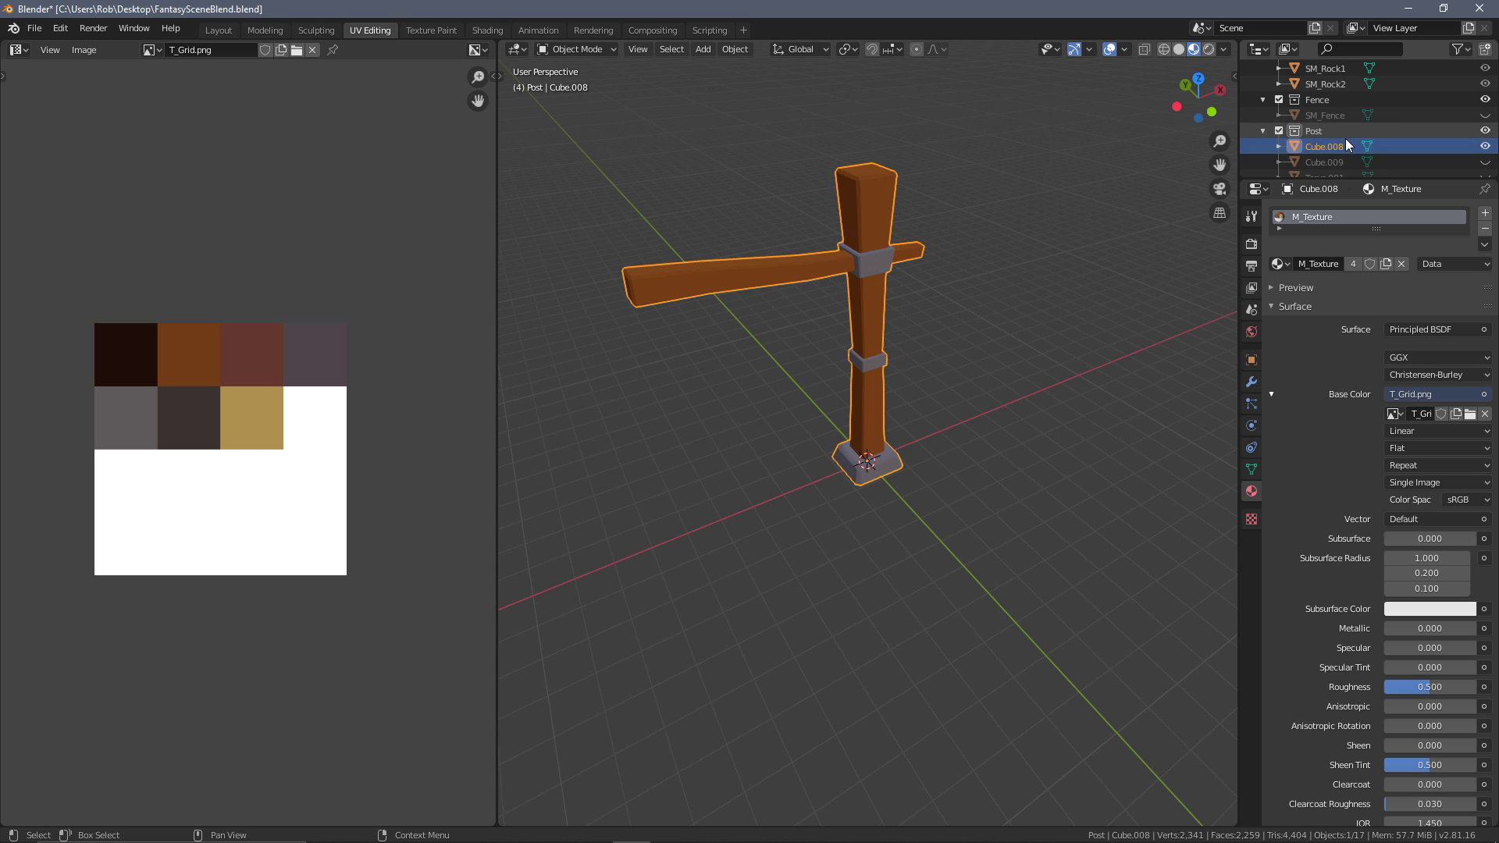
Hide the post mesh Cube.008 and show the lantern parts Cube.009, Torus.001, Torus.002, Torus.003 and Torus in the Post collection
scroll(1352, 134, down, 4)
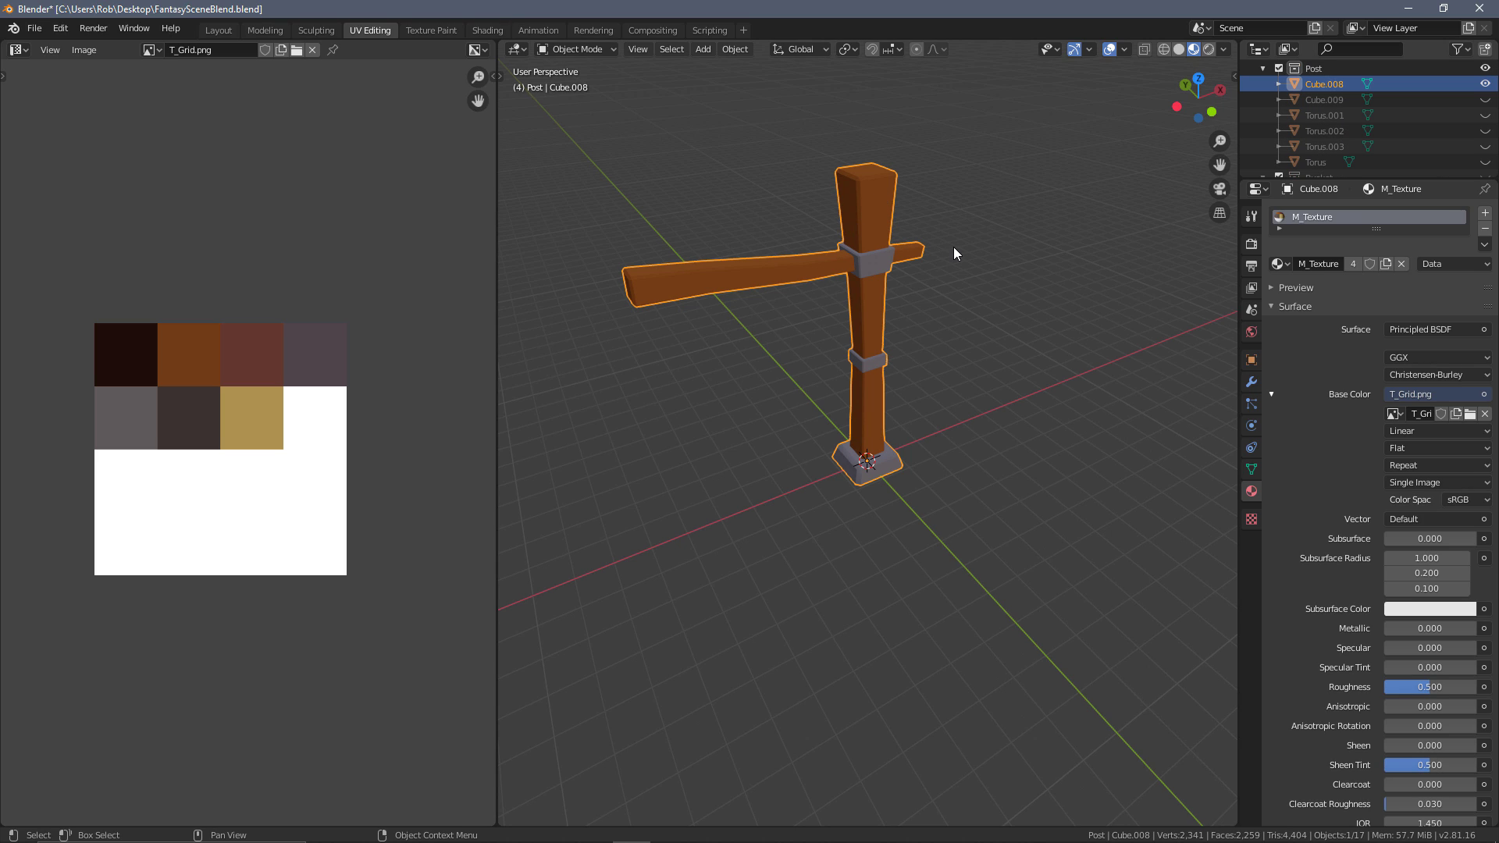
click(1486, 84)
drag(1483, 102, 1484, 162)
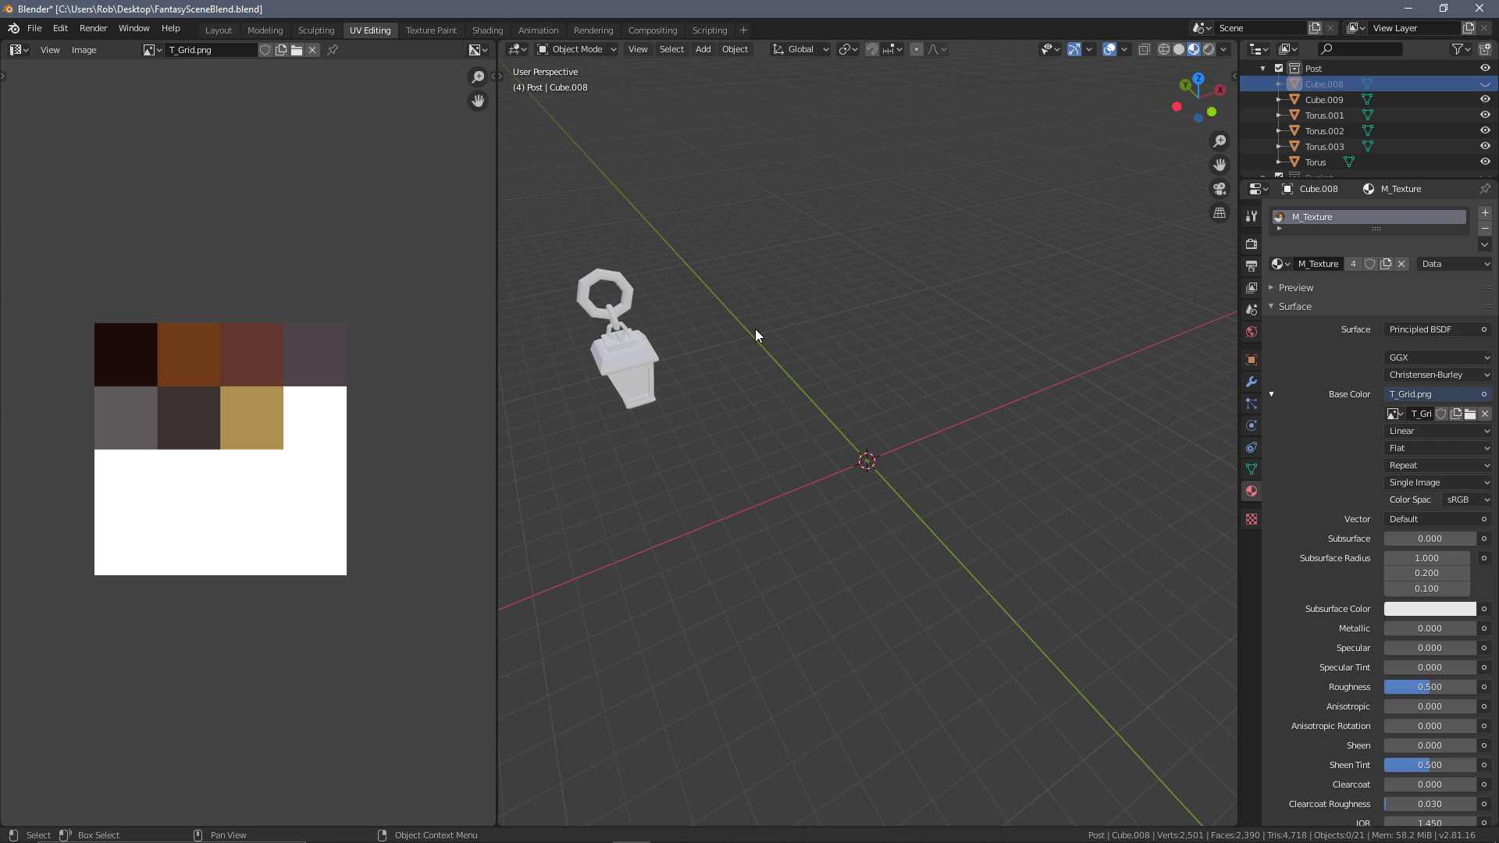
Enter Edit Mode on the large ring at the top of the lantern and select all of its geometry
shift+middle_drag(755, 329, 878, 297)
scroll(798, 356, up, 3)
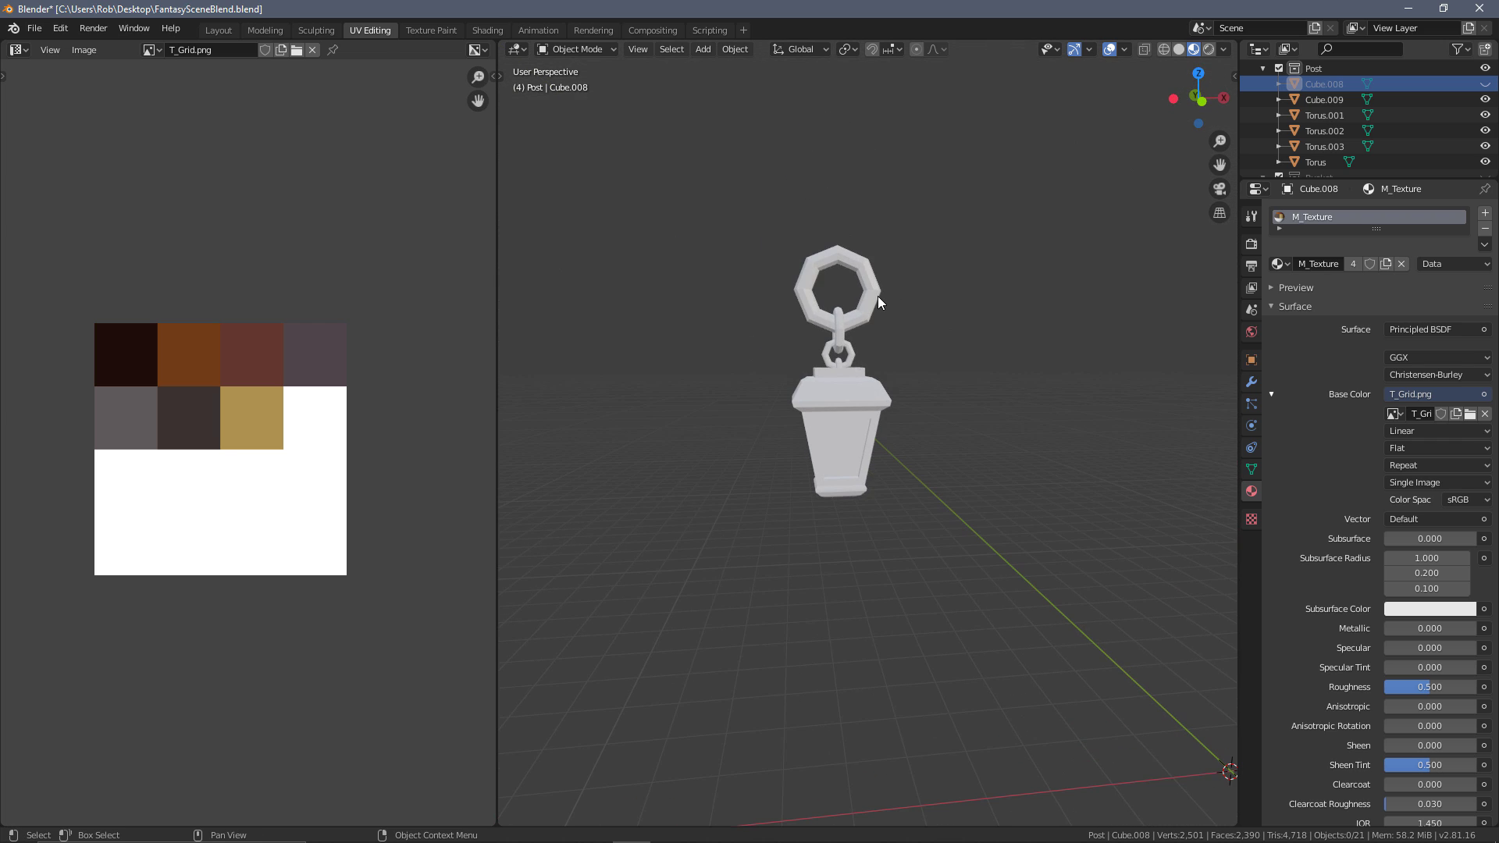
click(876, 297)
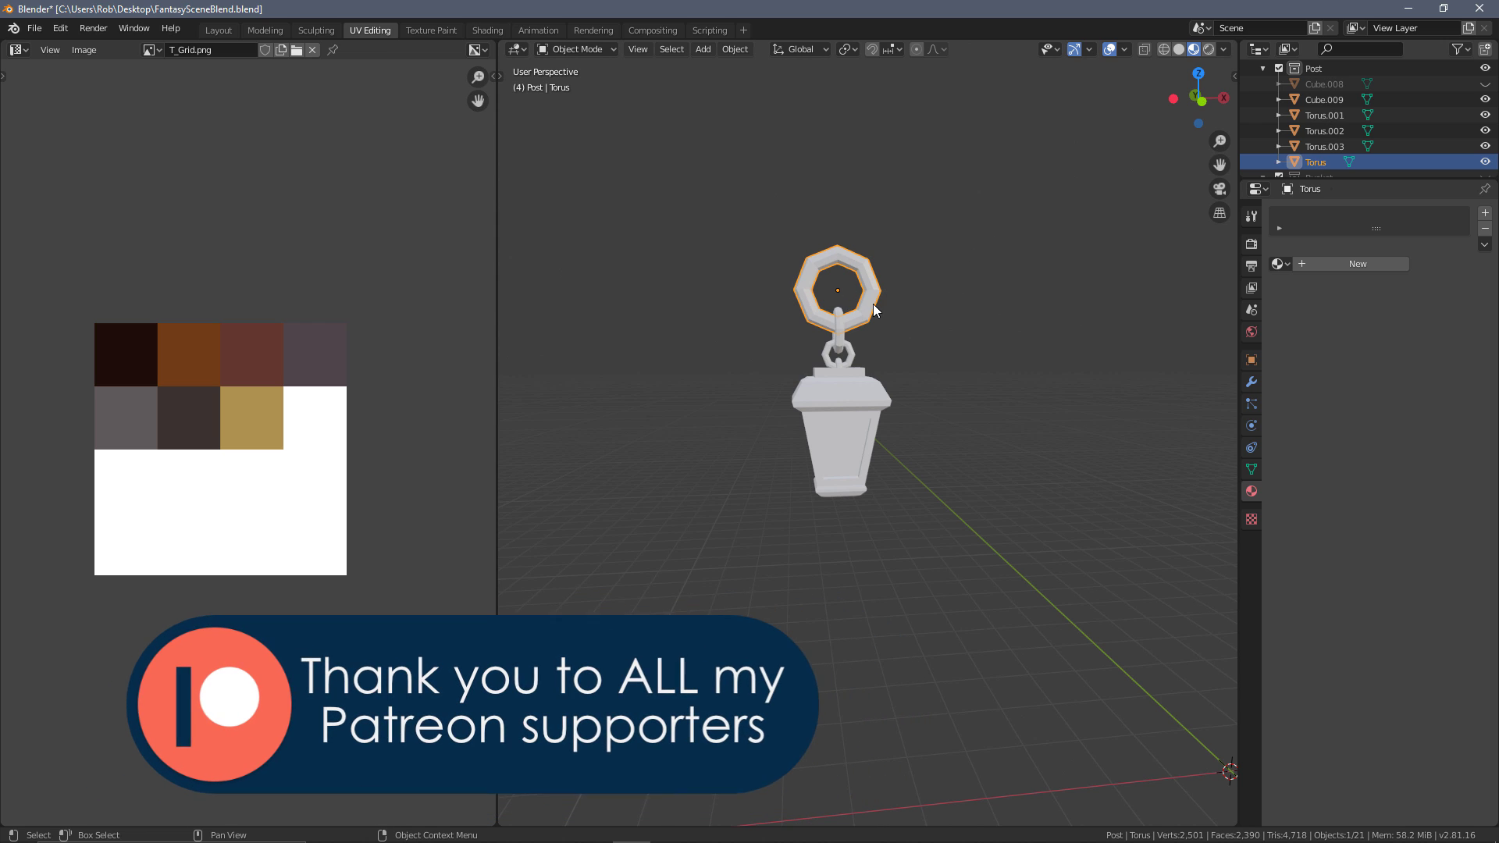
shift+middle_drag(1000, 339, 922, 300)
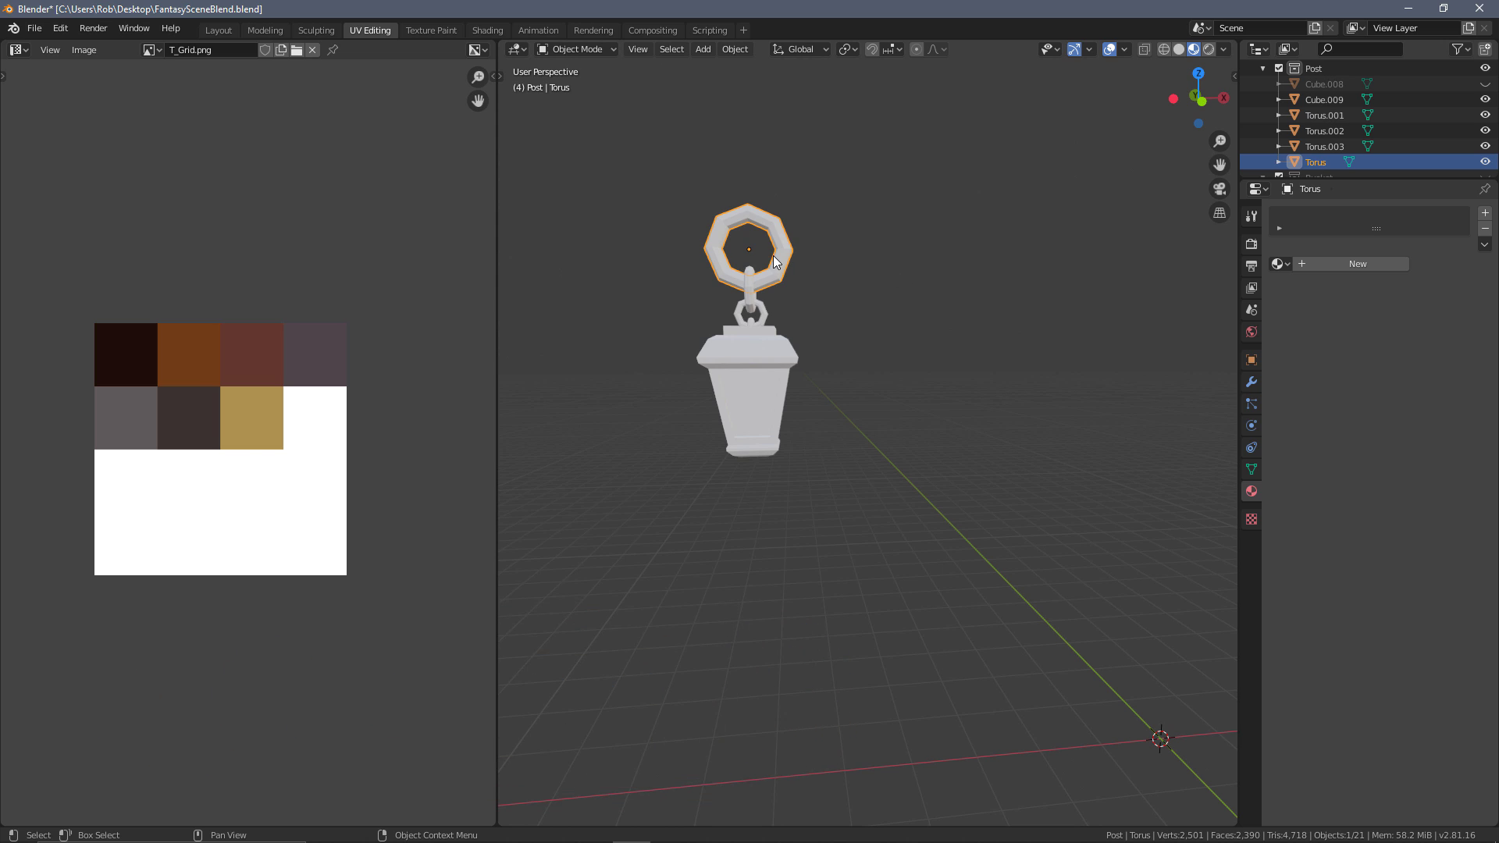
scroll(777, 261, up, 2)
shift+middle_drag(785, 277, 973, 401)
shift+middle_drag(1057, 443, 946, 368)
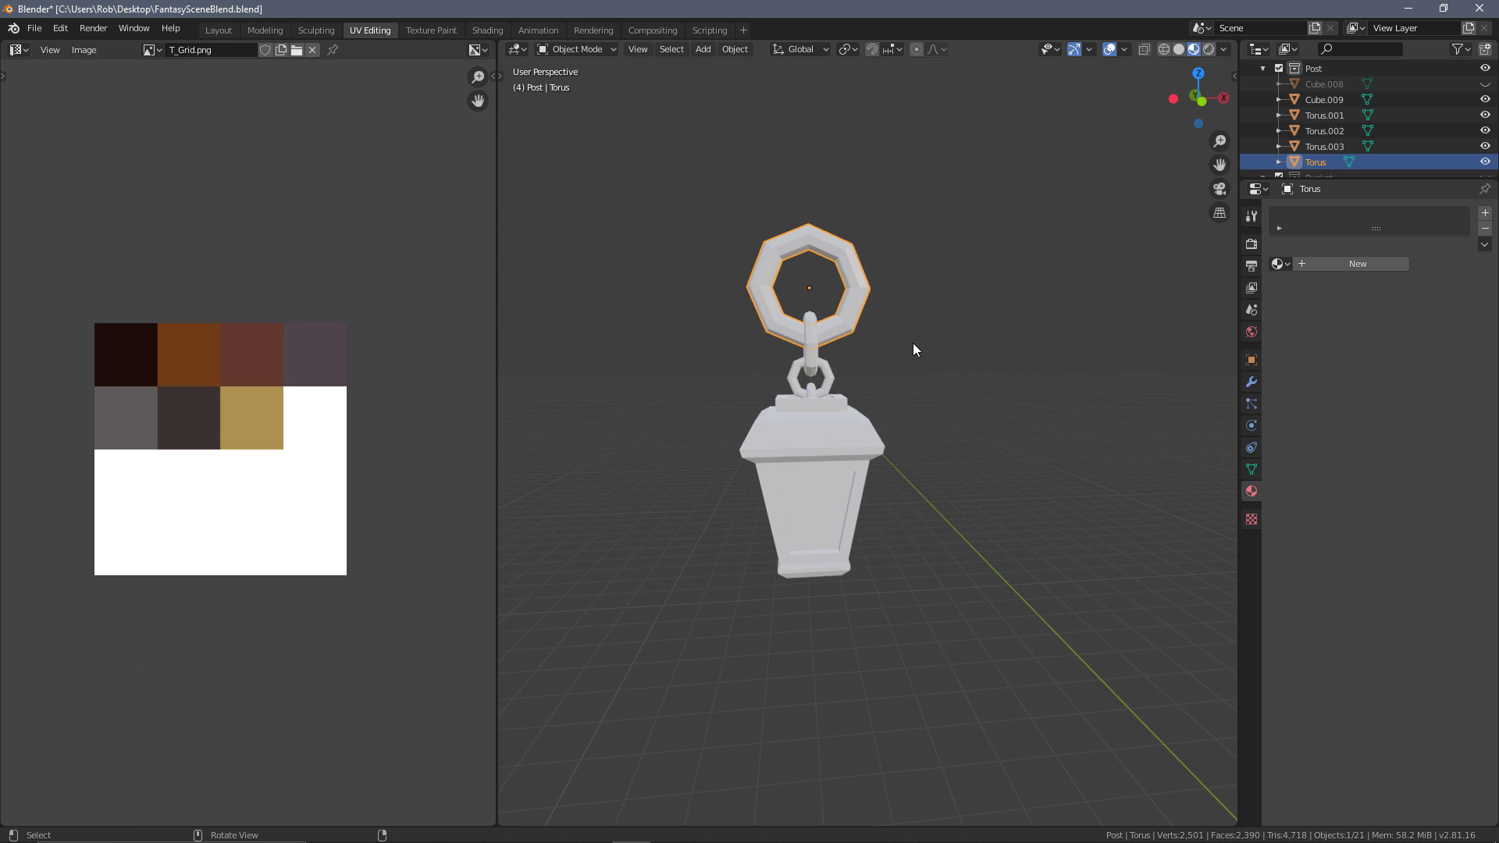
click(847, 433)
click(838, 341)
key(Tab)
key(a)
Unwrap the entire large ring with the standard Unwrap operation
middle_drag(923, 368, 859, 359)
scroll(314, 419, up, 1)
scroll(458, 436, up, 2)
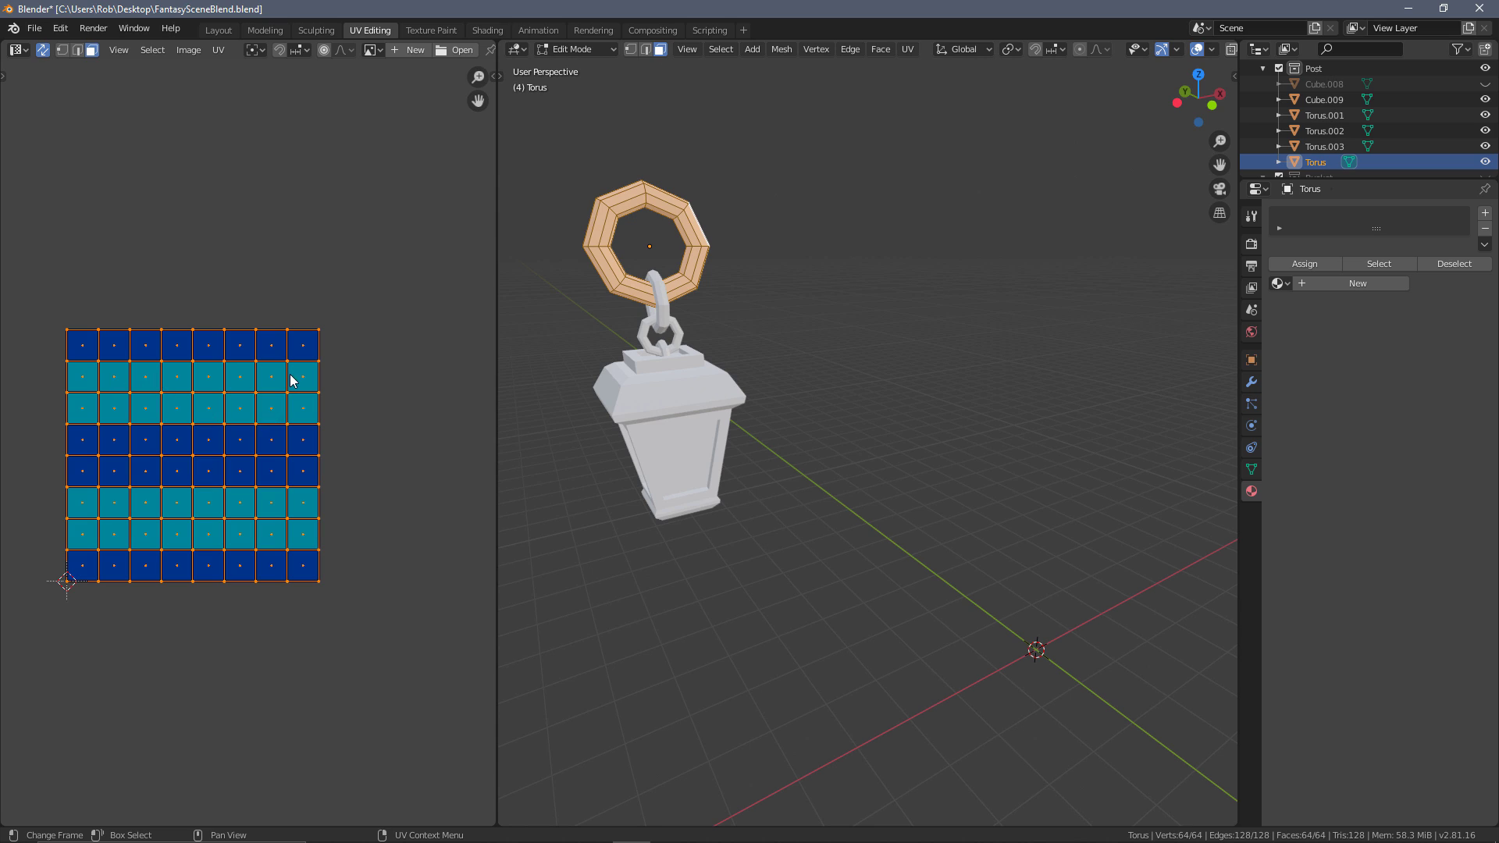
shift+middle_drag(742, 287, 855, 359)
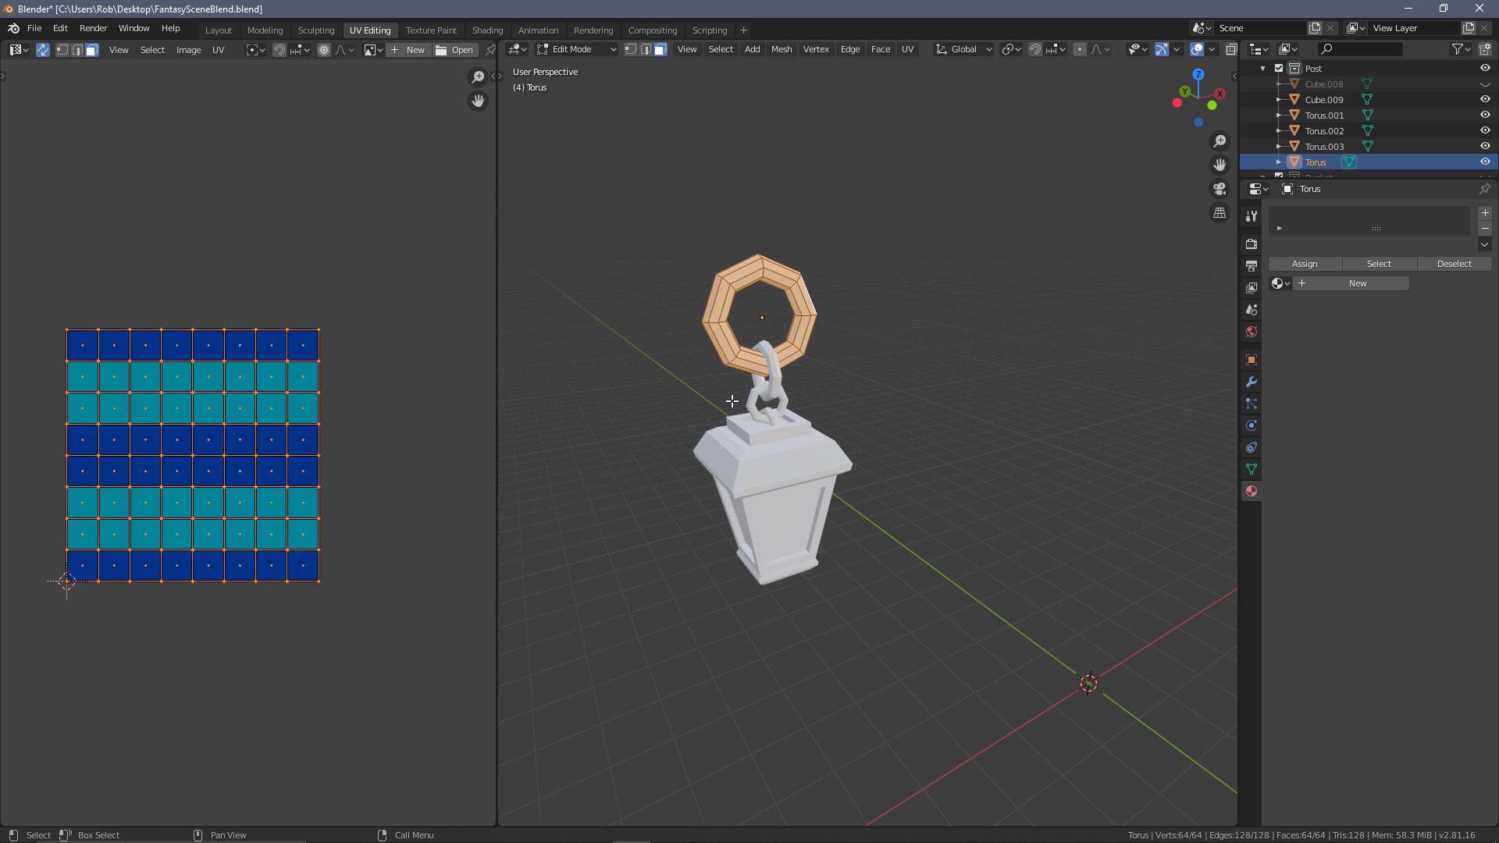
key(u)
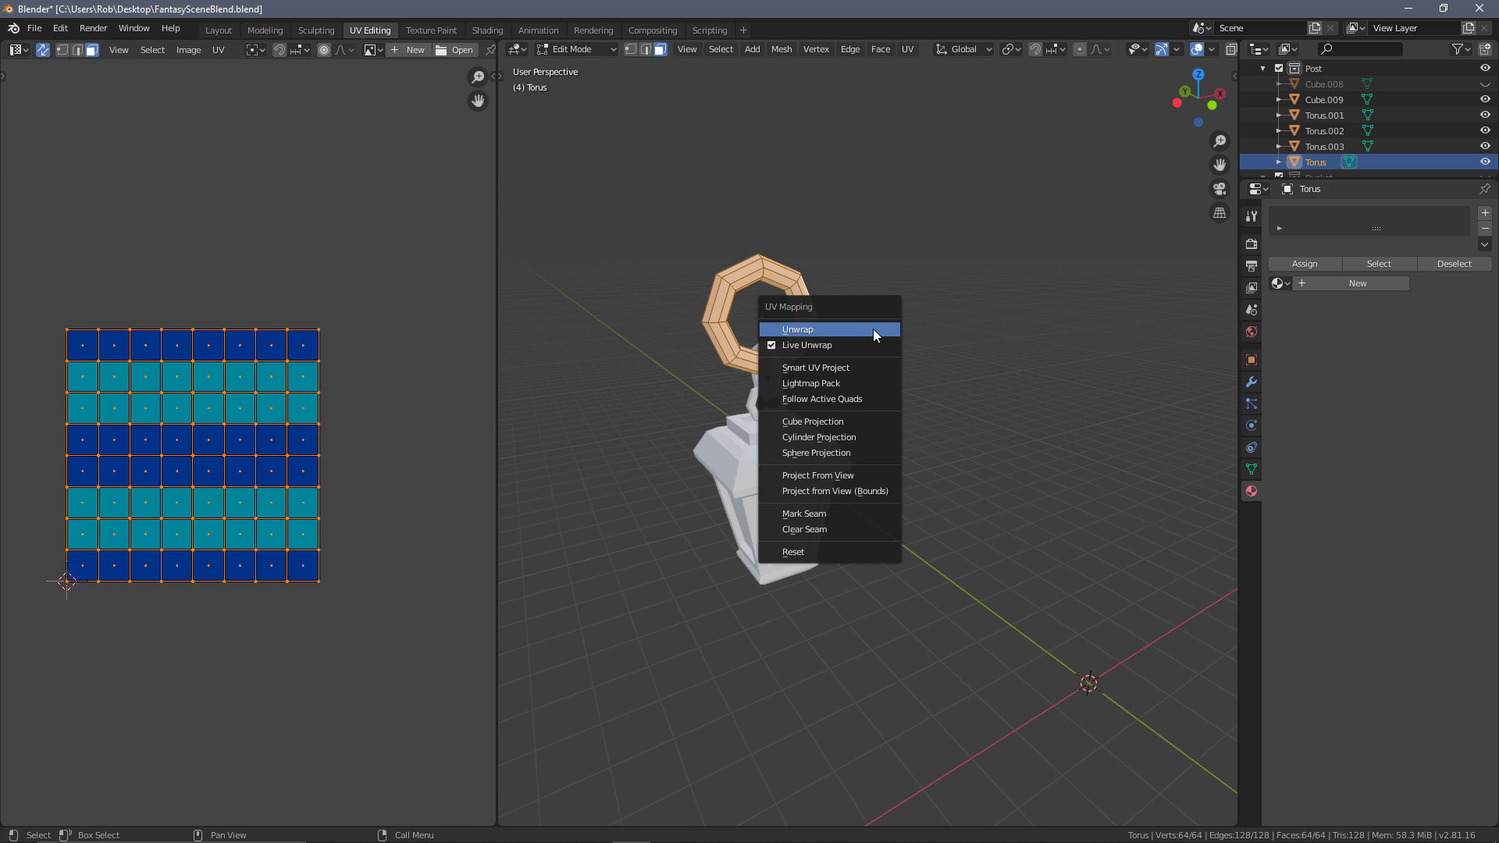
click(876, 328)
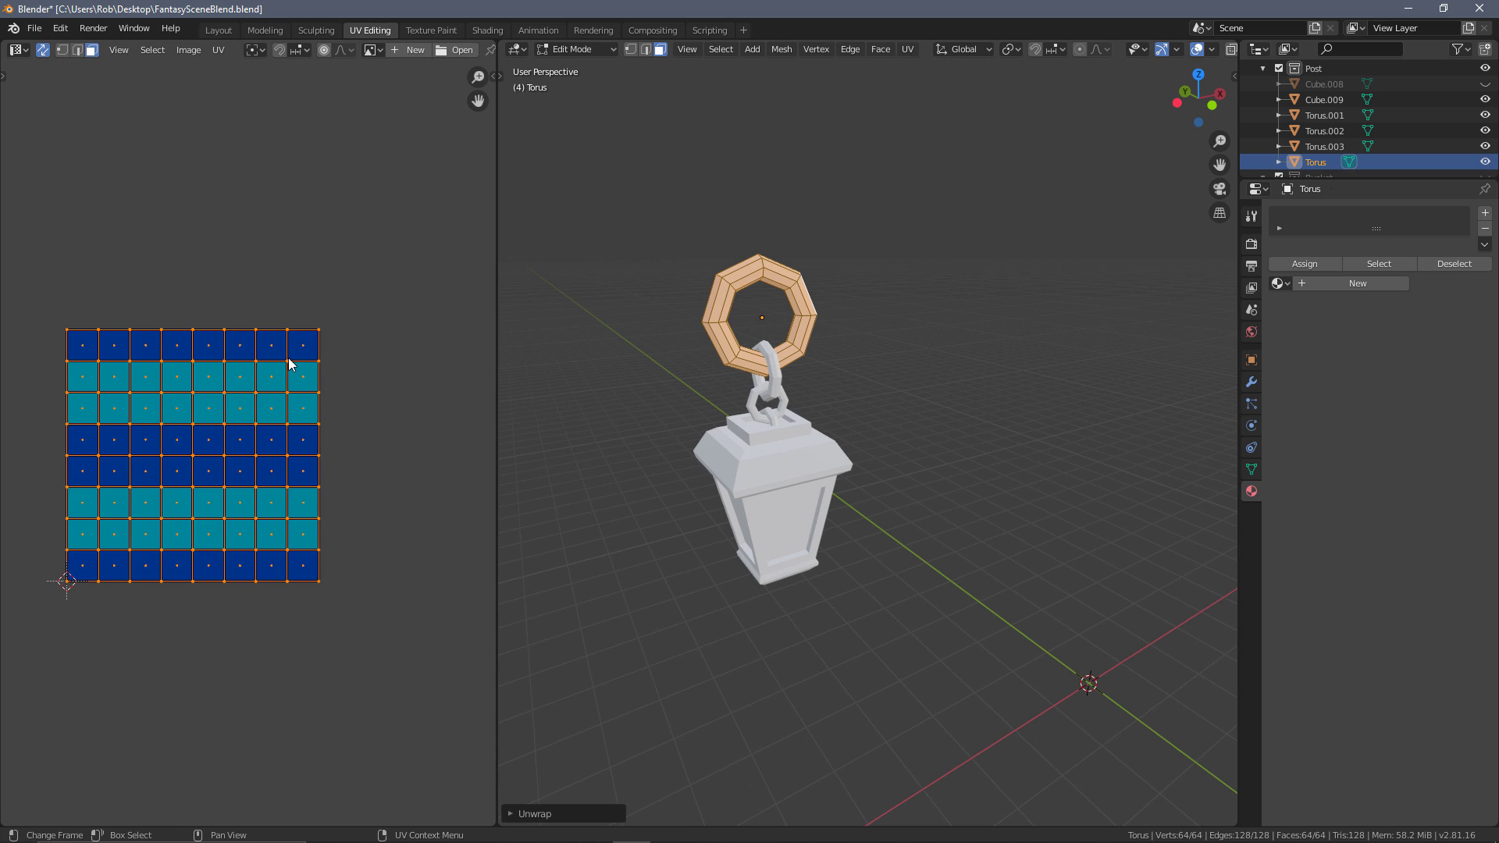
Unwrap the large ring using Smart UV Project with an angle limit of 66 and an island margin of 0
key(u)
click(664, 445)
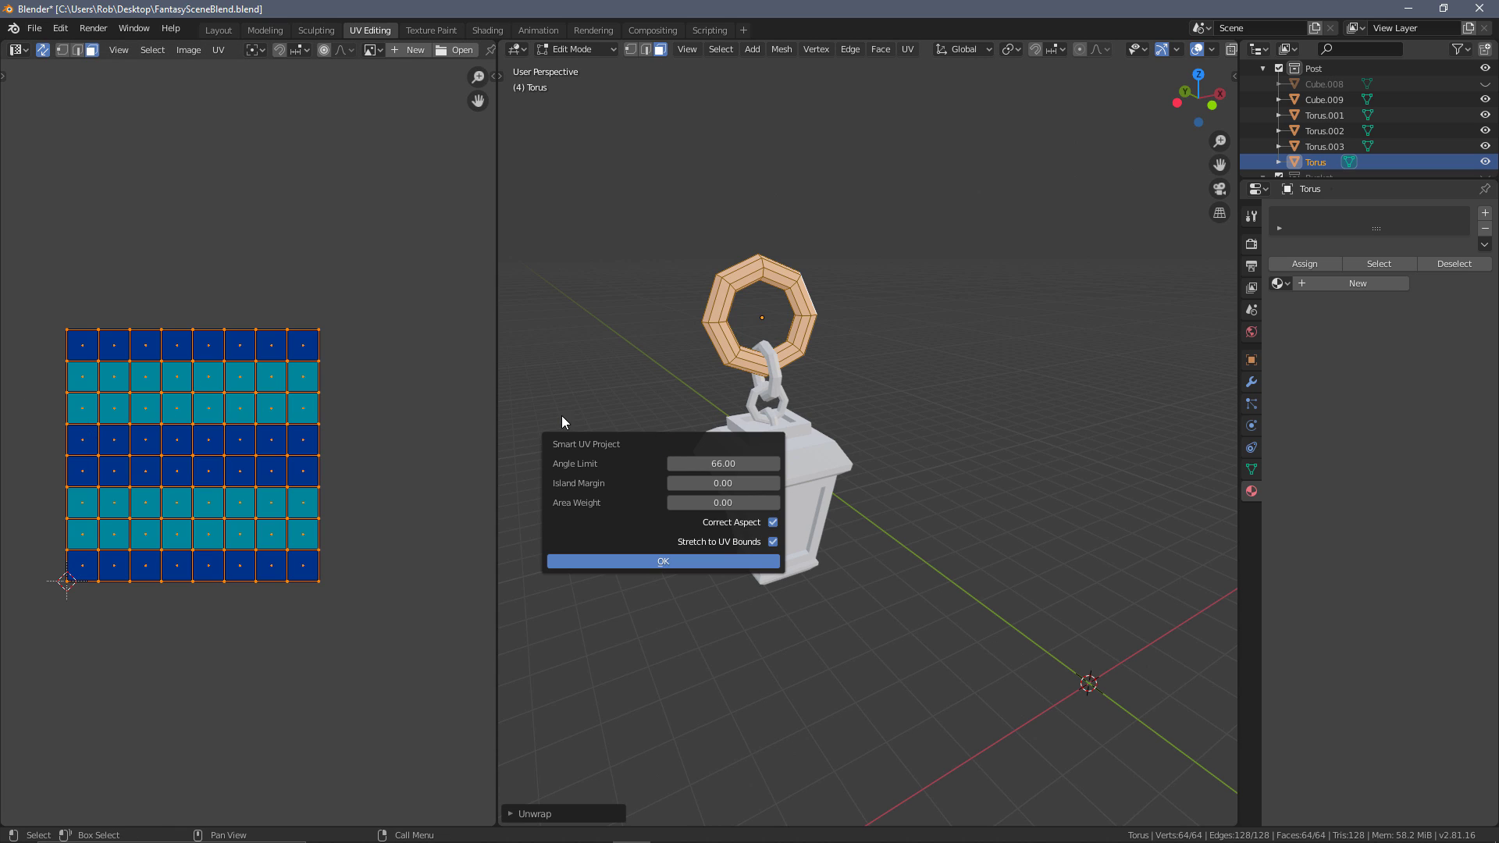
click(654, 556)
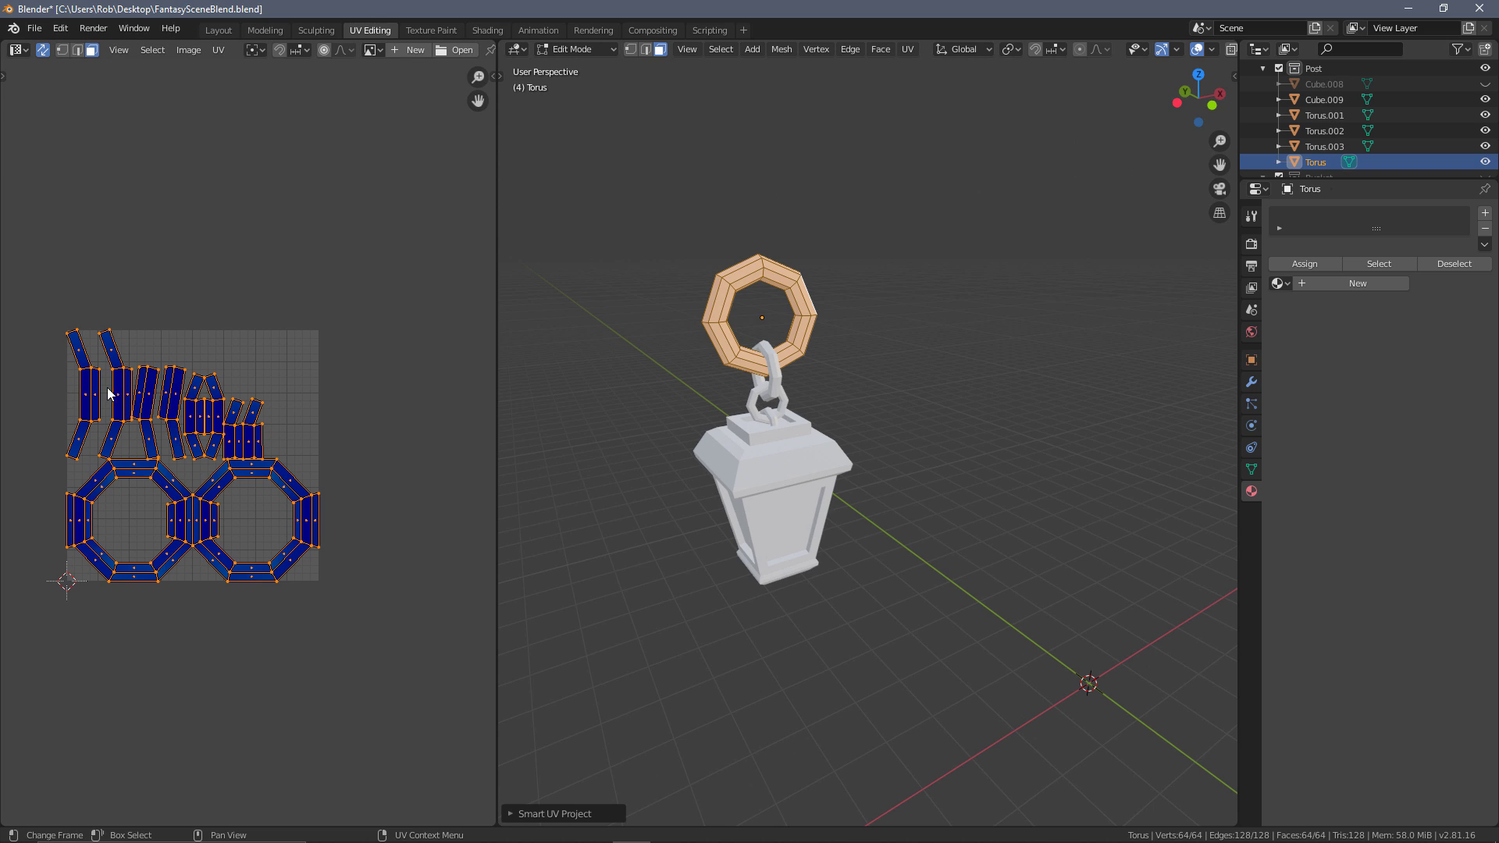
scroll(216, 500, up, 2)
middle_drag(222, 508, 285, 515)
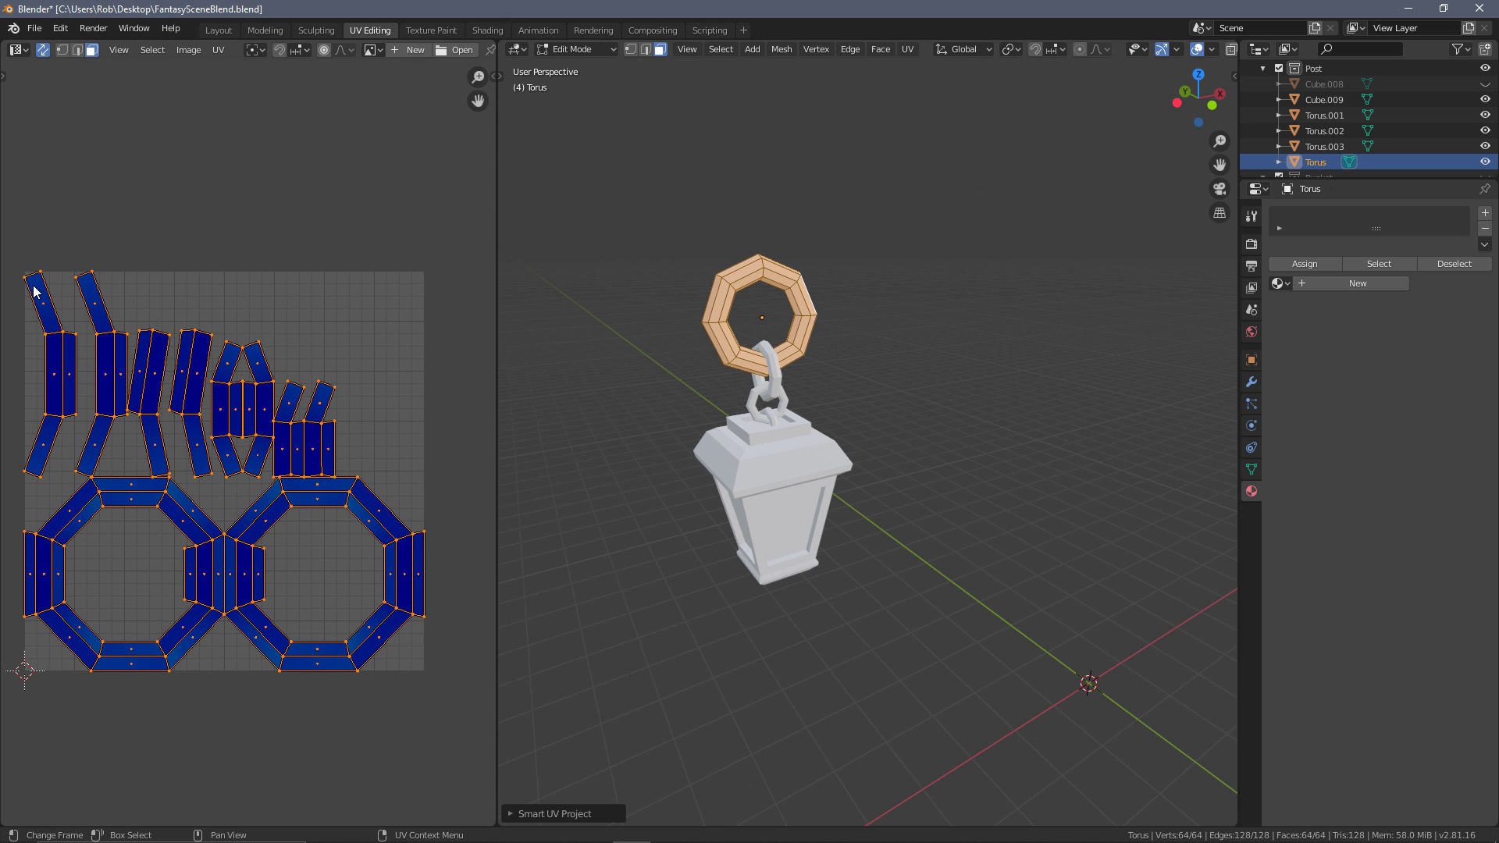
Clear the large ring's selection, switch to edge selection and pick a single edge on its inner side
scroll(860, 335, up, 6)
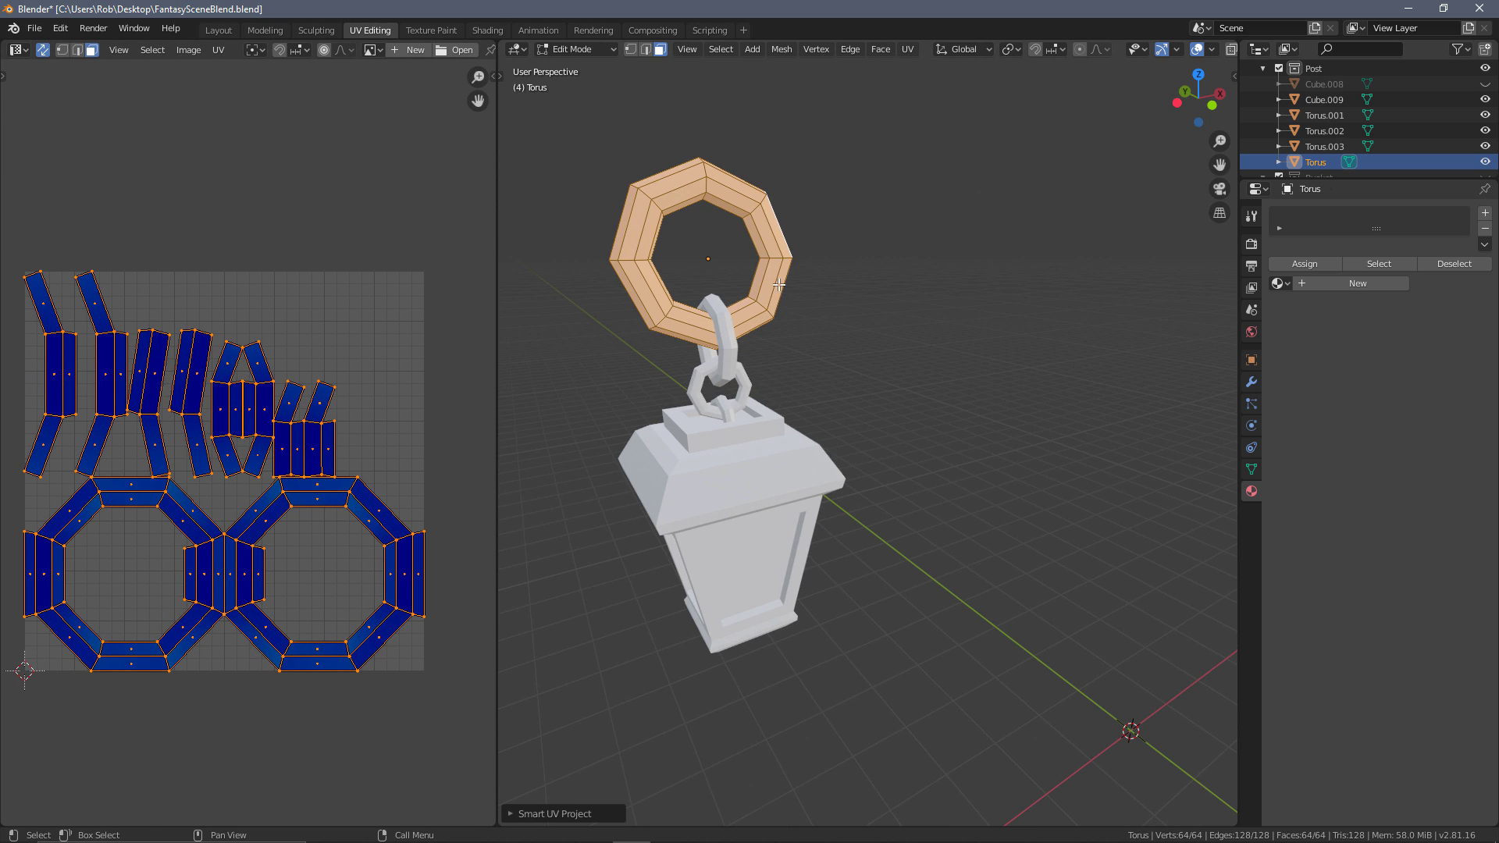
key(alt+a)
key(1)
key(2)
click(994, 219)
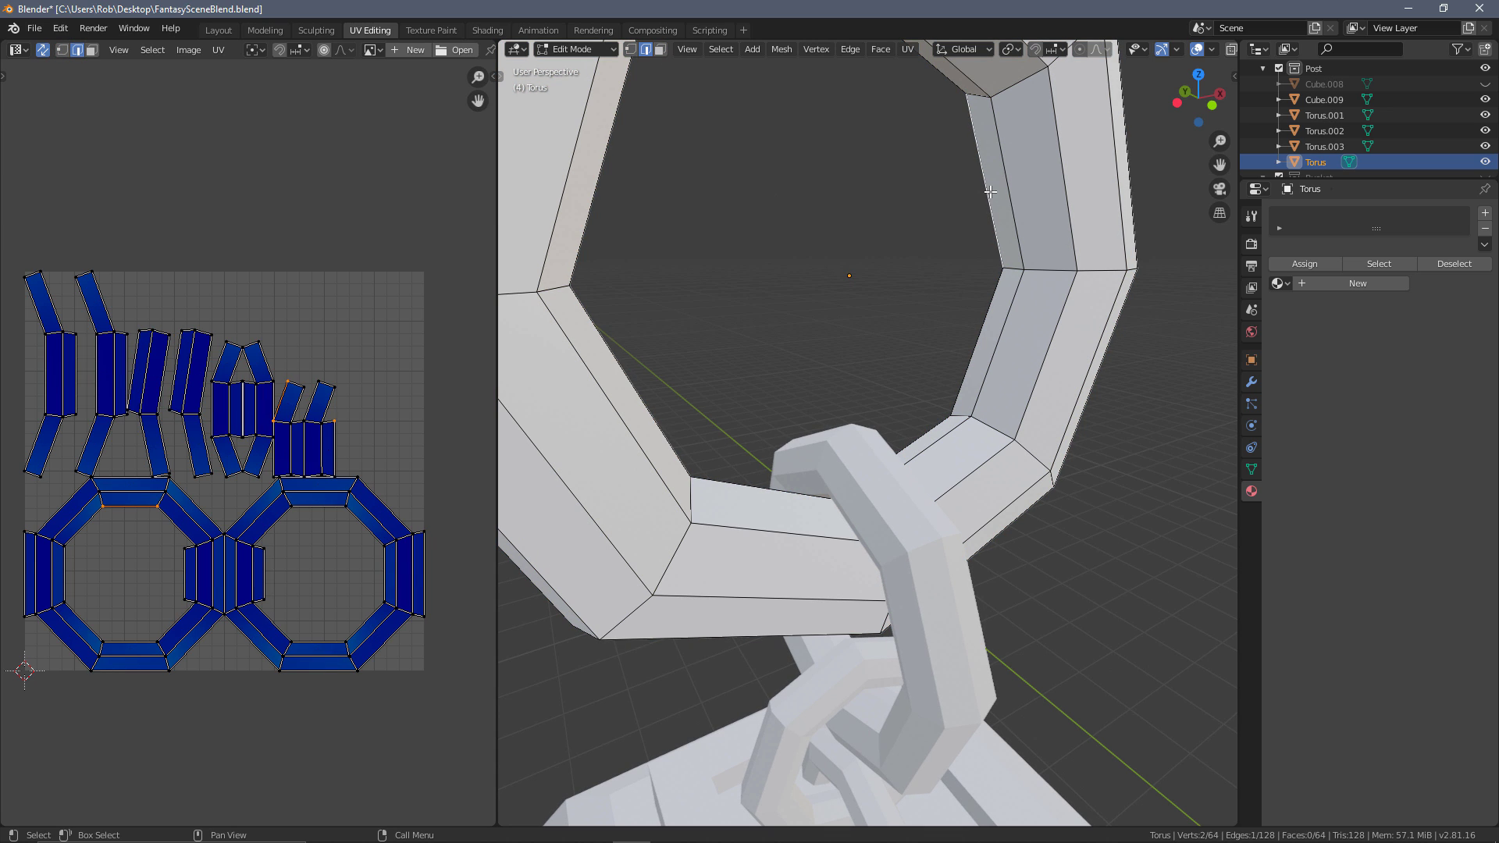
middle_drag(1024, 216, 1038, 213)
scroll(1040, 213, down, 5)
middle_drag(991, 318, 822, 322)
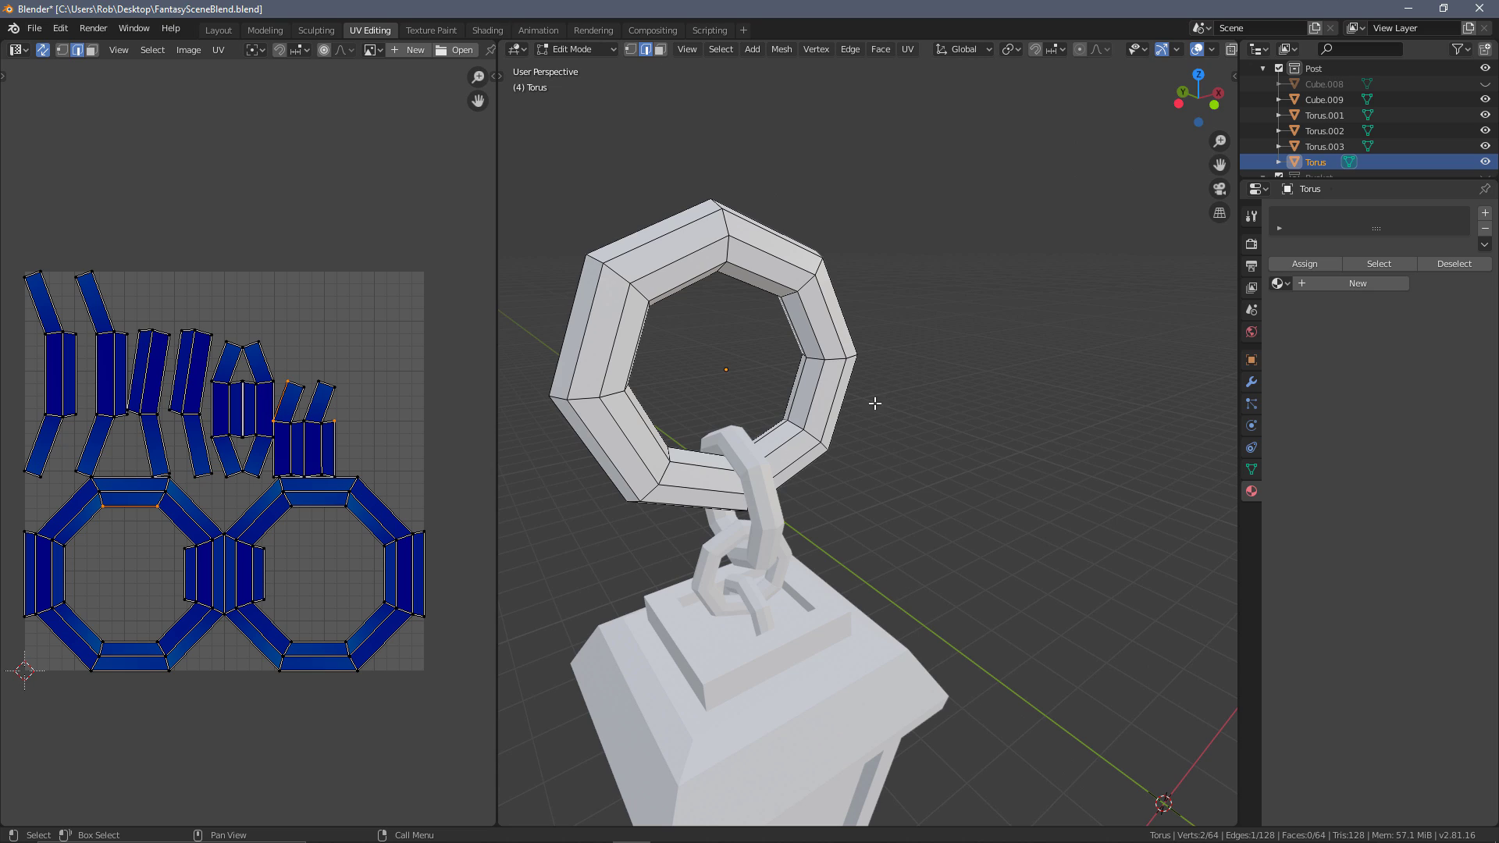
Mark the edge loop running around the inside of the large ring as a UV seam
click(801, 383)
alt+click(806, 375)
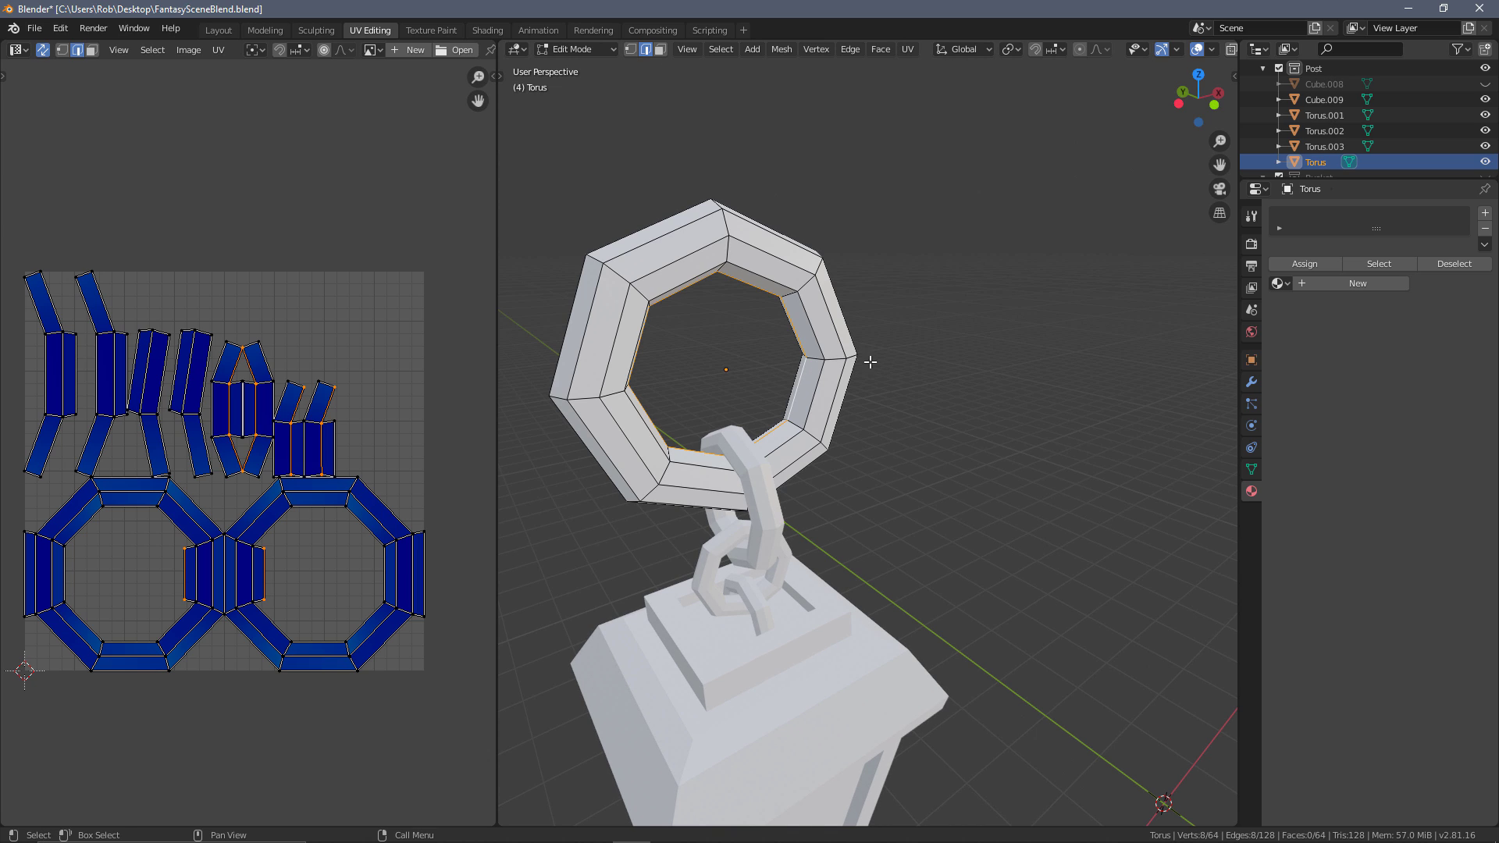
middle_drag(867, 357, 903, 347)
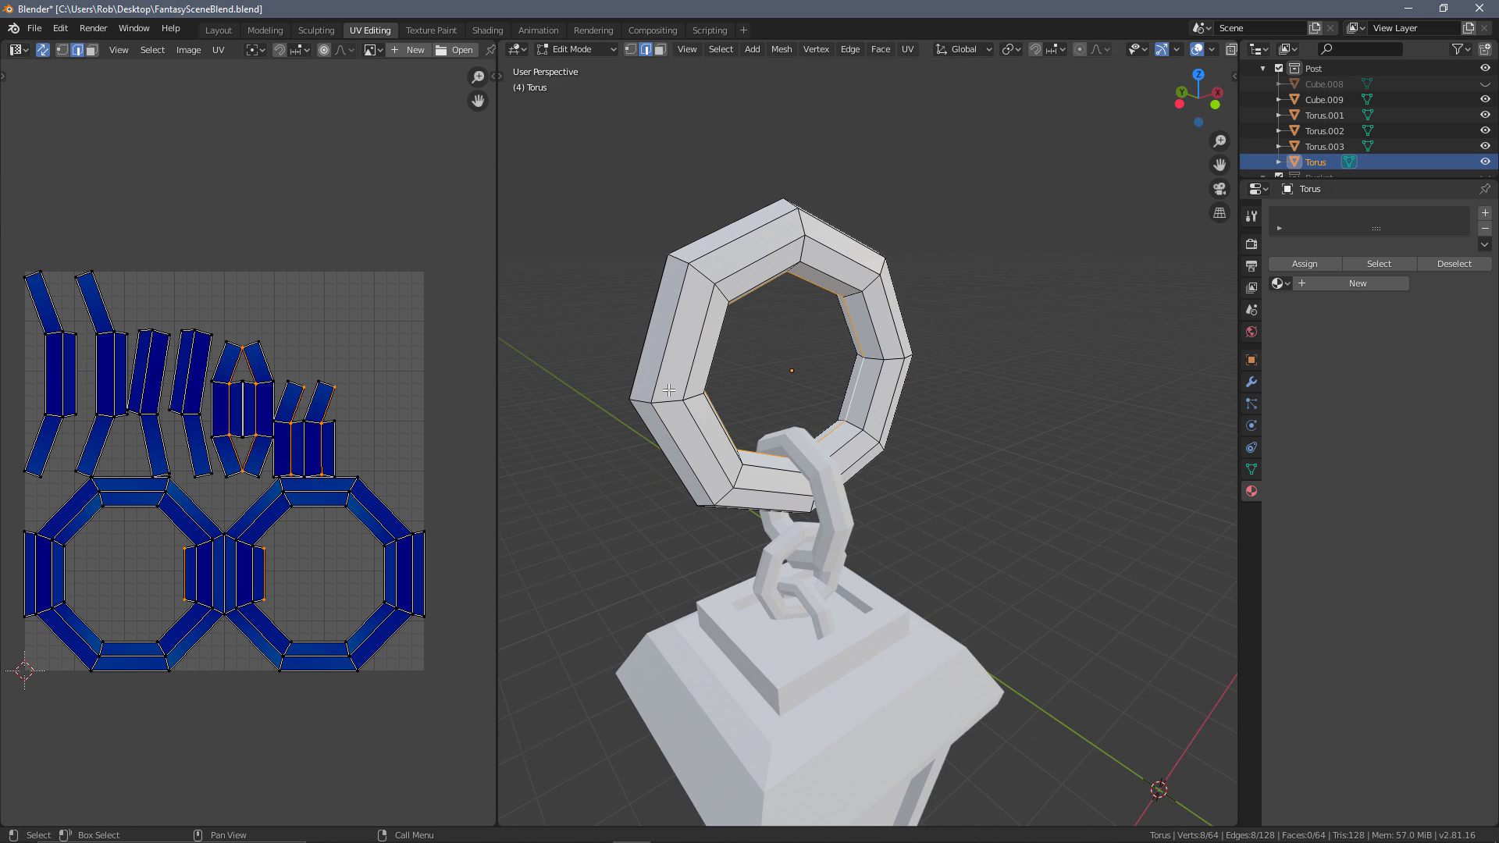
key(ctrl+e)
click(823, 316)
scroll(217, 388, down, 2)
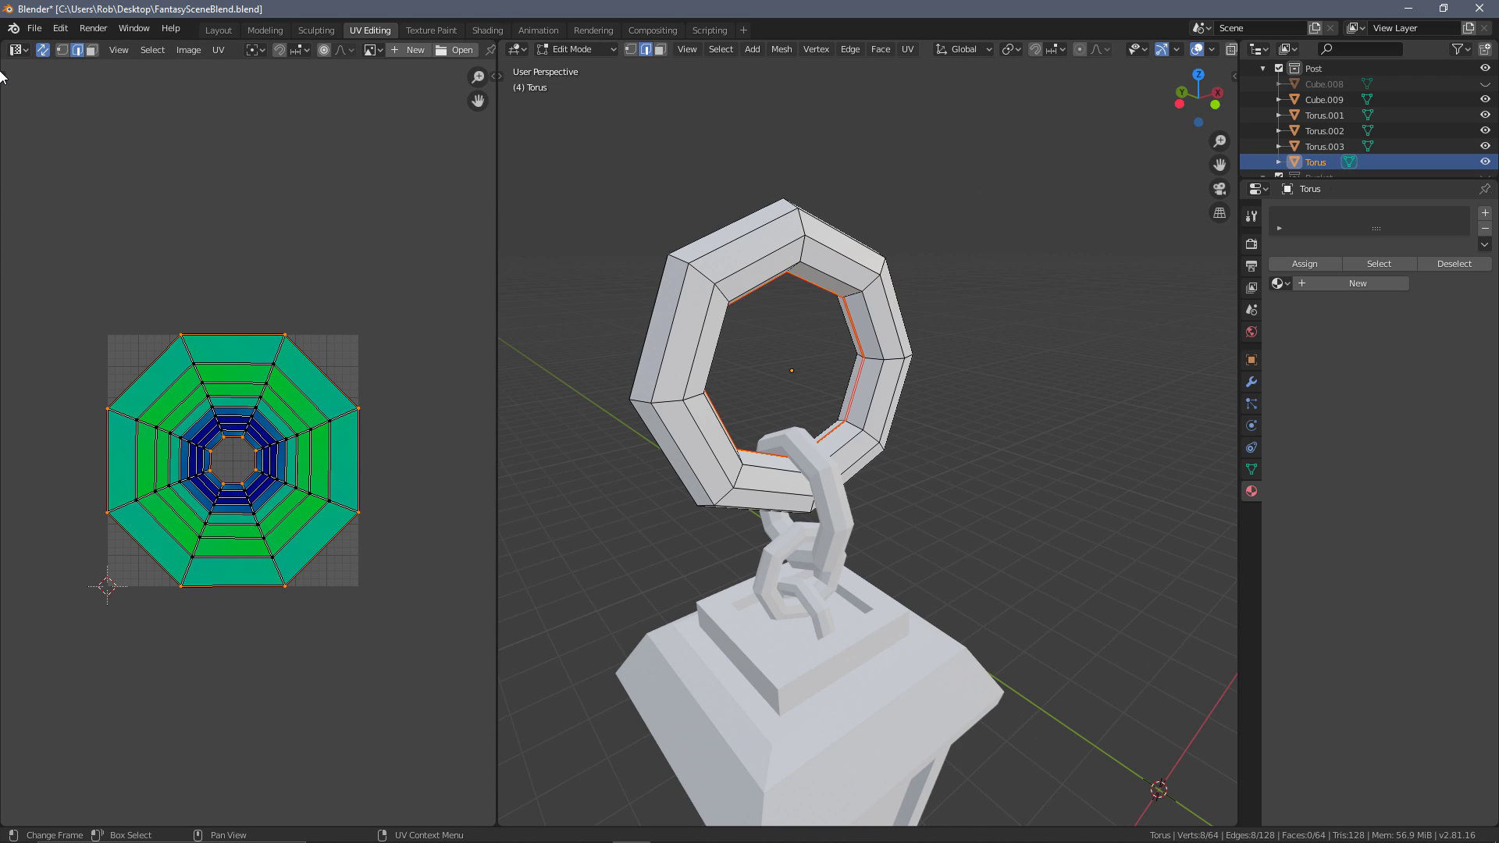
Check the Live Unwrap option, select all linked geometry of the ring and examine its UV layout
click(218, 50)
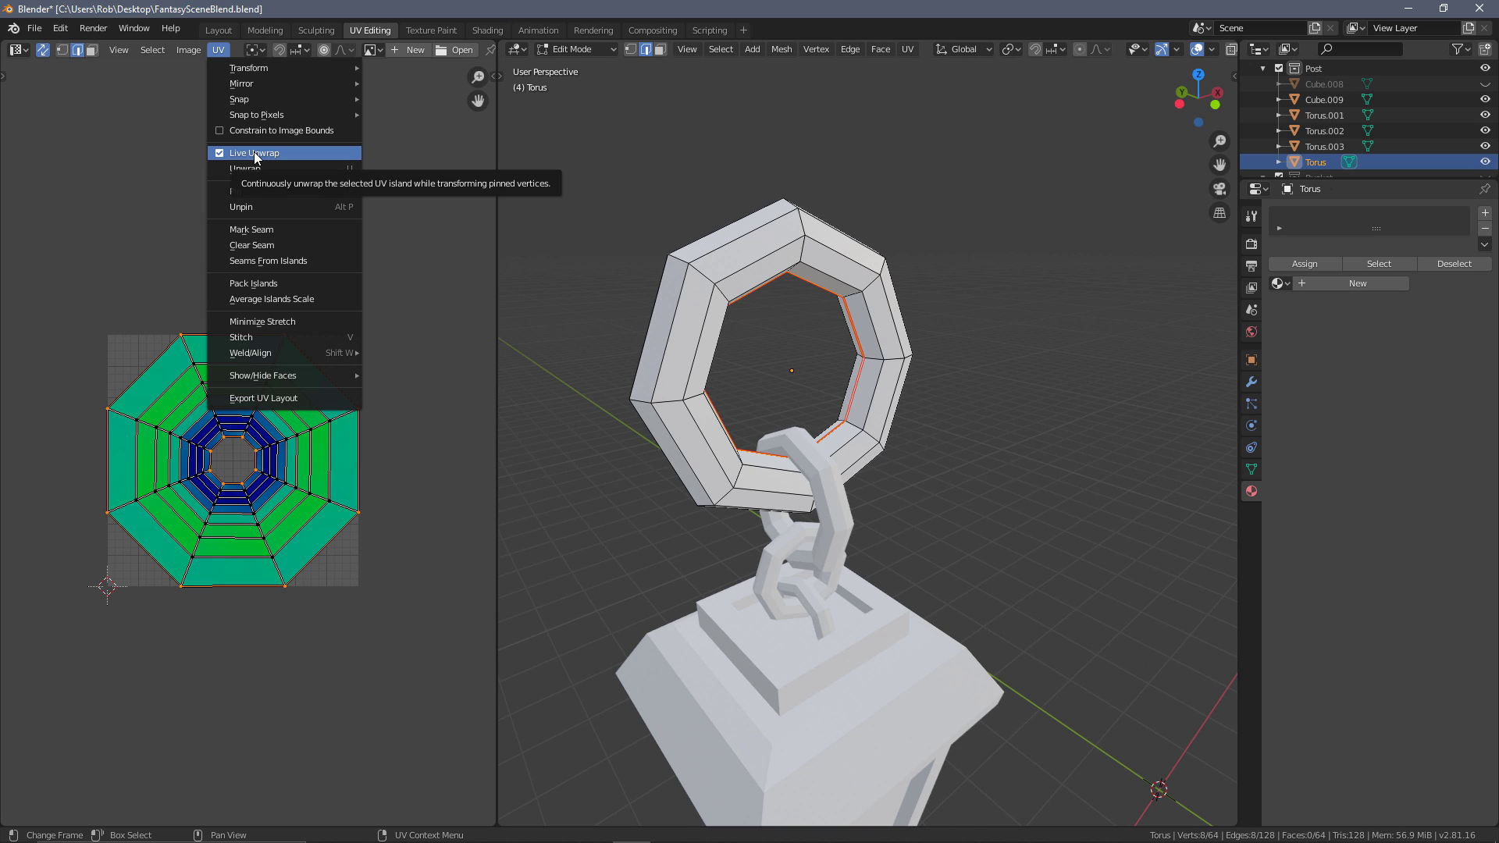
right_click(1021, 303)
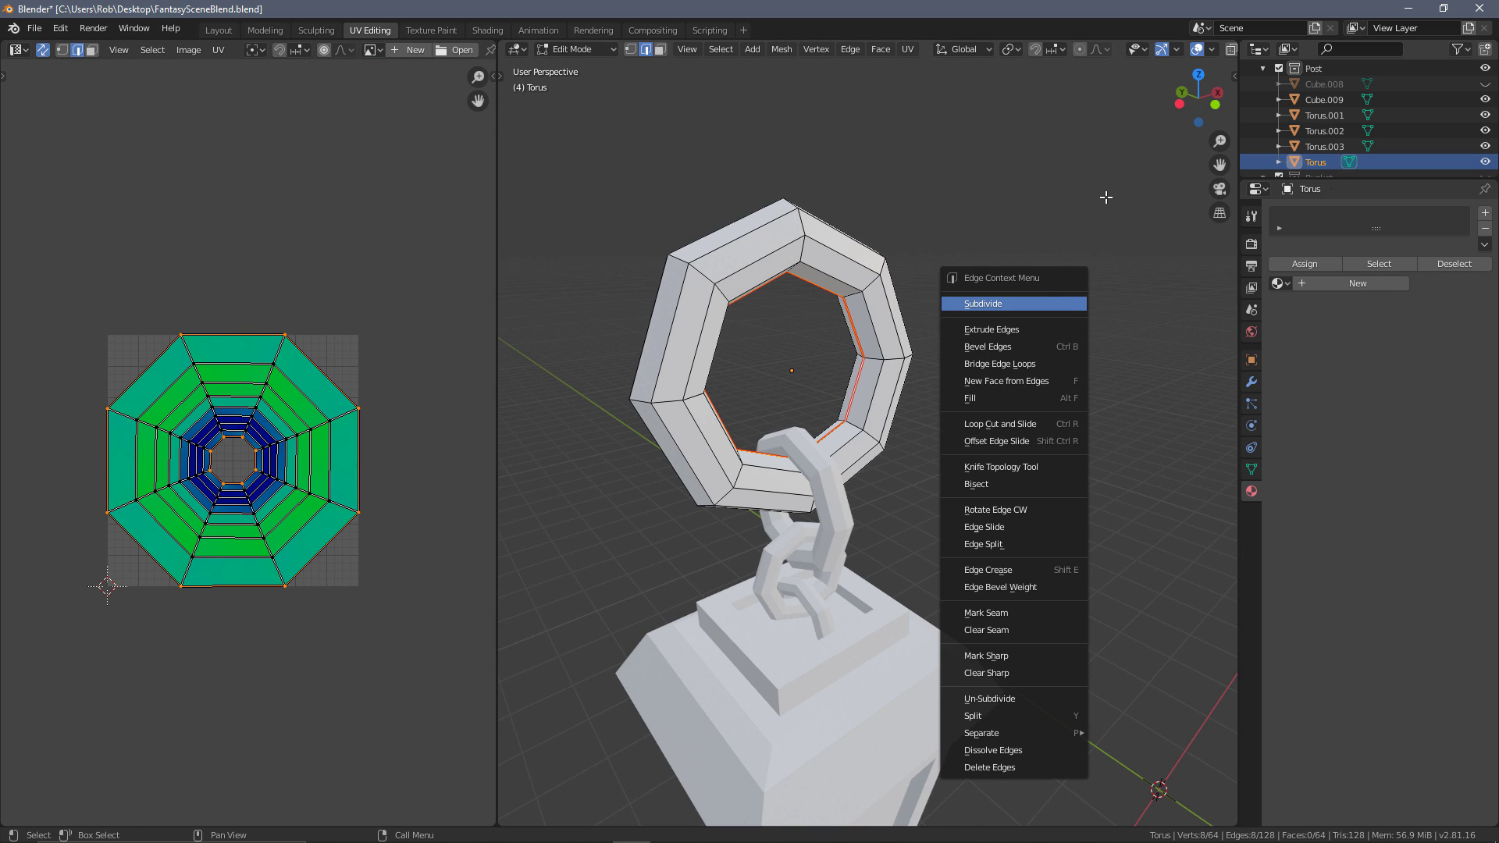
key(u)
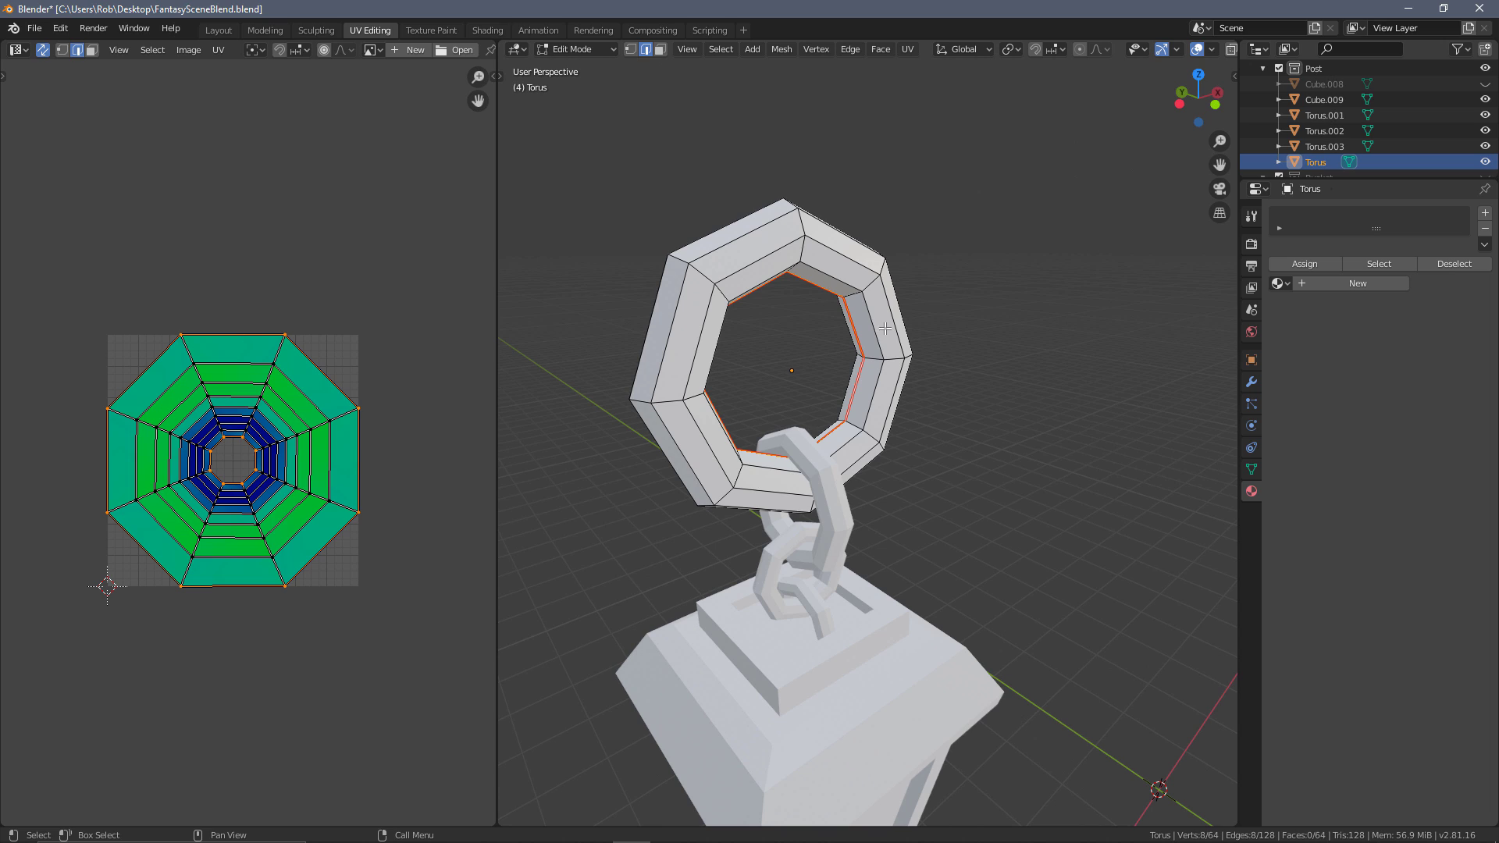
key(ctrl+l)
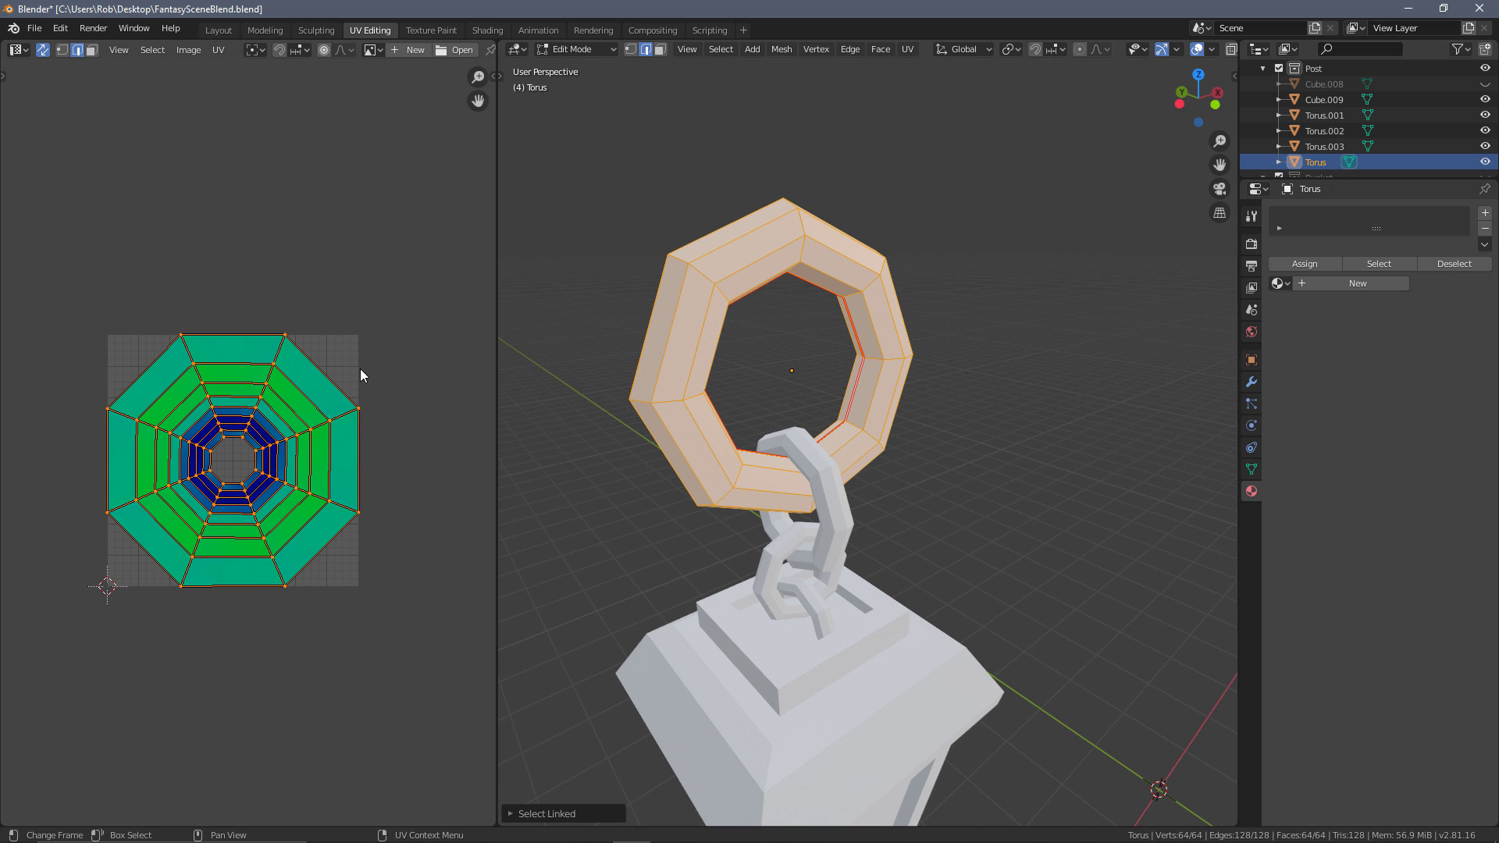
click(201, 492)
scroll(247, 443, up, 2)
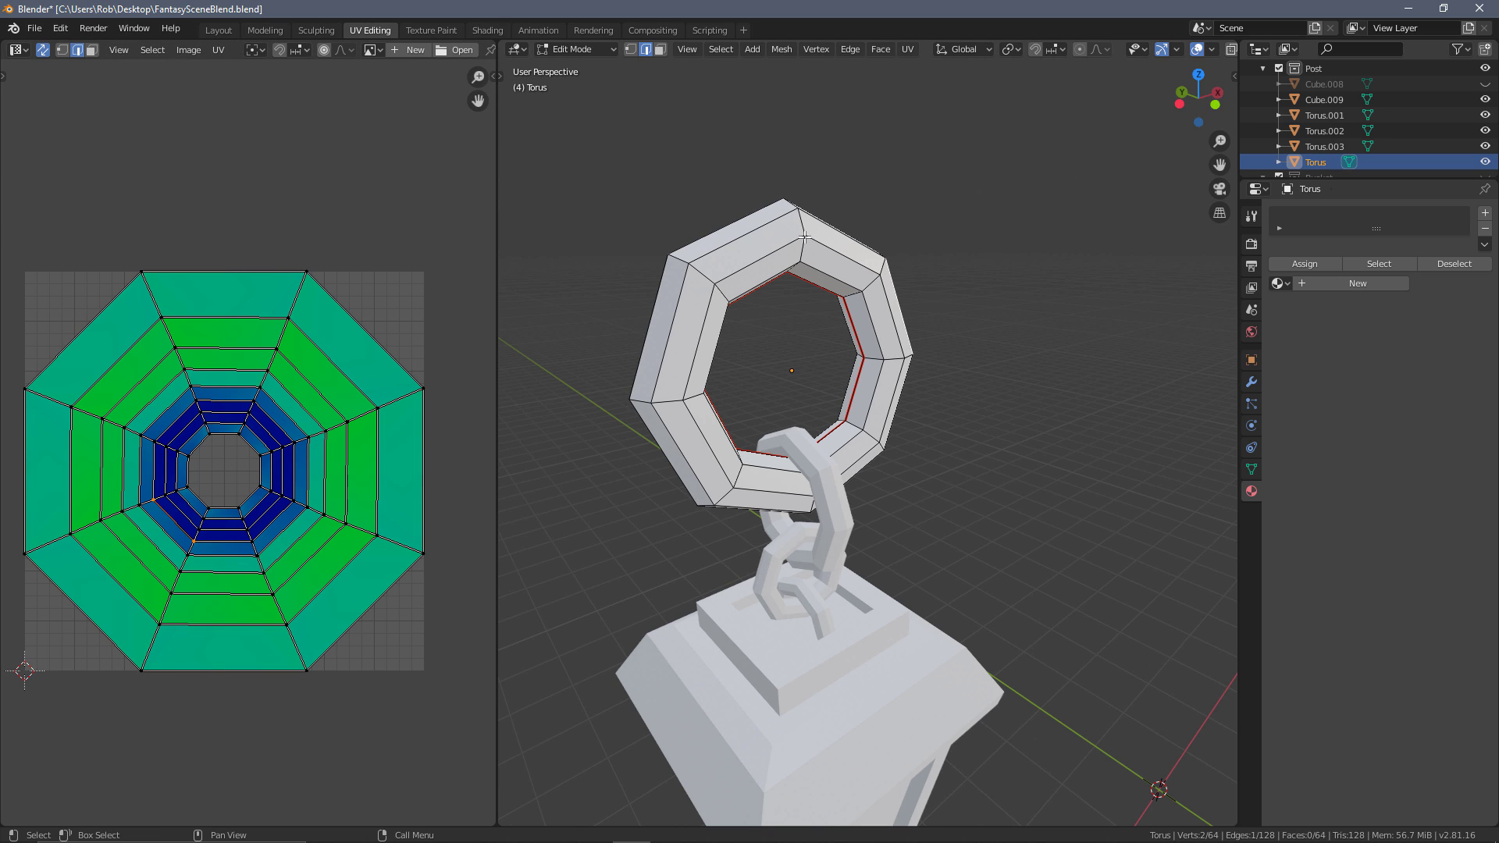
Mark the cross-section edge loop at the bottom of the large ring, near the chain link, as a UV seam
middle_drag(902, 461, 865, 352)
alt+click(862, 347)
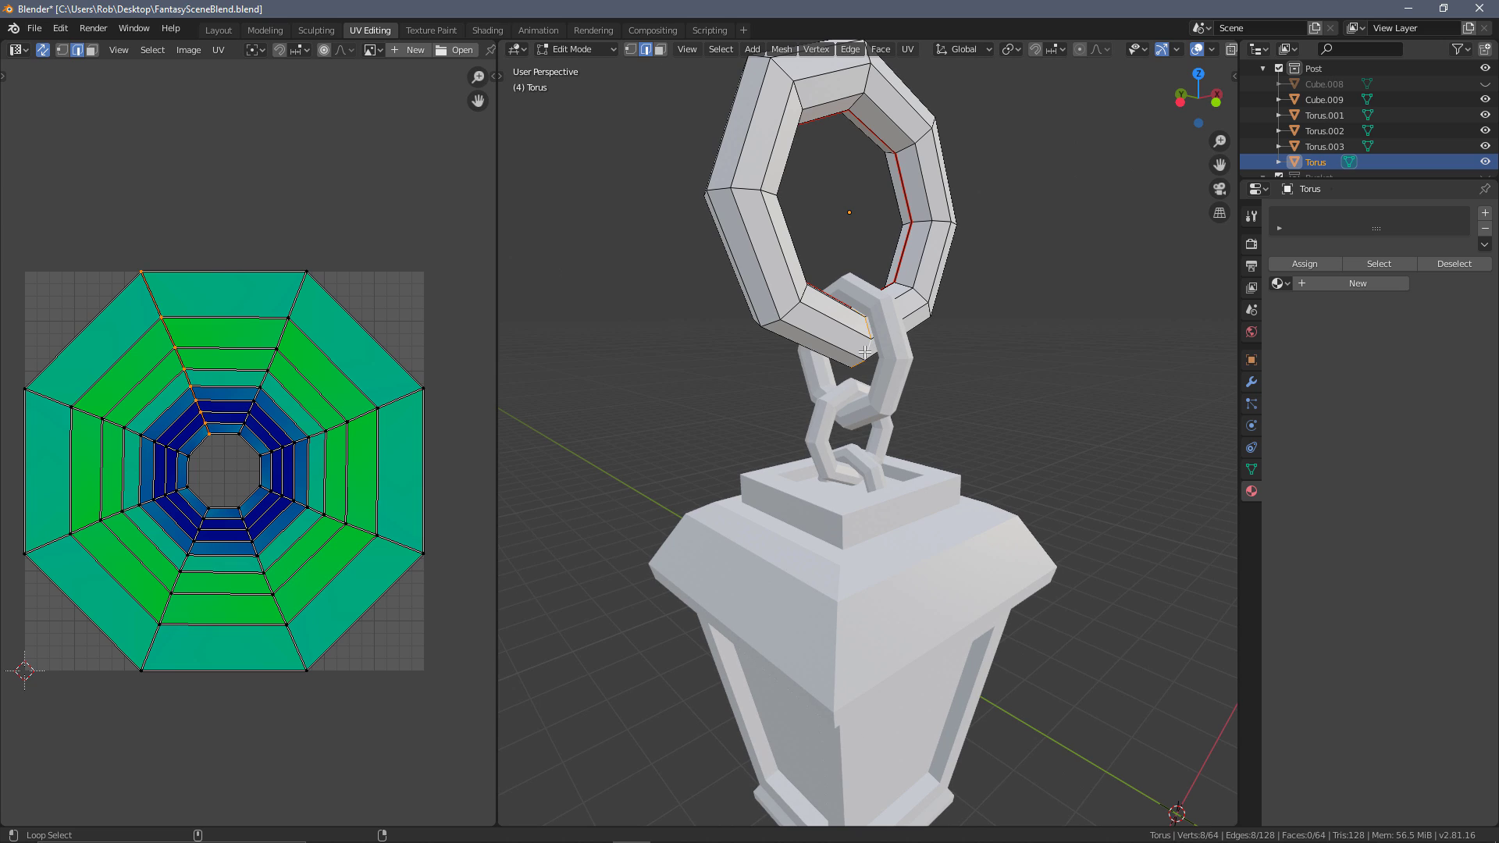
alt+middle_drag(818, 356, 811, 365)
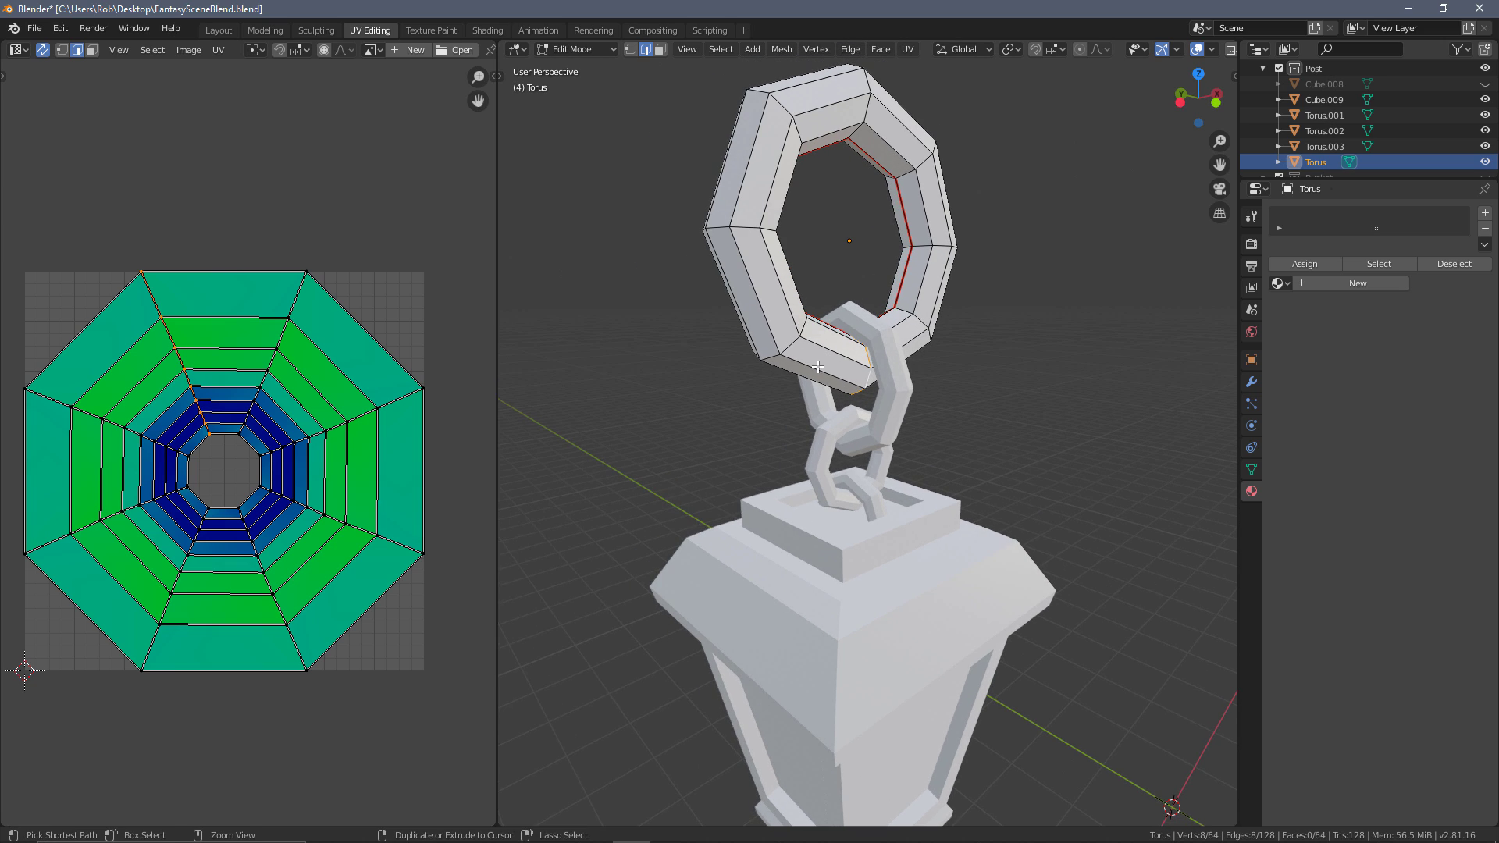
key(ctrl+e)
click(822, 372)
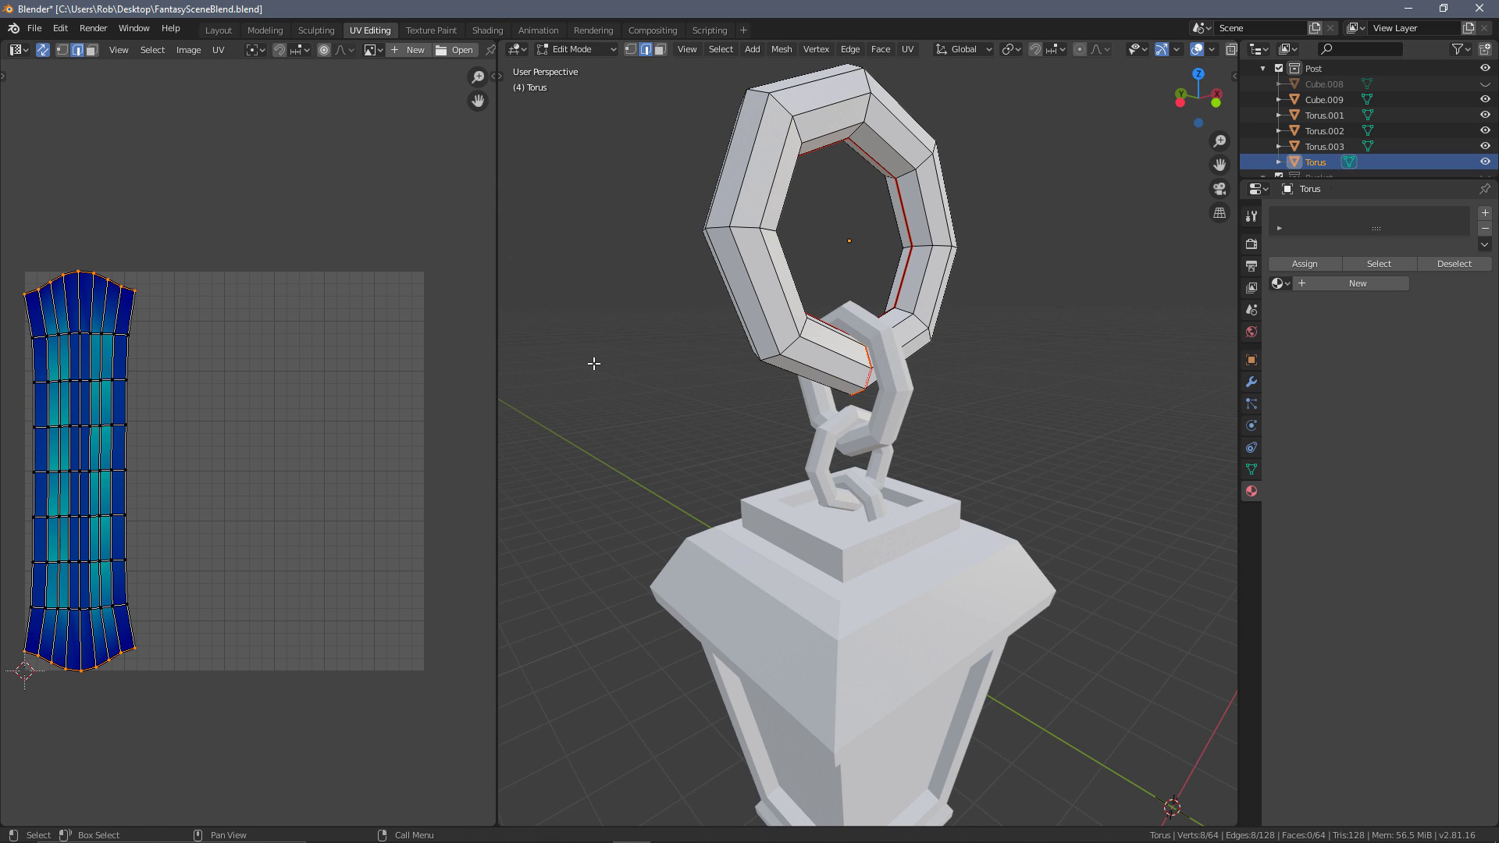
middle_drag(56, 323, 106, 324)
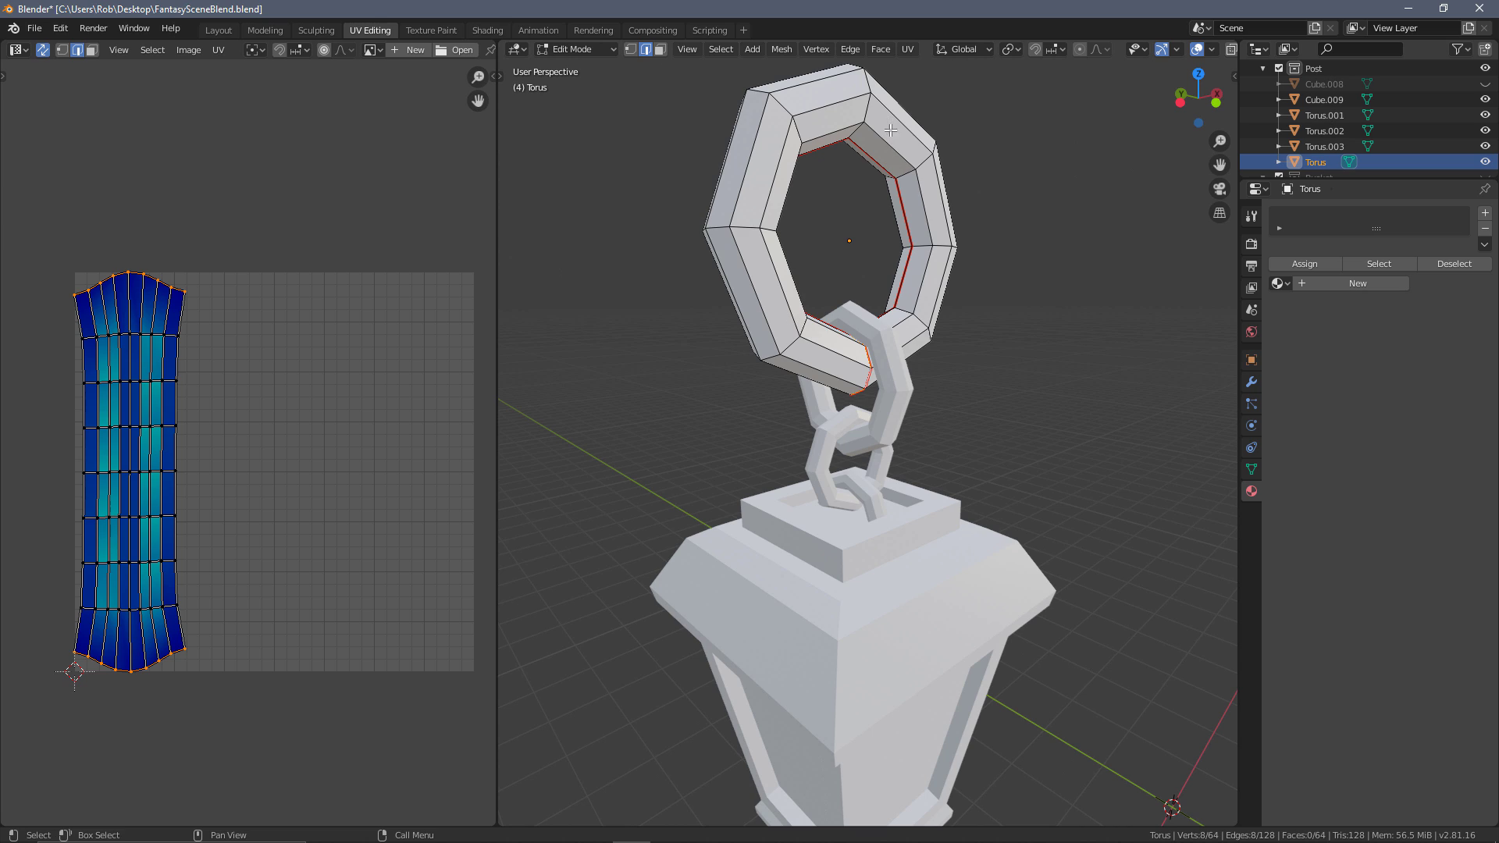
Try marking a second cross-section edge loop at the top of the ring as a seam, and undo it
middle_drag(884, 165, 869, 190)
click(725, 336)
alt+click(724, 335)
key(ctrl+e)
click(725, 335)
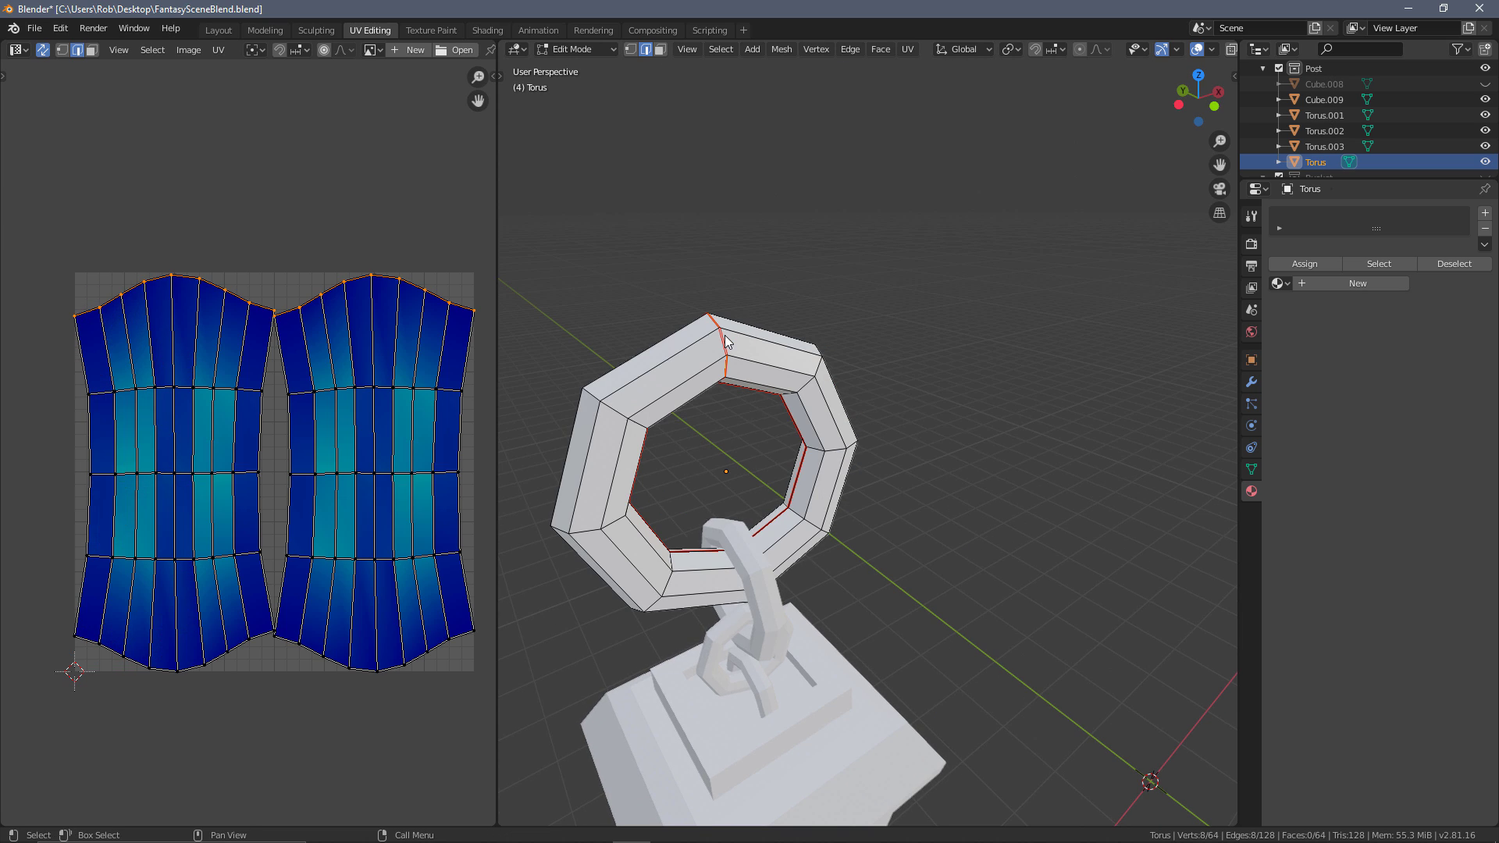
key(ctrl+z)
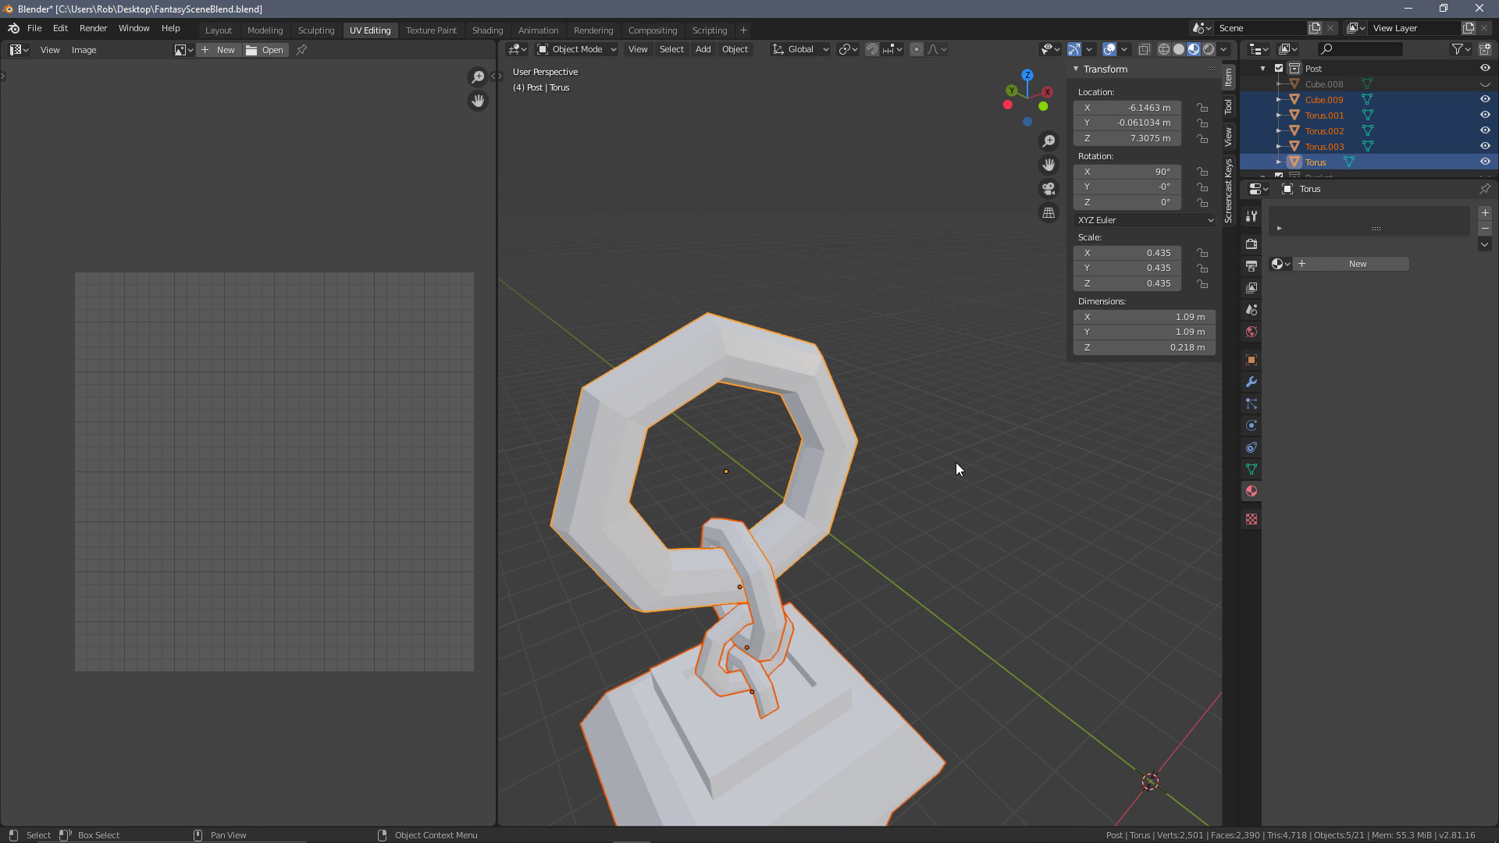
Apply location, rotation and scale to the selected lantern body and all of its rings in Object Mode
key(KP_Decimal)
scroll(906, 444, up, 3)
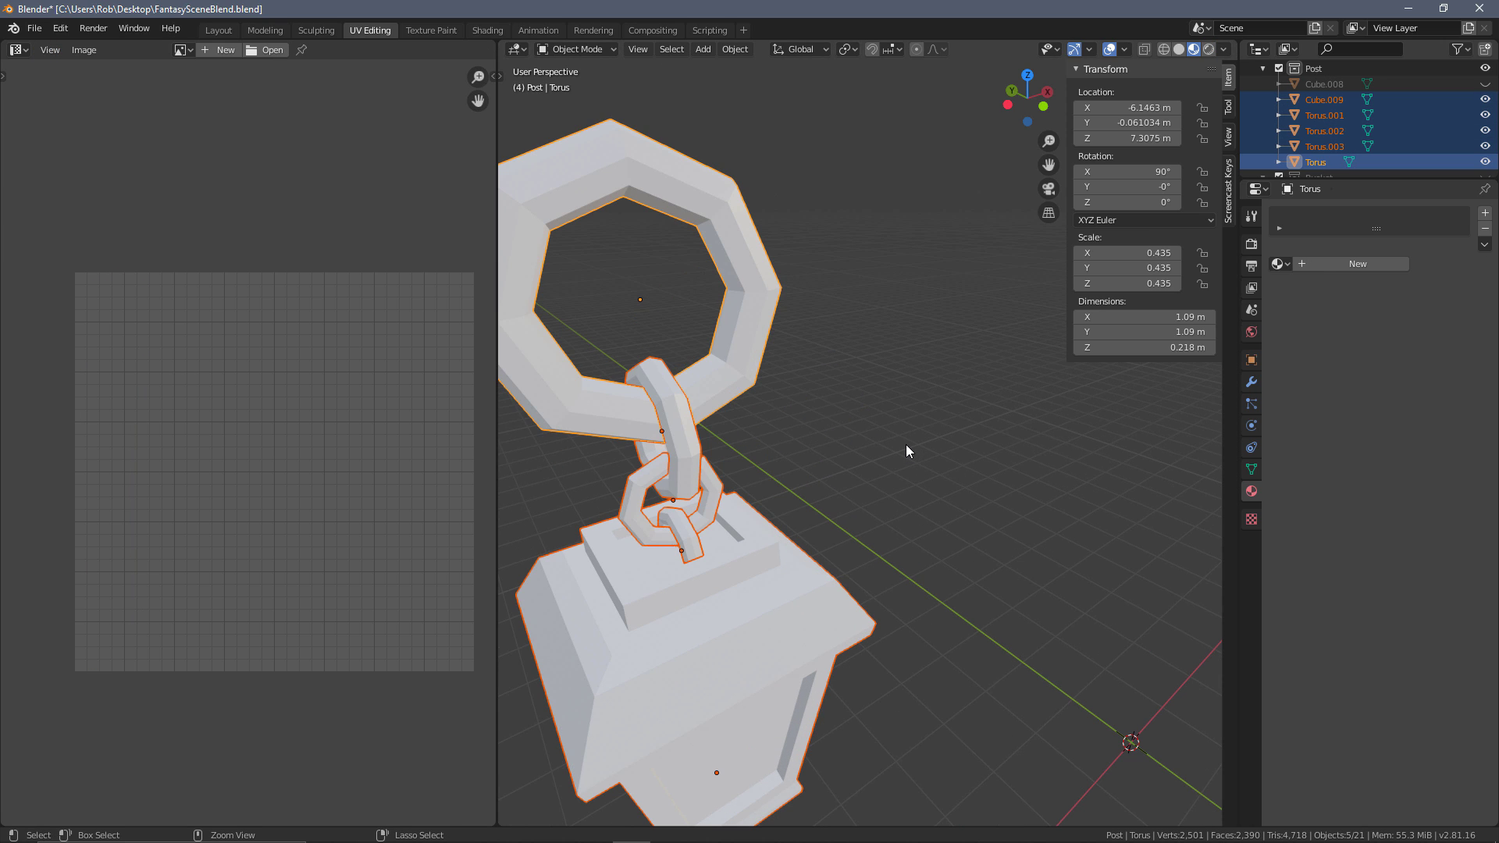
key(ctrl+a)
click(757, 379)
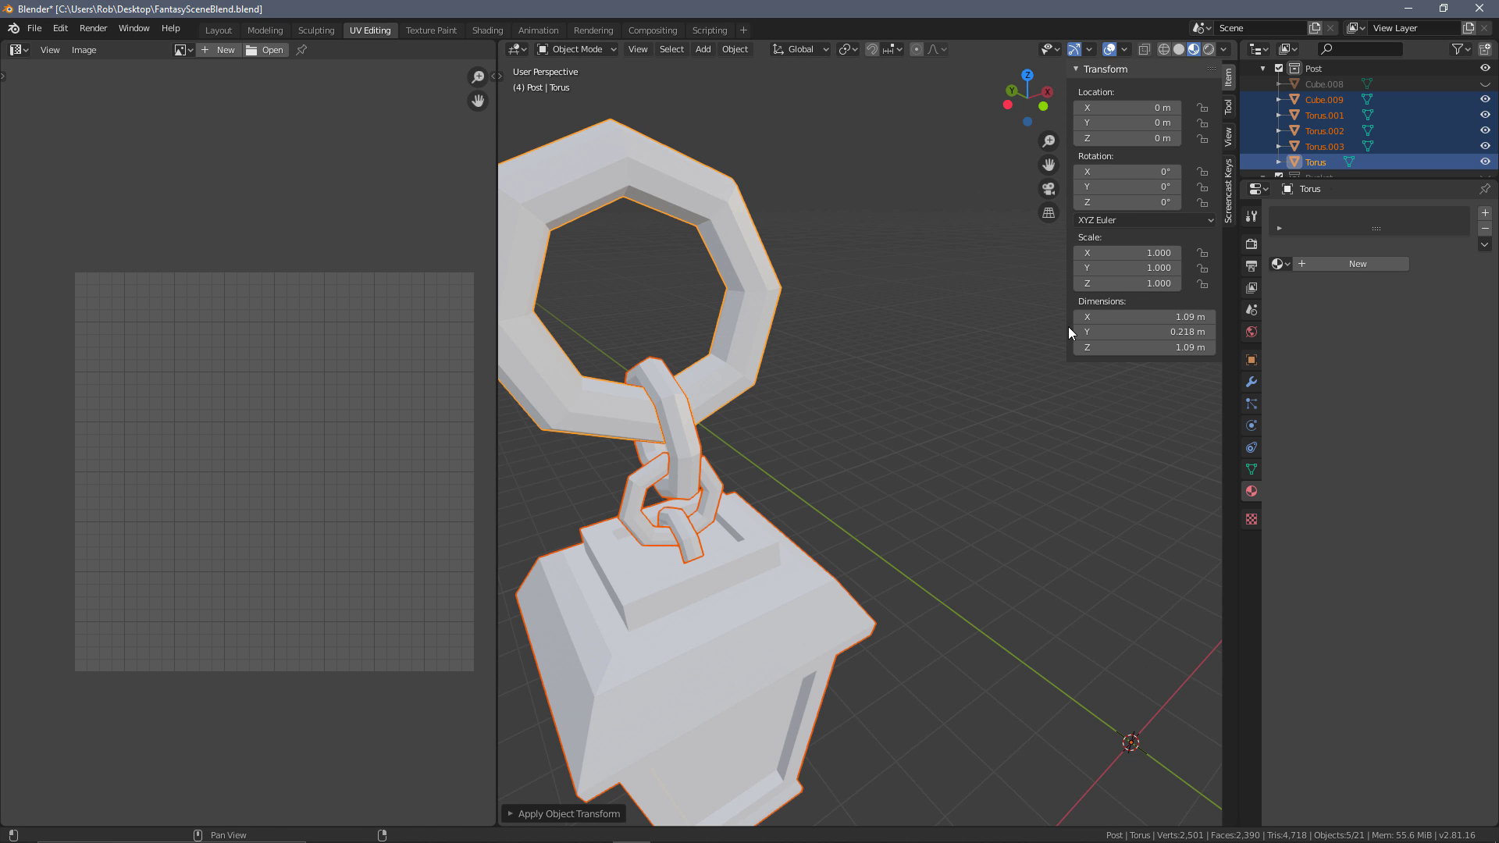
Mark the edge loop running around the outside of the large ring as a UV seam in Edit Mode
key(Tab)
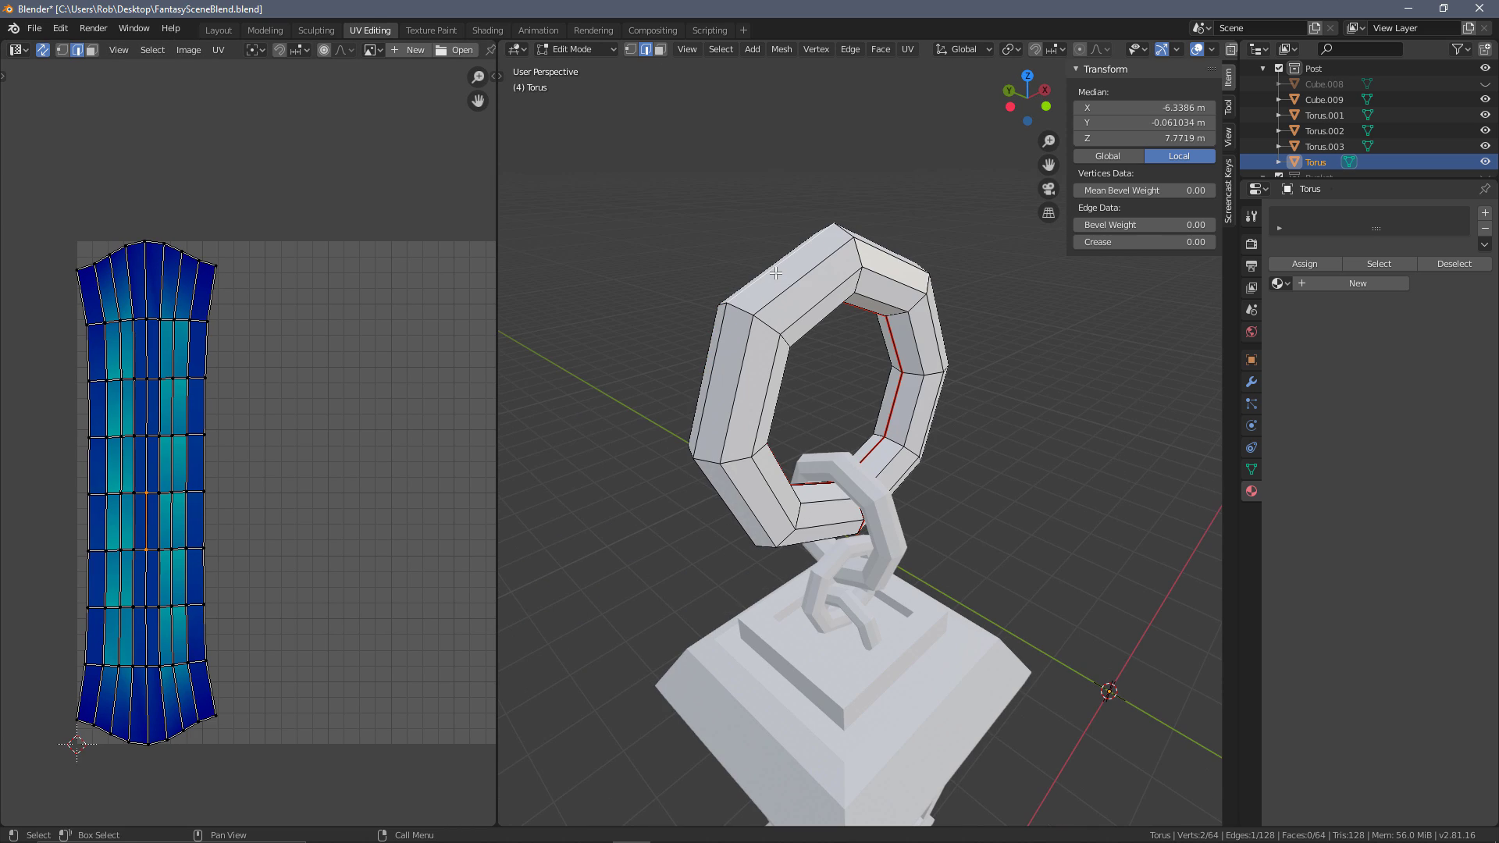
alt+click(776, 273)
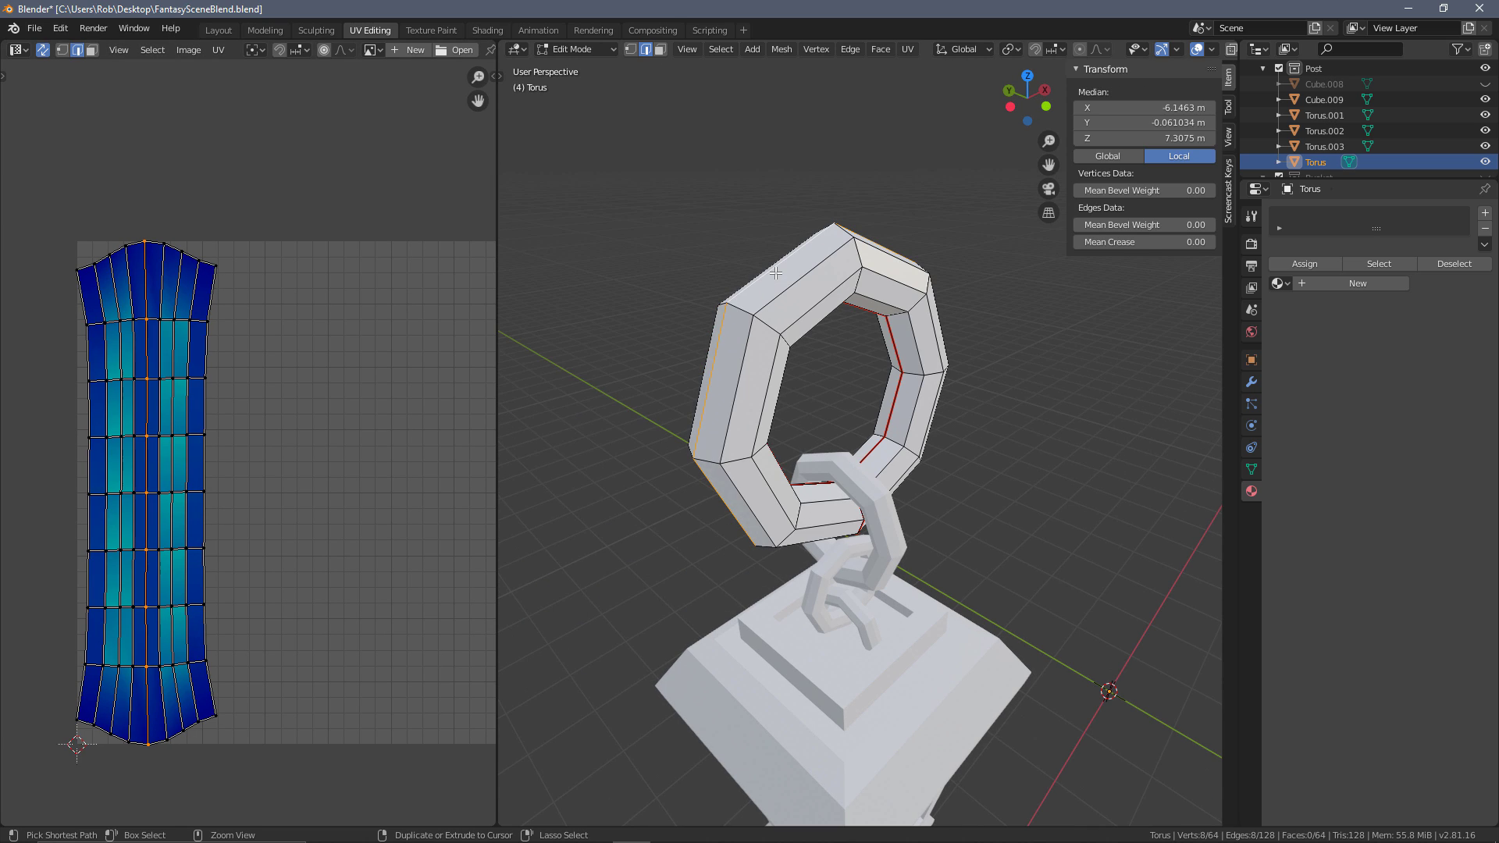
key(ctrl+e)
click(776, 280)
scroll(207, 484, down, 4)
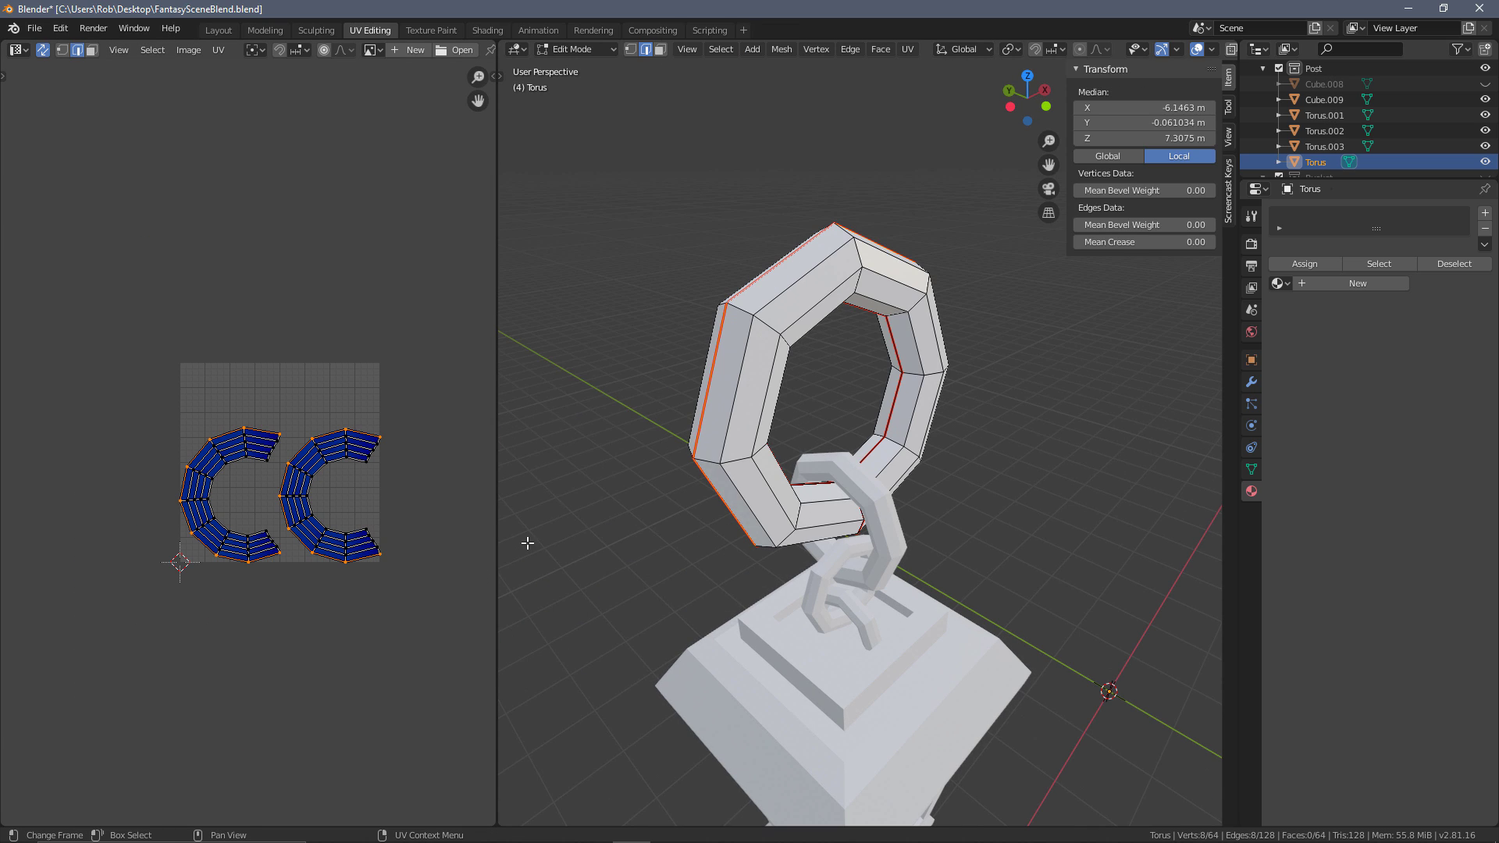
Try marking the cross-section edge loop at the bottom of the large ring as a seam again
scroll(379, 461, up, 1)
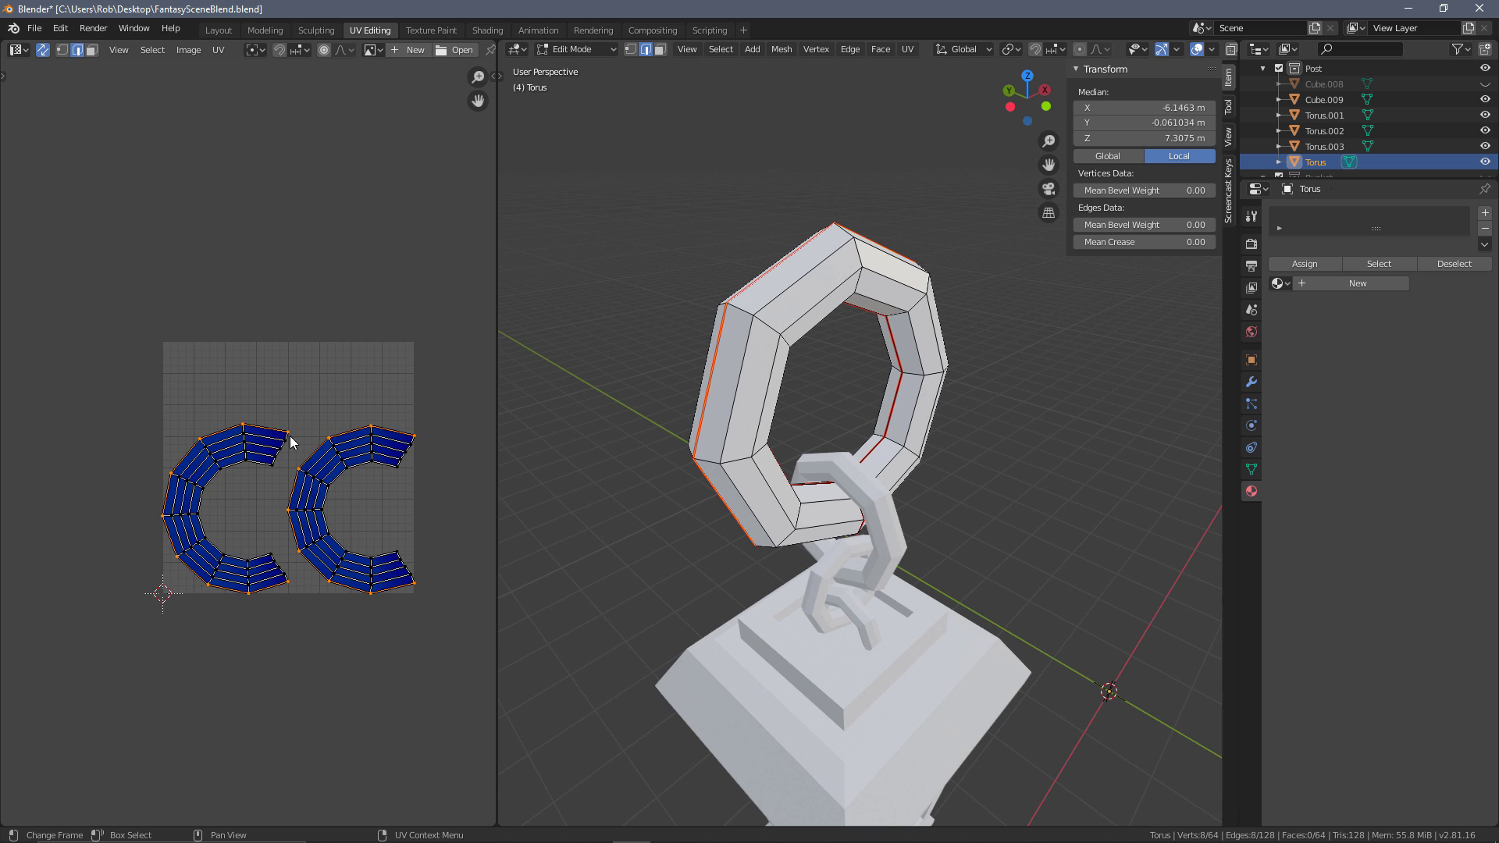
scroll(275, 547, up, 2)
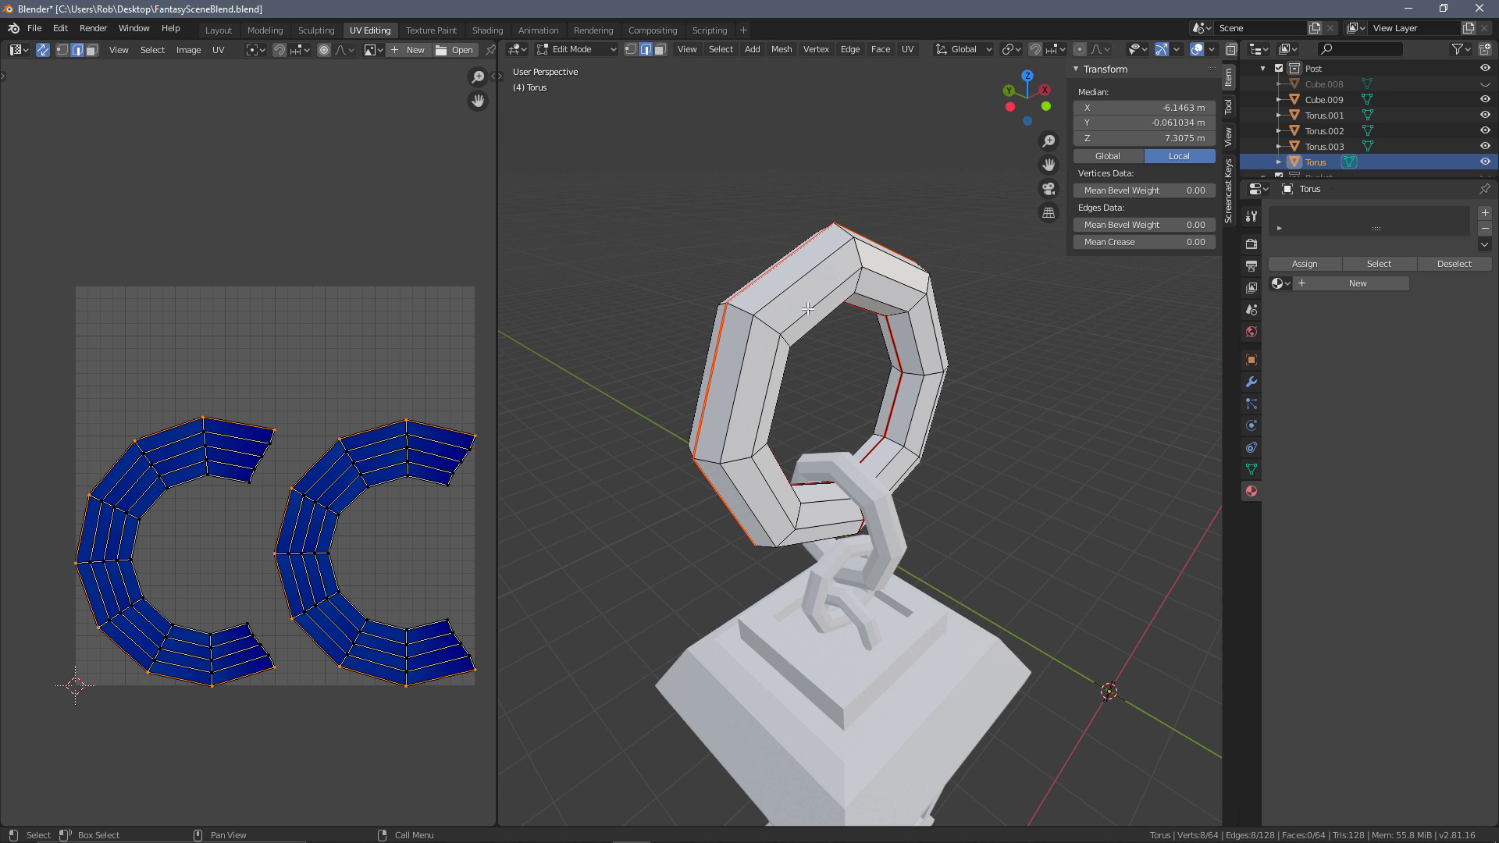
middle_drag(951, 335, 985, 332)
alt+click(867, 405)
key(ctrl+e)
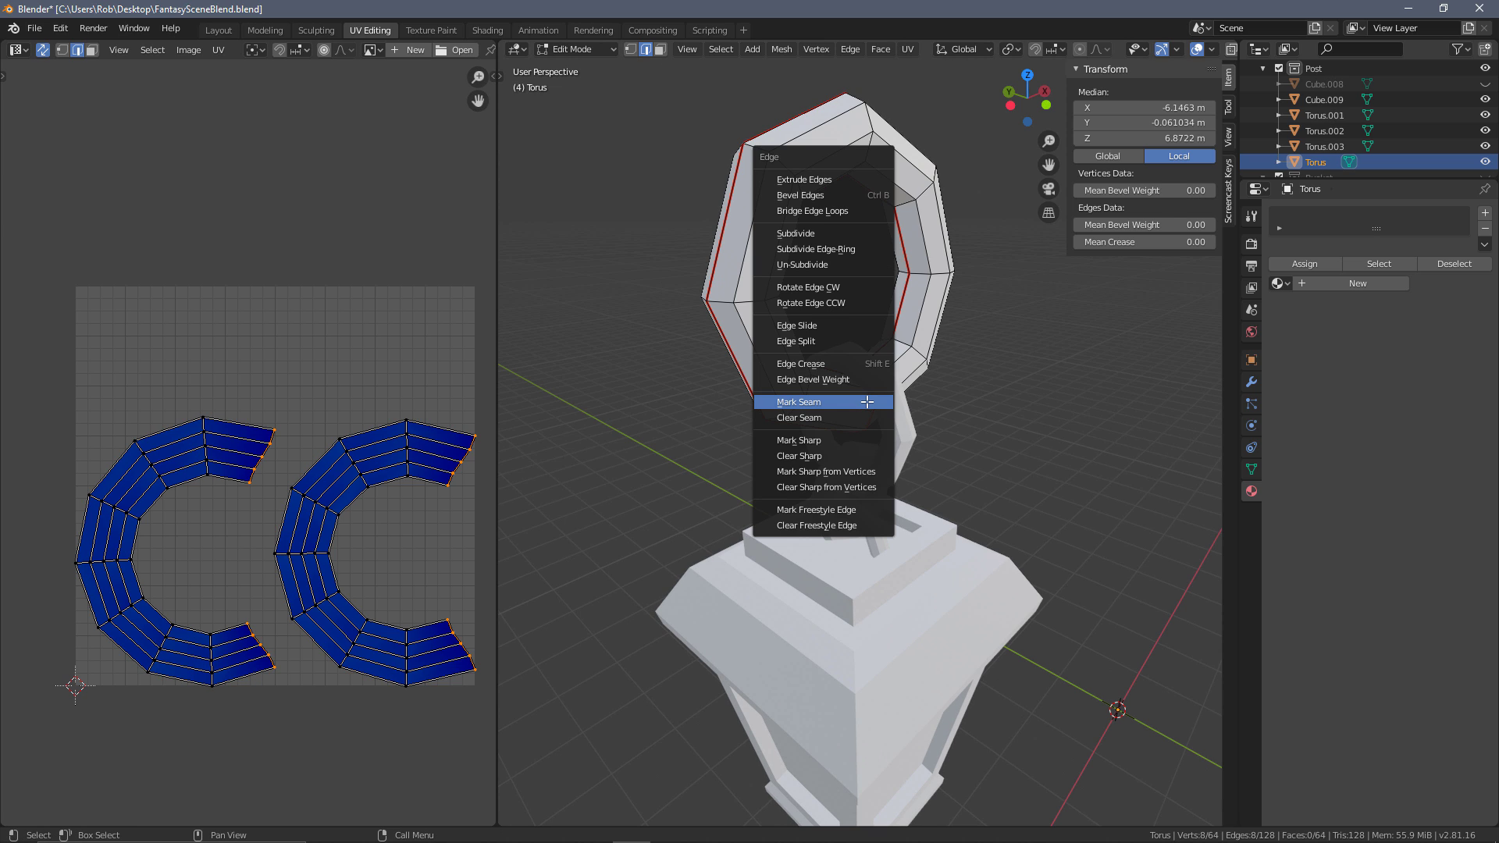
click(870, 412)
middle_drag(1054, 355, 901, 427)
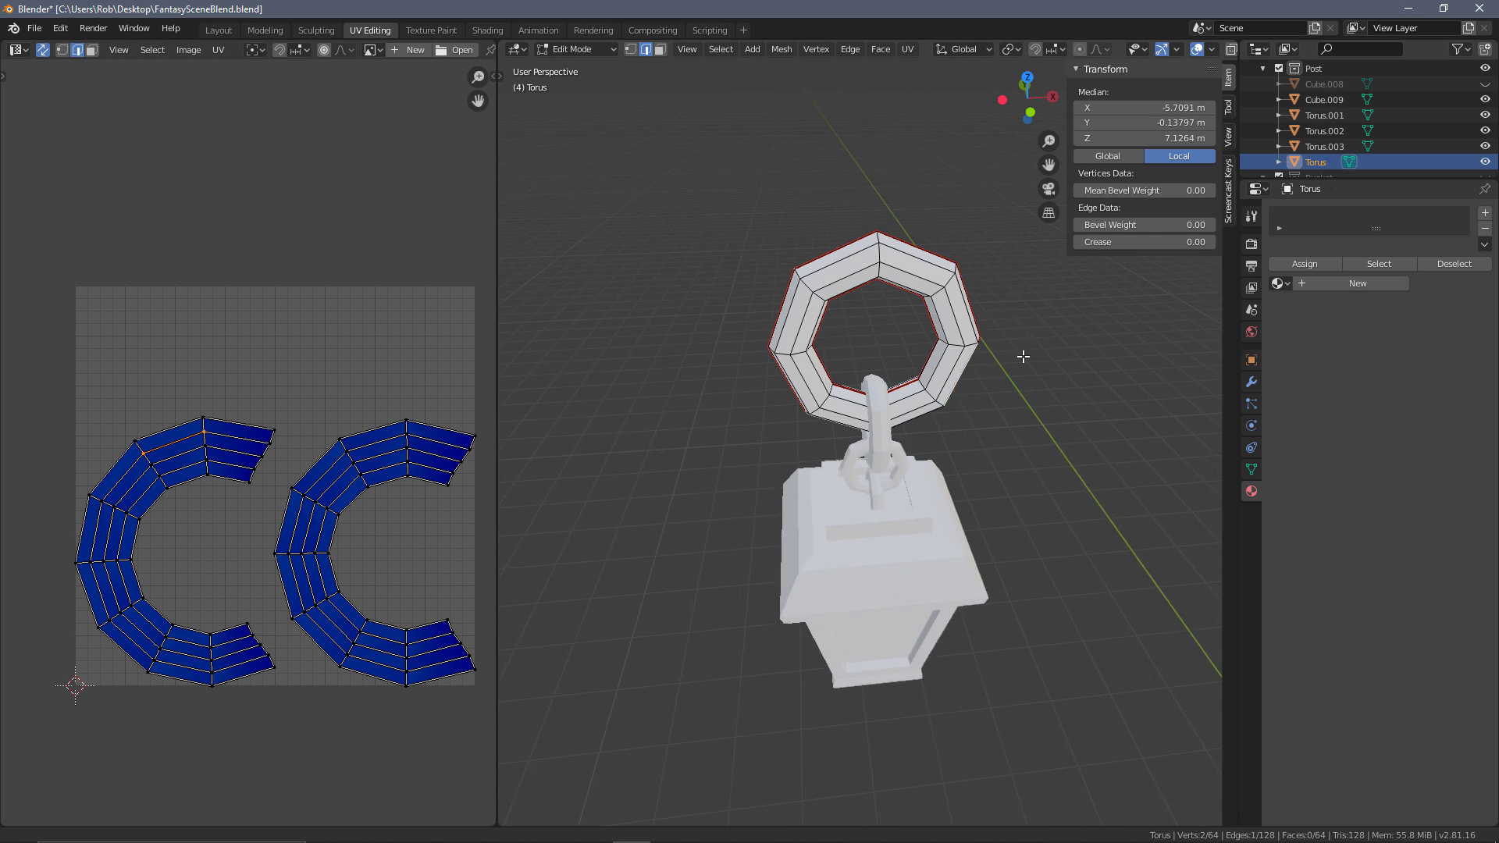
Undo the last edits on the large ring back to before its outer edge loop was marked as a seam
scroll(1017, 342, up, 2)
key(ctrl+z)
key(ctrl+z)
key(ctrl+z)
key(ctrl+z)
key(ctrl+z)
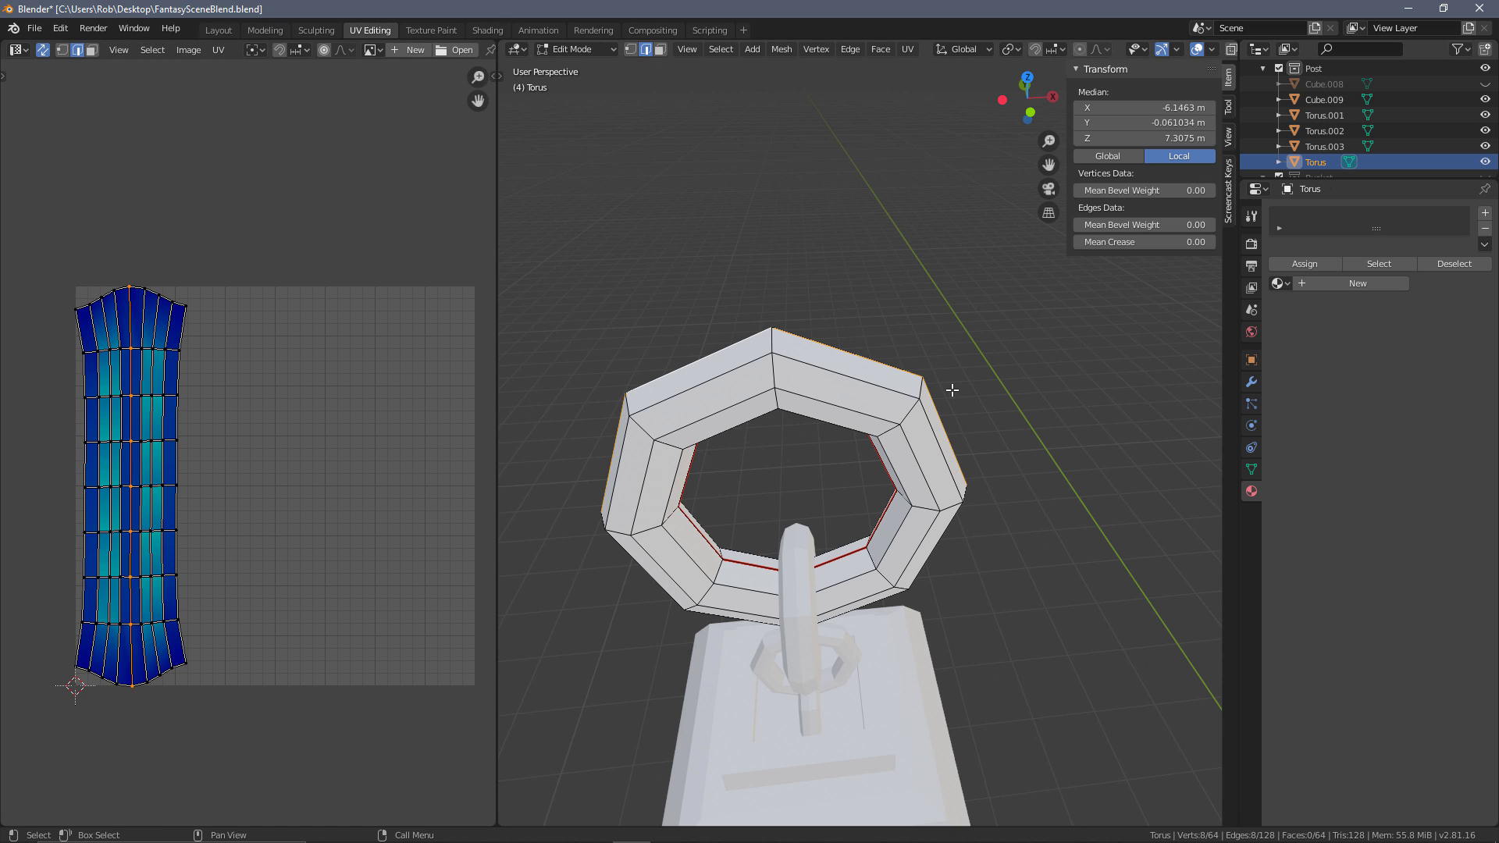
middle_drag(1004, 420, 980, 388)
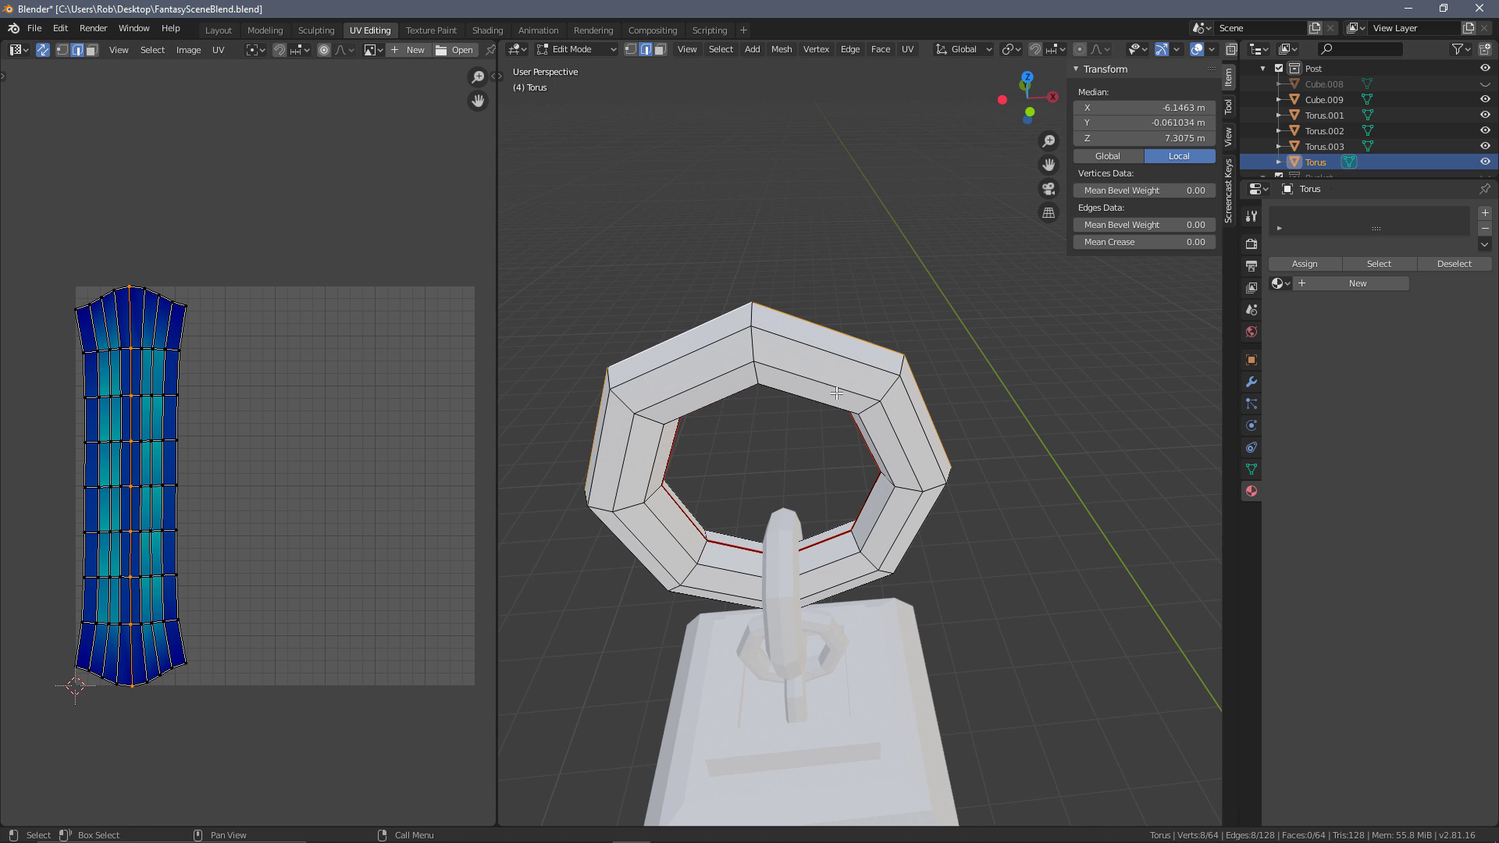
Open the upper chain link in Edit Mode and mark the edge loop around its inner side as a UV seam
key(Tab)
click(778, 551)
middle_drag(913, 601, 974, 488)
key(Tab)
scroll(967, 495, up, 5)
scroll(1056, 524, down, 5)
scroll(823, 435, up, 4)
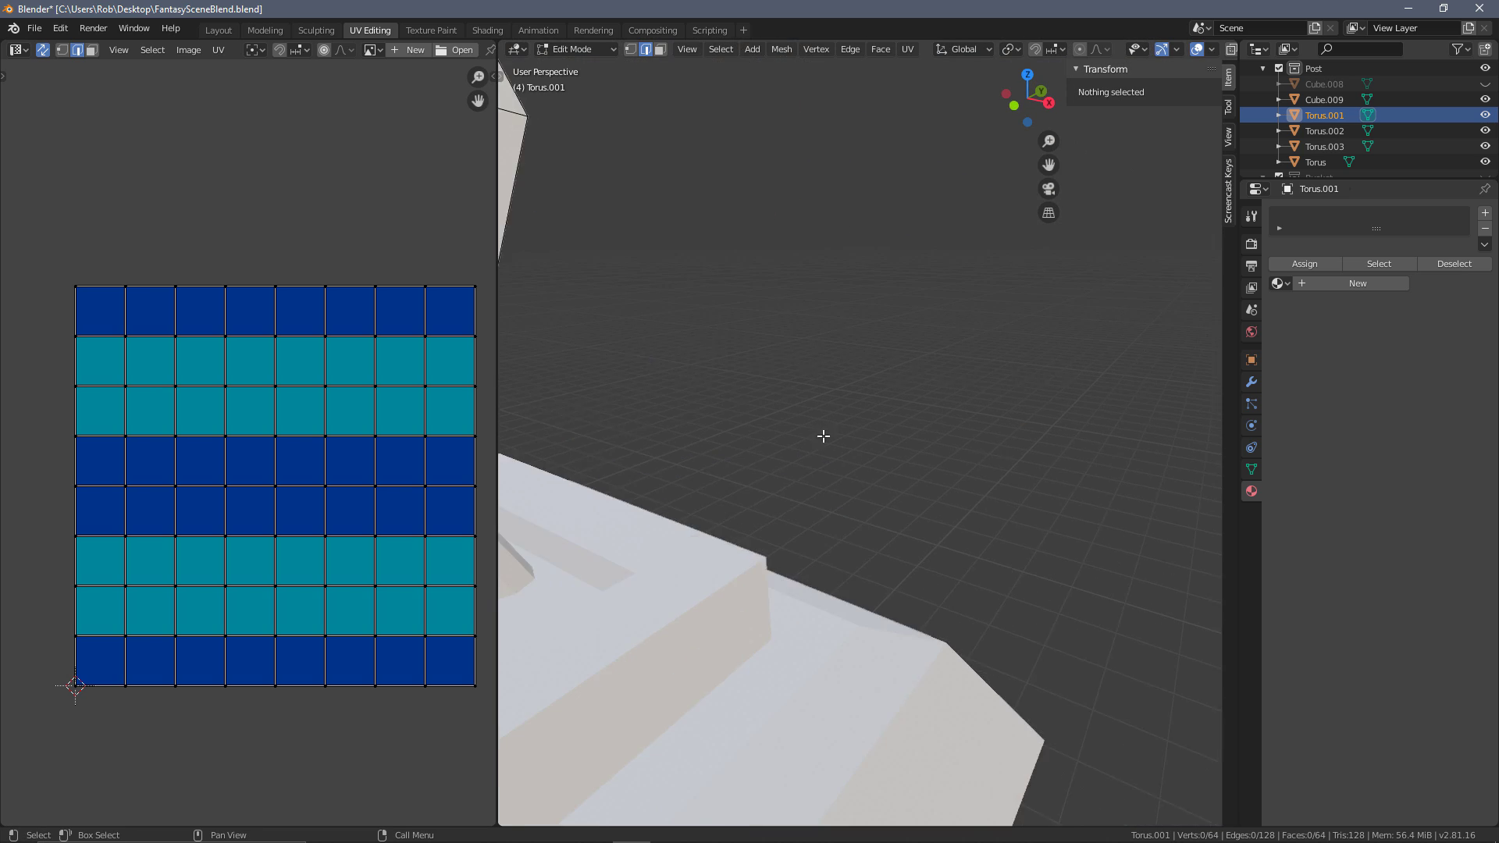
middle_drag(823, 435, 883, 487)
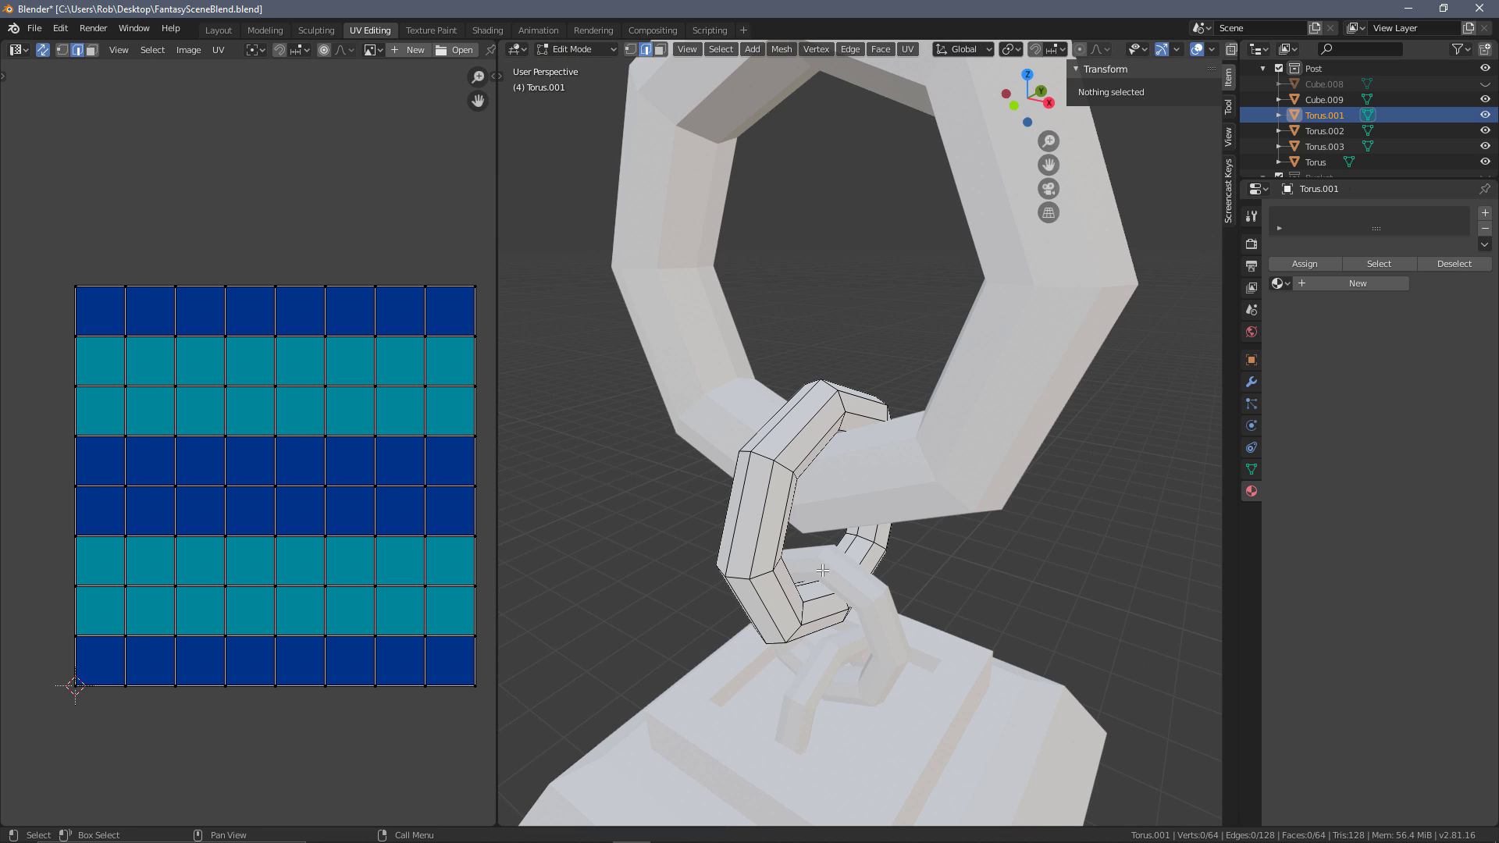
alt+click(851, 547)
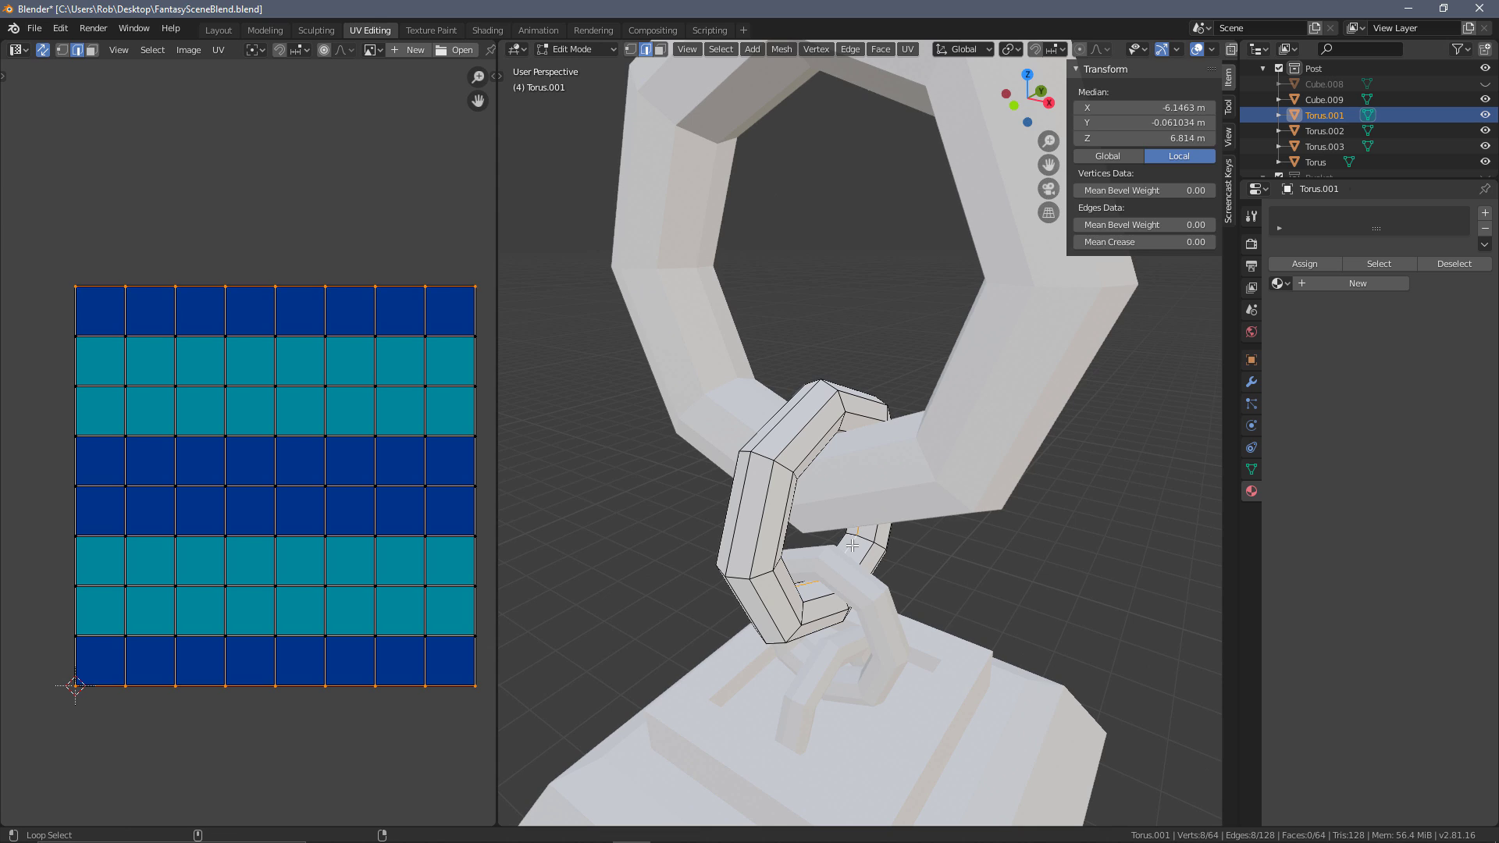
key(ctrl+e)
click(816, 444)
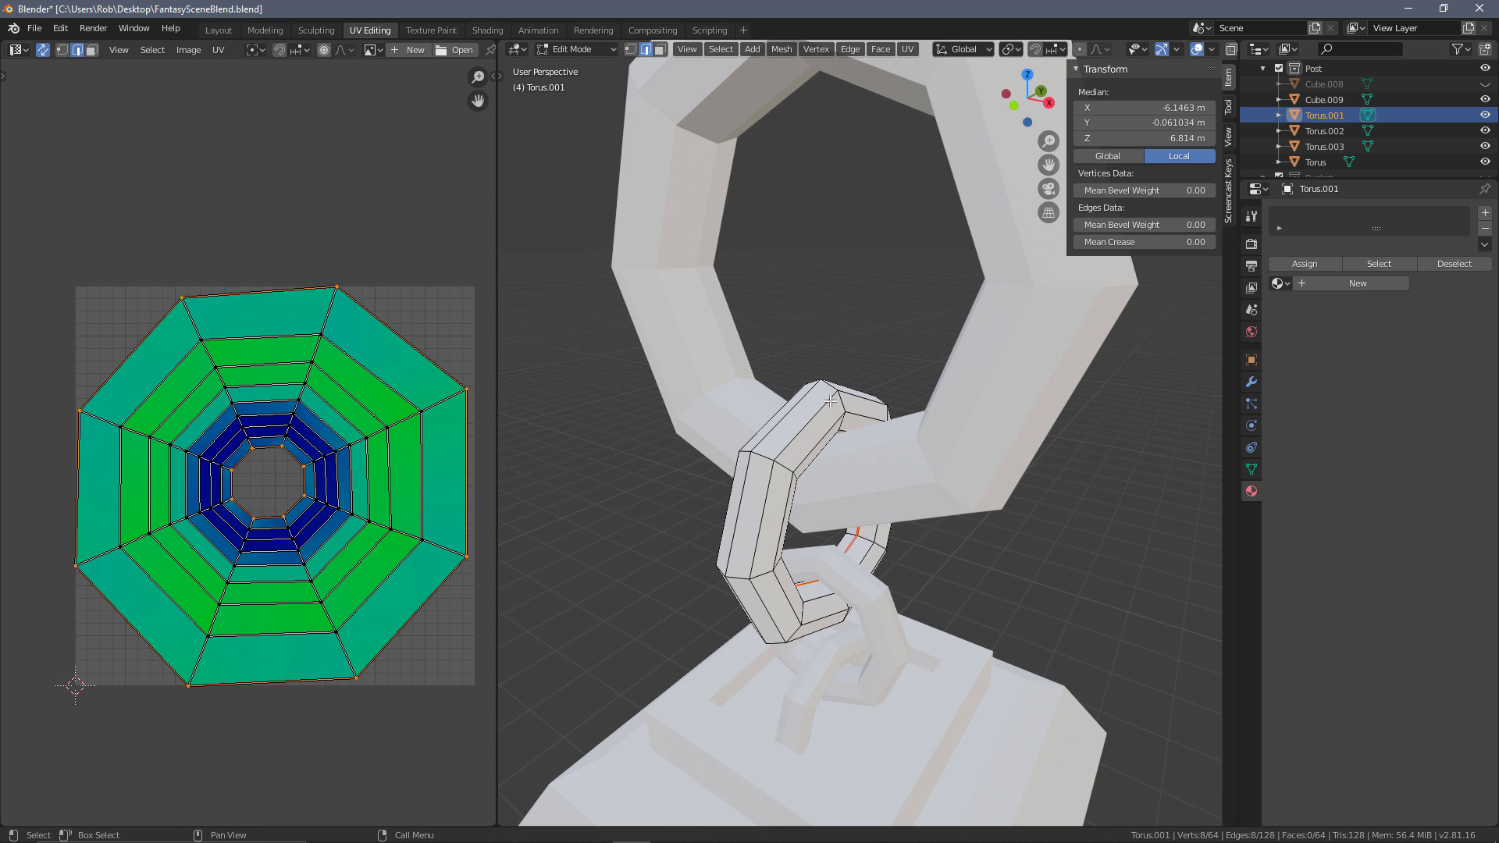
Mark a cross-section edge loop at the bottom of the upper chain link as a UV seam
click(846, 611)
key(alt+a)
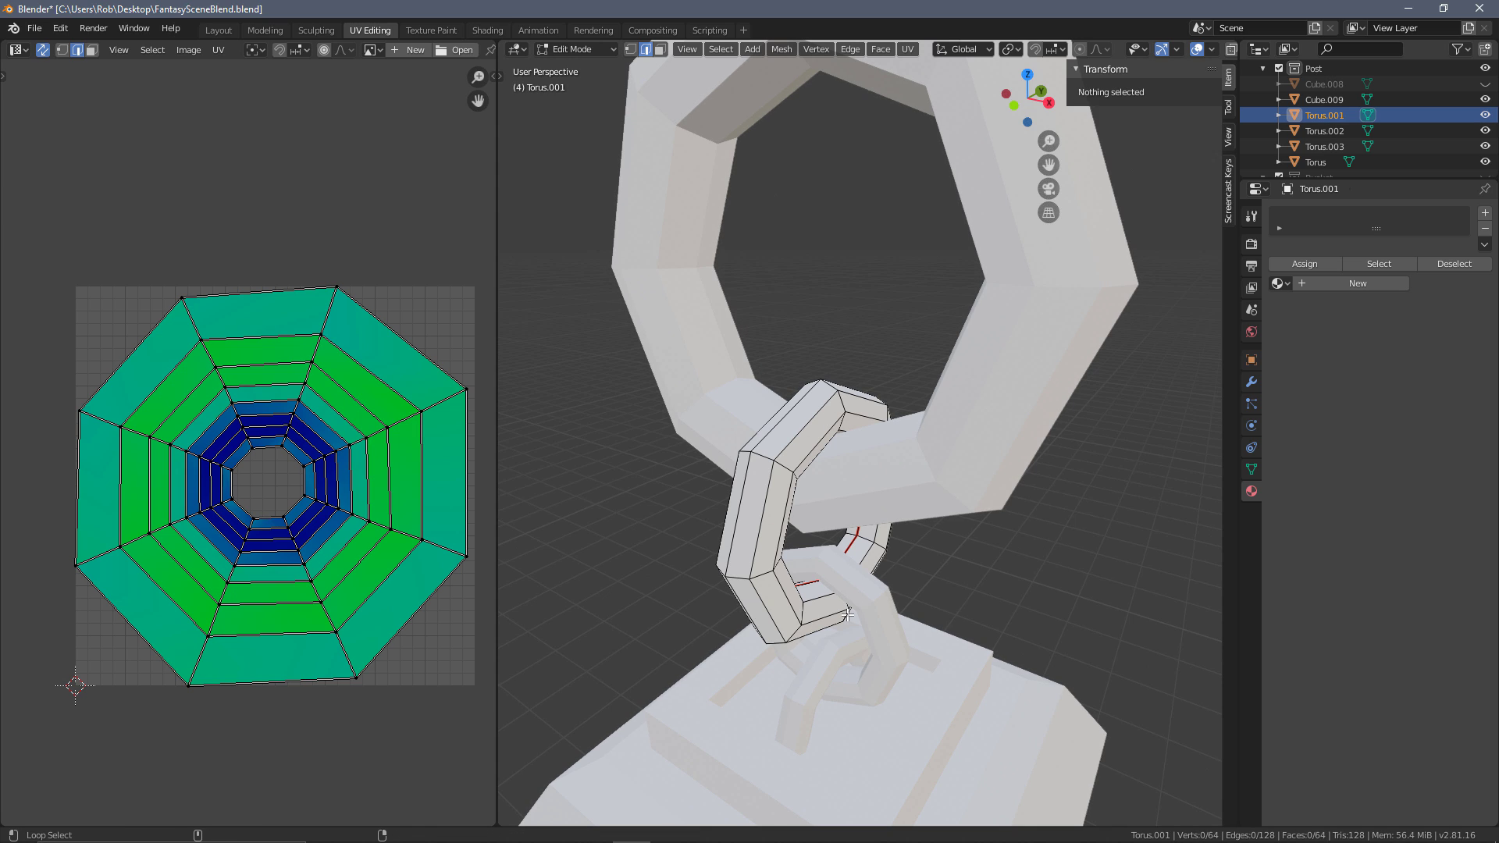
alt+click(815, 650)
key(ctrl+z)
key(ctrl+z)
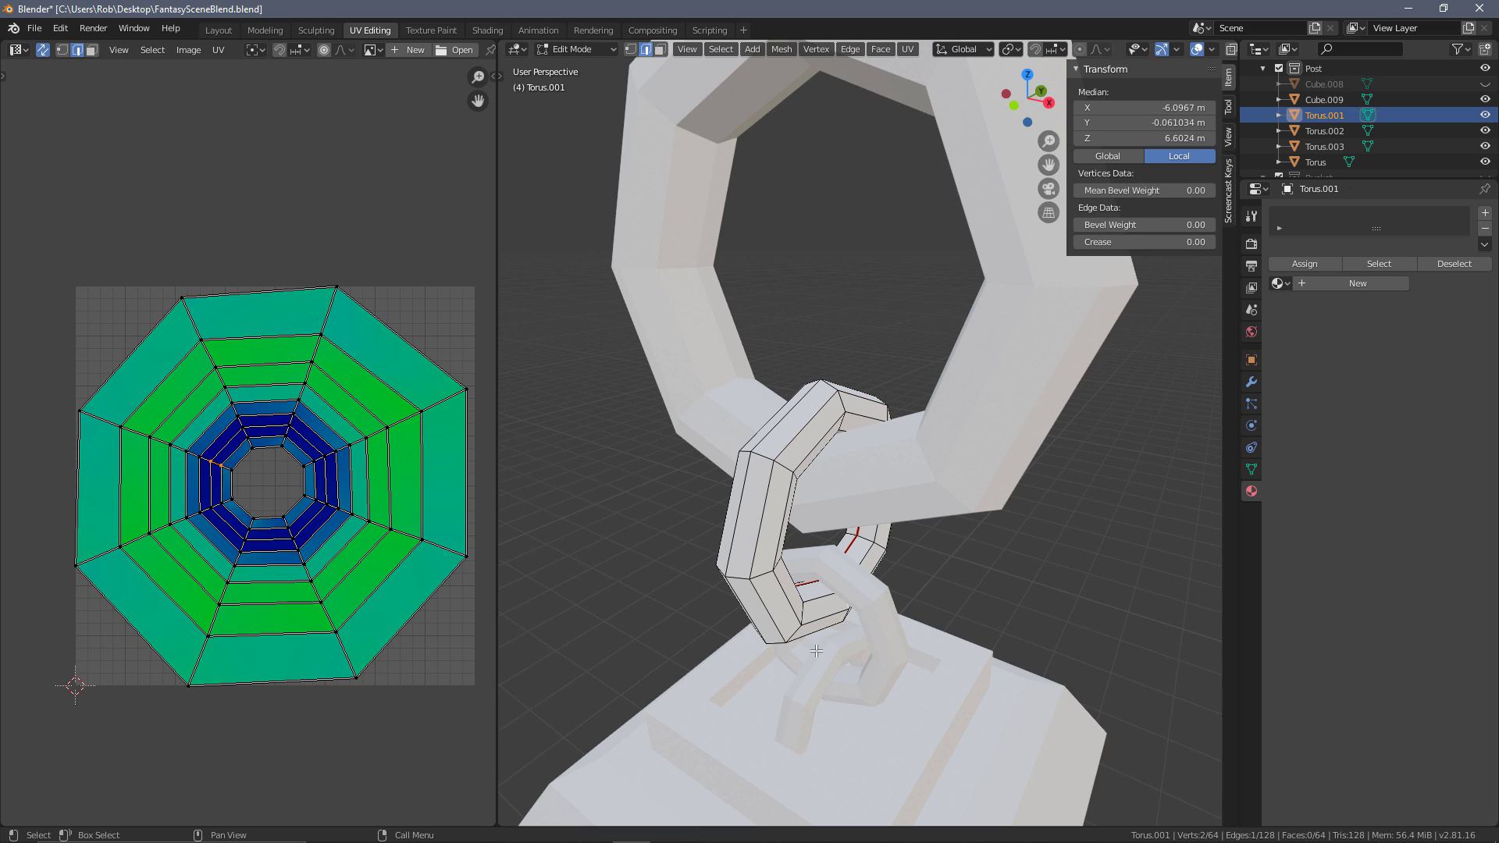
alt+click(847, 606)
key(ctrl+e)
click(847, 606)
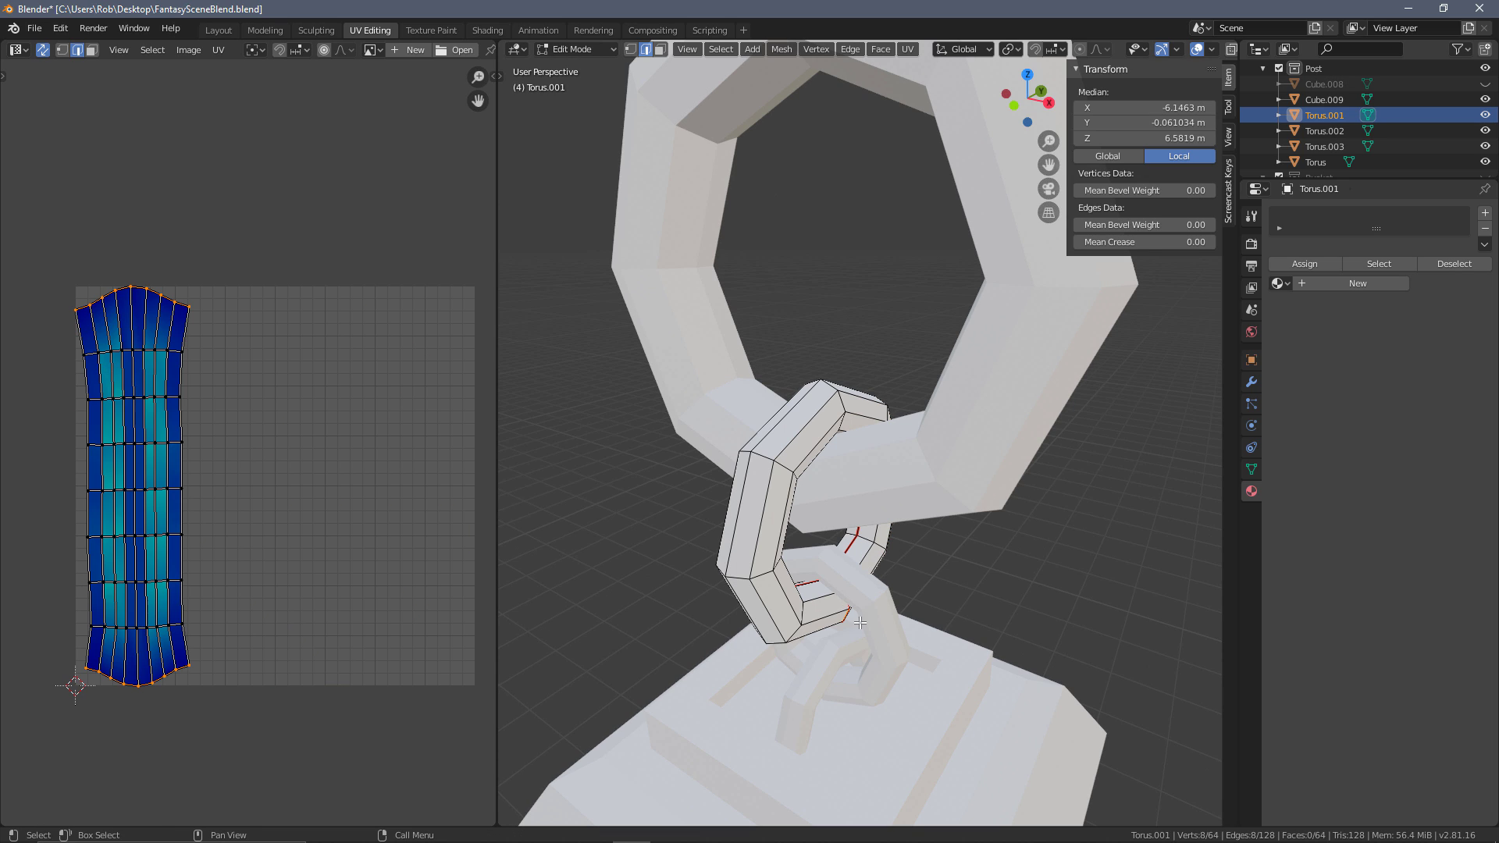
Open the lower chain link in Edit Mode and mark the edge loop around its inner side as a UV seam
key(Tab)
click(882, 633)
key(Tab)
alt+click(859, 666)
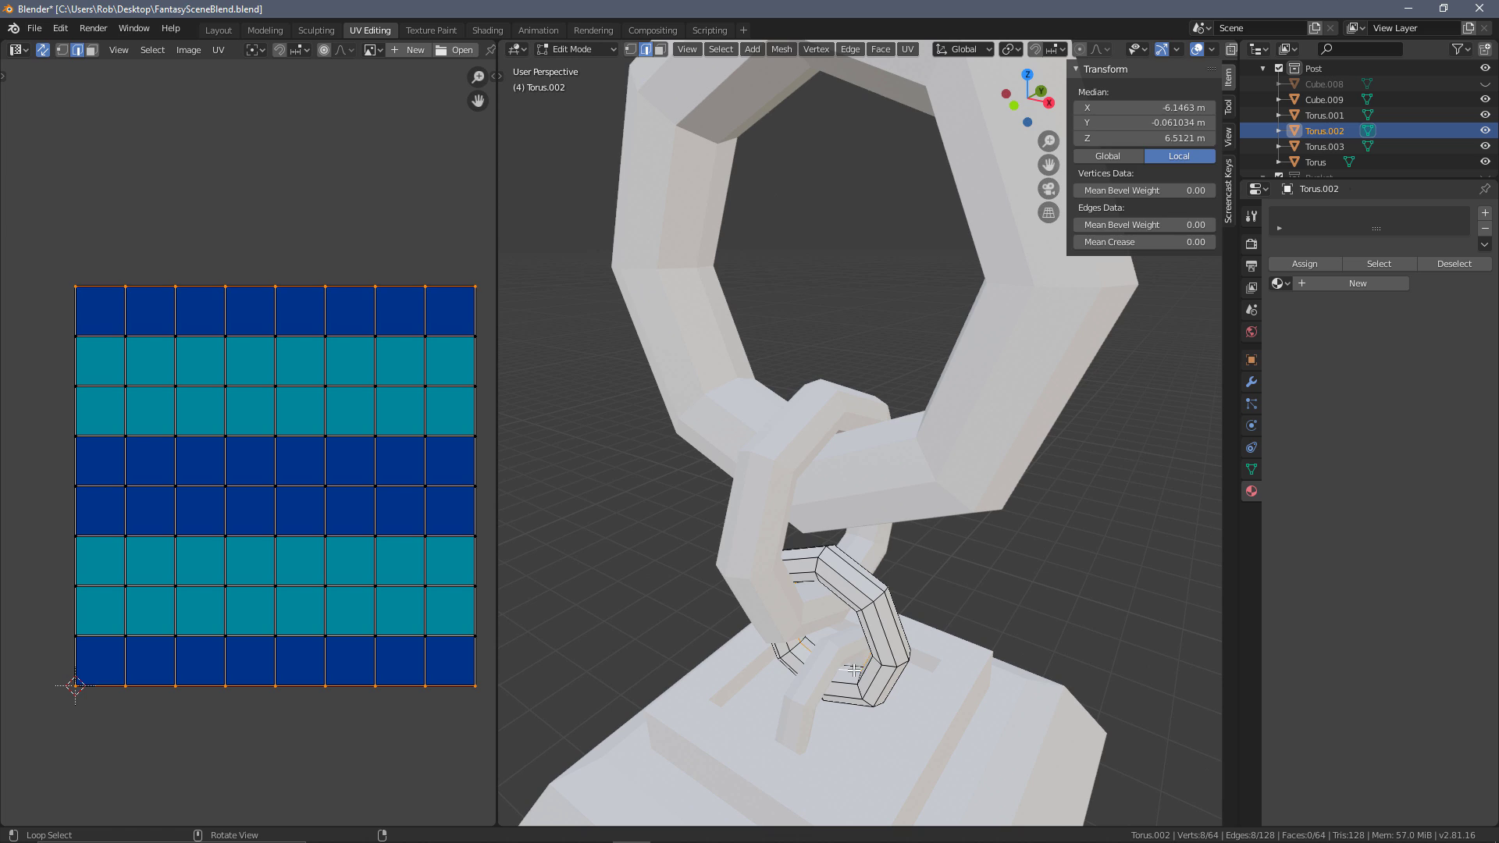
key(ctrl+e)
click(863, 663)
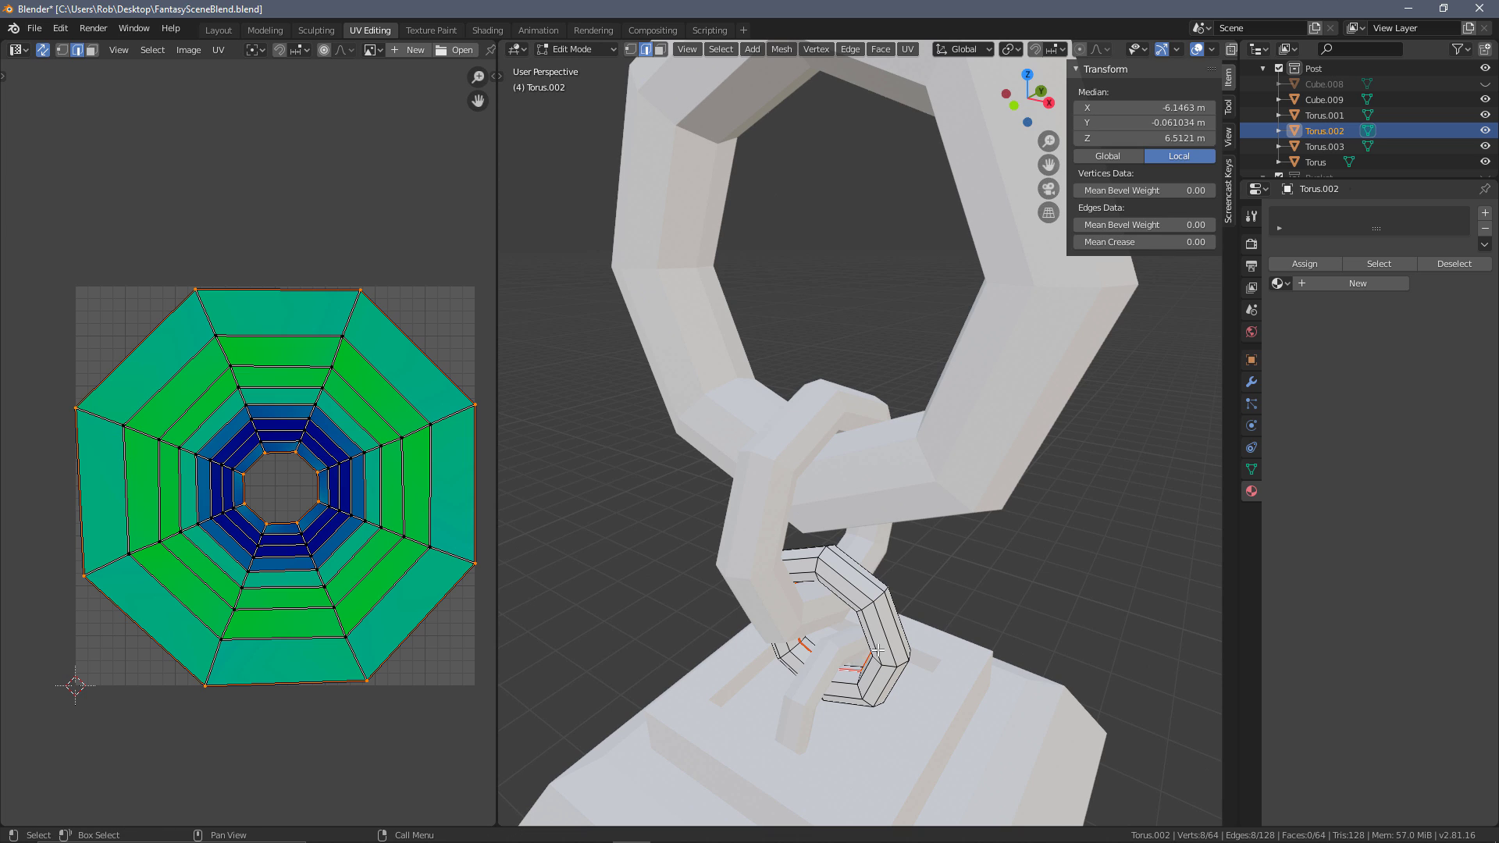
Show the scene in wireframe and mark a cross-section edge loop on the lower chain link as a UV seam
key(shift+z)
alt+shift+click(825, 684)
key(ctrl+e)
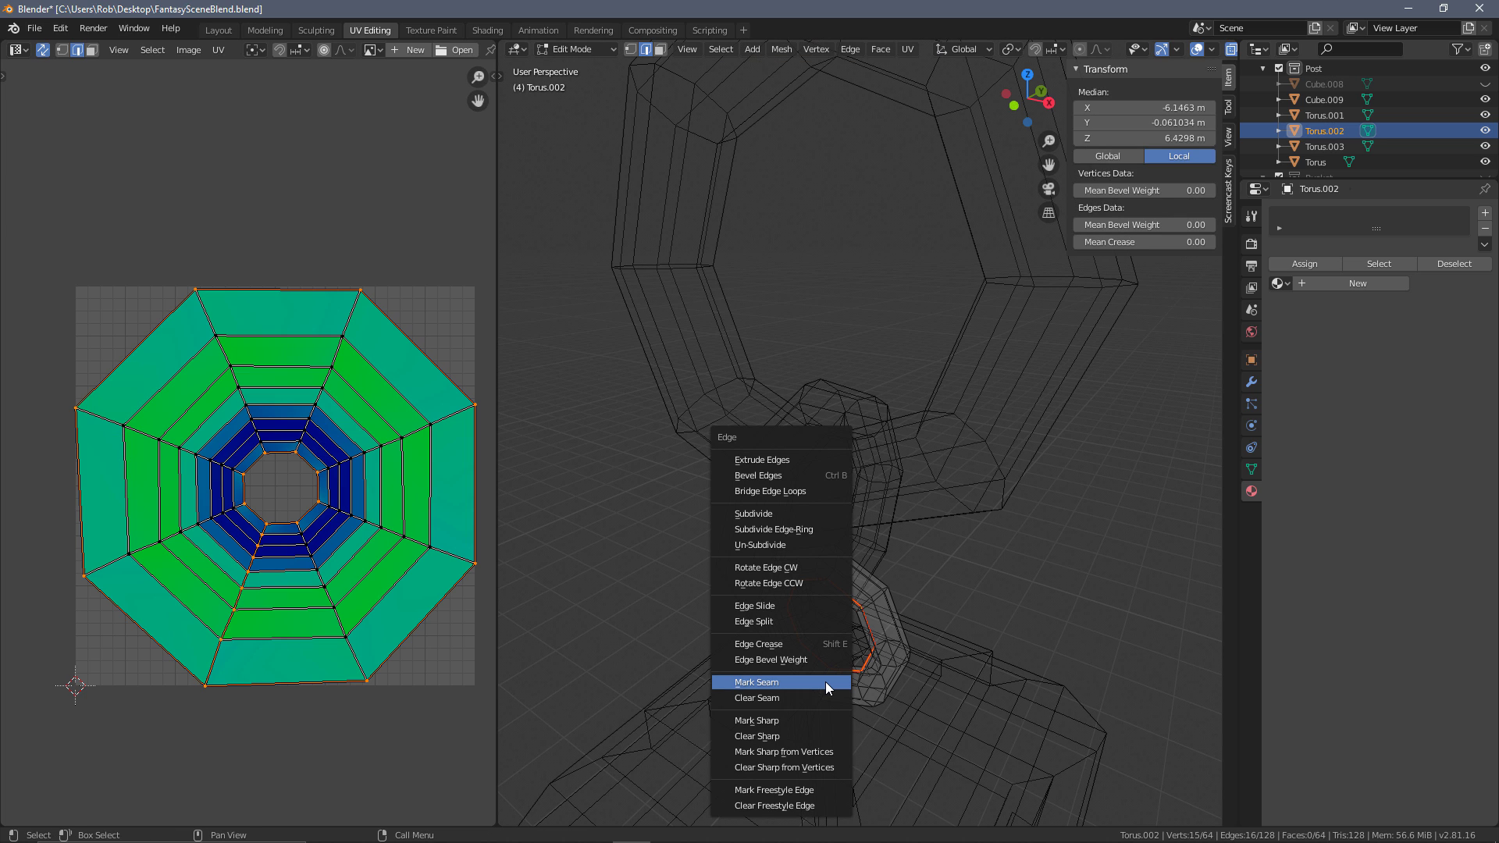
click(826, 681)
Open the half-link on the lantern roof in Edit Mode and try selecting edge loops on its curve
key(Tab)
click(823, 695)
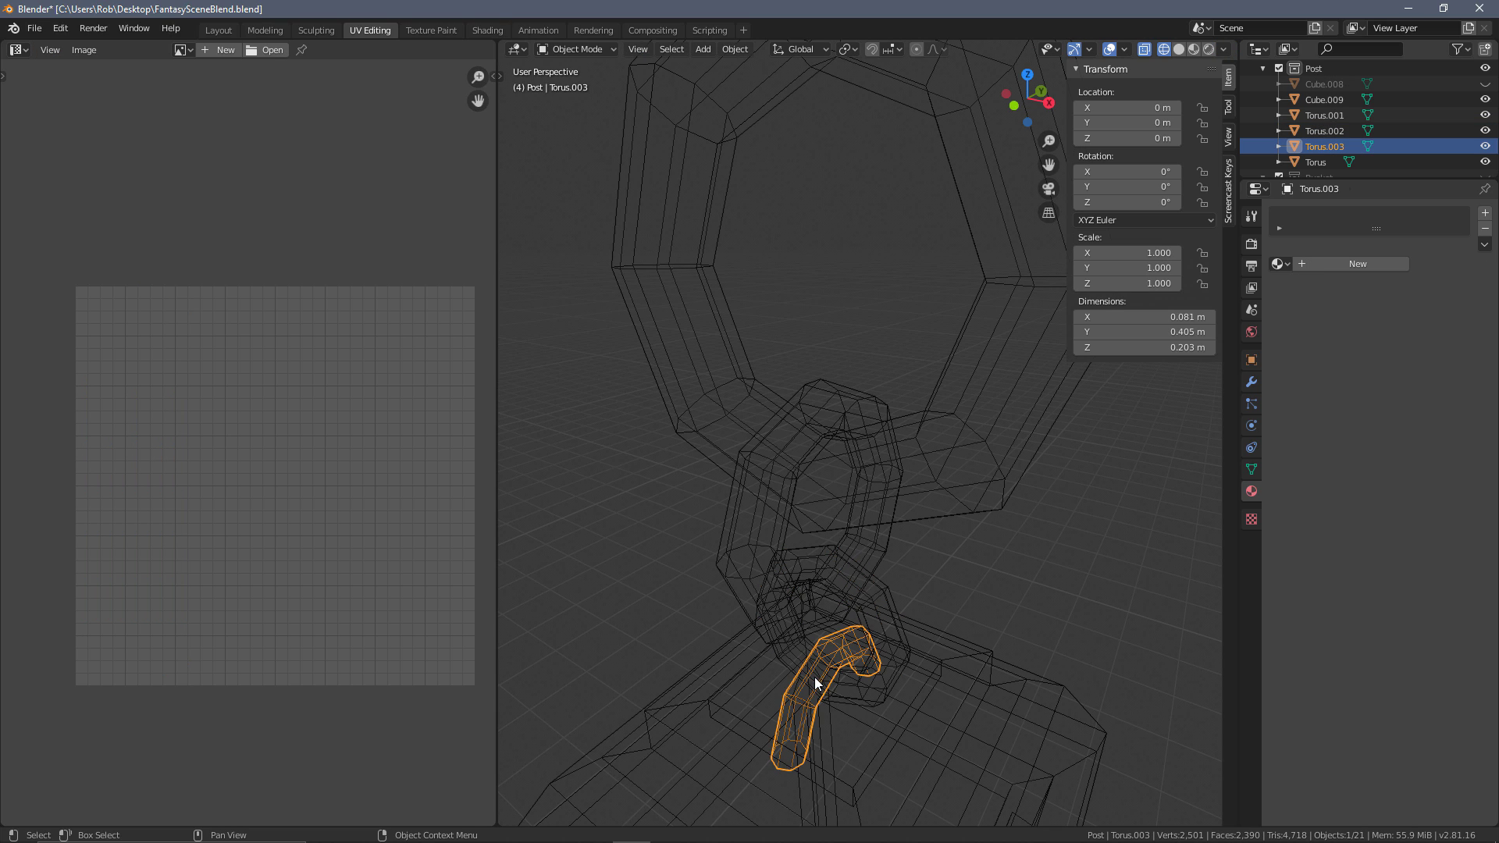
key(Tab)
alt+click(854, 642)
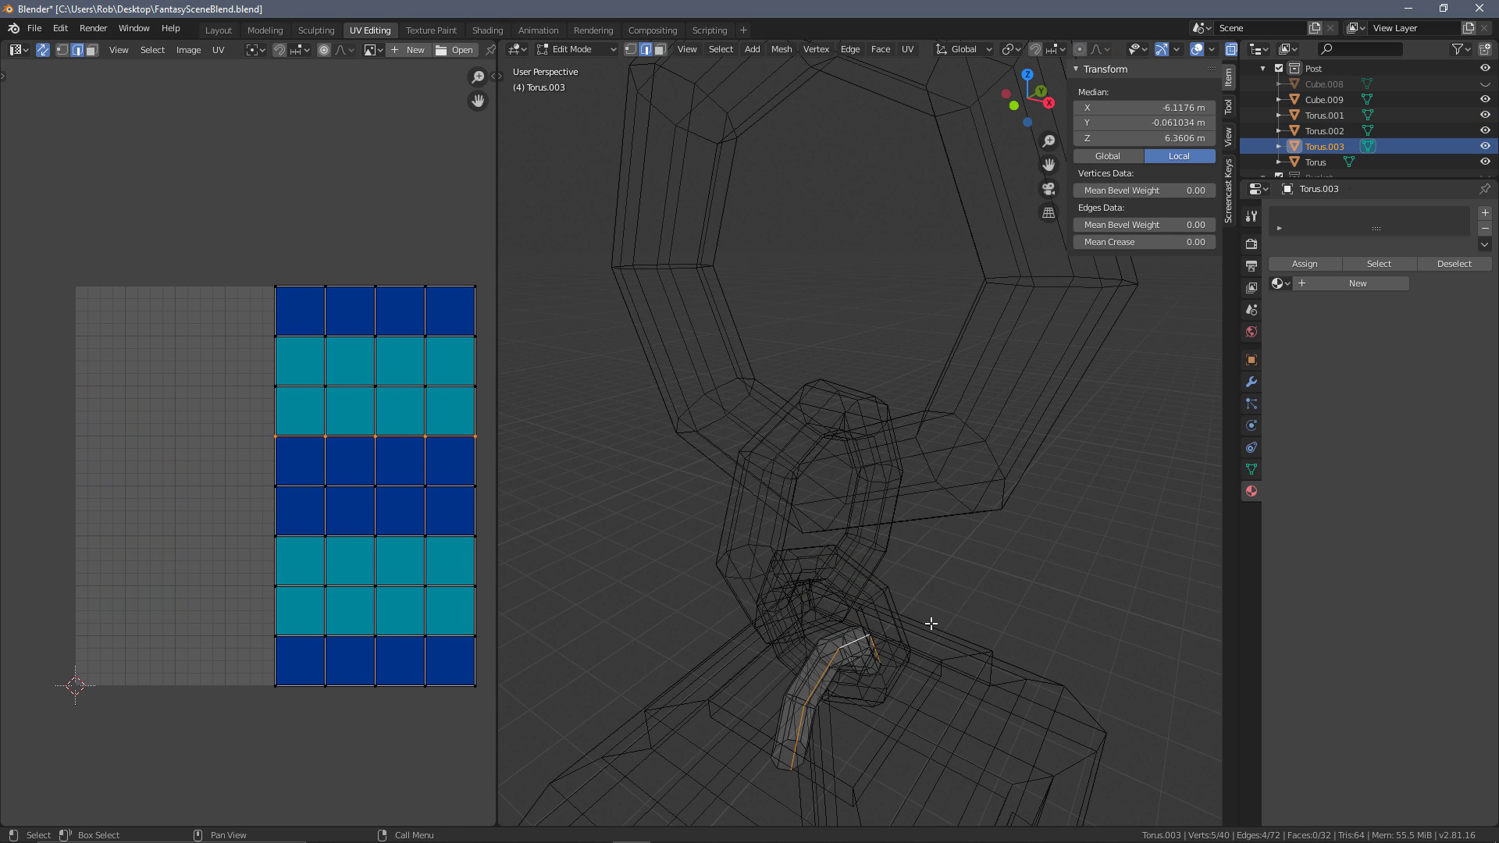
click(836, 642)
key(shift+z)
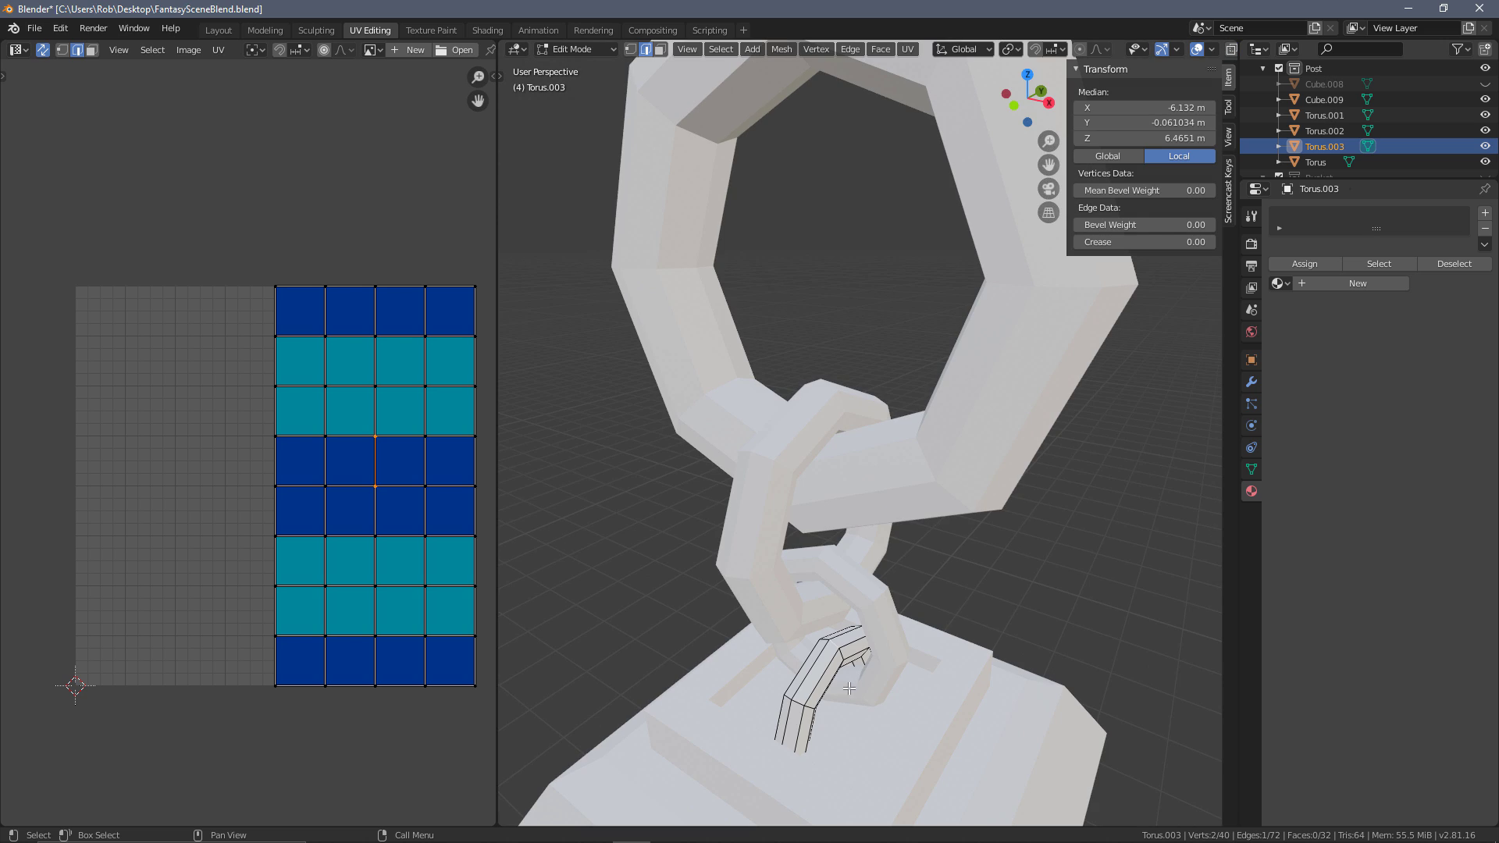
key(shift+z)
key(alt+a)
alt+click(836, 644)
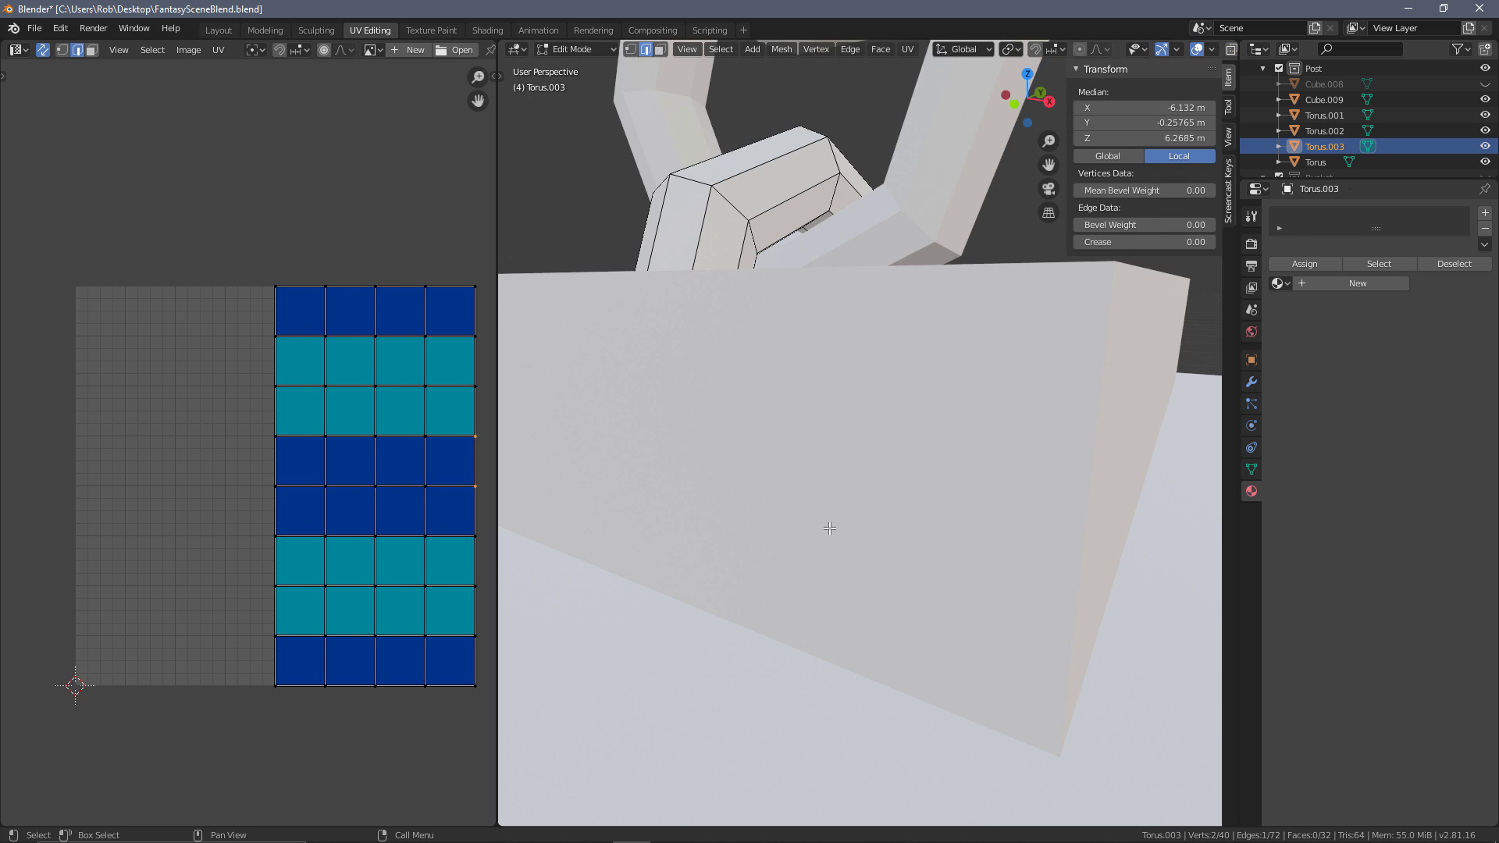
Try marking the edge loop around the half-link's open end as a UV seam
scroll(830, 529, down, 5)
key(shift+z)
middle_drag(830, 526, 818, 537)
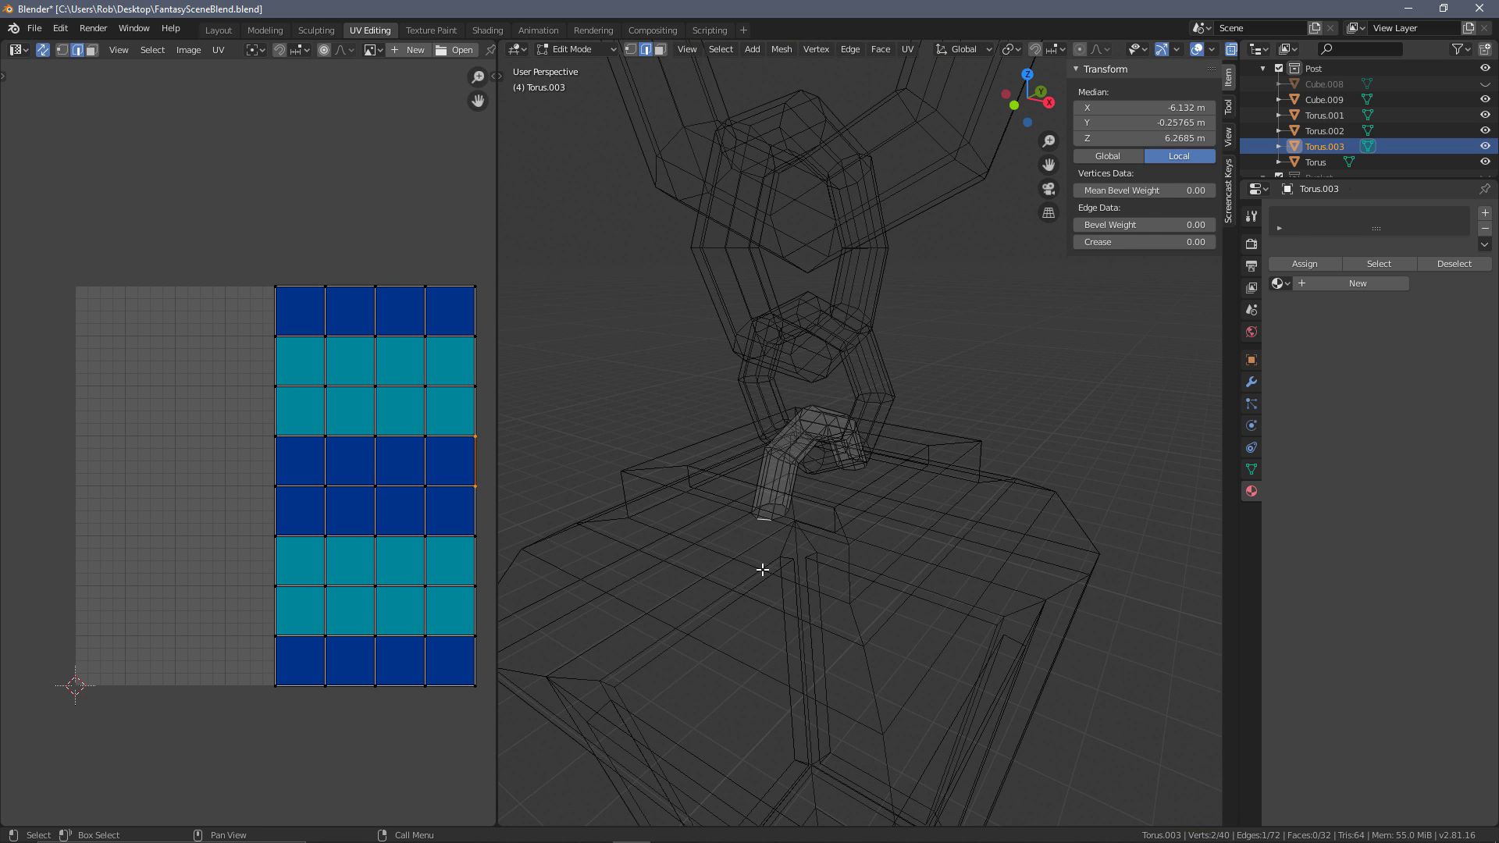
scroll(759, 569, up, 5)
key(3)
key(1)
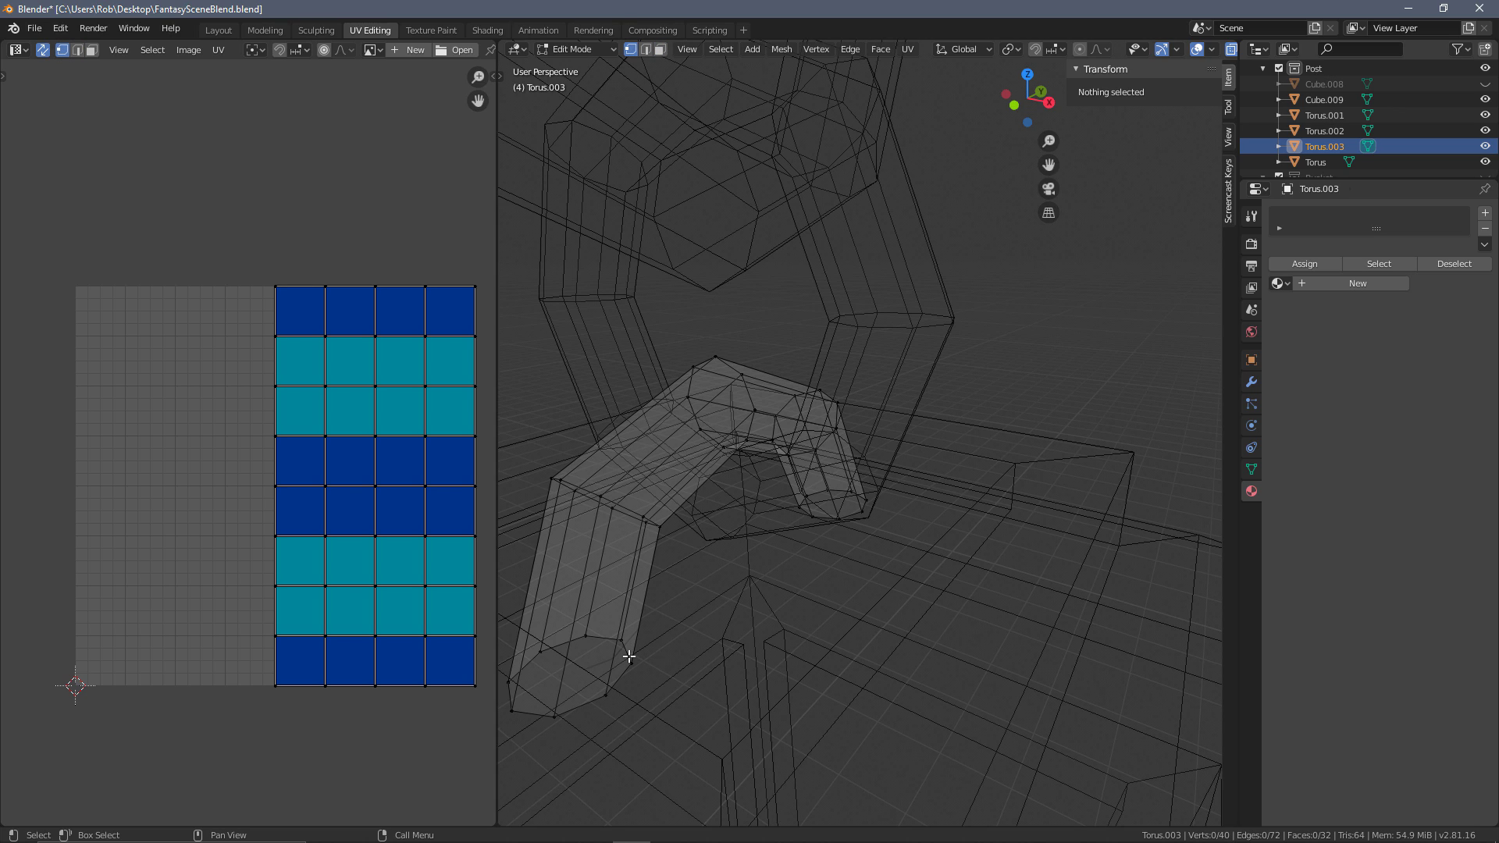
alt+click(629, 652)
alt+click(624, 664)
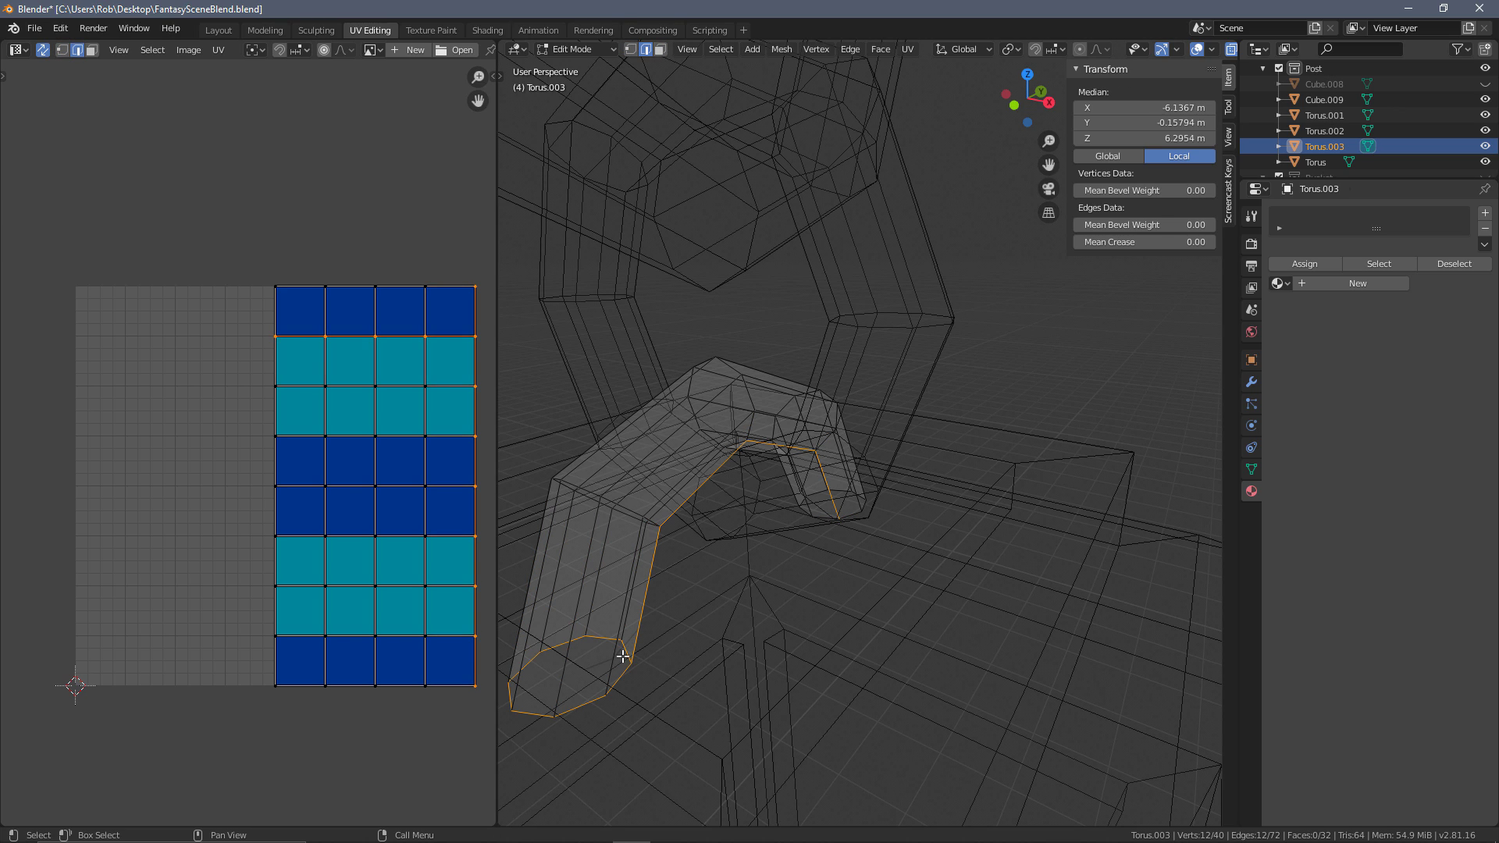
key(2)
key(ctrl+e)
click(625, 651)
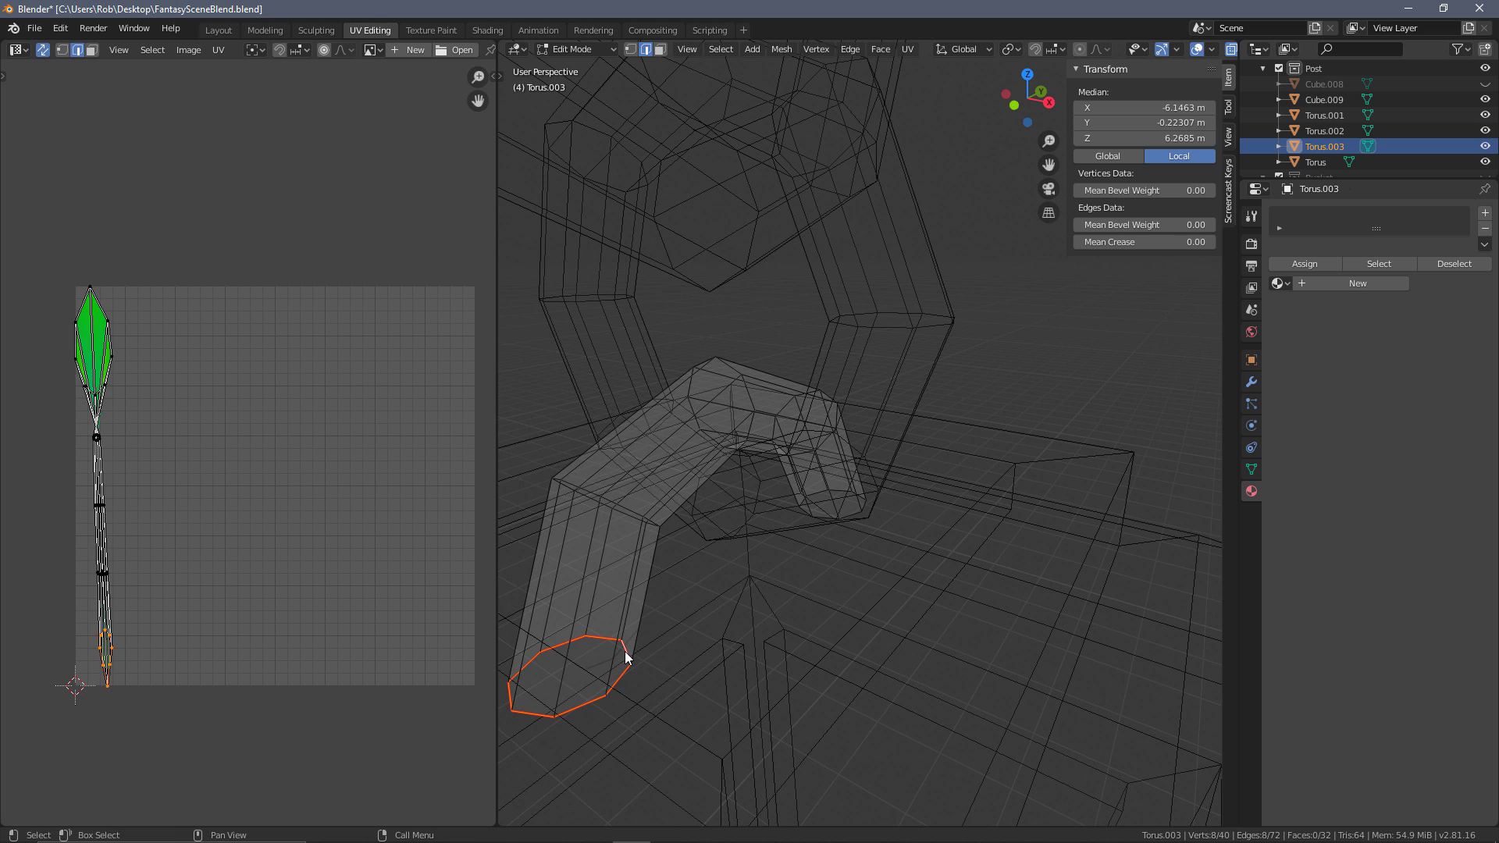
Mark the cross-section edge loop at the crown of the half-link as a UV seam
middle_drag(625, 651, 897, 508)
click(734, 488)
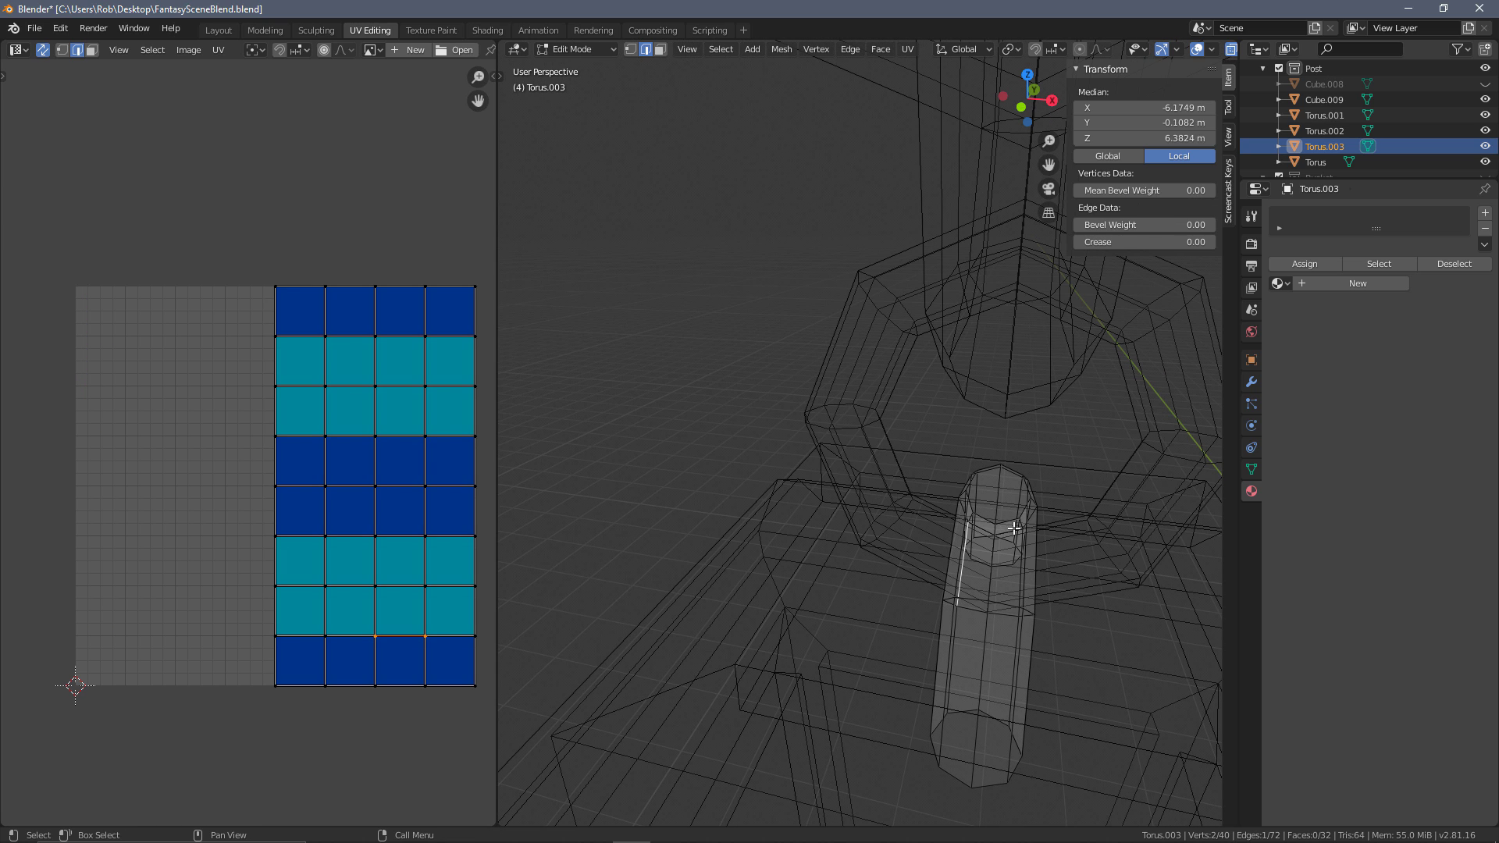
middle_drag(1013, 529, 967, 612)
middle_drag(911, 462, 907, 478)
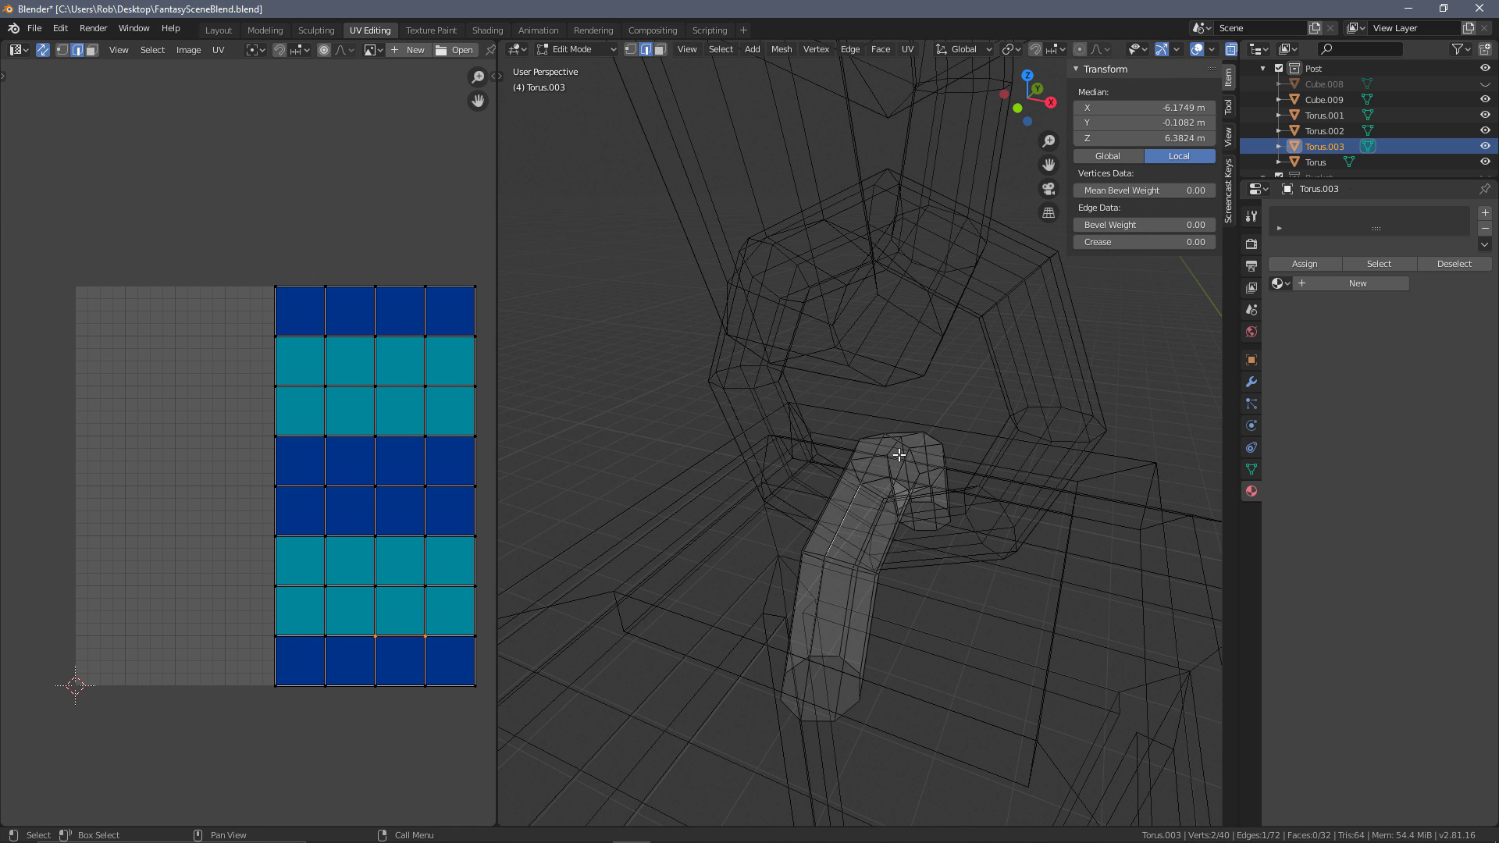
click(900, 452)
alt+click(912, 453)
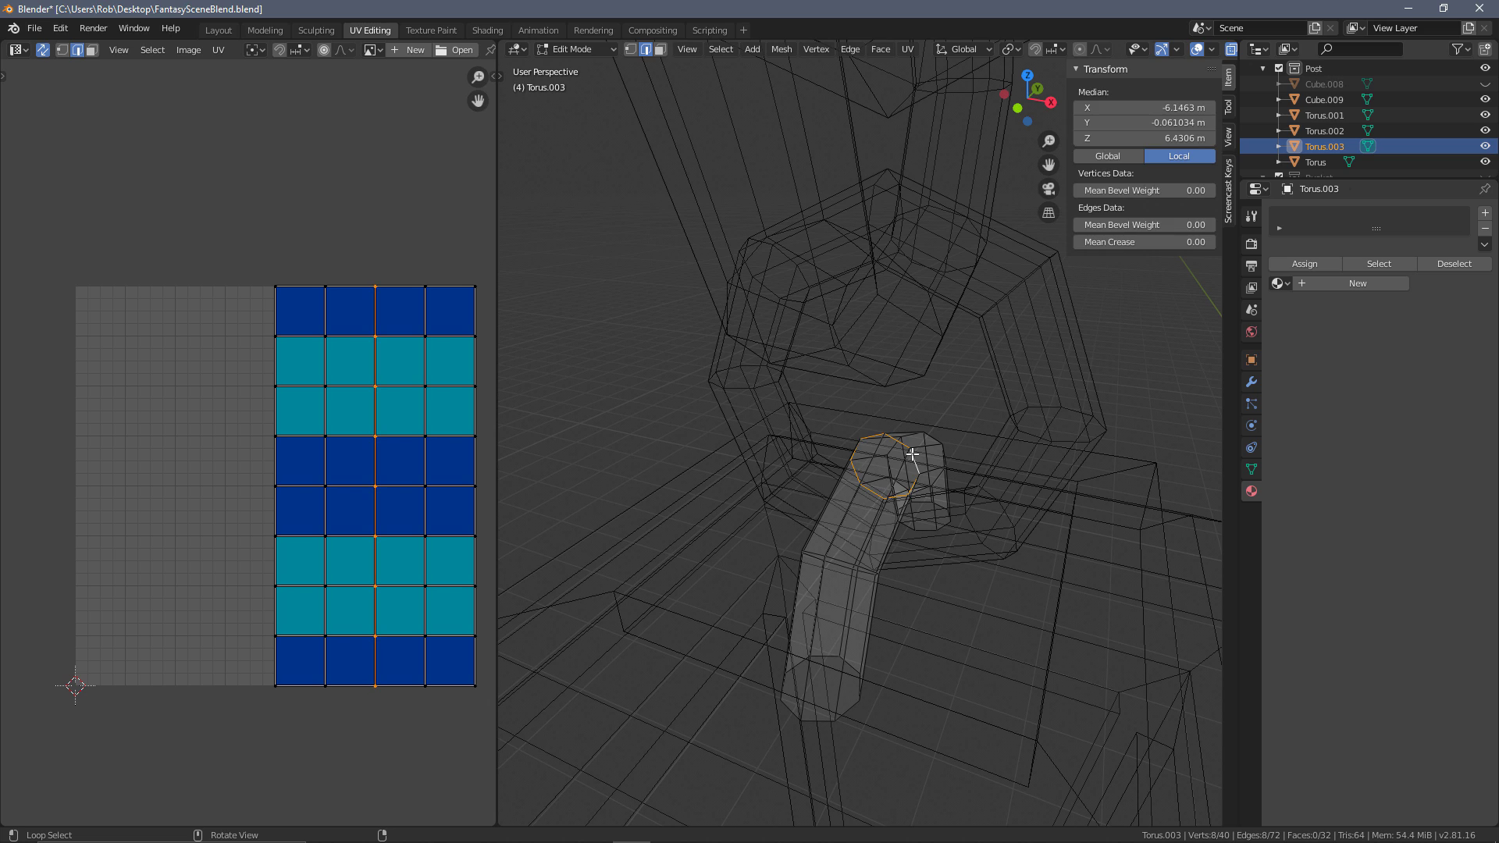
key(ctrl+e)
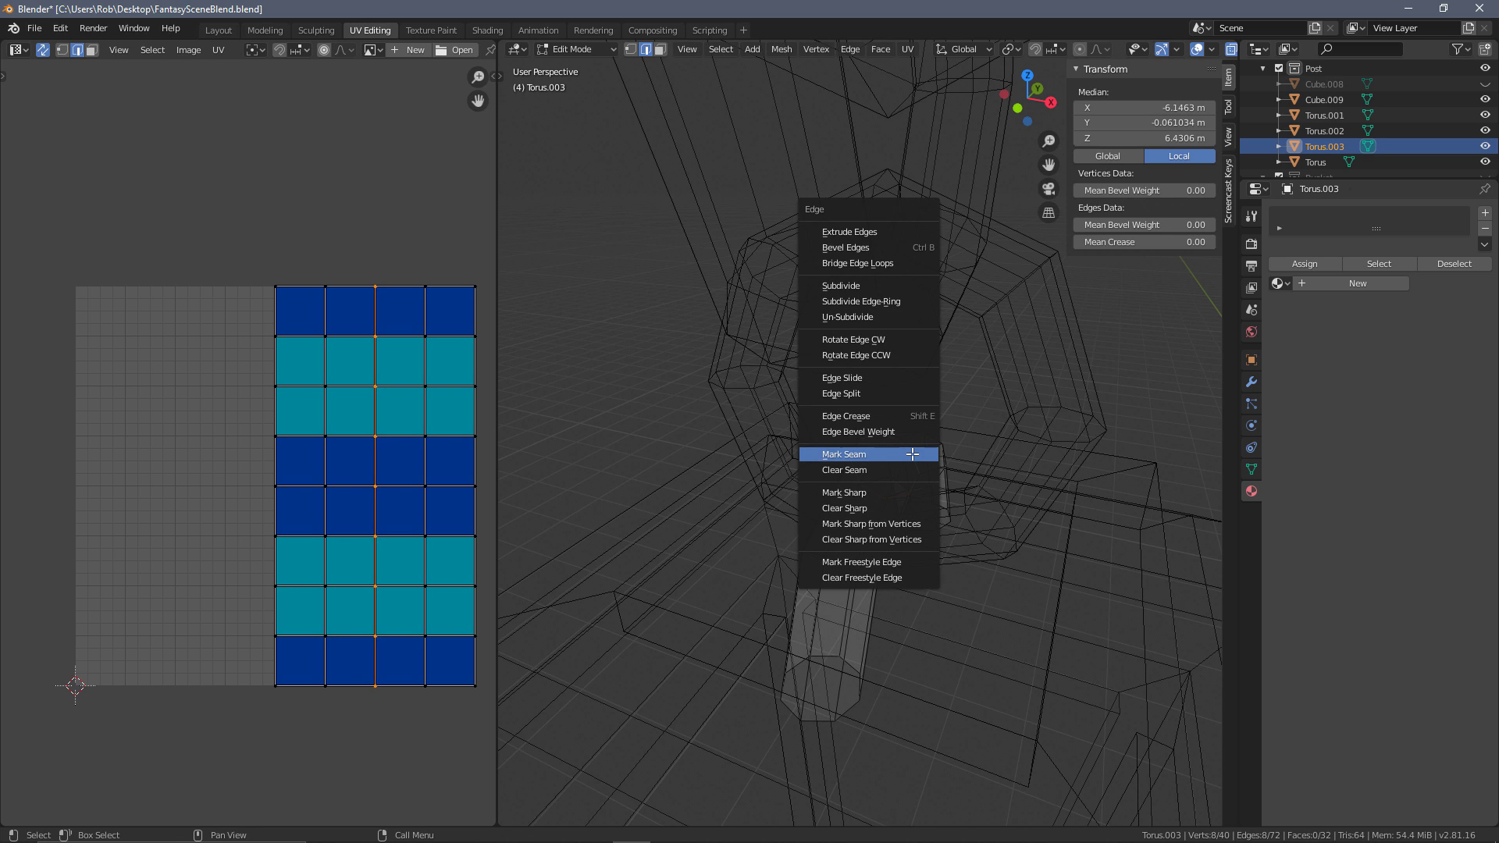
click(912, 454)
scroll(93, 312, up, 2)
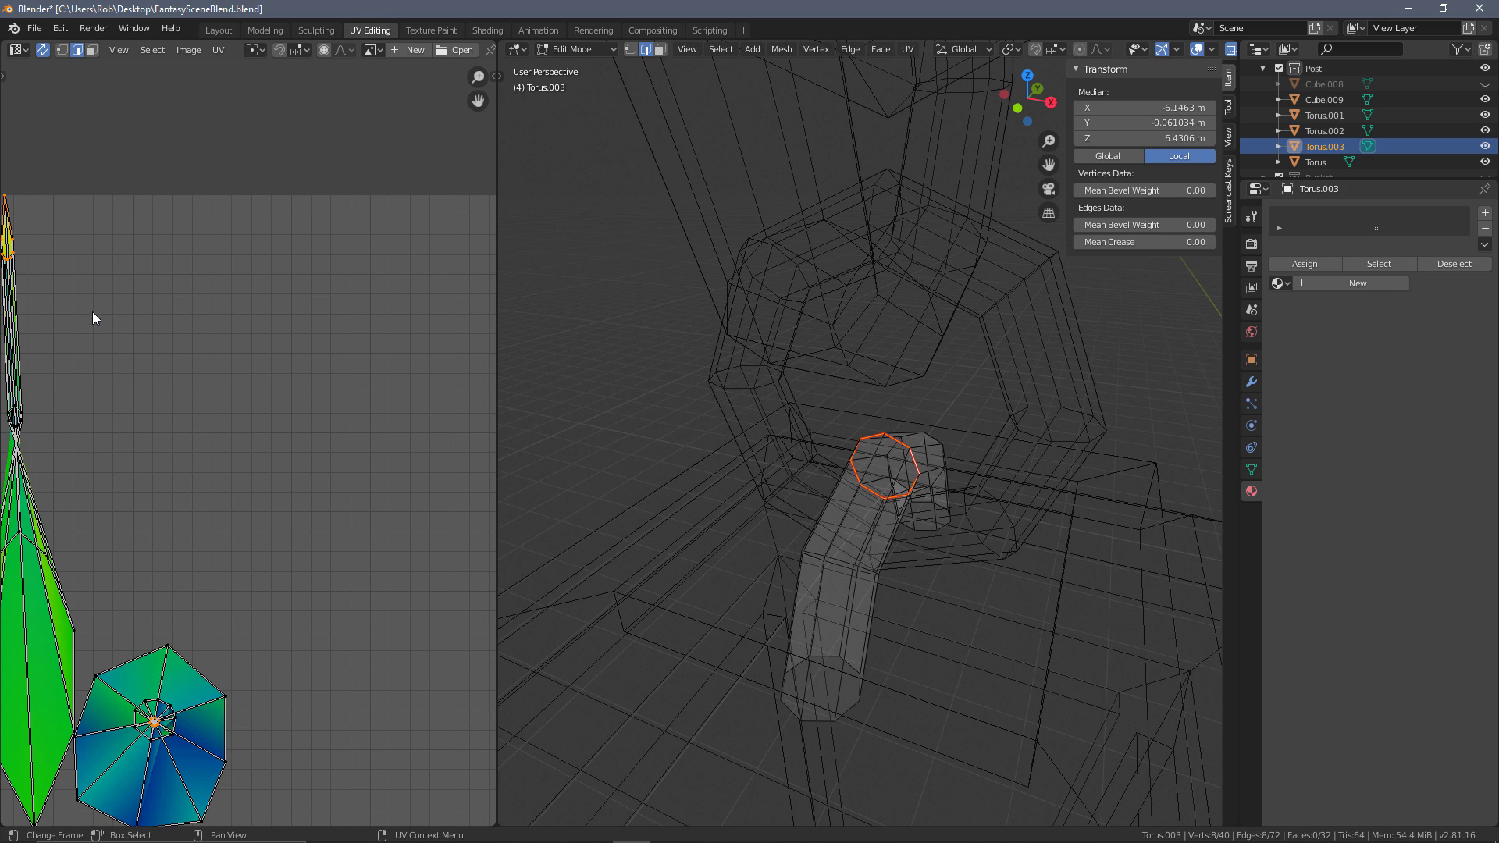
Try marking the lengthwise edge loop along the half-link's inner curve as a seam, and undo it
click(841, 512)
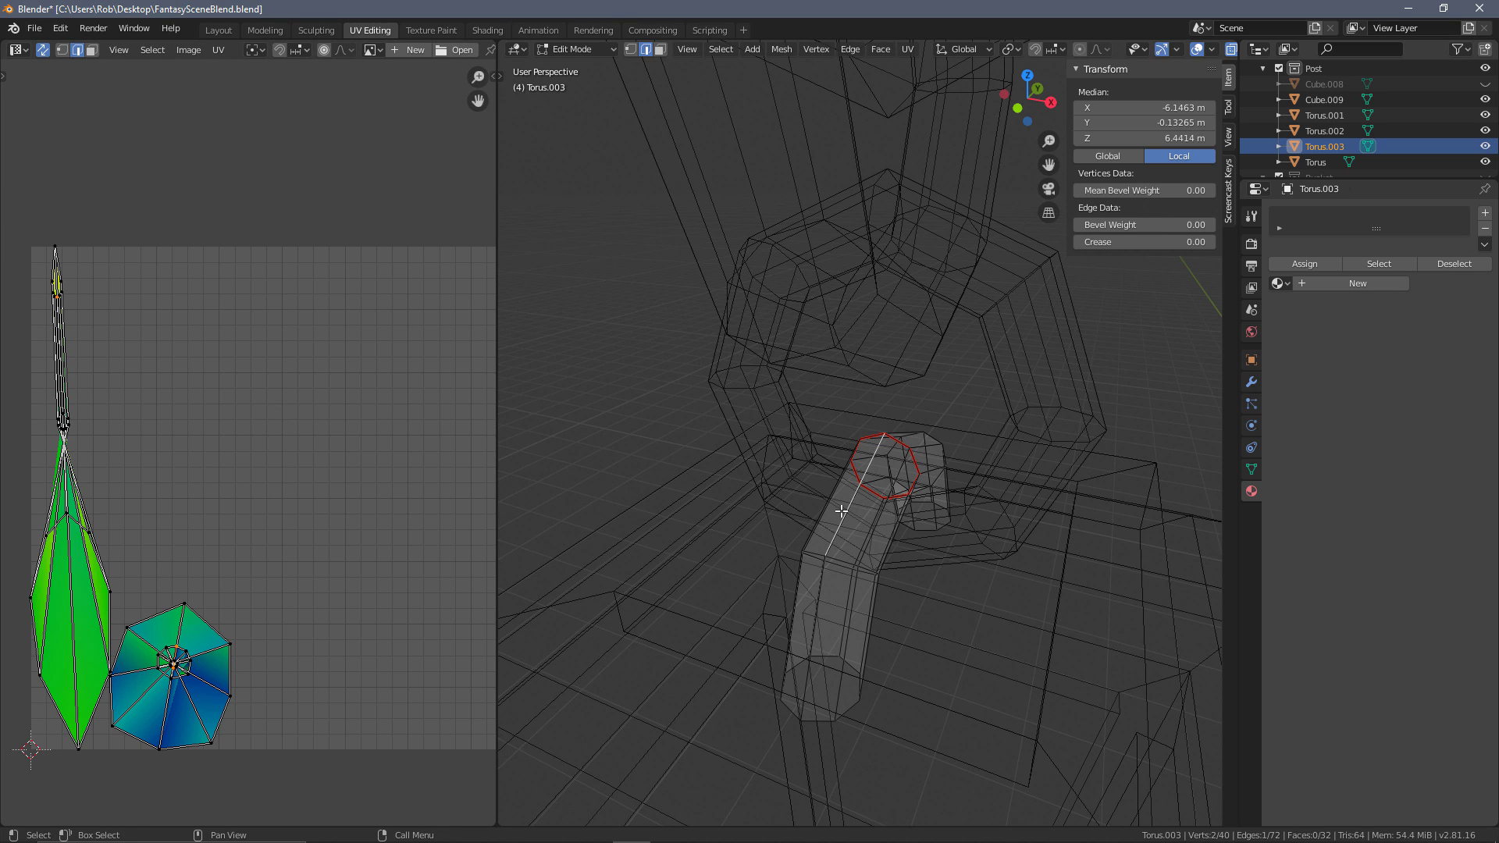
alt+click(848, 582)
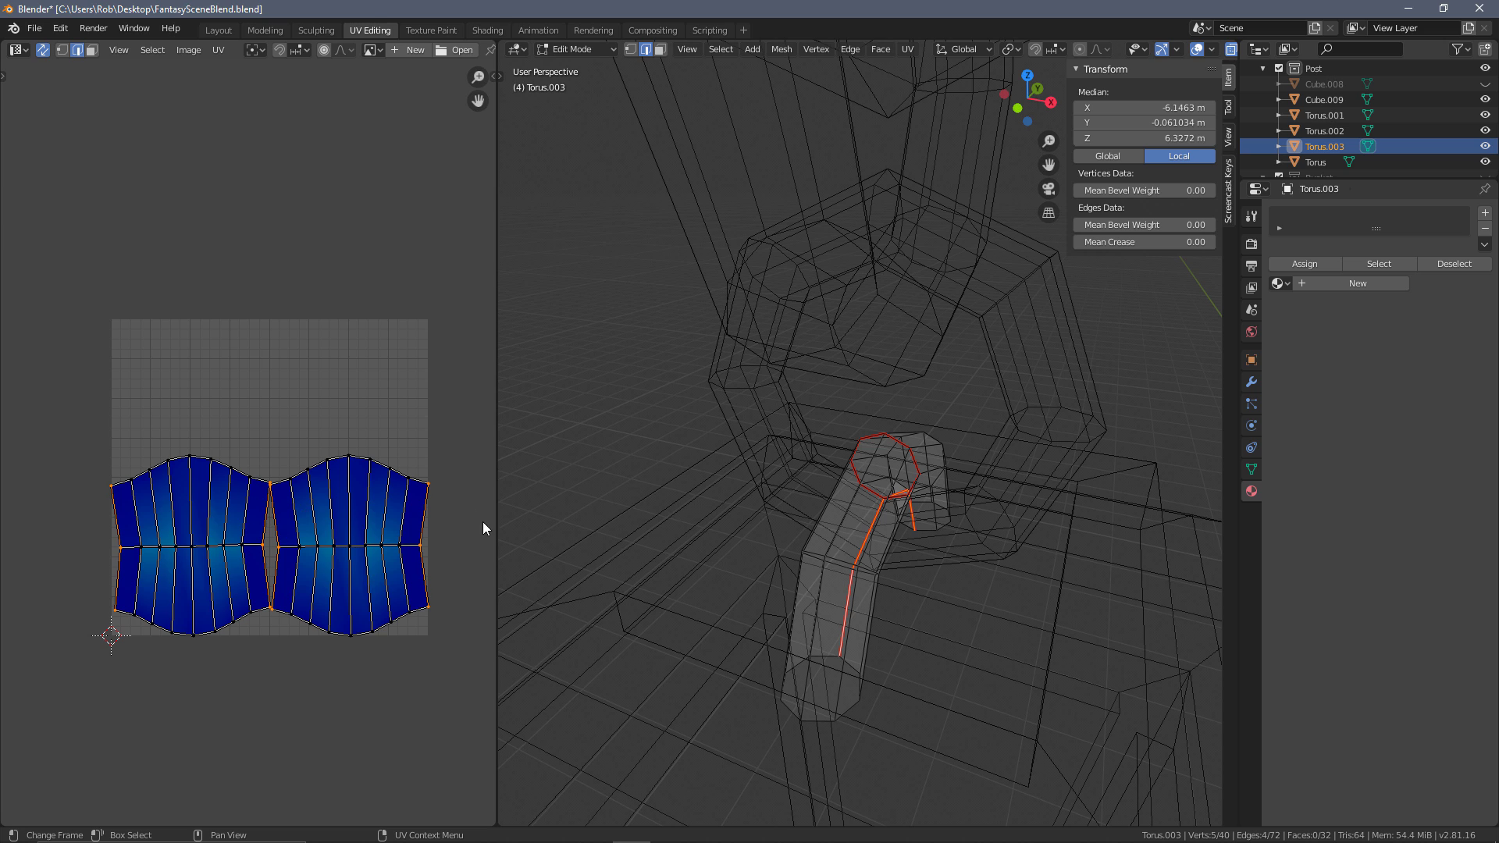
key(ctrl+z)
key(alt+a)
shift+middle_drag(910, 525, 1066, 627)
alt+click(1024, 595)
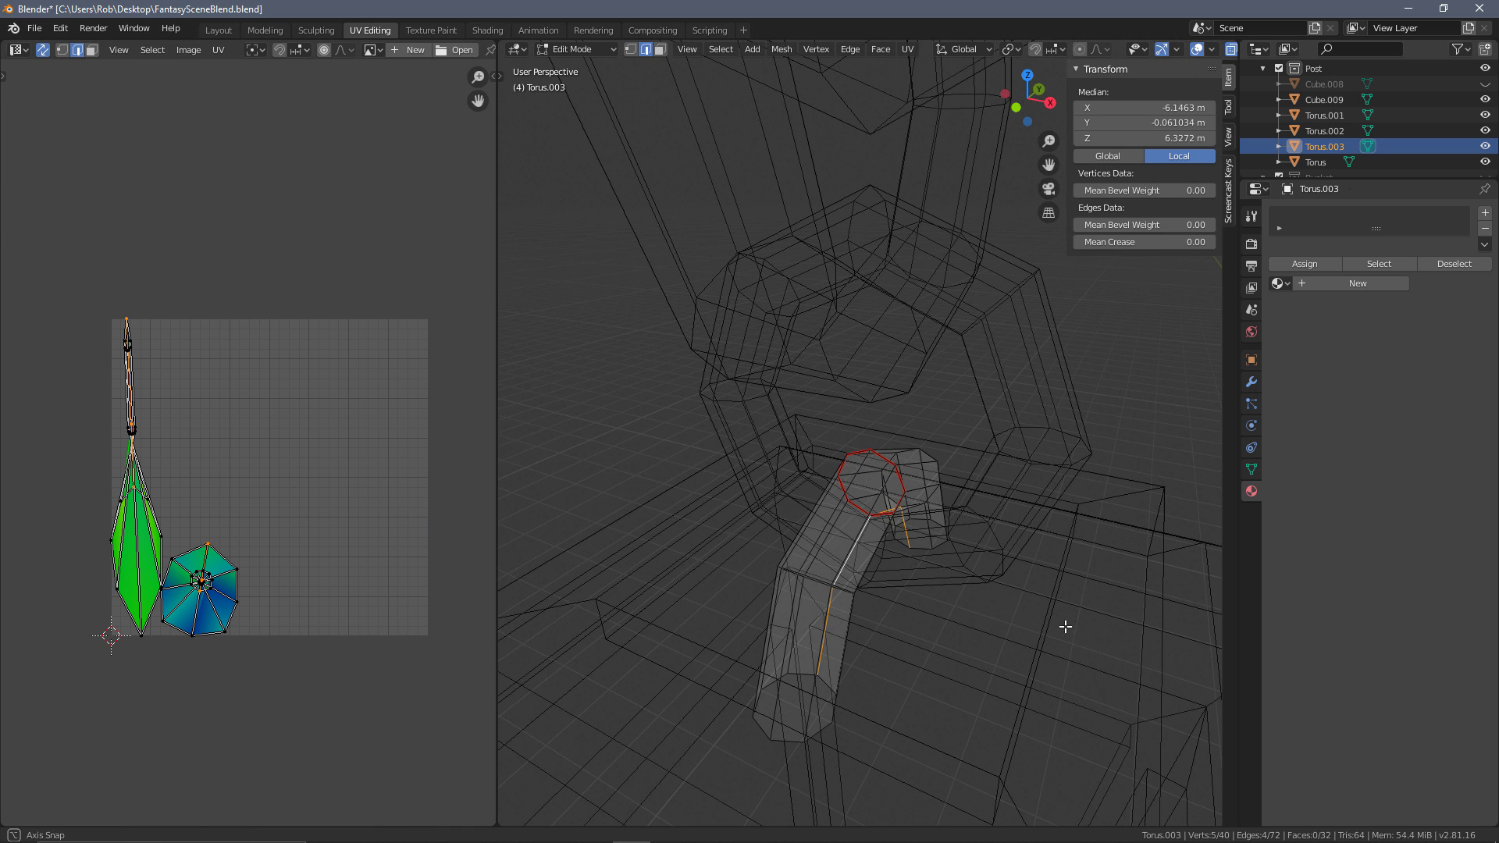
Mark the lengthwise edge loop along the half-link's outer curve as a UV seam
key(alt+a)
alt+click(808, 543)
right_click(813, 548)
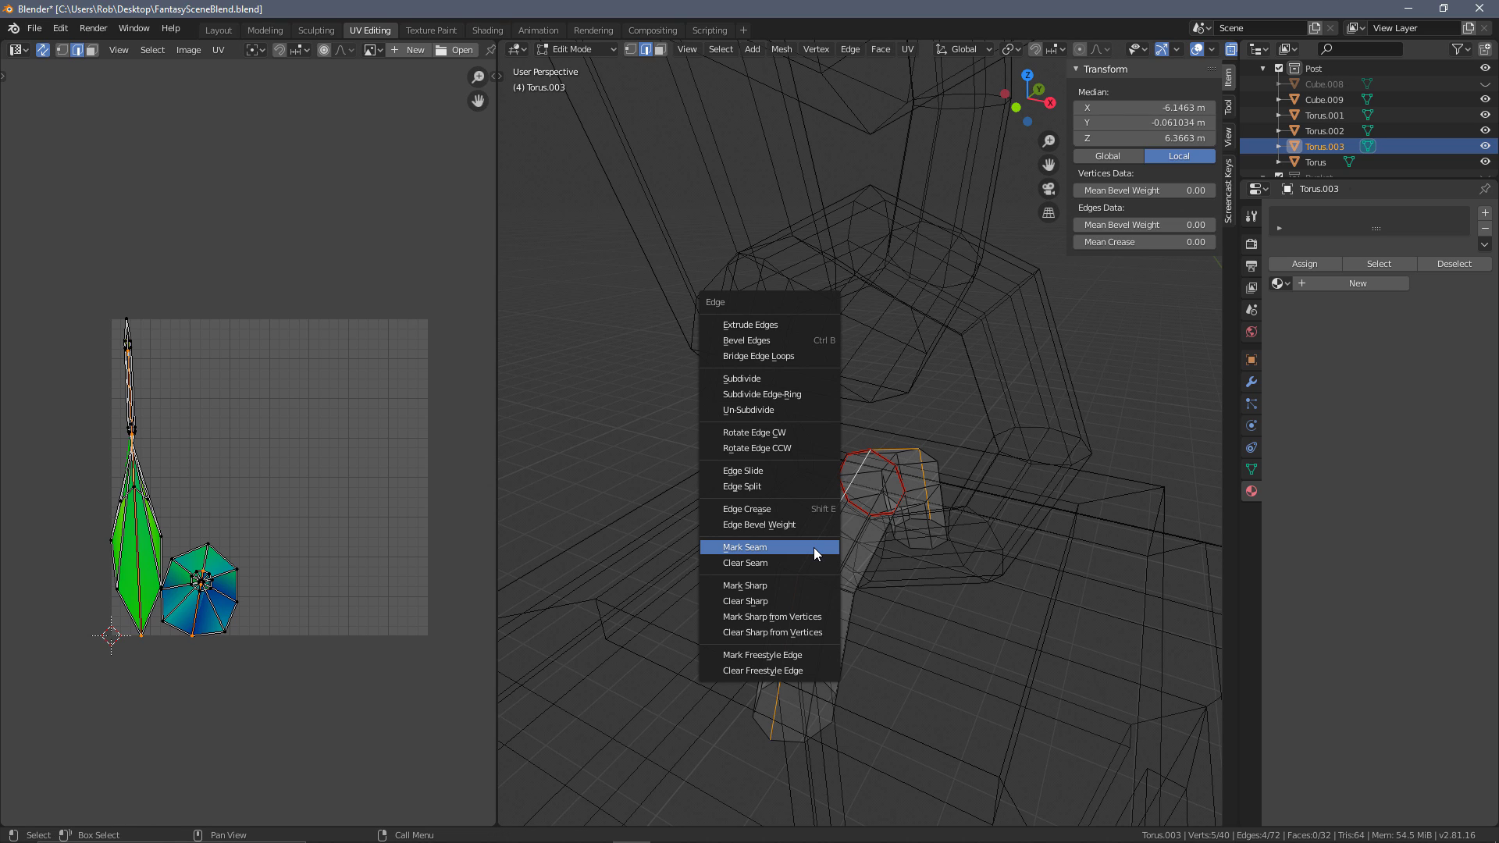
click(813, 547)
Clear the UV seam from the cross-section edge loop at the half-link's crown
ctrl+click(899, 480)
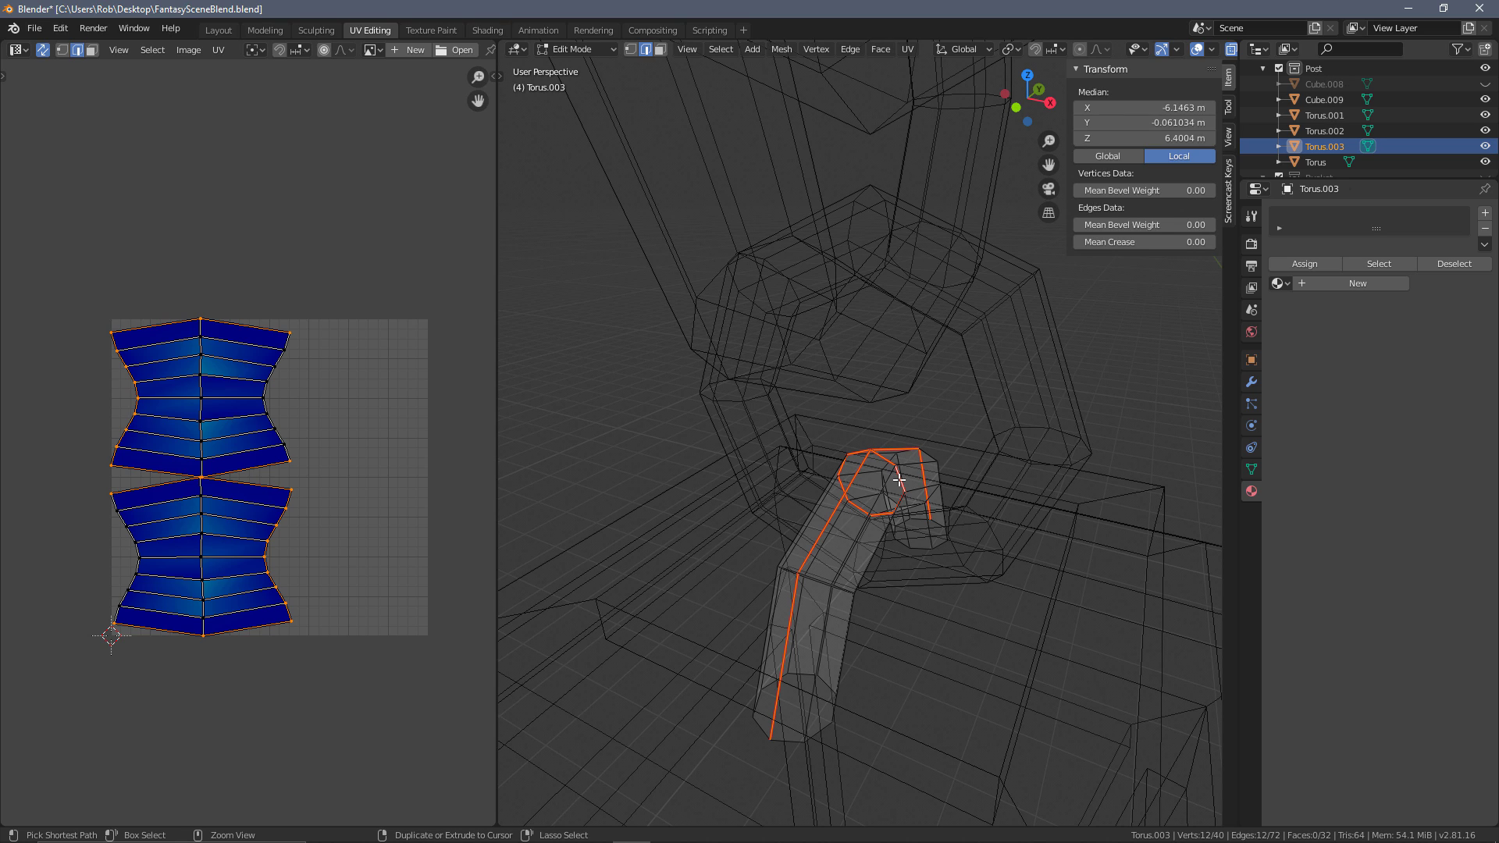
click(898, 481)
alt+click(896, 482)
click(881, 512)
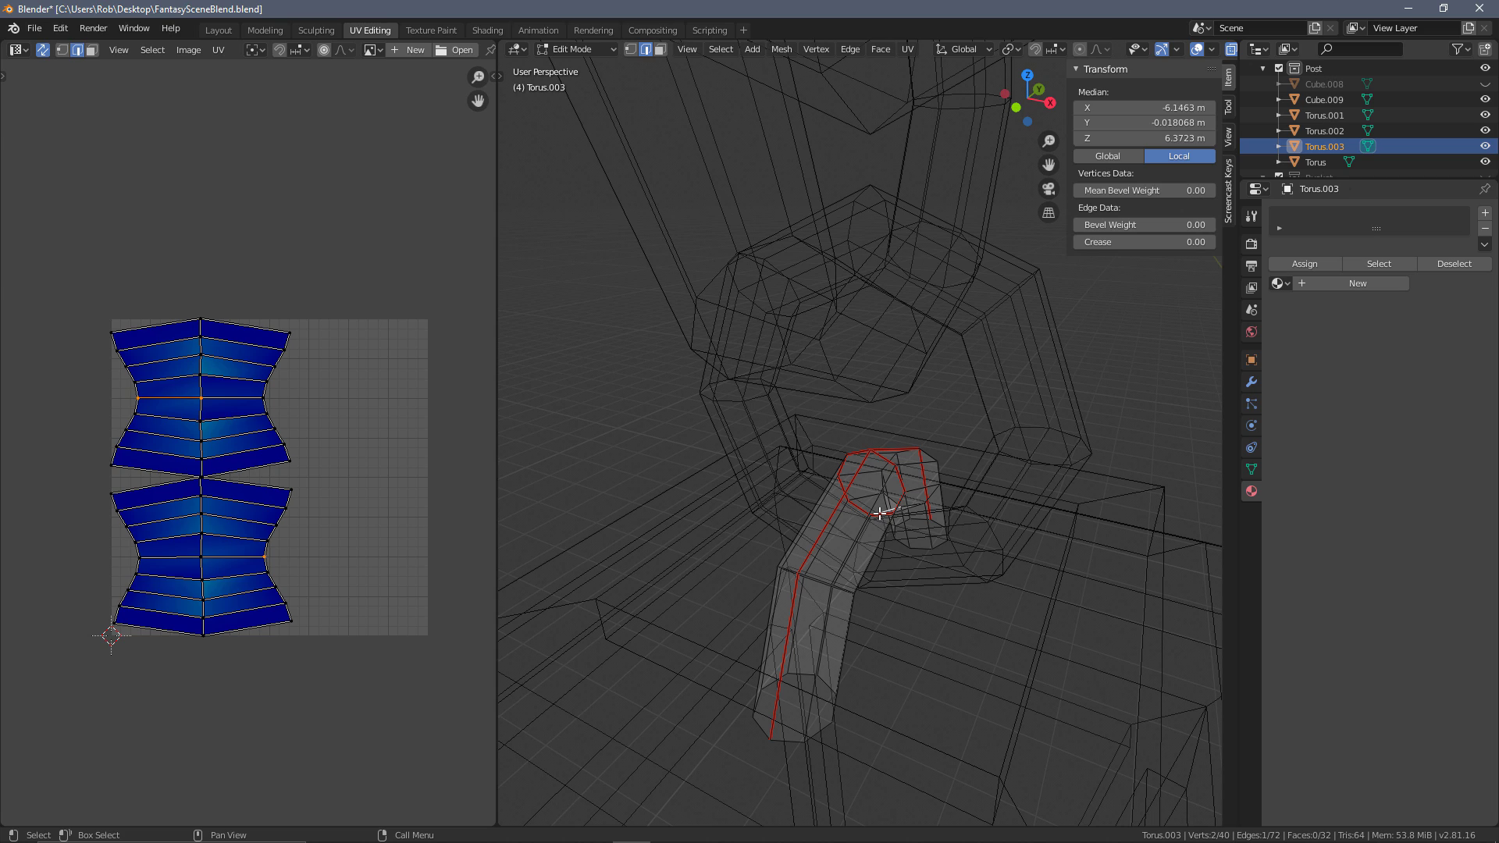
alt+click(856, 506)
click(856, 506)
key(alt+a)
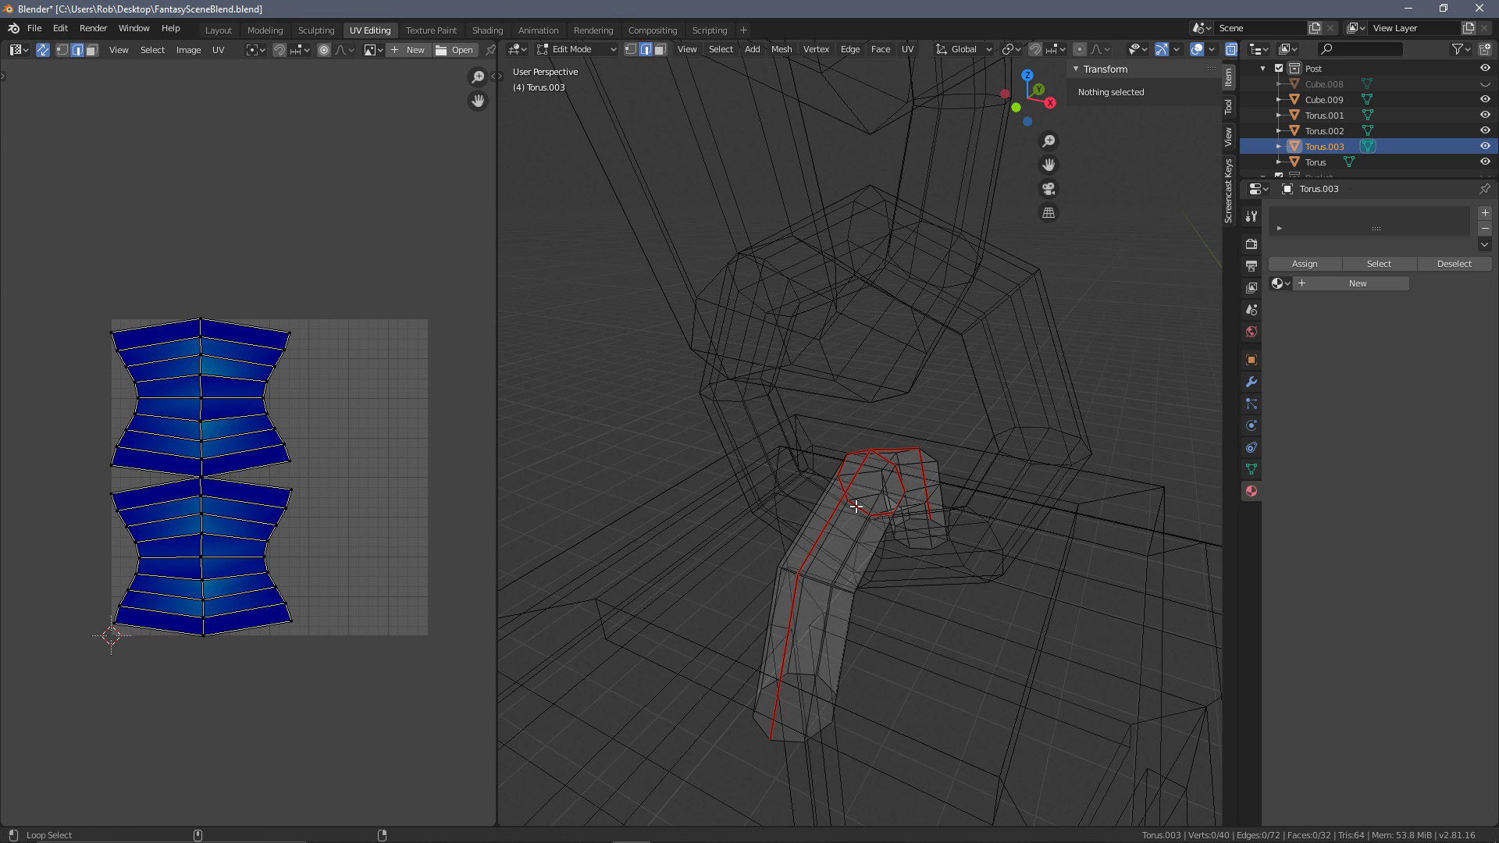
alt+click(856, 506)
right_click(856, 508)
click(851, 514)
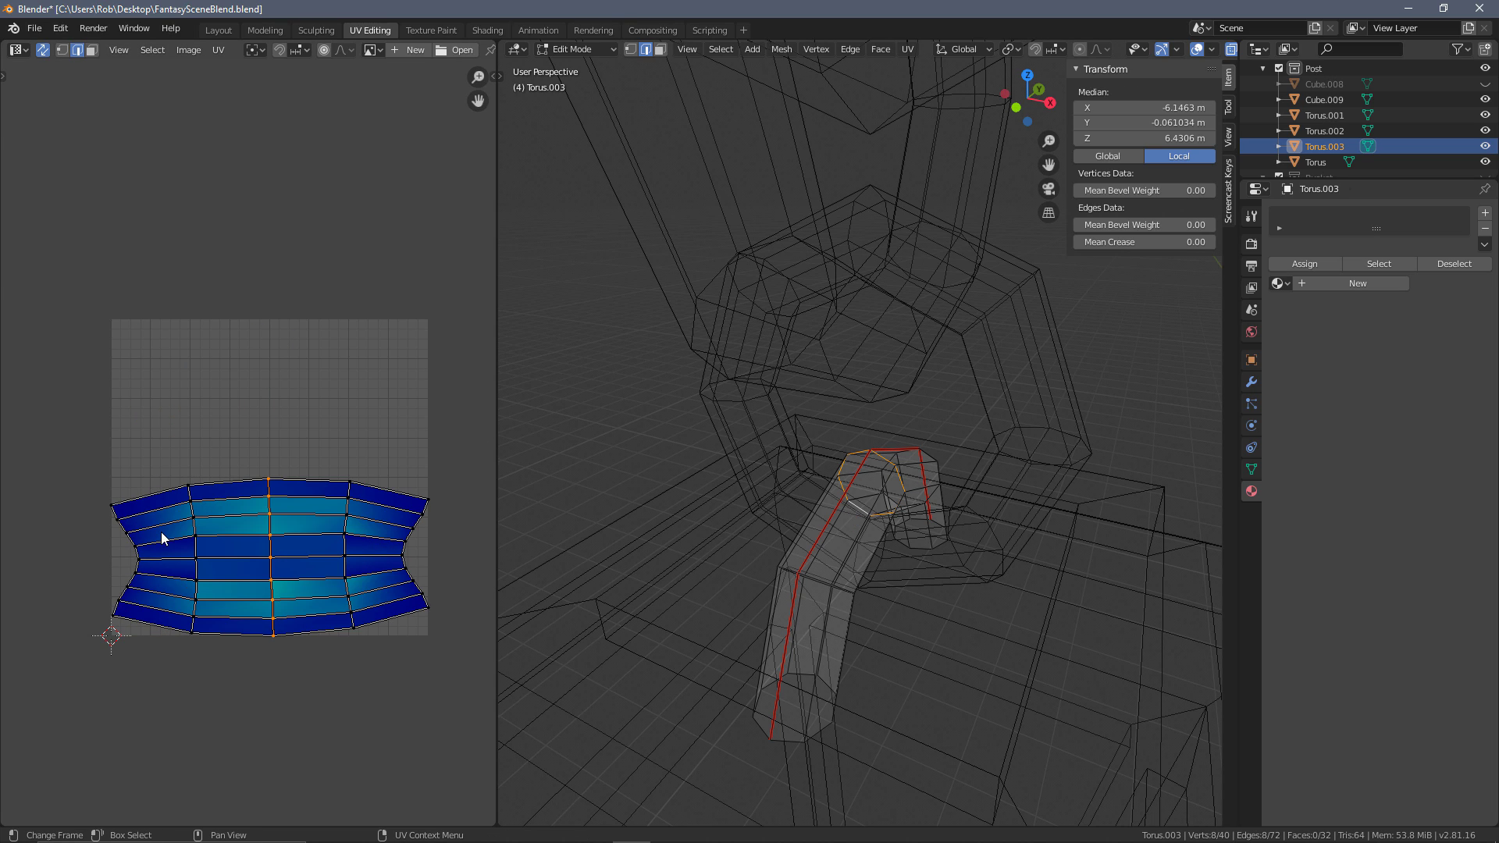
Clear every UV seam from the whole half-link mesh and leave nothing selected
scroll(831, 524, down, 3)
scroll(948, 506, up, 3)
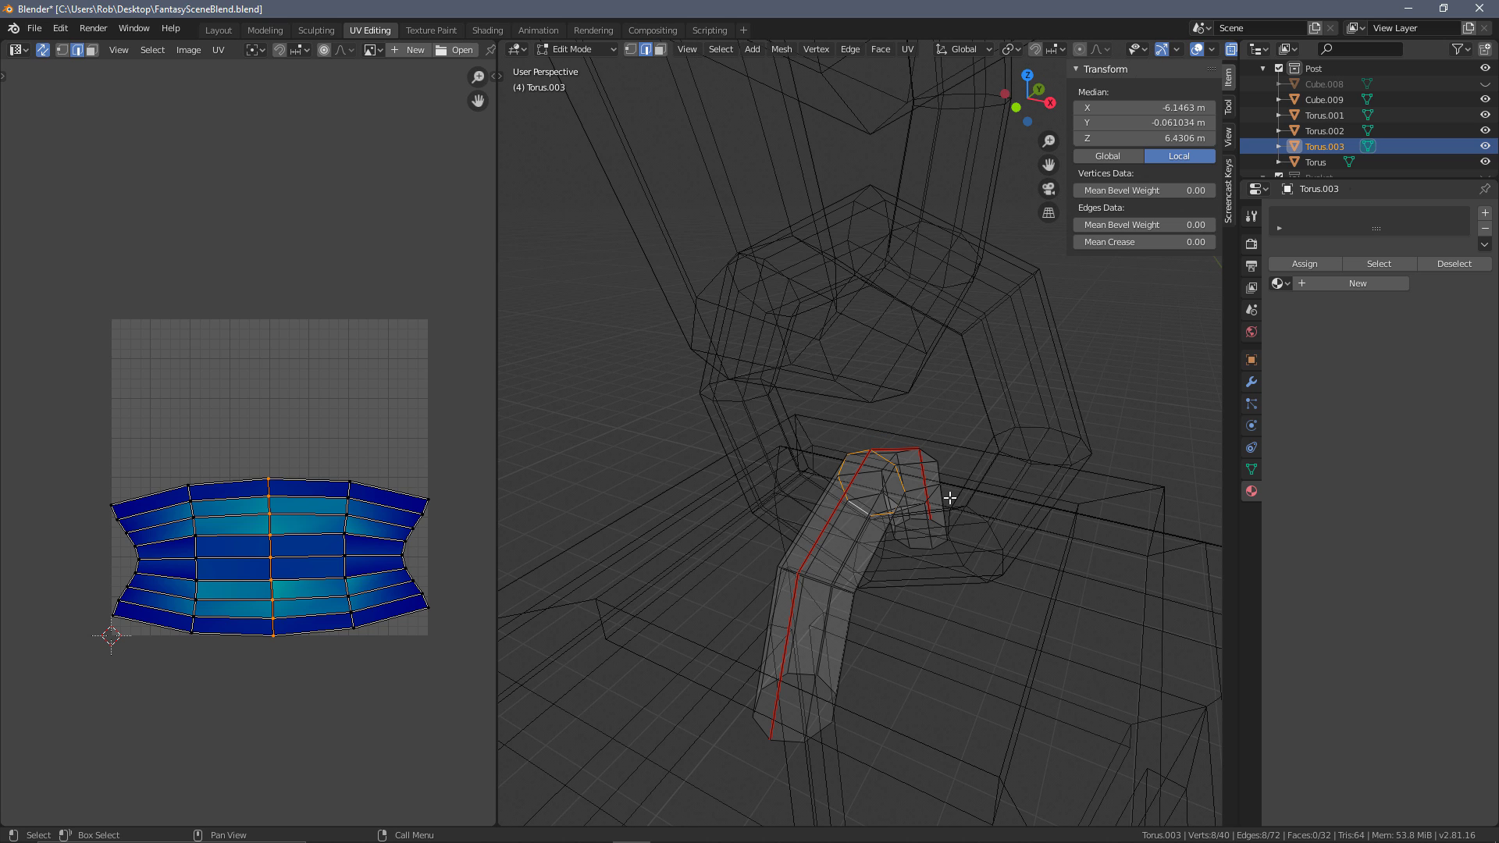
key(a)
key(ctrl+e)
click(874, 510)
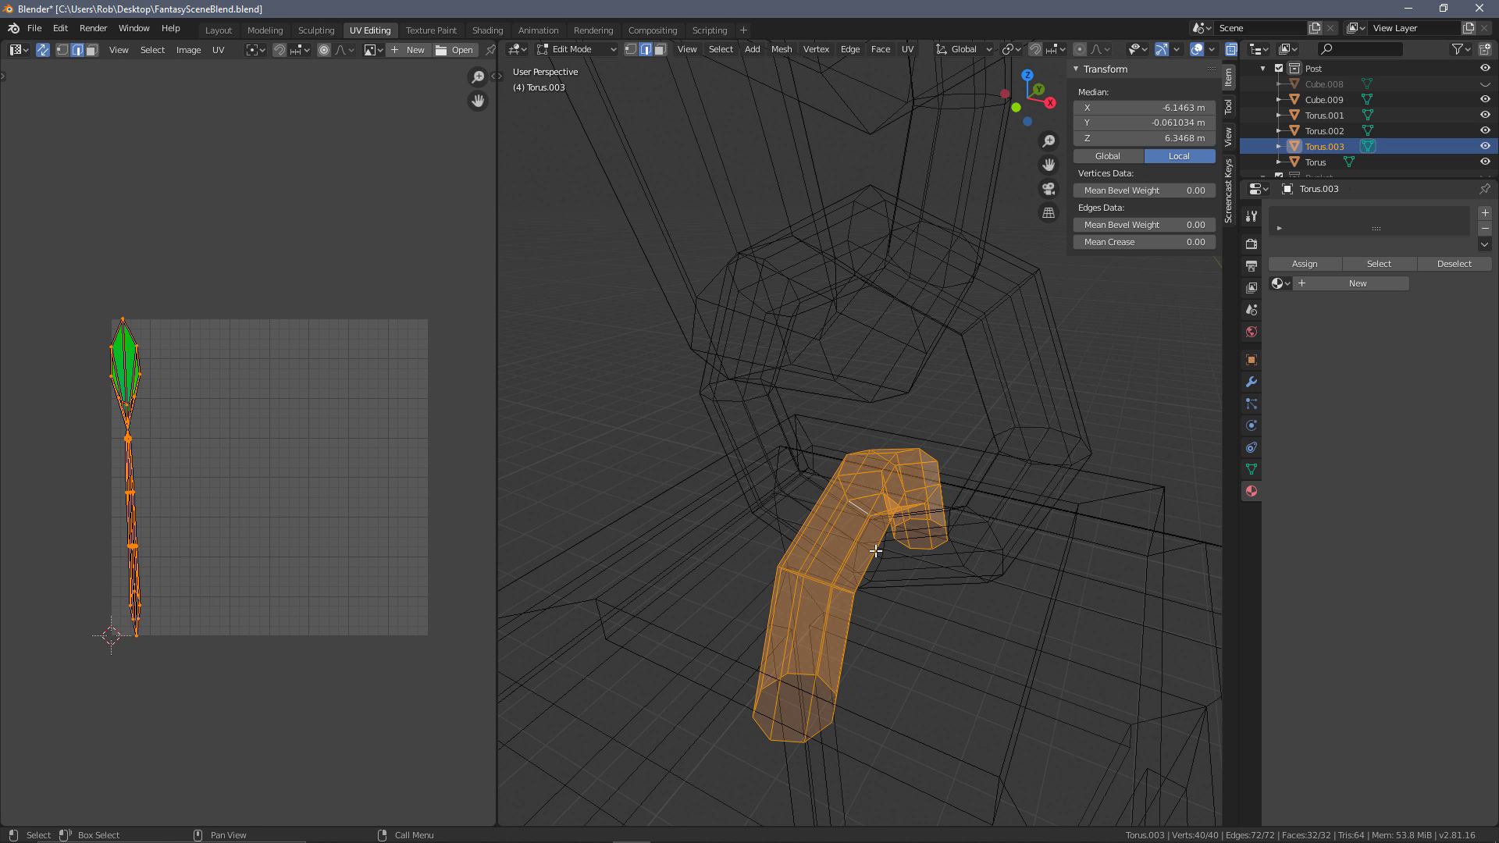
key(alt+a)
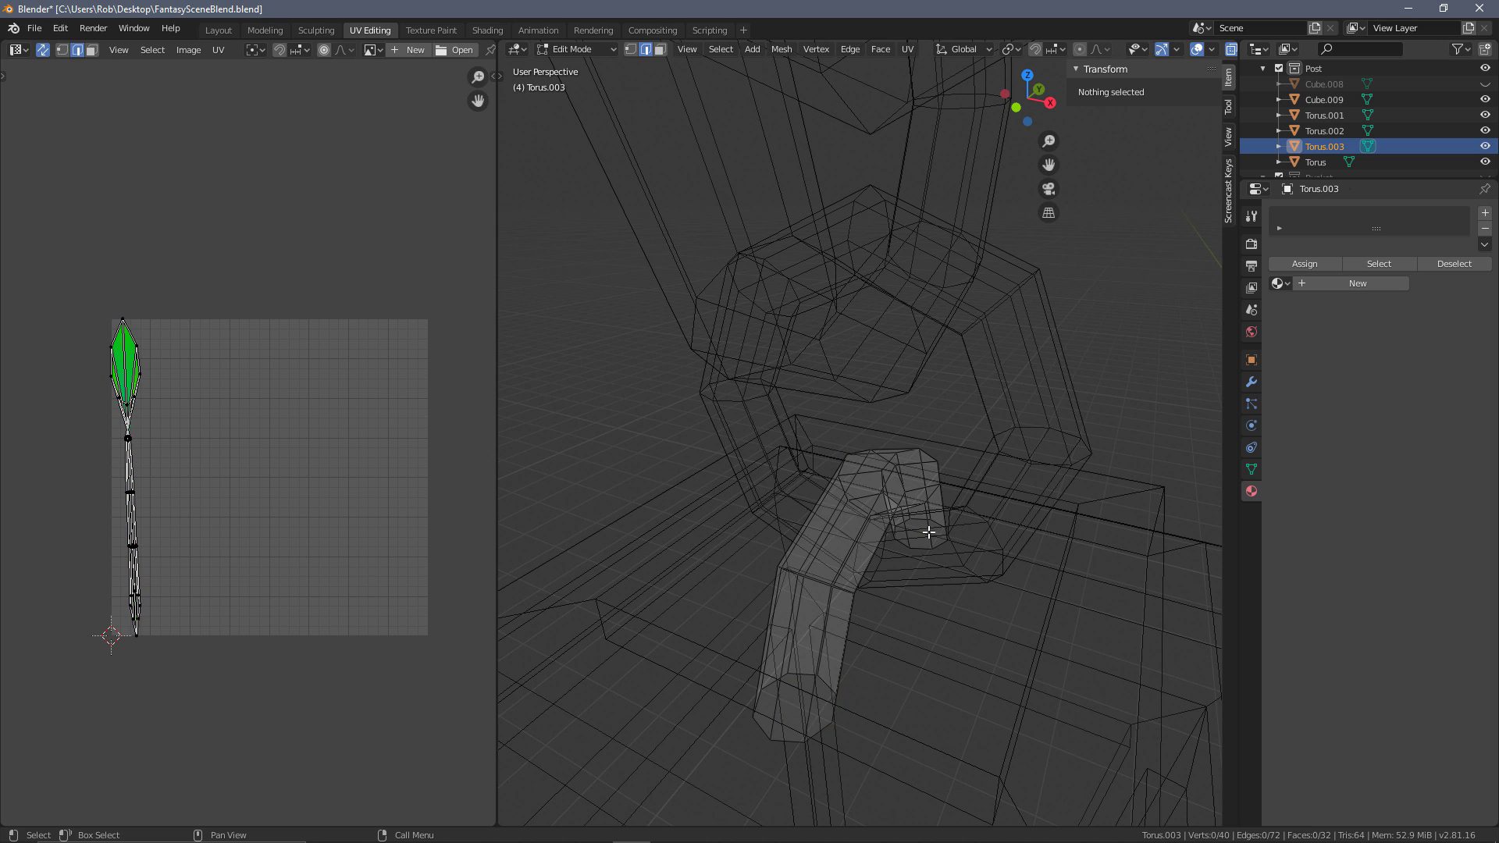
Mark the lengthwise edge loop along the half-link's inner curve as a UV seam
middle_drag(957, 541, 894, 509)
alt+click(841, 472)
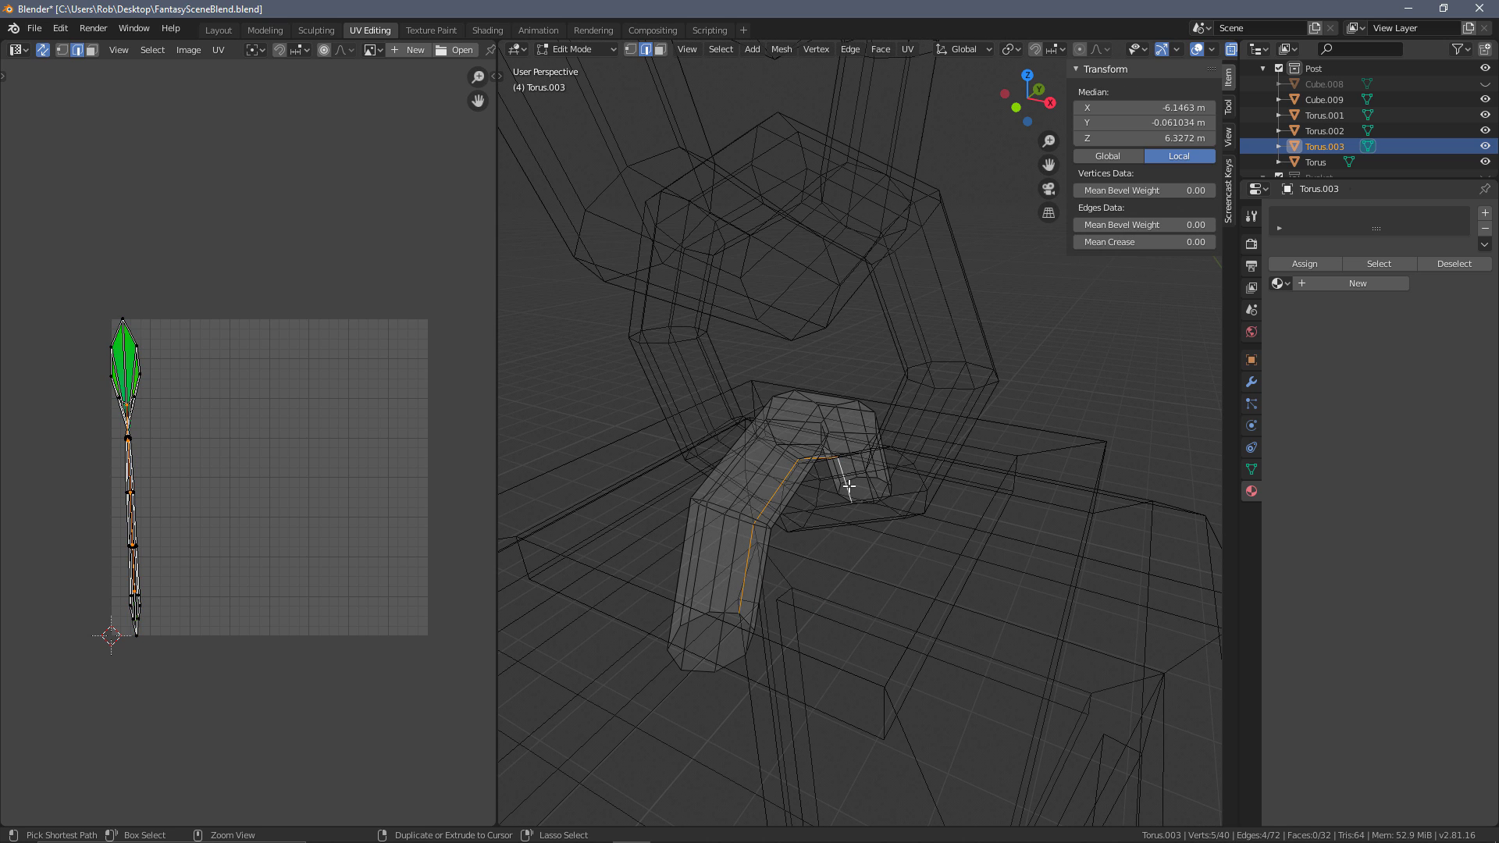
key(ctrl+e)
click(841, 470)
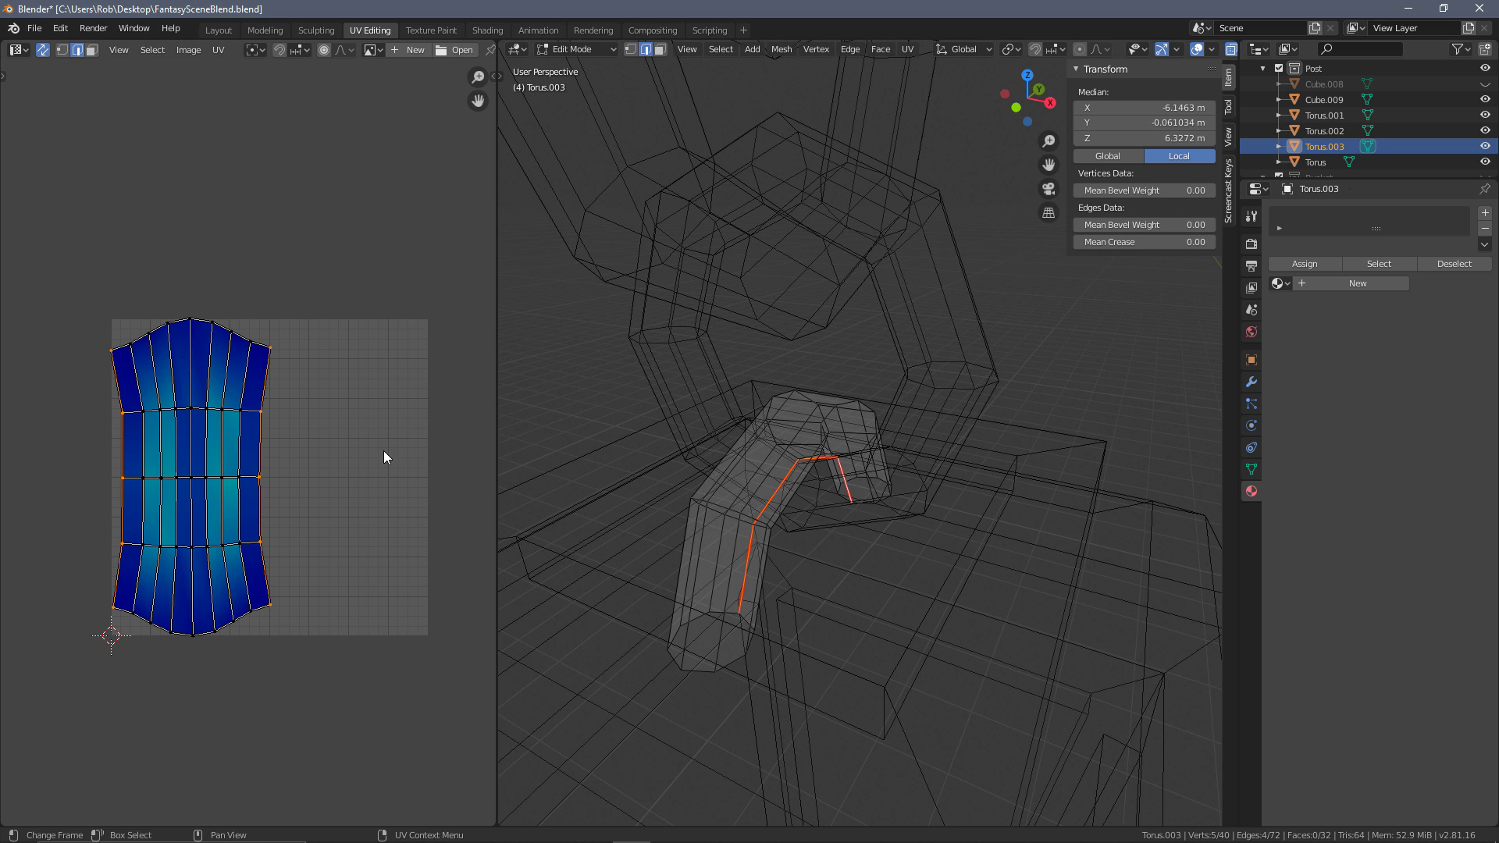
scroll(469, 508, down, 1)
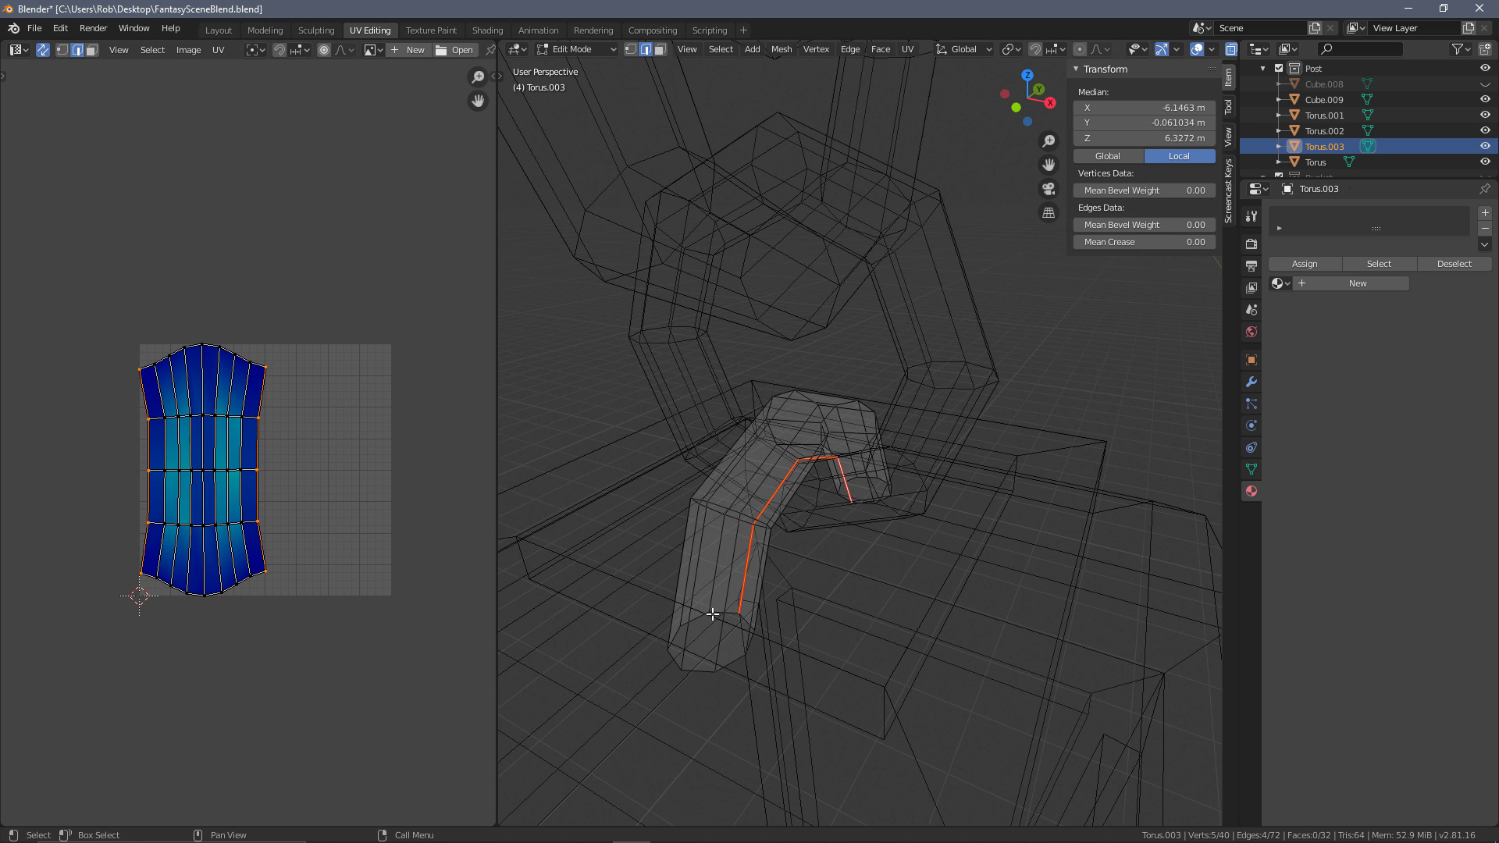
scroll(781, 496, down, 5)
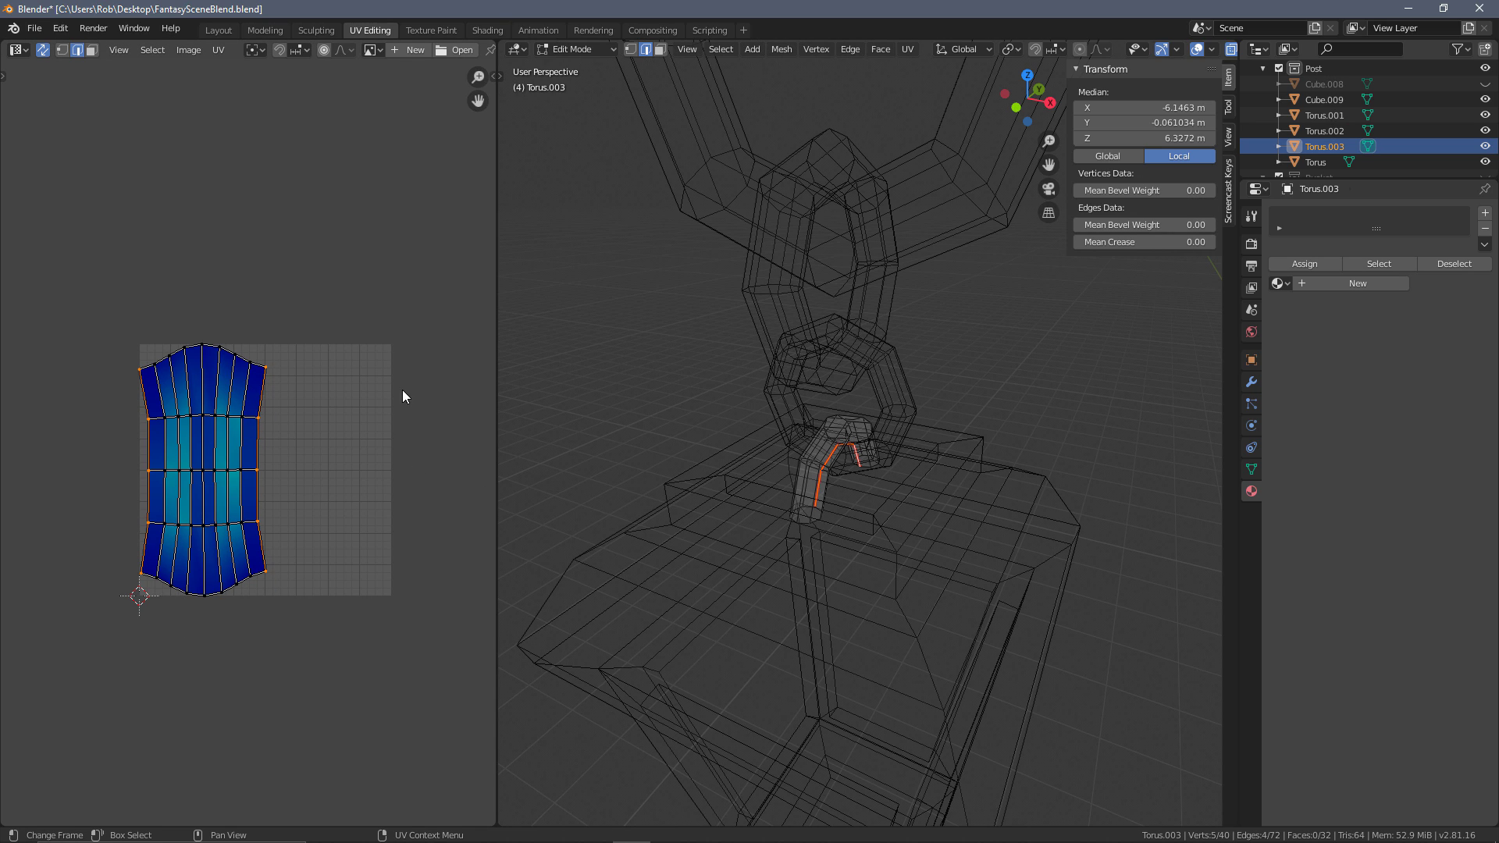
Compare the seams and UV layout of the full chain link Torus.001 with those of the half-link
key(Tab)
click(755, 295)
key(Tab)
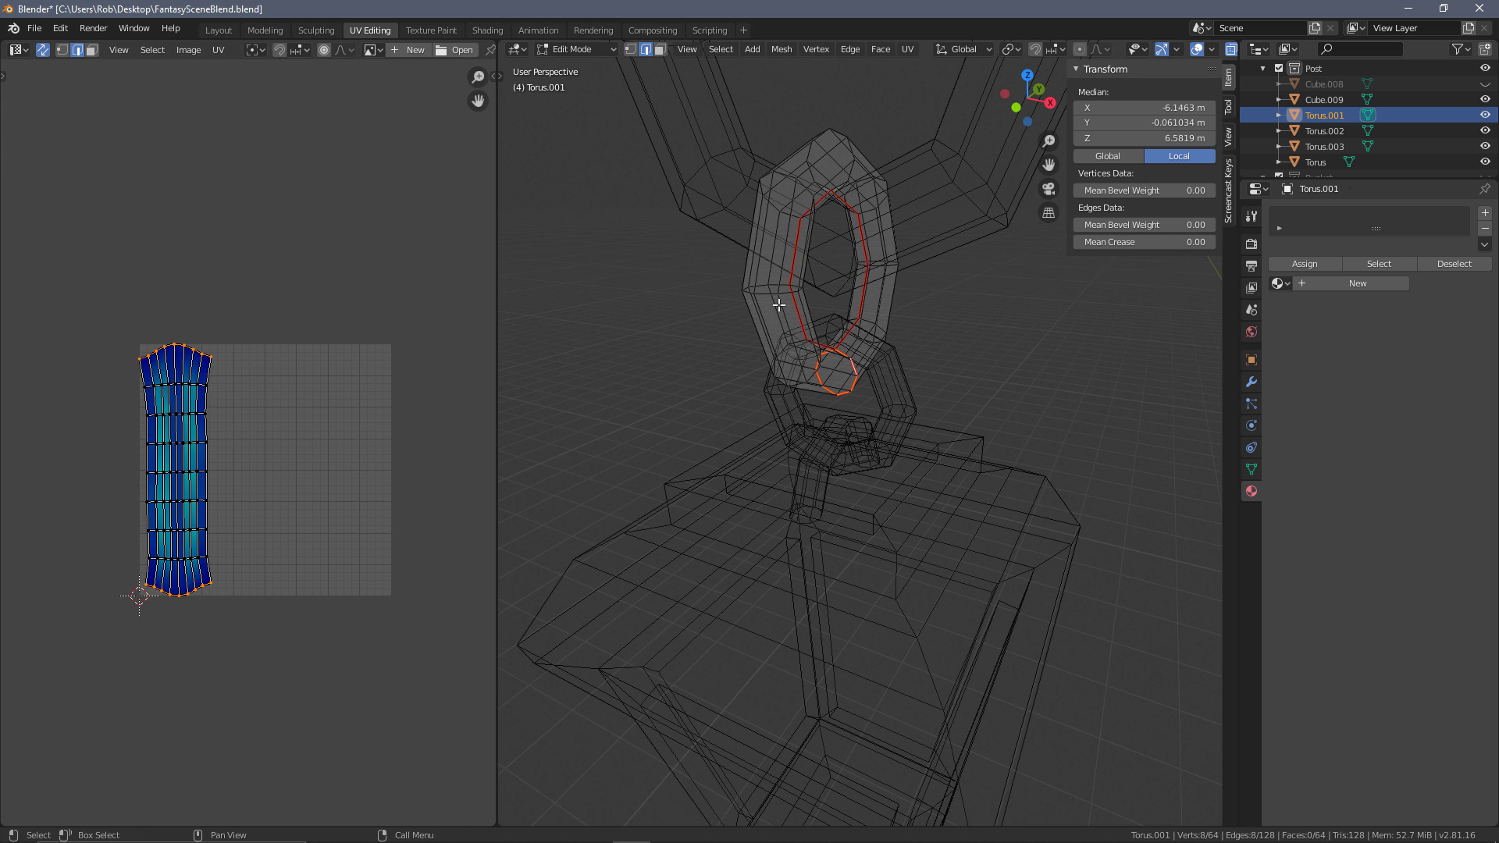
key(Tab)
click(818, 483)
key(Tab)
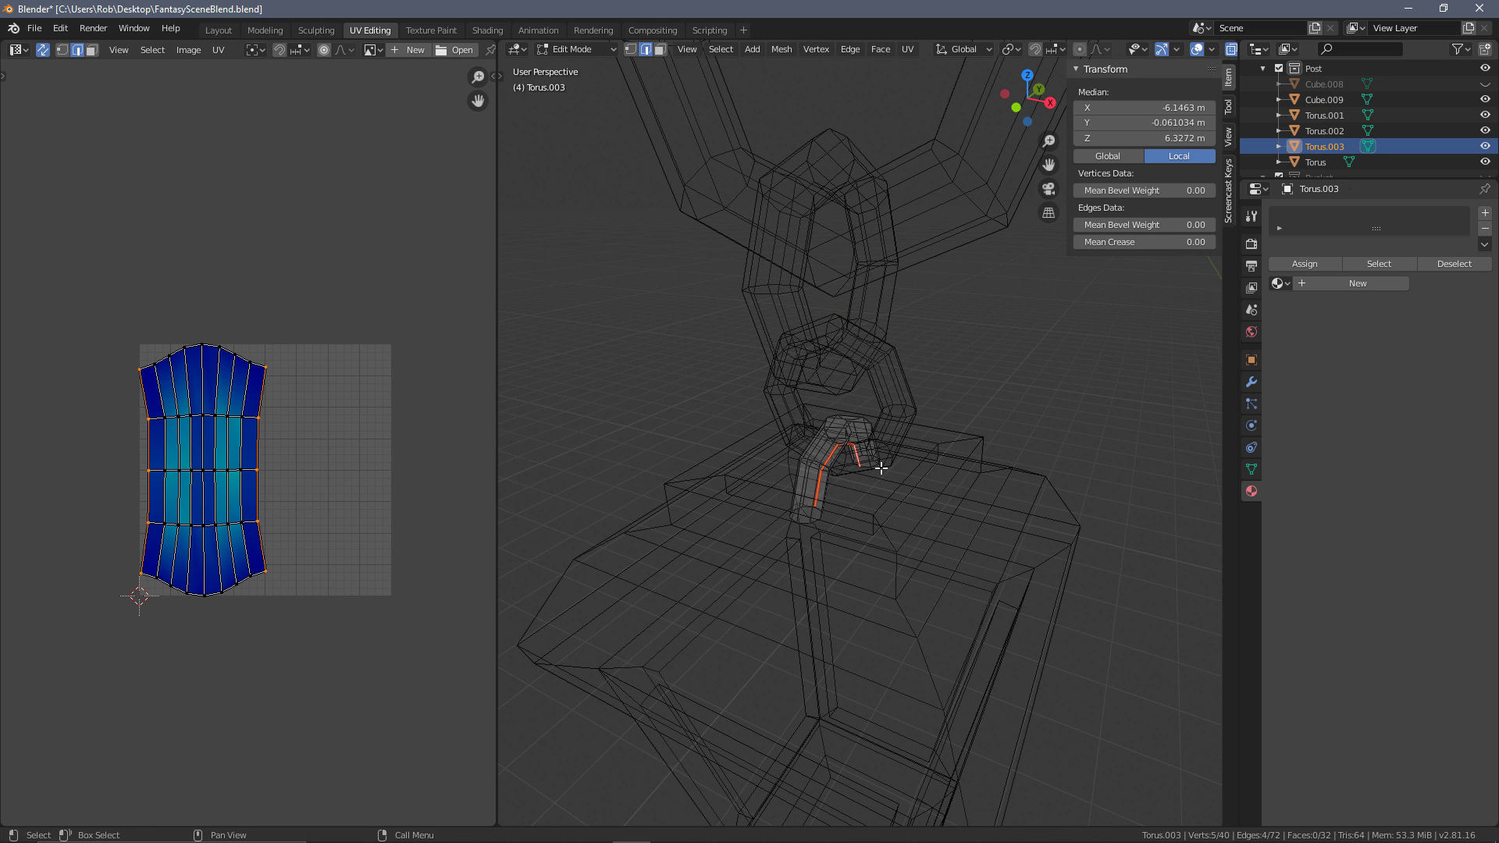
Open the lantern body mesh Cube.009 for editing and turn off the wireframe display
scroll(880, 429, down, 4)
key(Tab)
scroll(856, 428, up, 5)
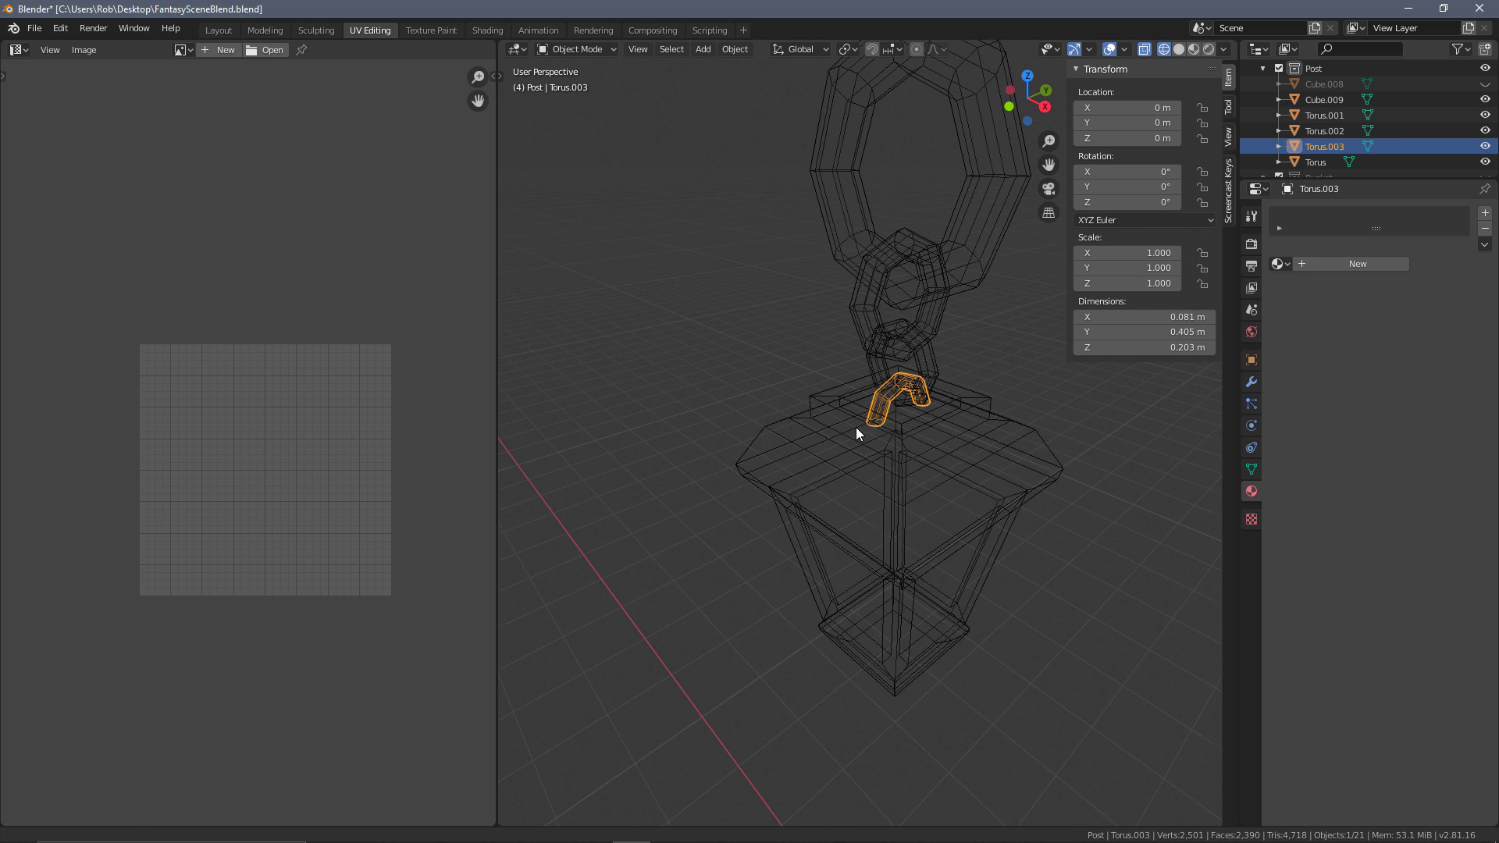
click(977, 484)
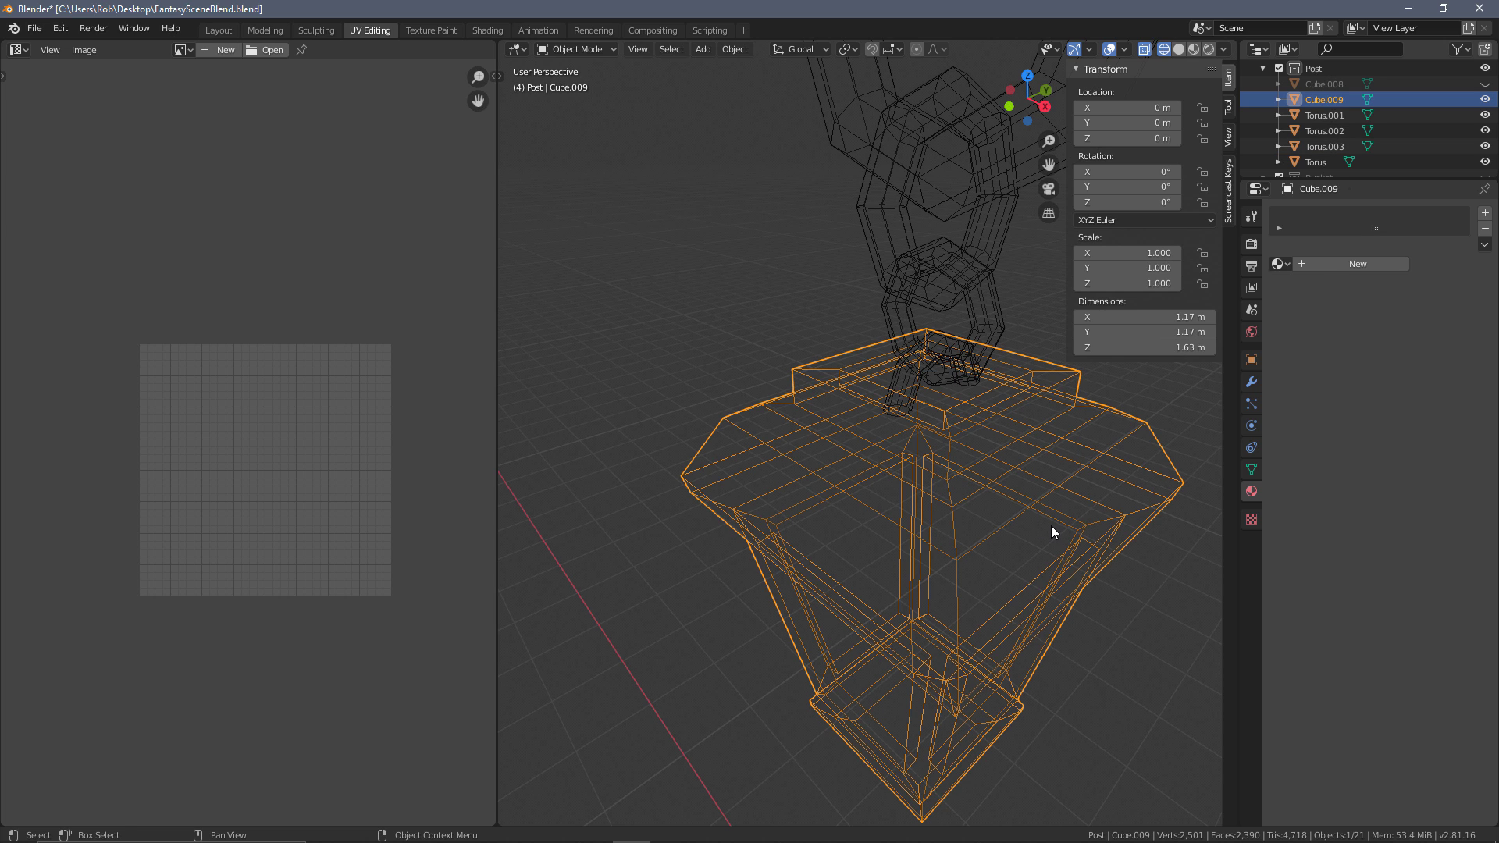
key(KP_Decimal)
key(Tab)
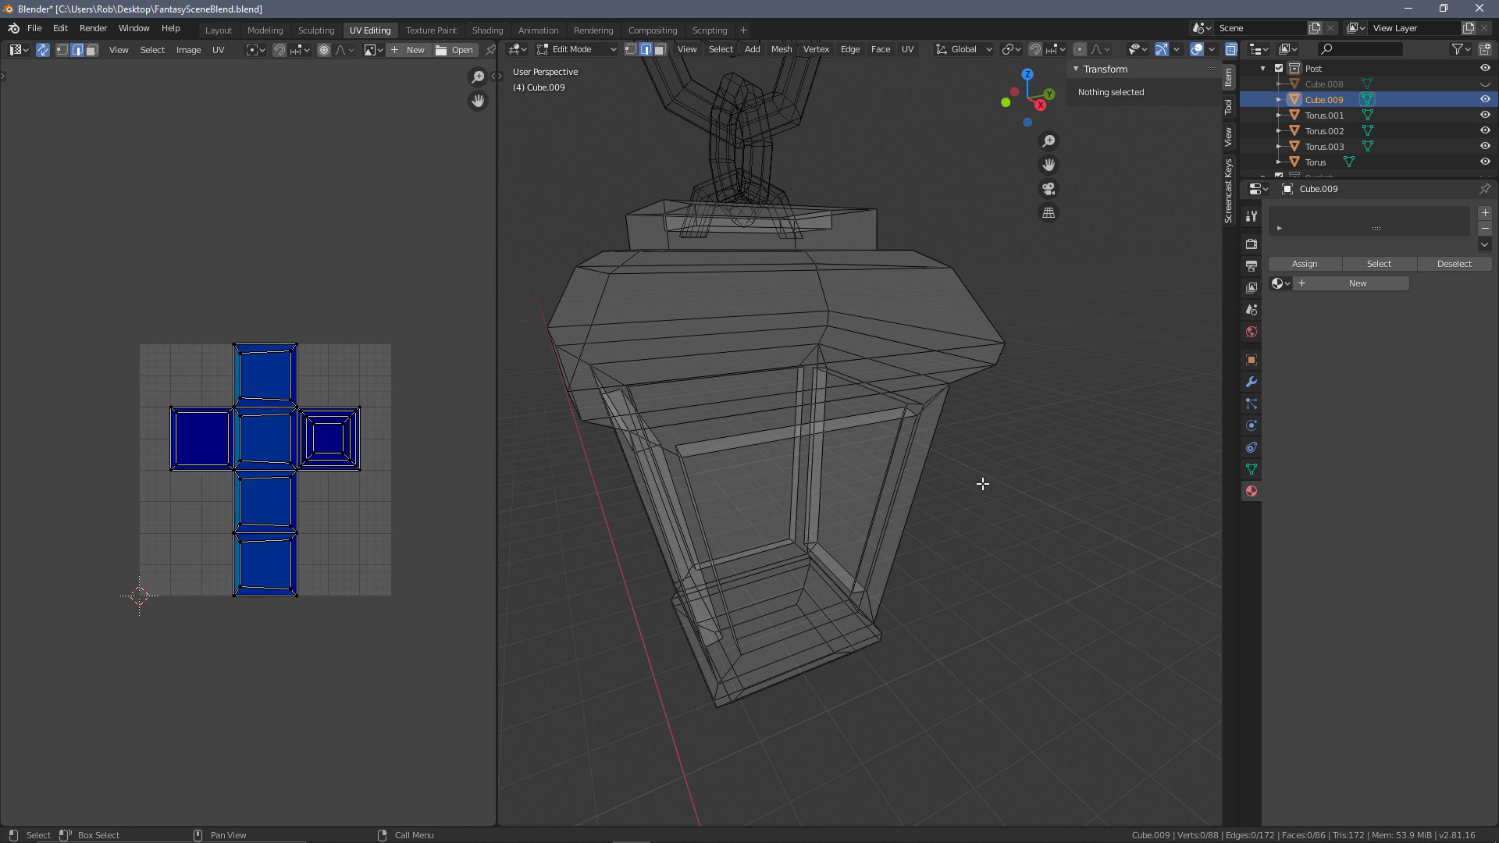
key(shift+z)
Mark one slanted side edge of the lantern's first recessed window pane as a UV seam
scroll(997, 526, up, 3)
mouse_move(990, 515)
middle_down()
mouse_move(1081, 526)
mouse_move(1085, 542)
mouse_move(994, 492)
middle_up()
shift+middle_drag(703, 391, 796, 370)
scroll(798, 355, up, 2)
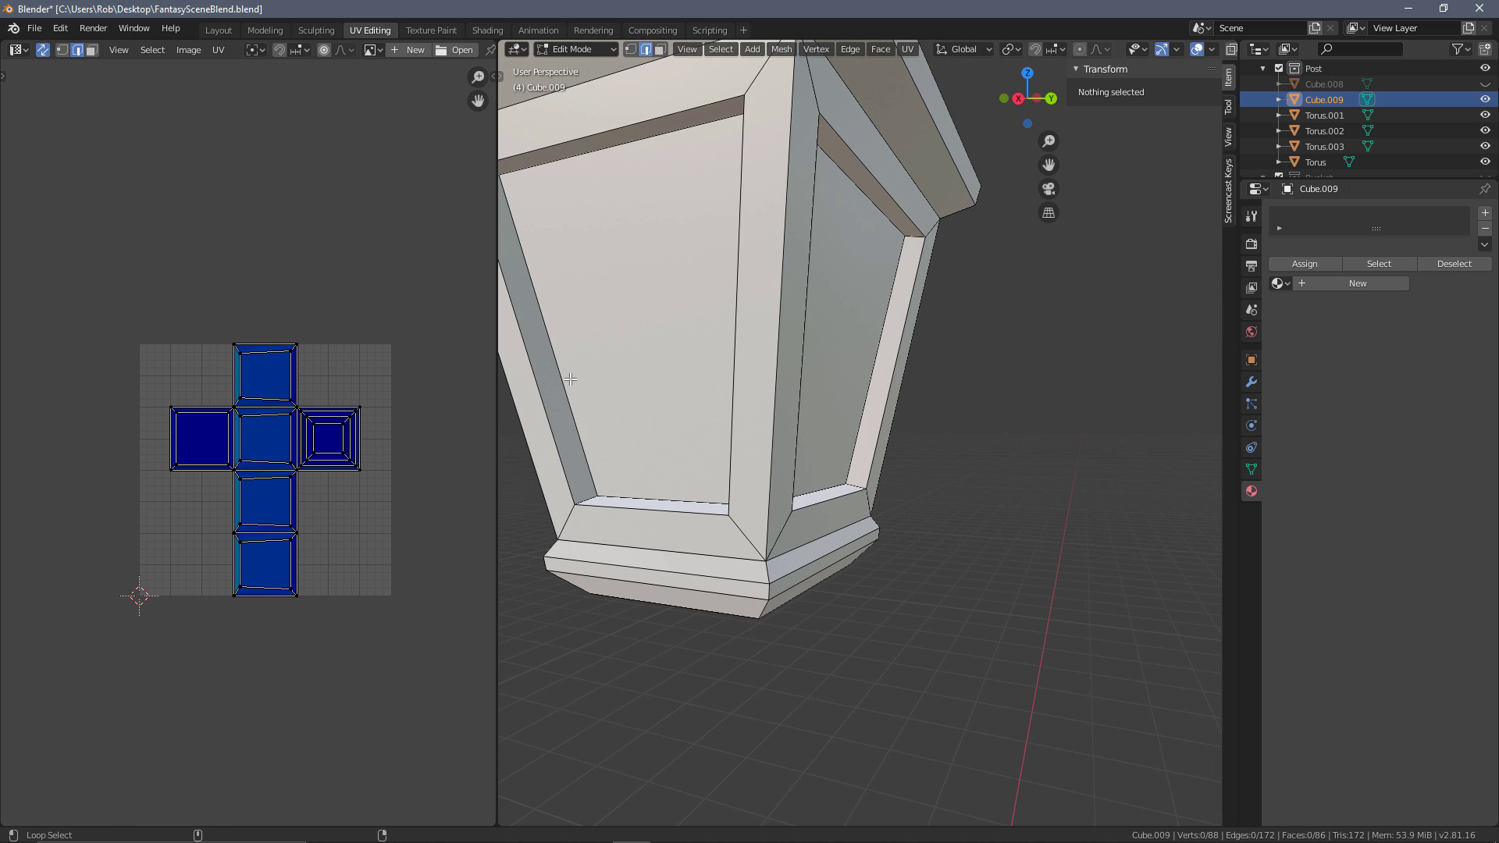
alt+click(570, 379)
middle_drag(635, 362, 659, 355)
key(ctrl+e)
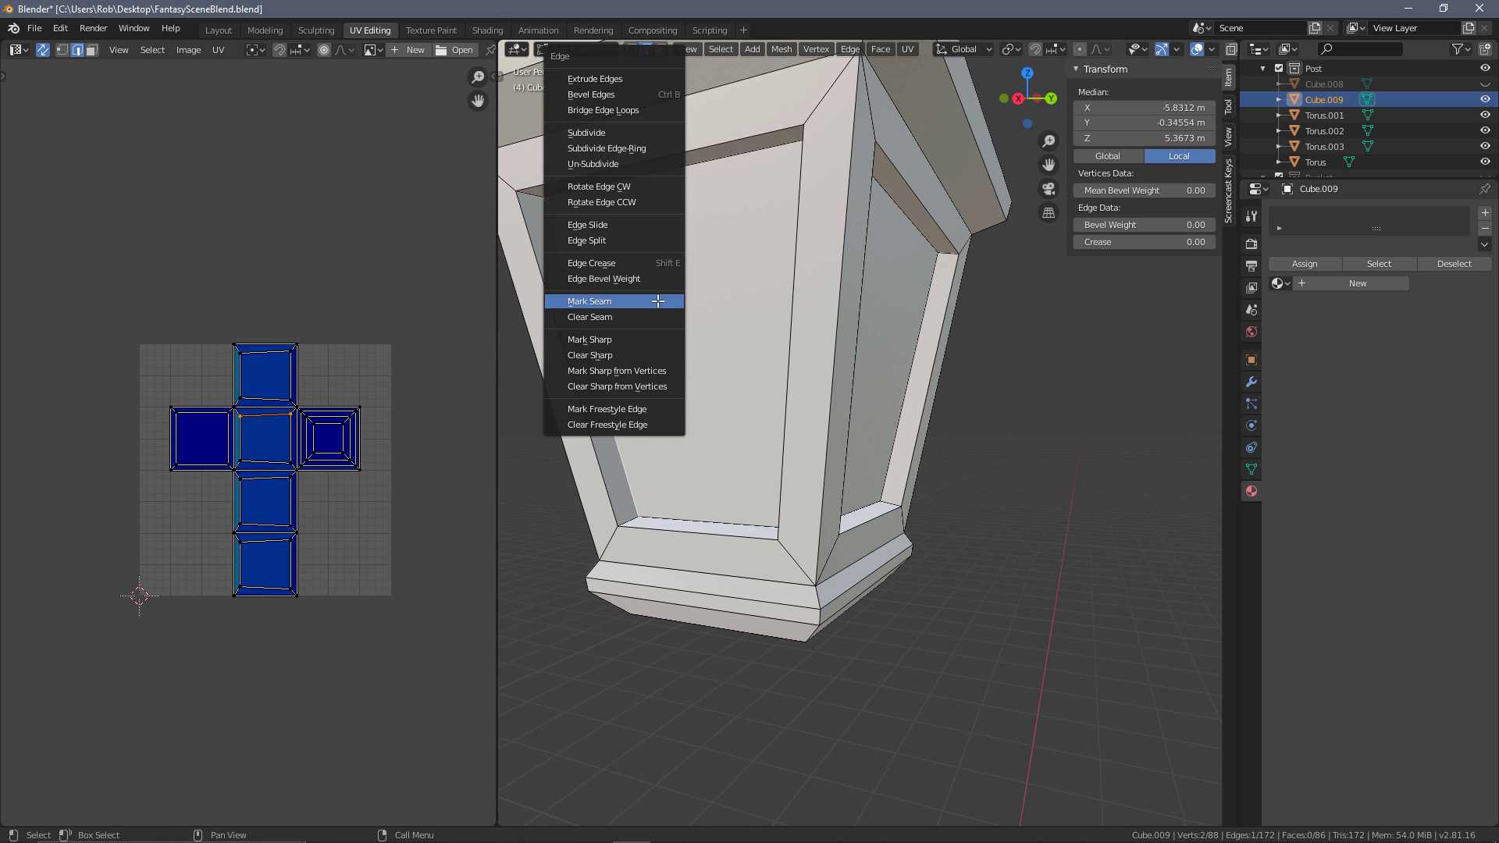
click(658, 301)
Select the first window pane's remaining border edges and those around the next two panes, and mark them as UV seams
middle_drag(652, 224, 776, 268)
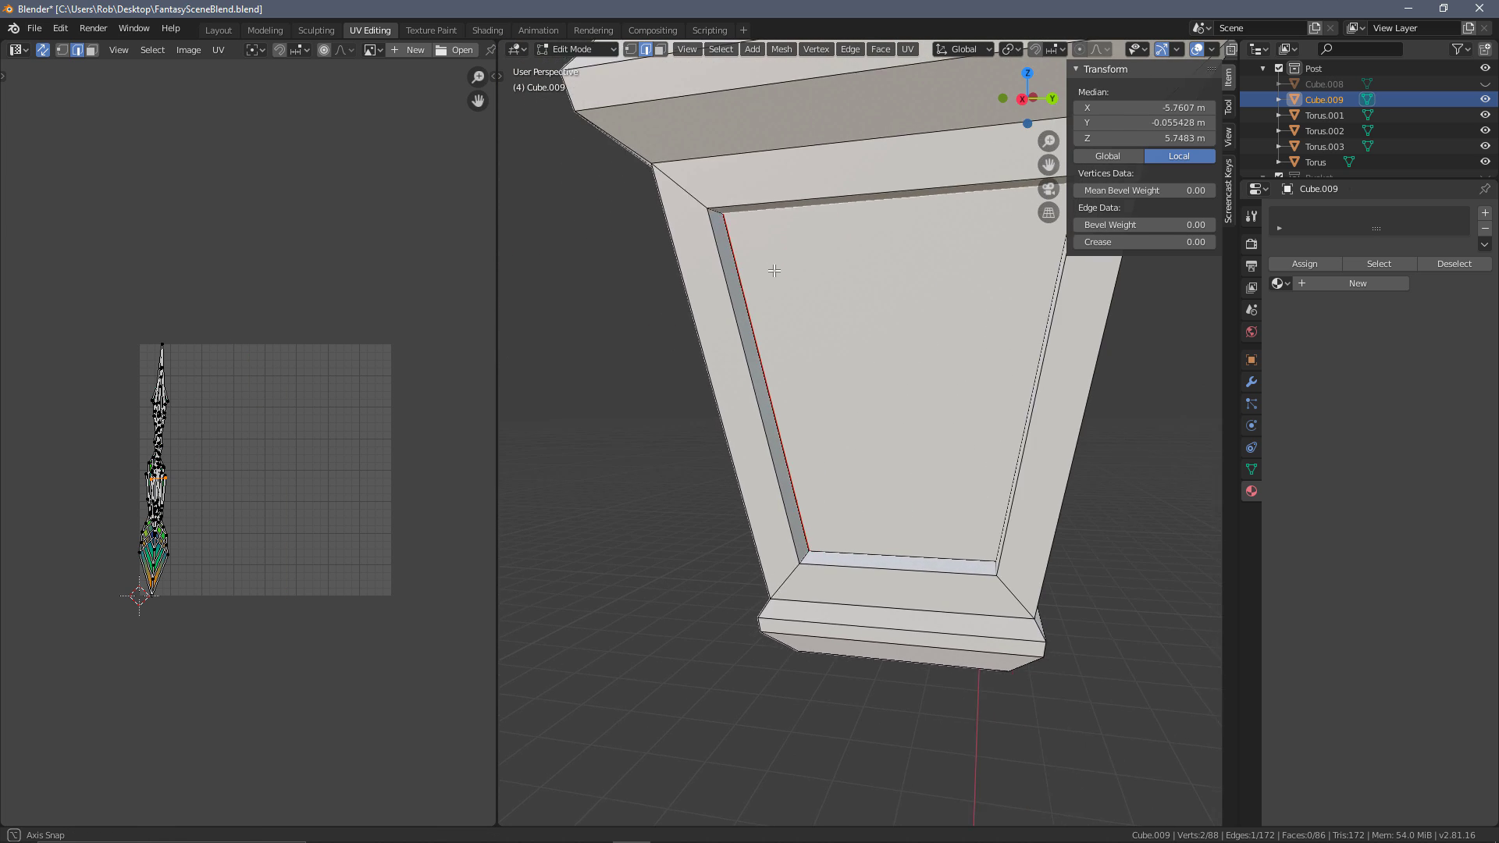
scroll(931, 433, up, 2)
shift+click(965, 541)
shift+click(1085, 419)
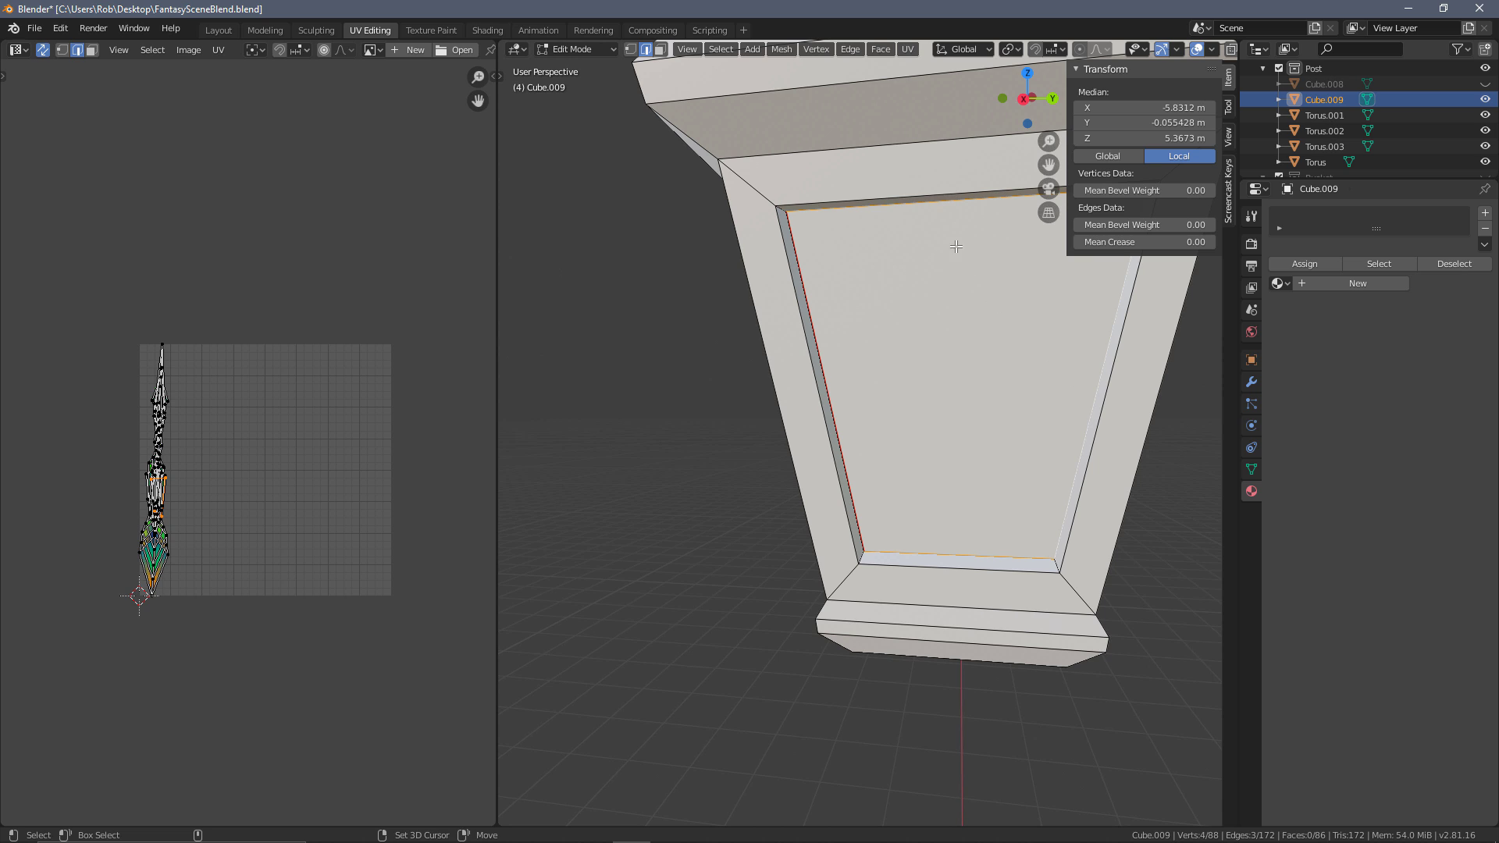
middle_drag(956, 246, 777, 300)
alt+shift+click(777, 301)
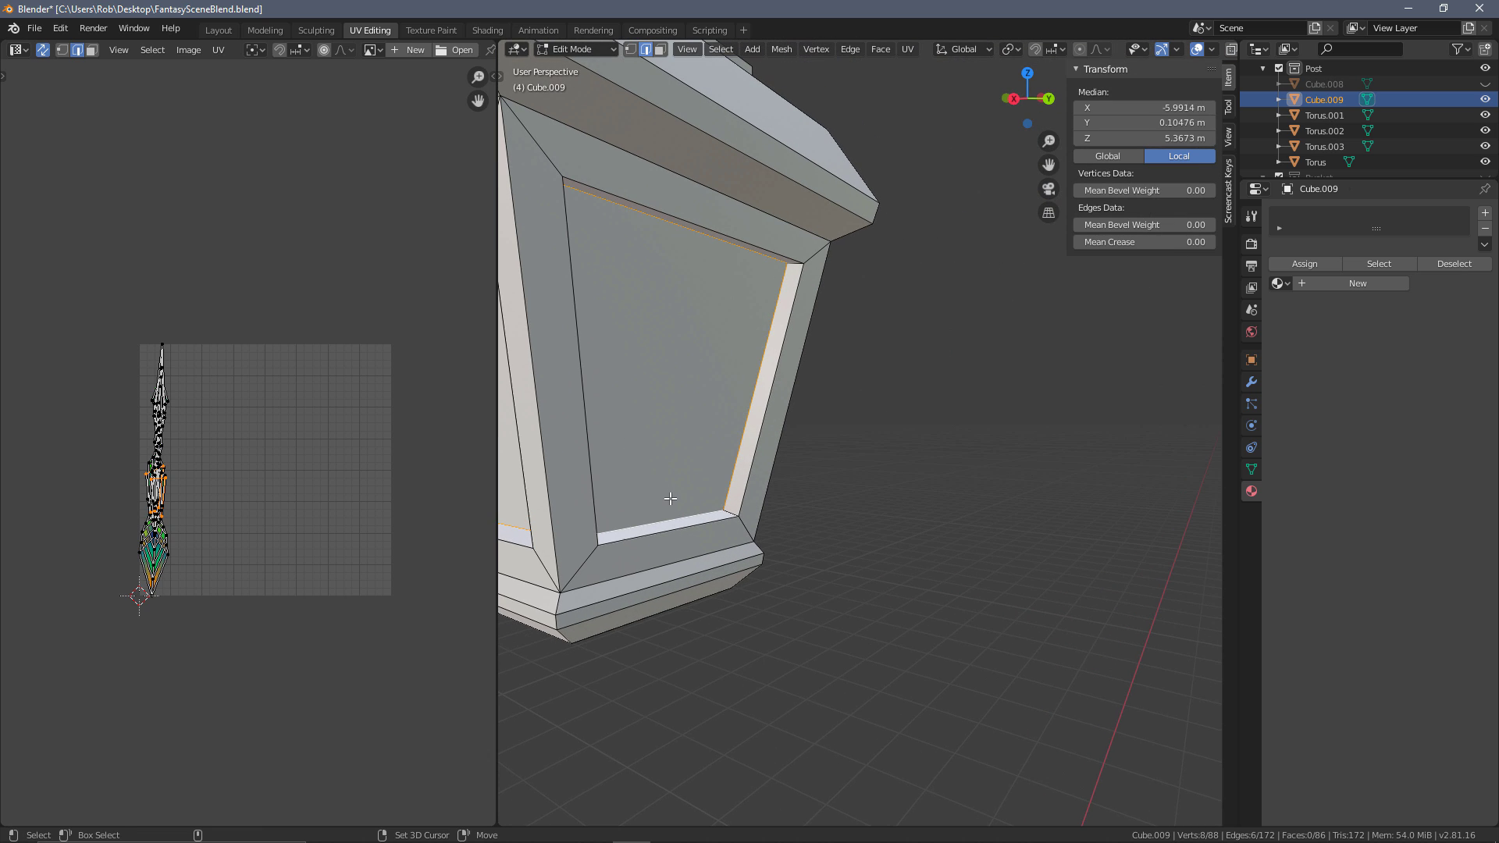
middle_drag(749, 466, 853, 471)
scroll(643, 452, down, 5)
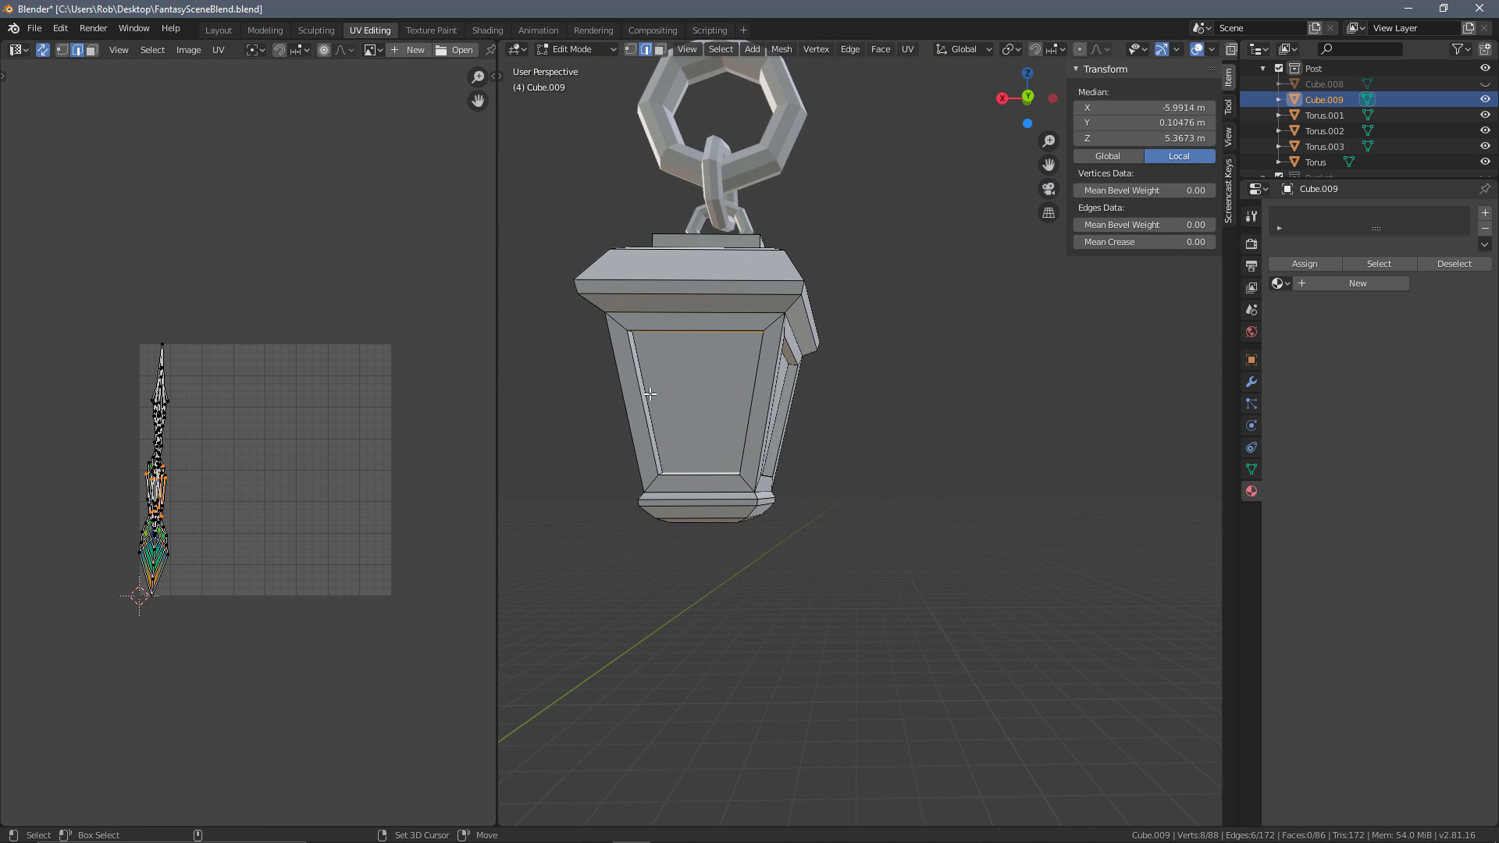
shift+click(650, 394)
middle_drag(837, 415, 745, 387)
shift+click(763, 367)
shift+click(775, 410)
shift+click(730, 437)
scroll(728, 423, down, 2)
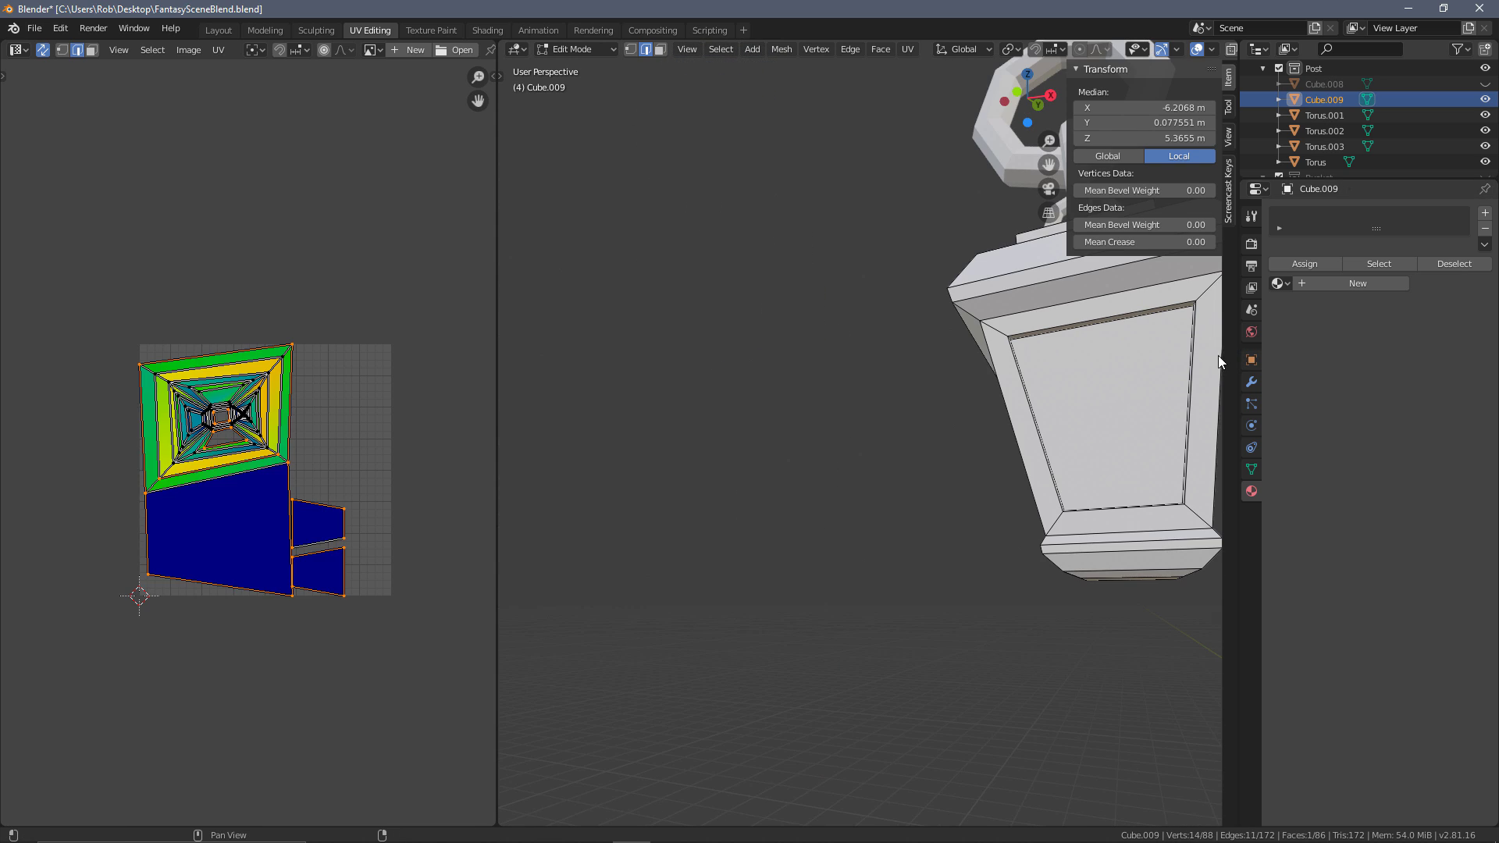
Mark the four border edges of the lantern's last window pane as UV seams
click(1132, 331)
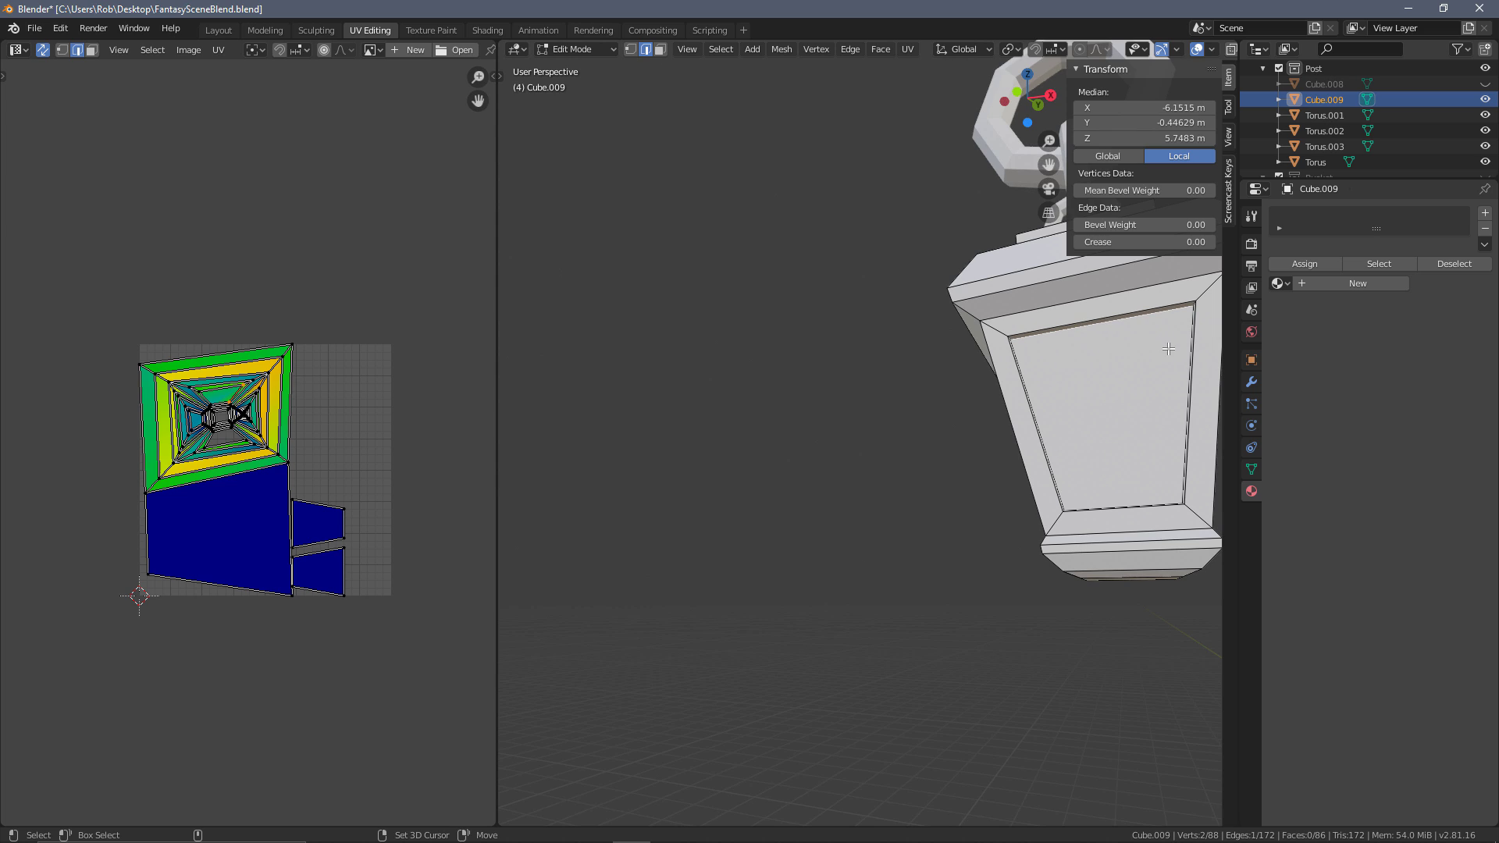
shift+click(1170, 346)
shift+click(1150, 495)
shift+click(1070, 412)
middle_drag(1138, 425, 1035, 391)
key(ctrl+e)
click(1069, 412)
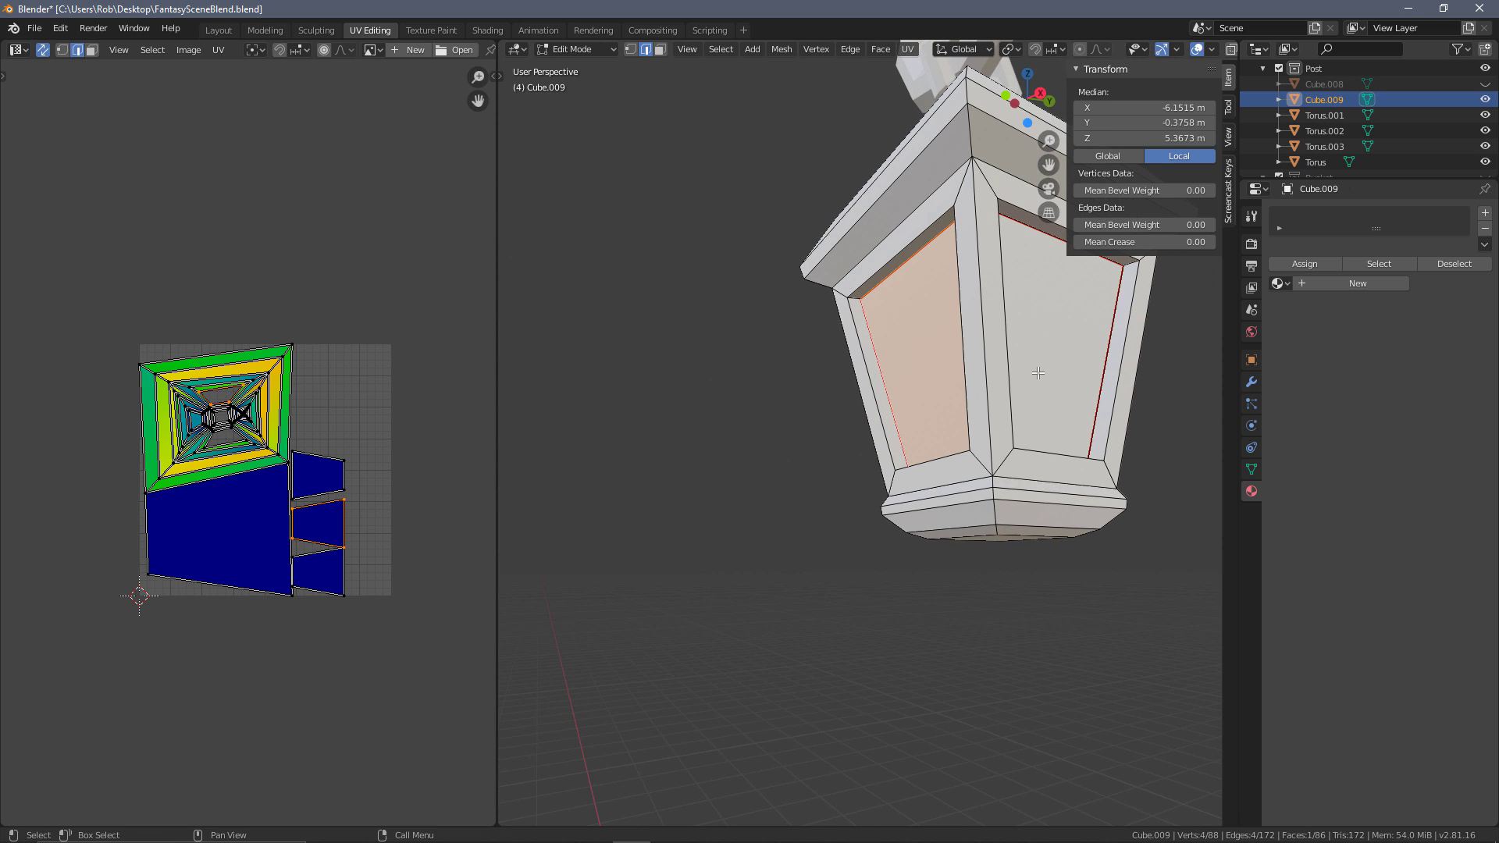
Select the faces of all four window panes and inspect the seams around each of them
key(3)
click(1018, 337)
shift+click(903, 340)
middle_drag(906, 341, 753, 348)
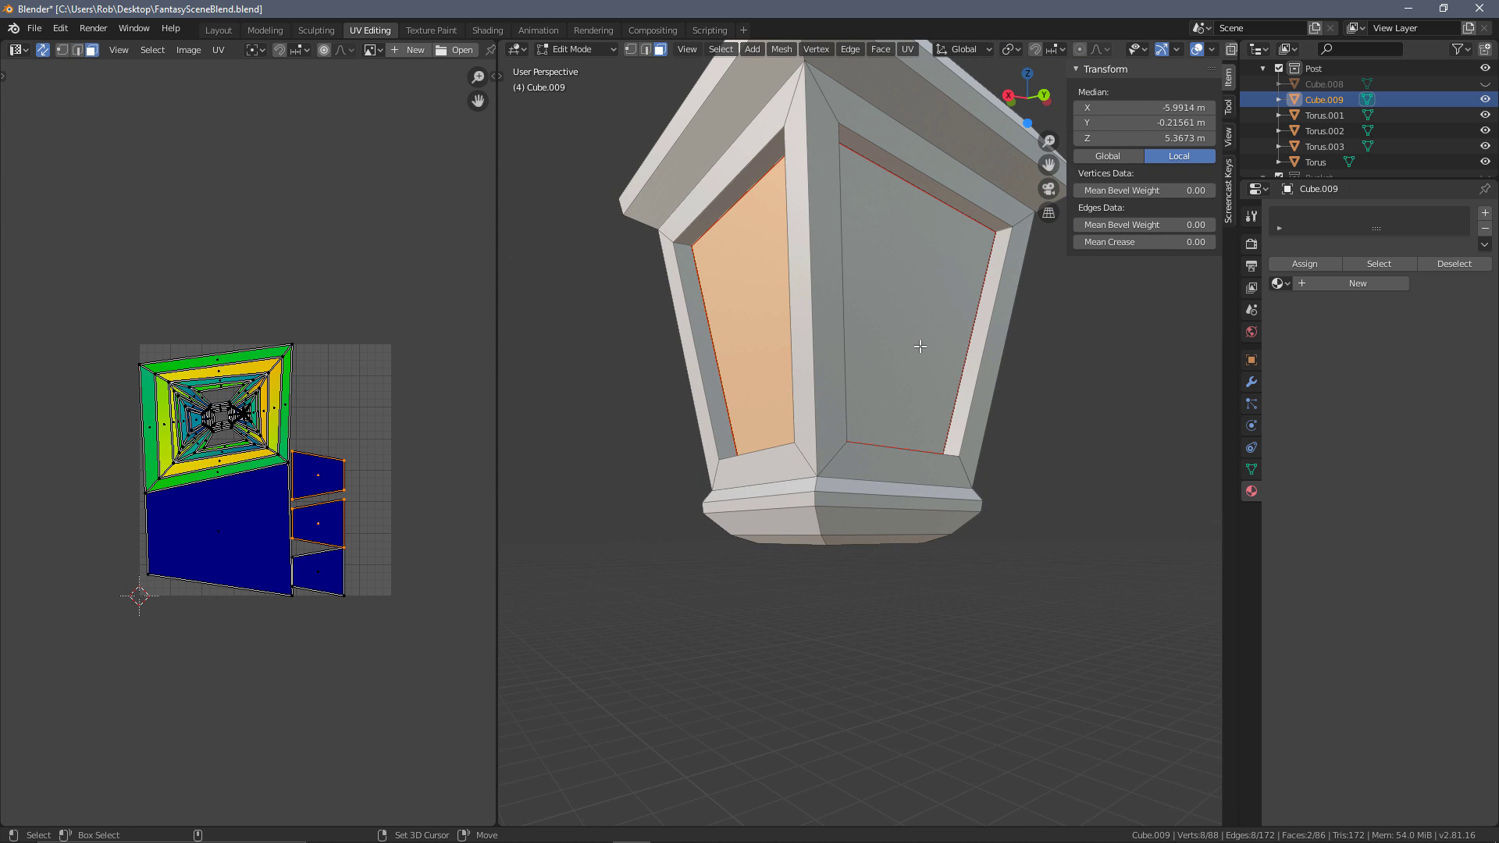
shift+click(980, 363)
middle_drag(1104, 351, 991, 388)
key(2)
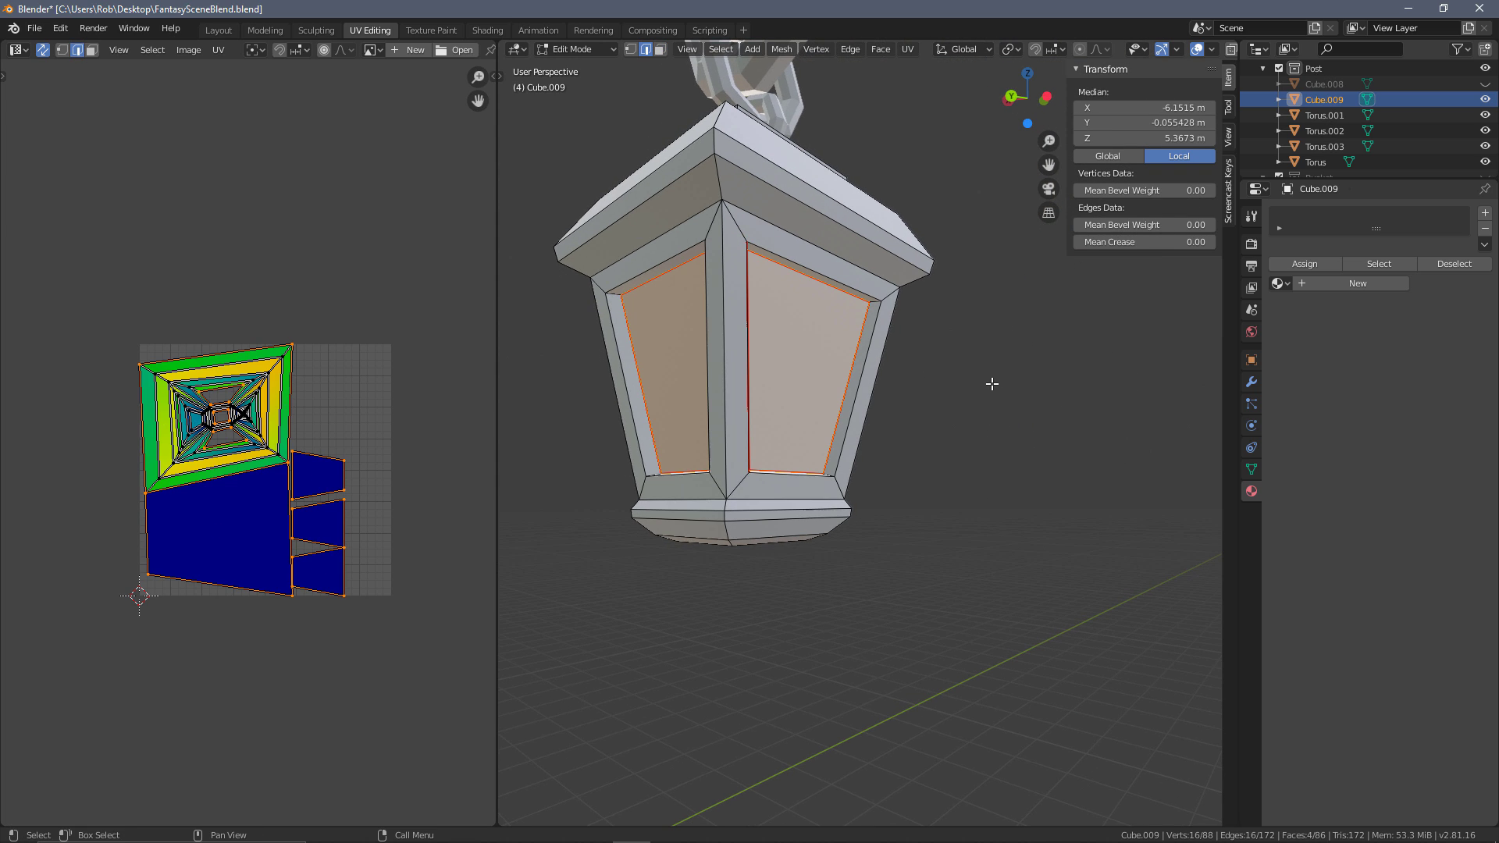
middle_drag(960, 288, 740, 349)
scroll(737, 320, up, 1)
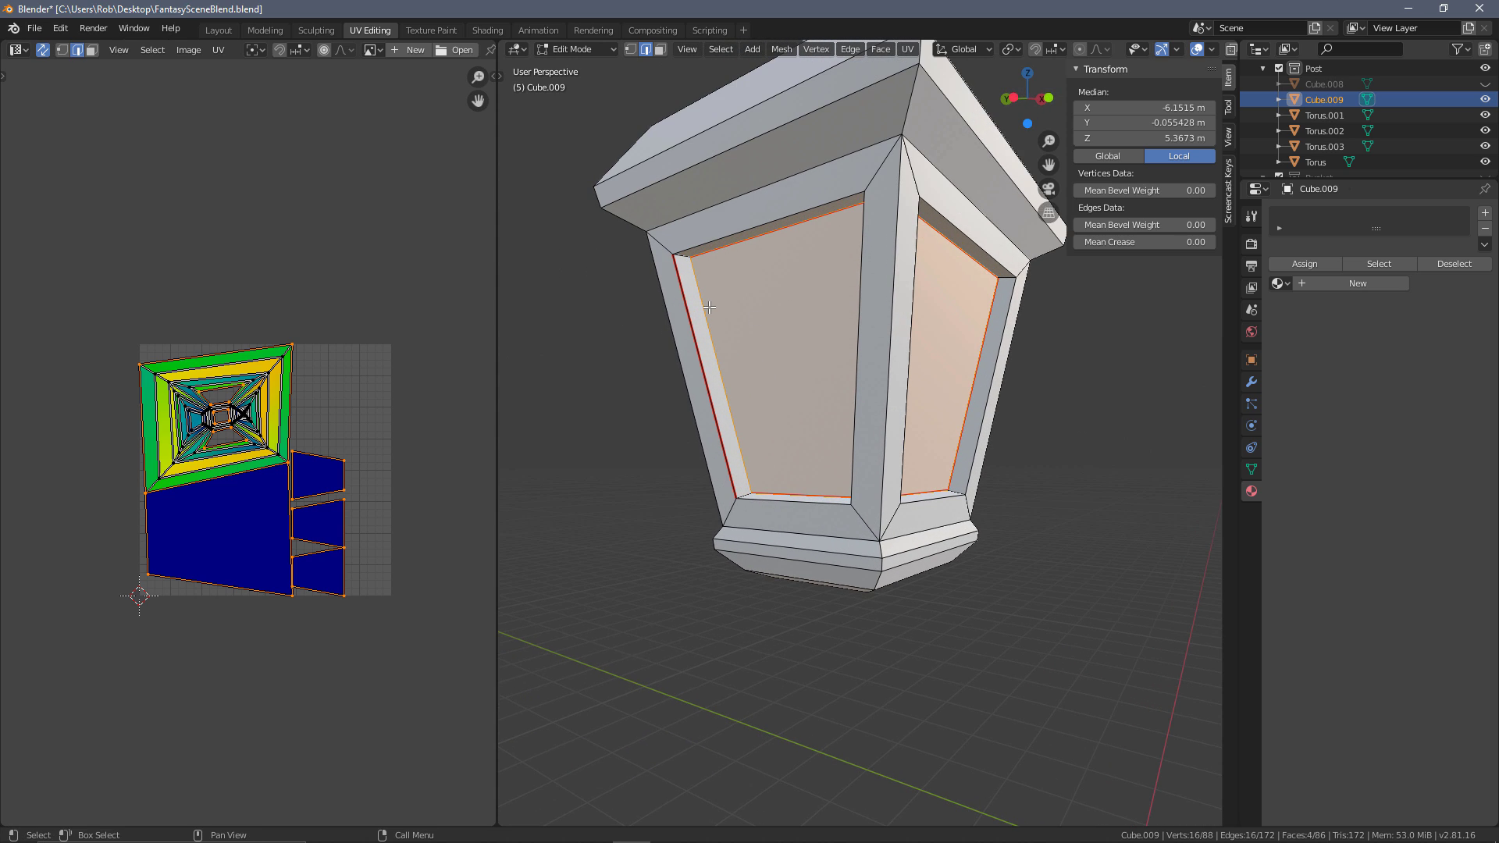
Mark the window pane's missed side edge as a UV seam and clear the seam from the neighbouring outer recess edge
click(689, 305)
click(711, 328)
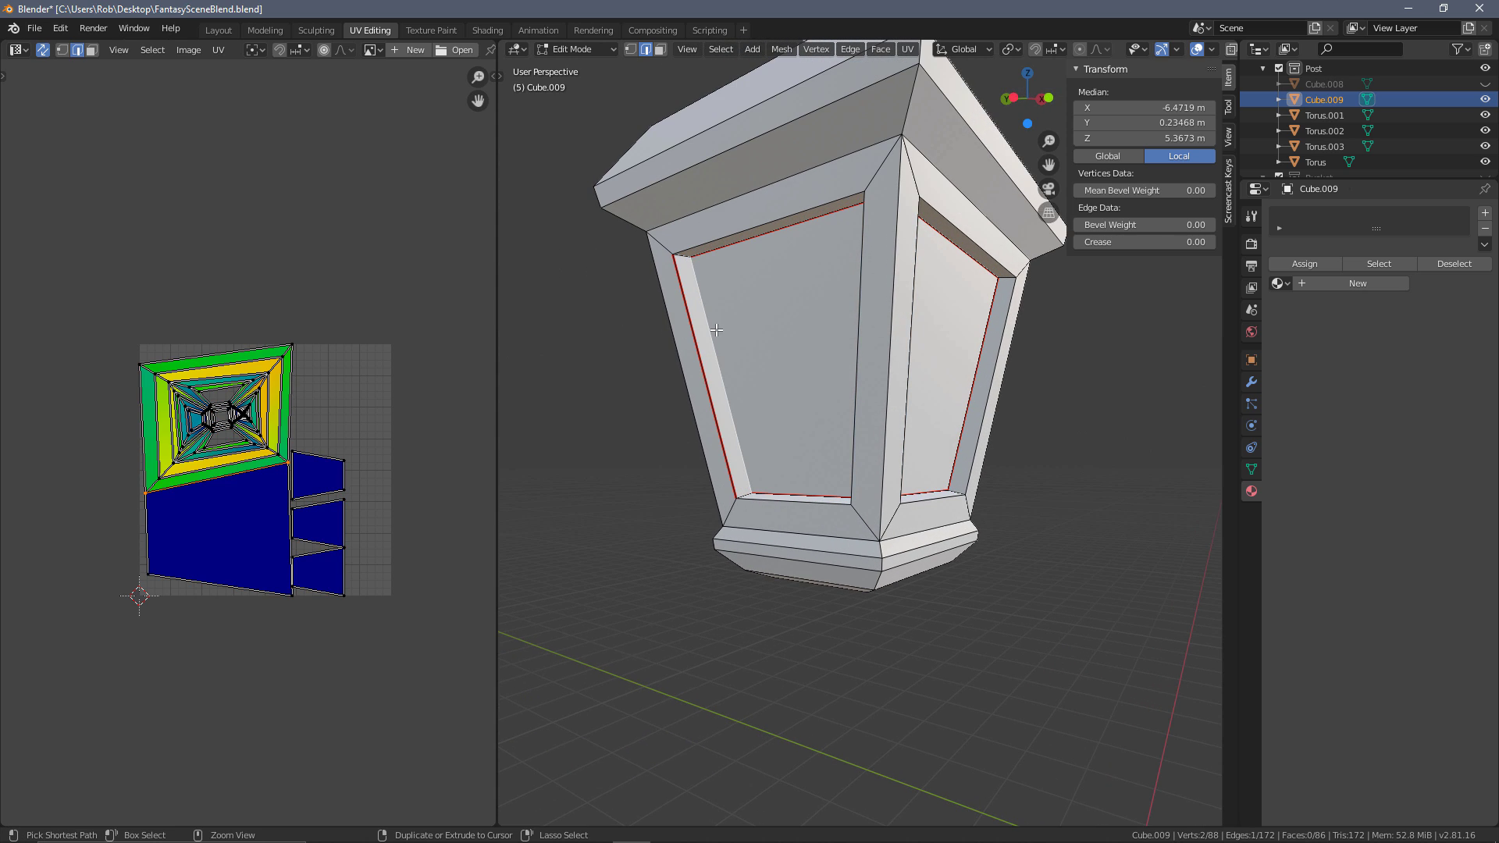
key(ctrl+e)
click(714, 328)
click(690, 328)
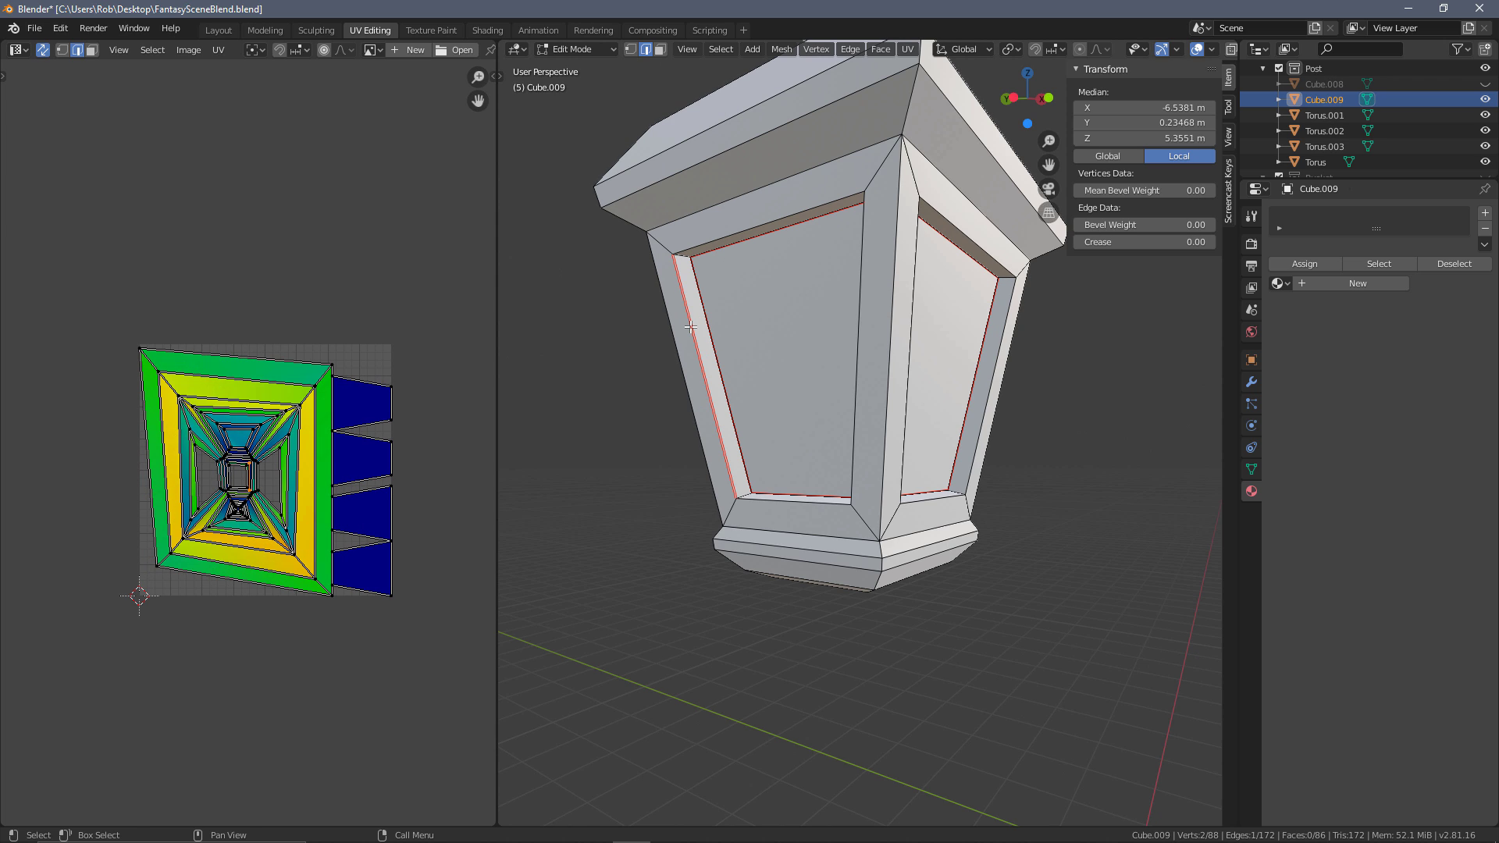
key(ctrl+e)
click(686, 340)
scroll(841, 393, down, 5)
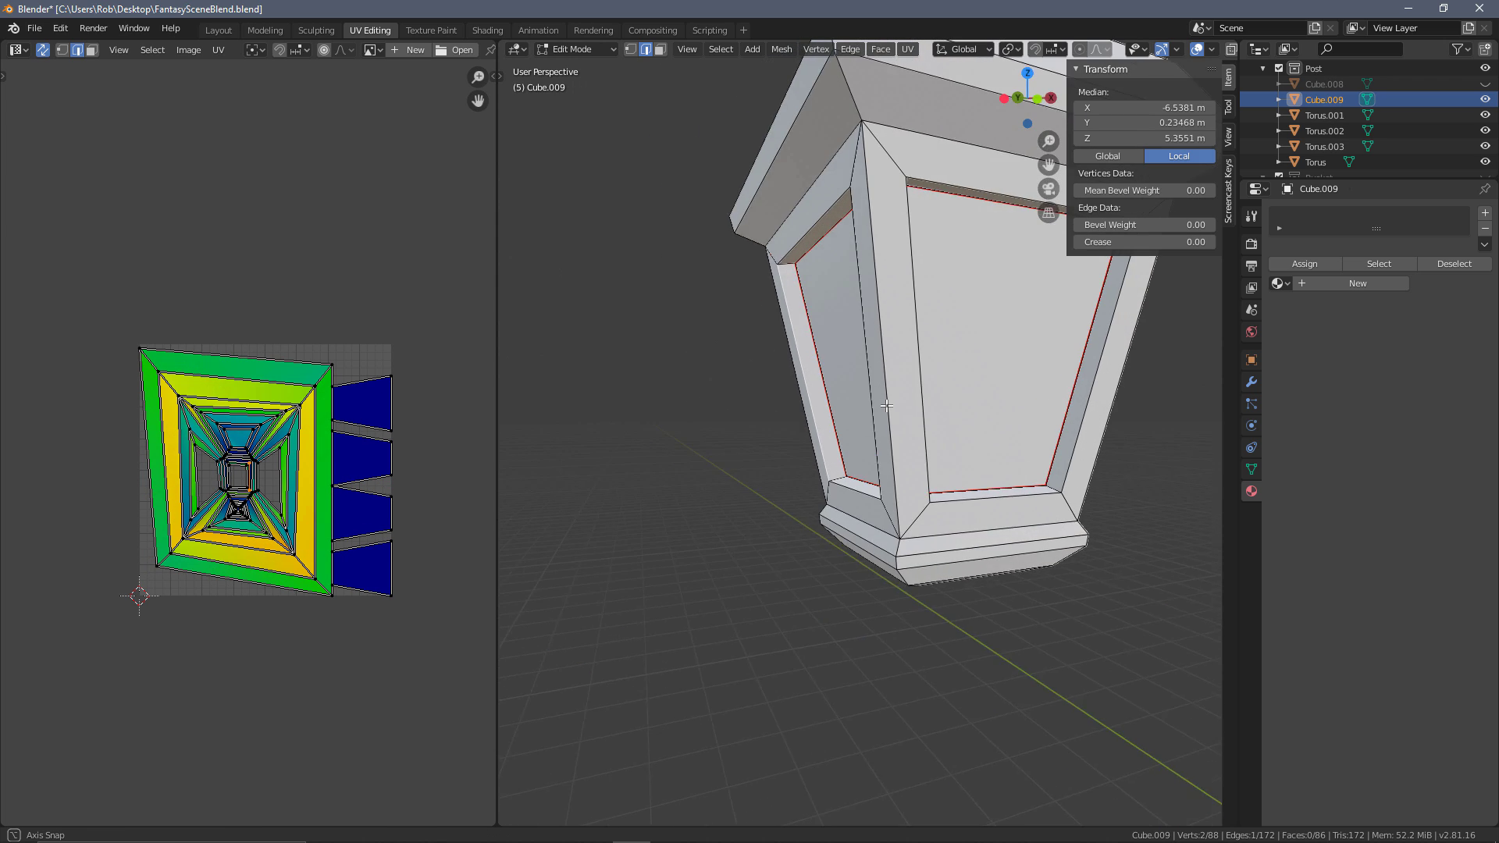
Leave mesh editing, add a material slot to the lantern body and assign the existing M_Texture material to it
key(Tab)
middle_drag(960, 532, 816, 431)
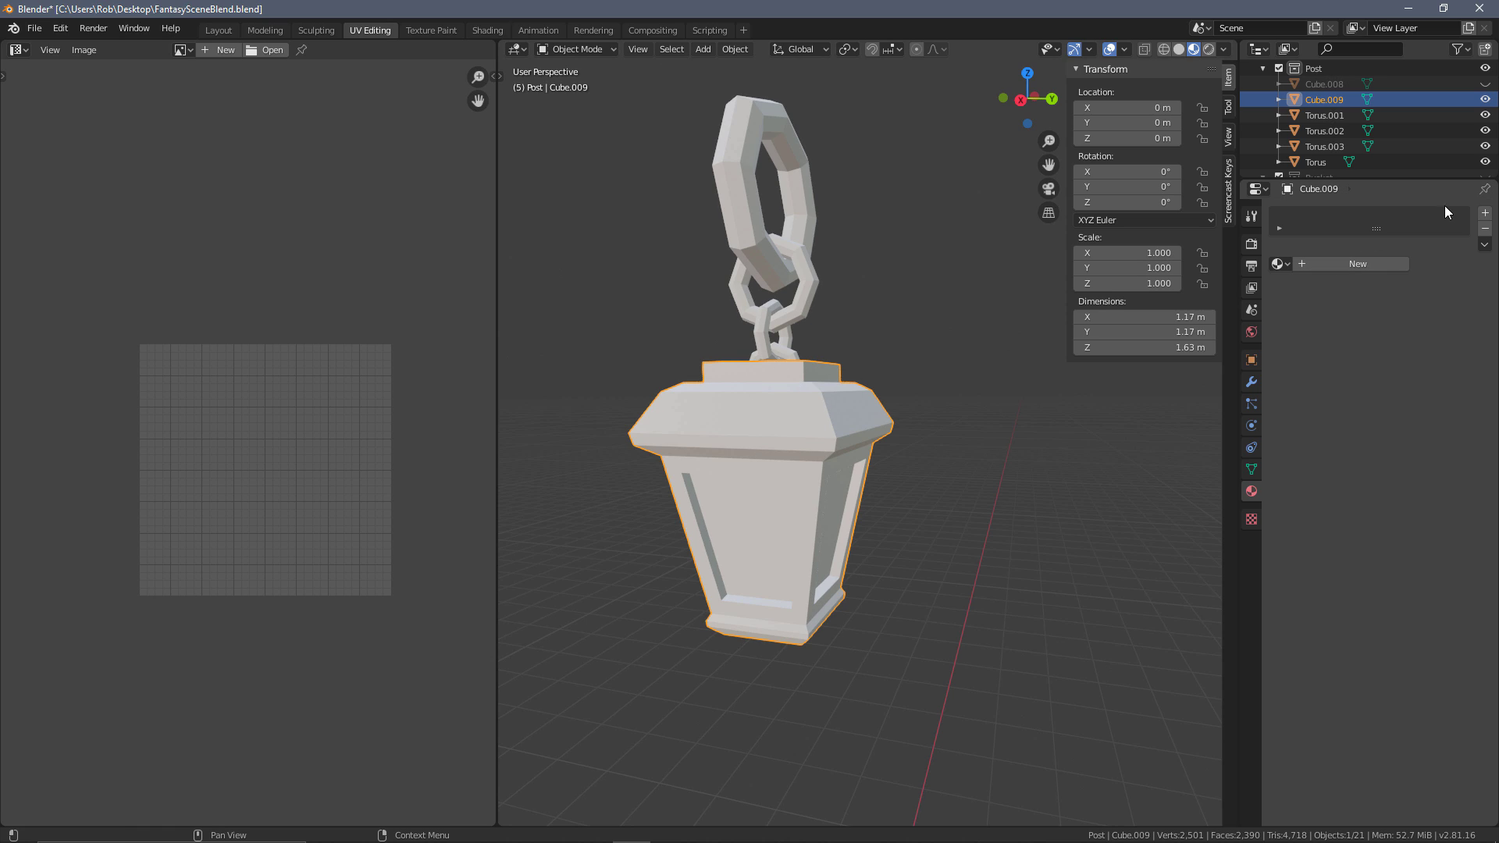
click(1484, 214)
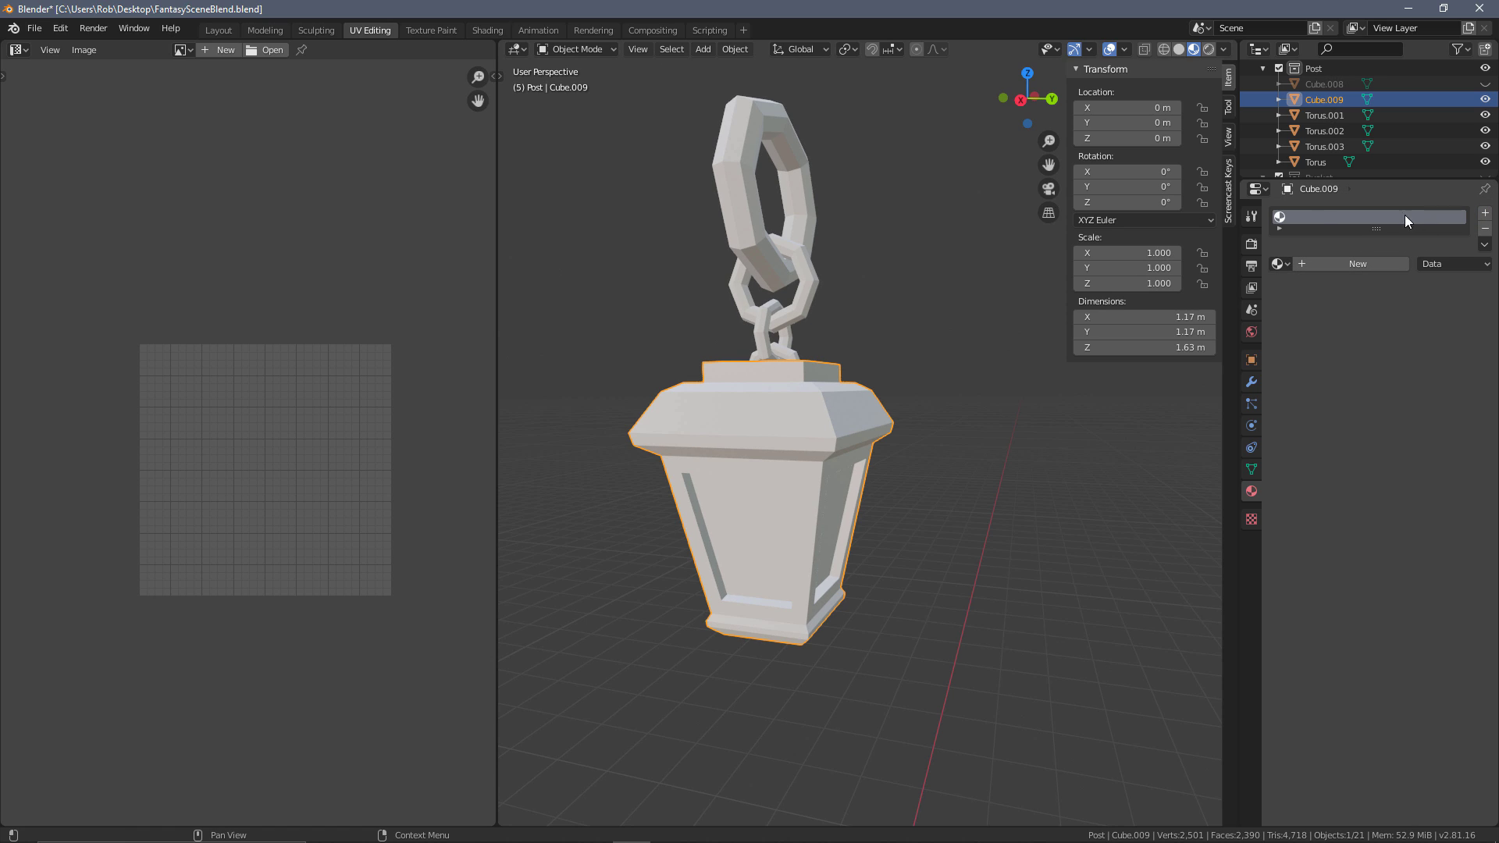
click(1277, 264)
click(1319, 289)
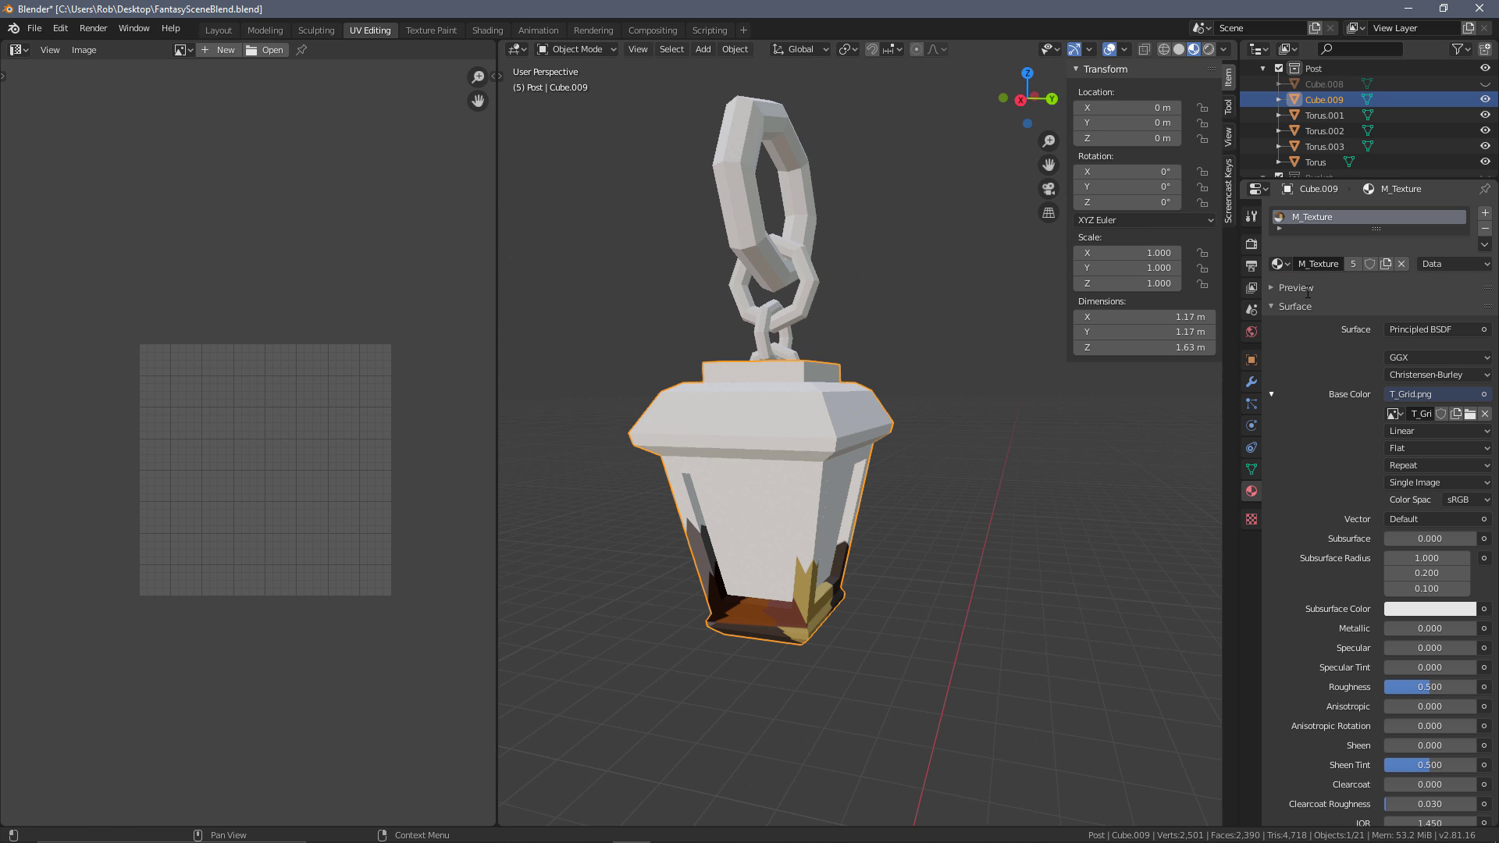
middle_drag(974, 295, 898, 322)
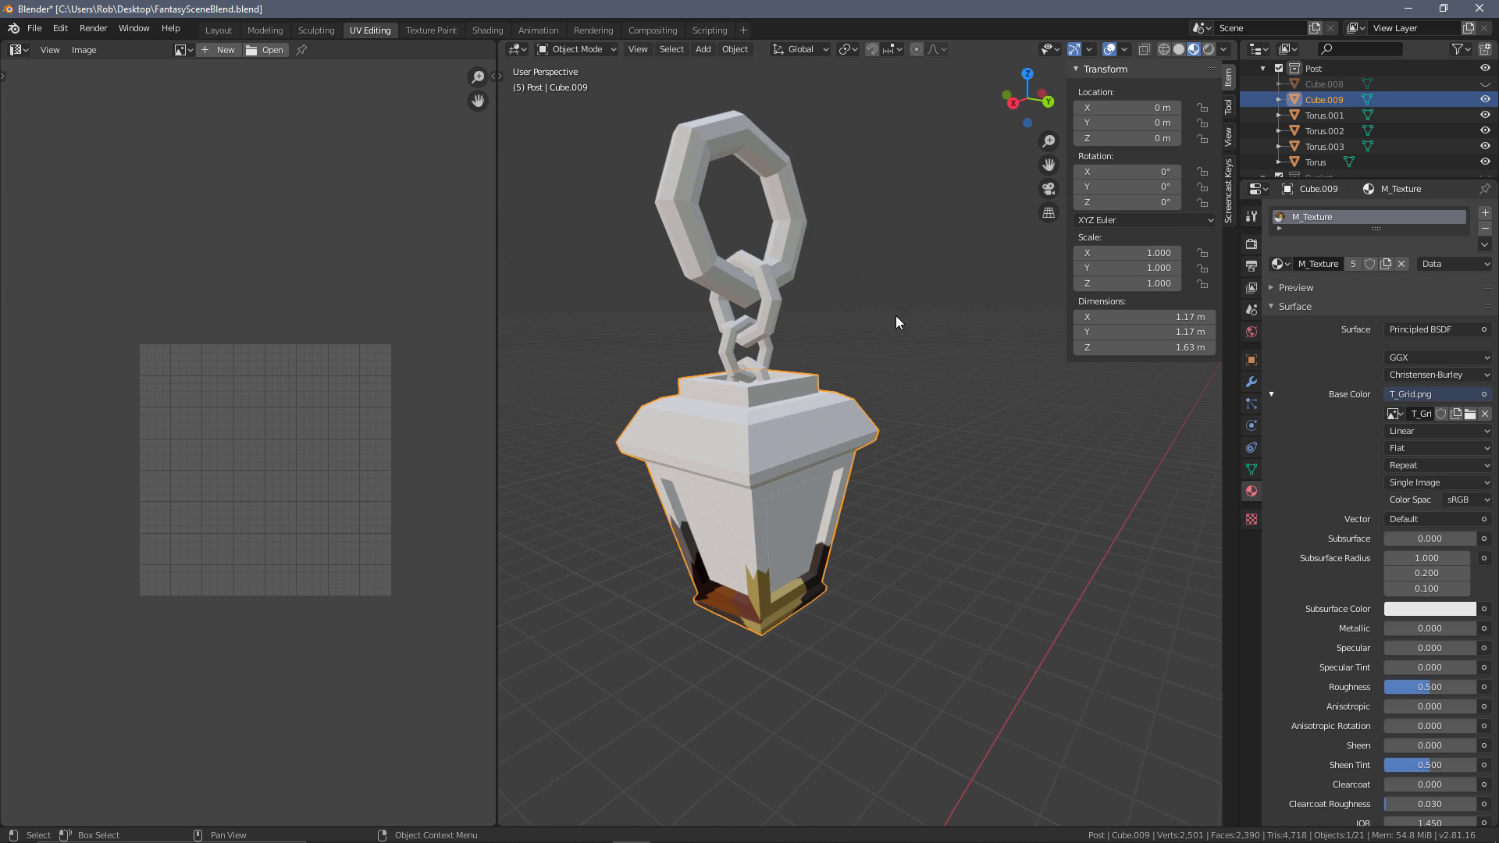
Link the lantern body's M_Texture material to the ring, the chain links and the half-link
click(784, 247)
shift+click(767, 326)
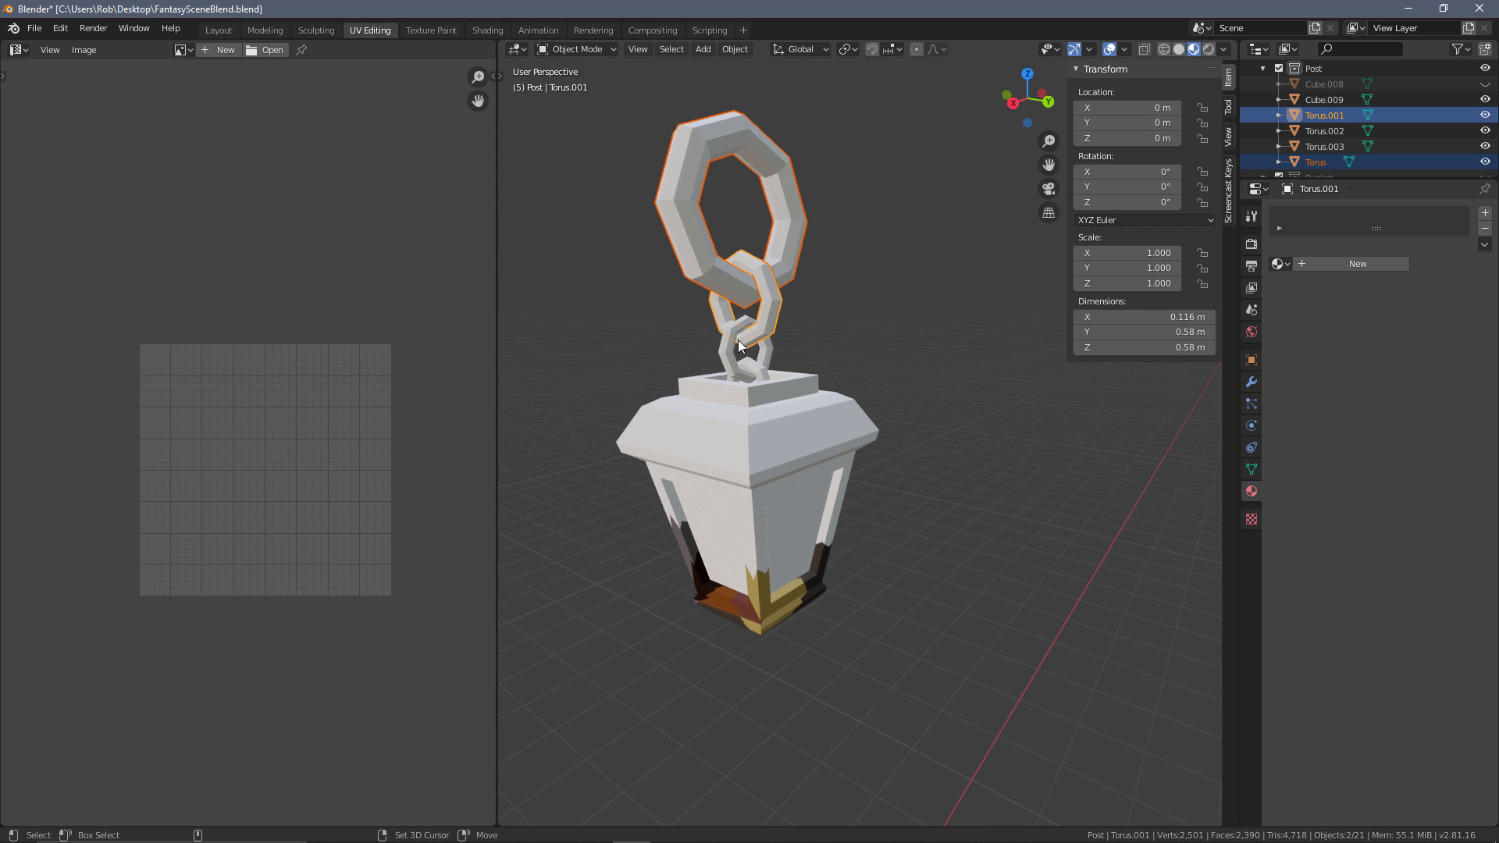
shift+click(738, 340)
shift+click(748, 367)
shift+click(806, 420)
key(ctrl+l)
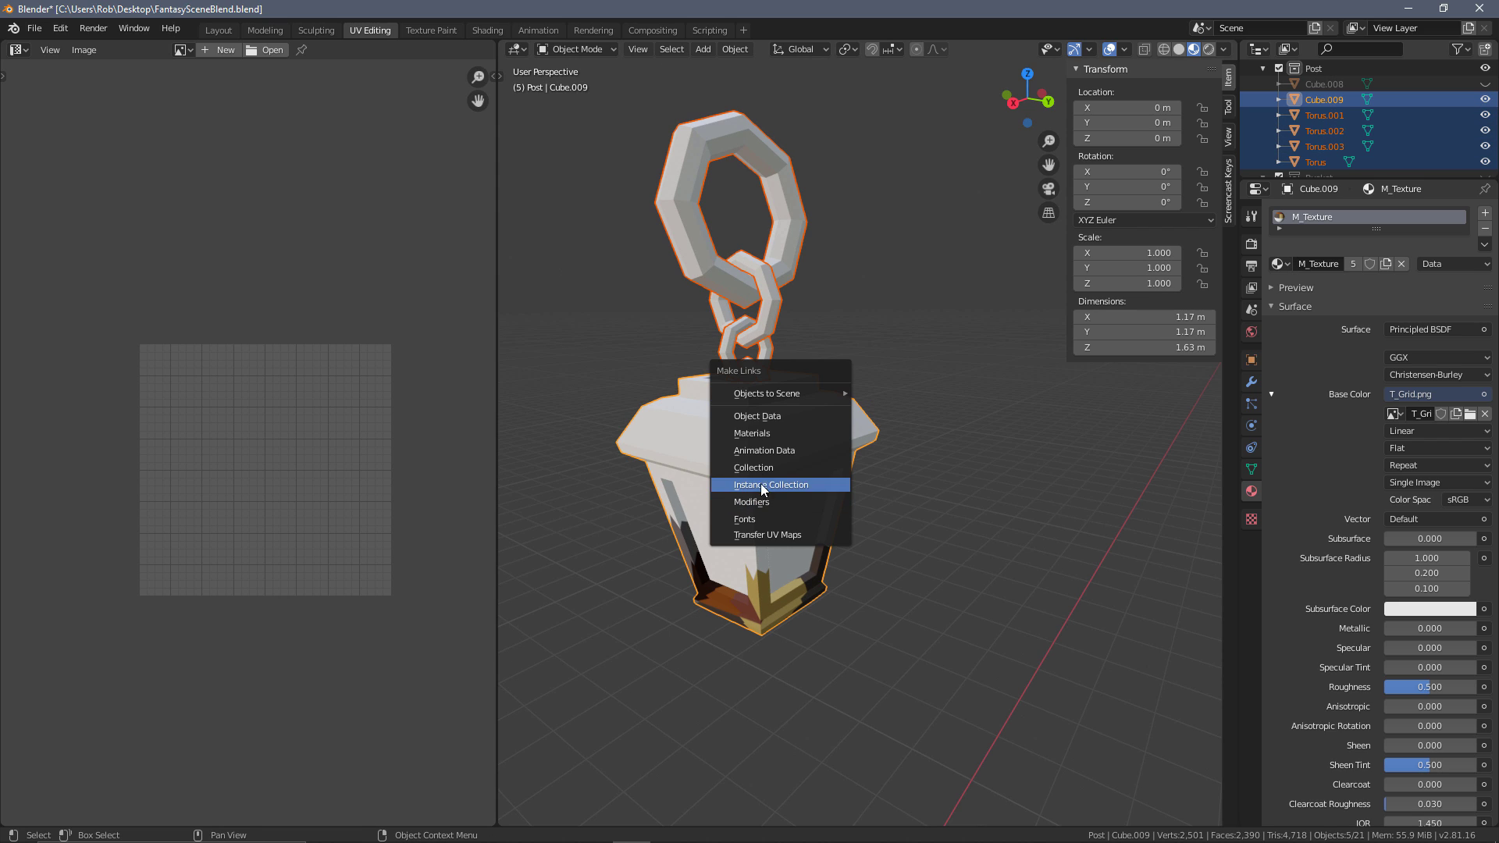
click(752, 430)
middle_drag(823, 322, 718, 231)
scroll(859, 375, up, 2)
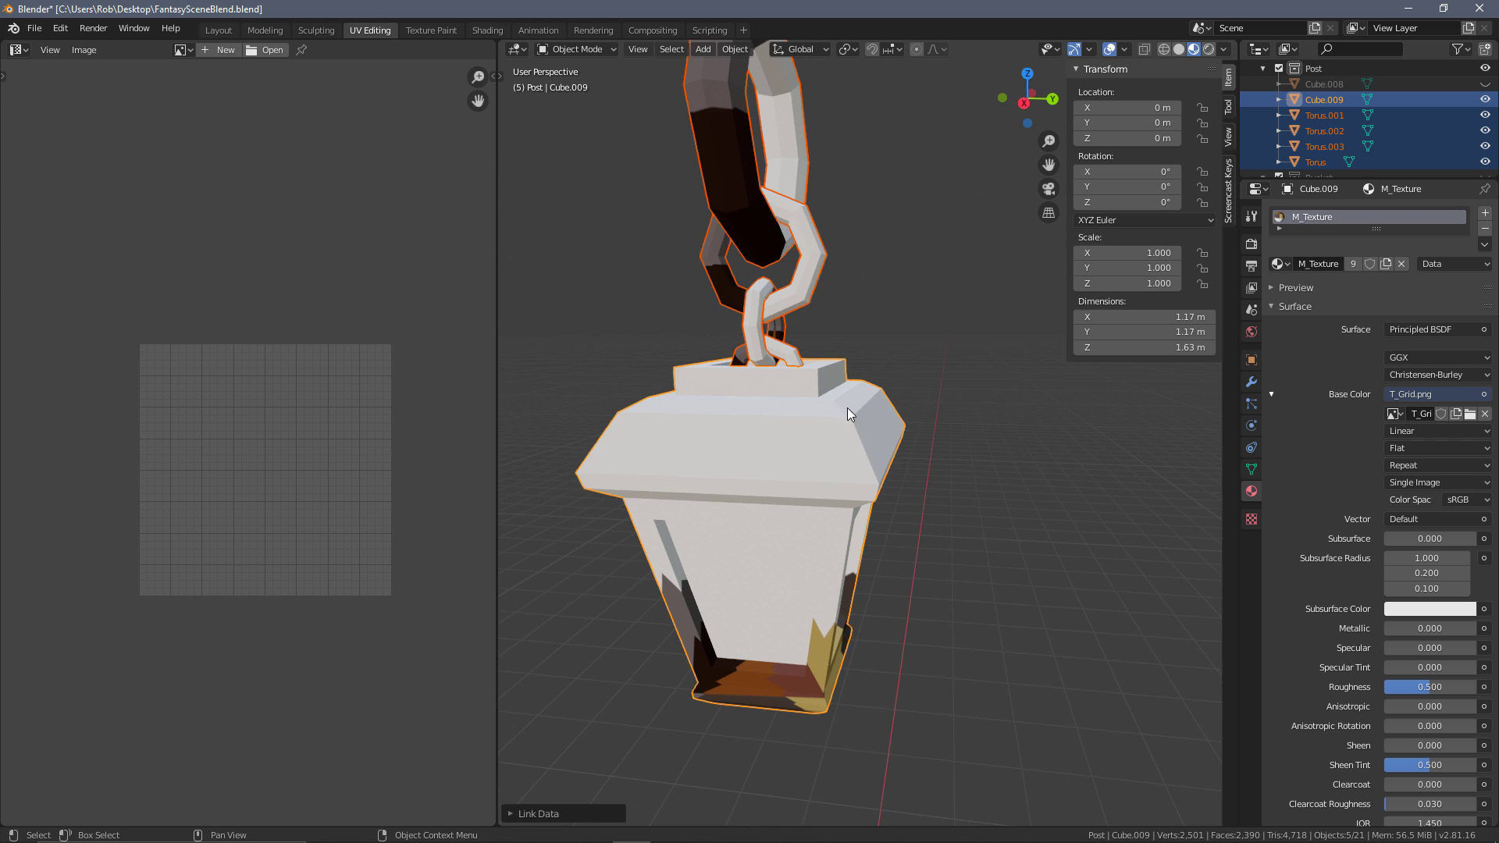
Enter mesh editing on the lantern body alone and select the faces of all four window panes
click(804, 432)
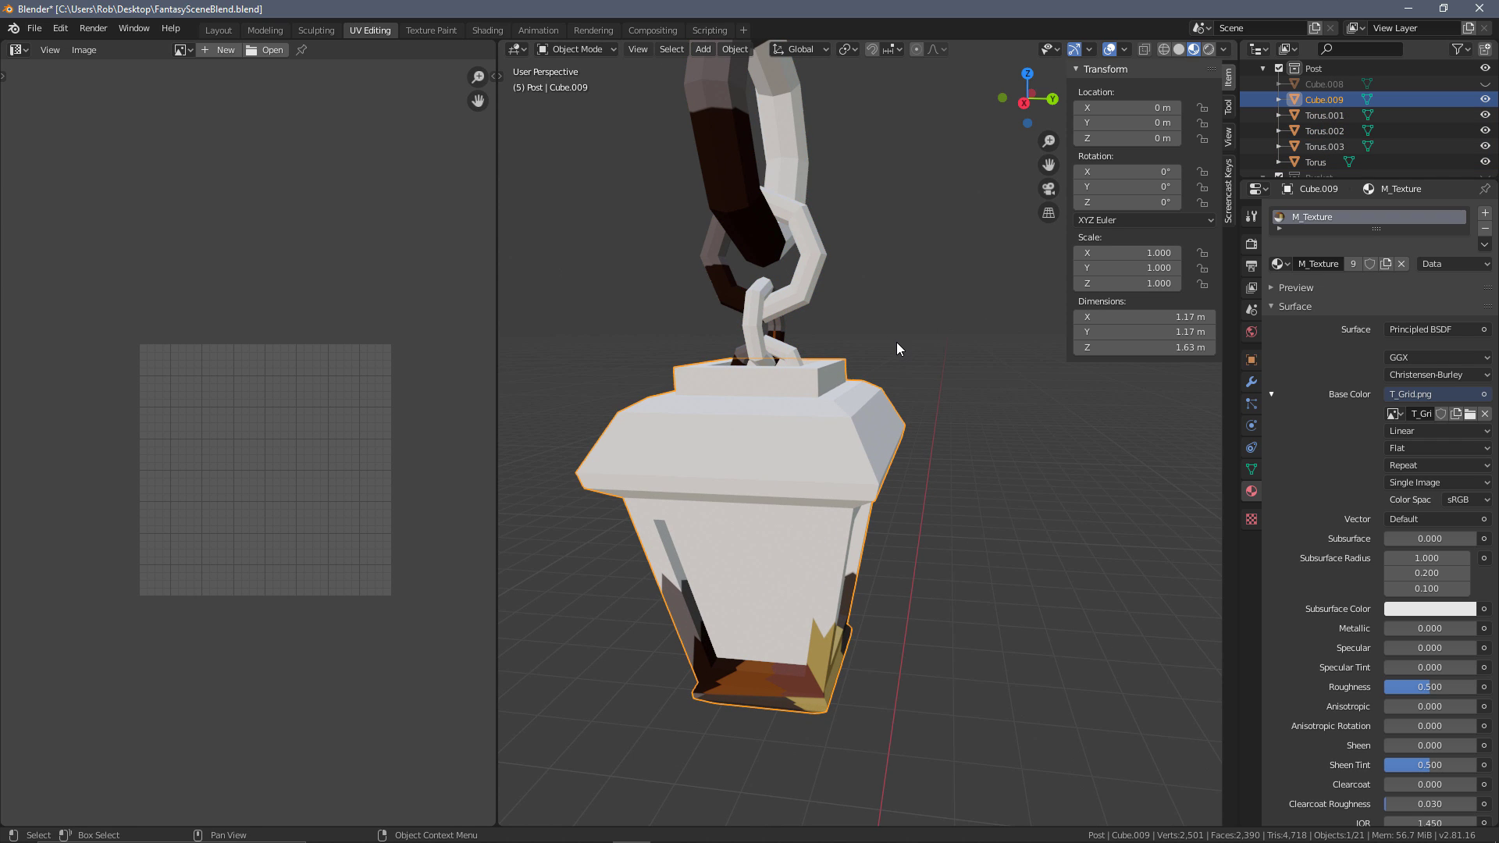
middle_drag(889, 490, 894, 423)
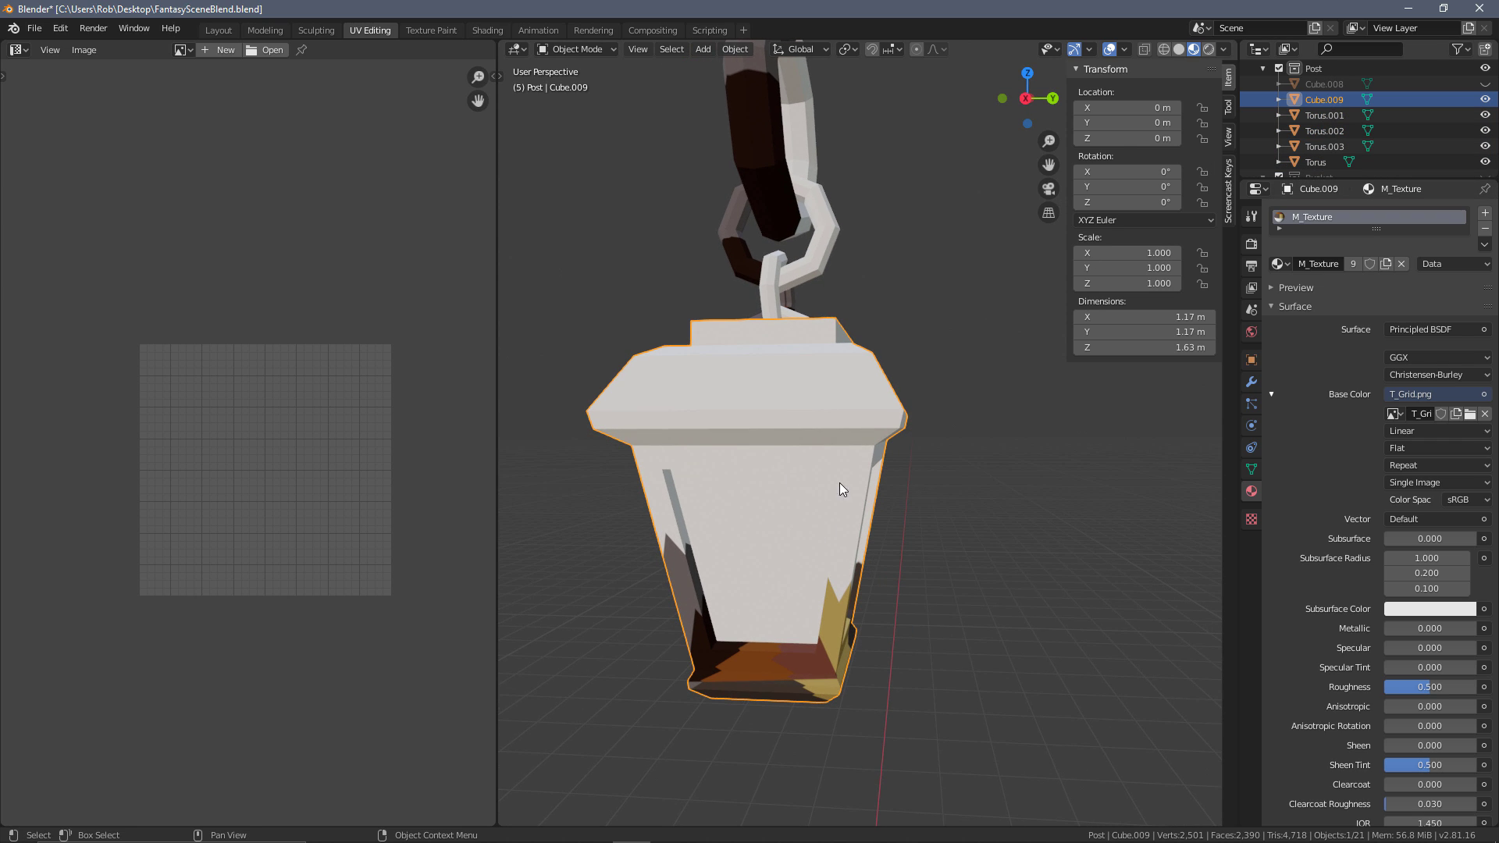
key(Tab)
middle_drag(787, 515, 709, 439)
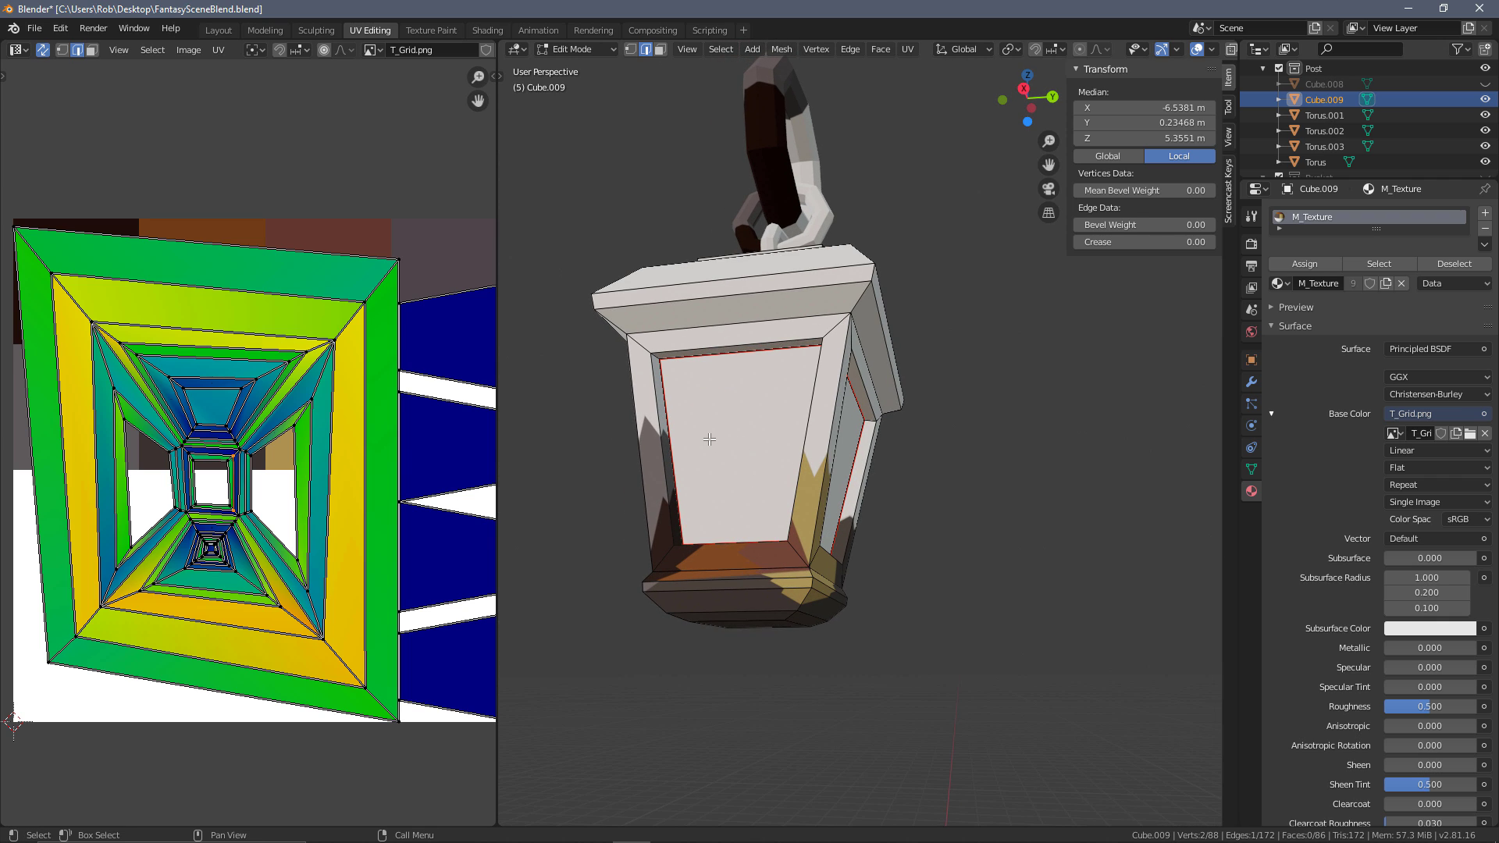
key(3)
click(728, 438)
alt+middle_drag(870, 492, 776, 468)
shift+click(776, 467)
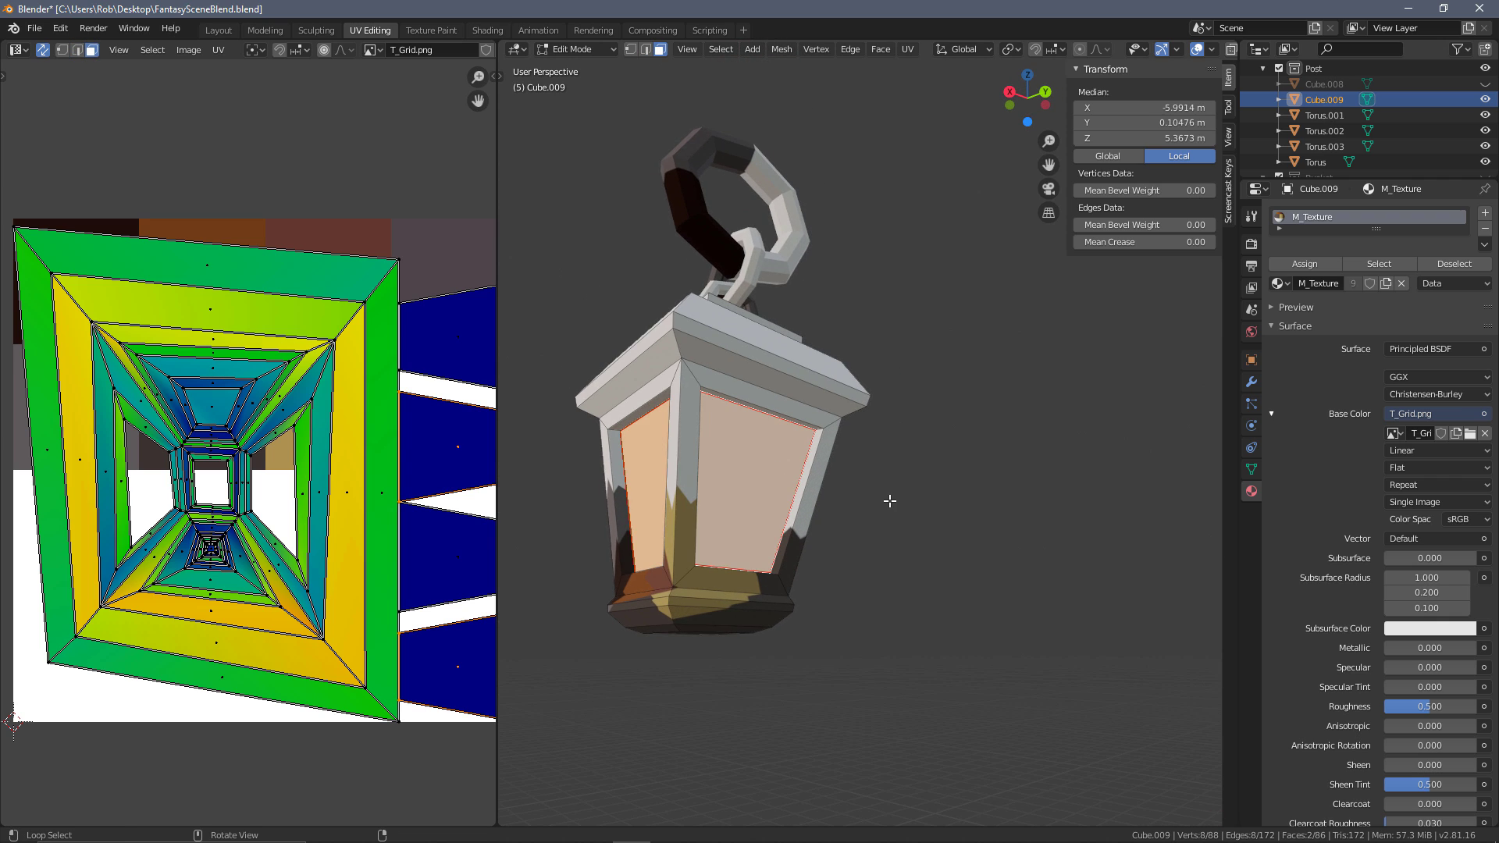
alt+middle_drag(891, 502, 833, 500)
shift+click(832, 500)
alt+middle_drag(1093, 492, 1024, 472)
shift+click(1043, 464)
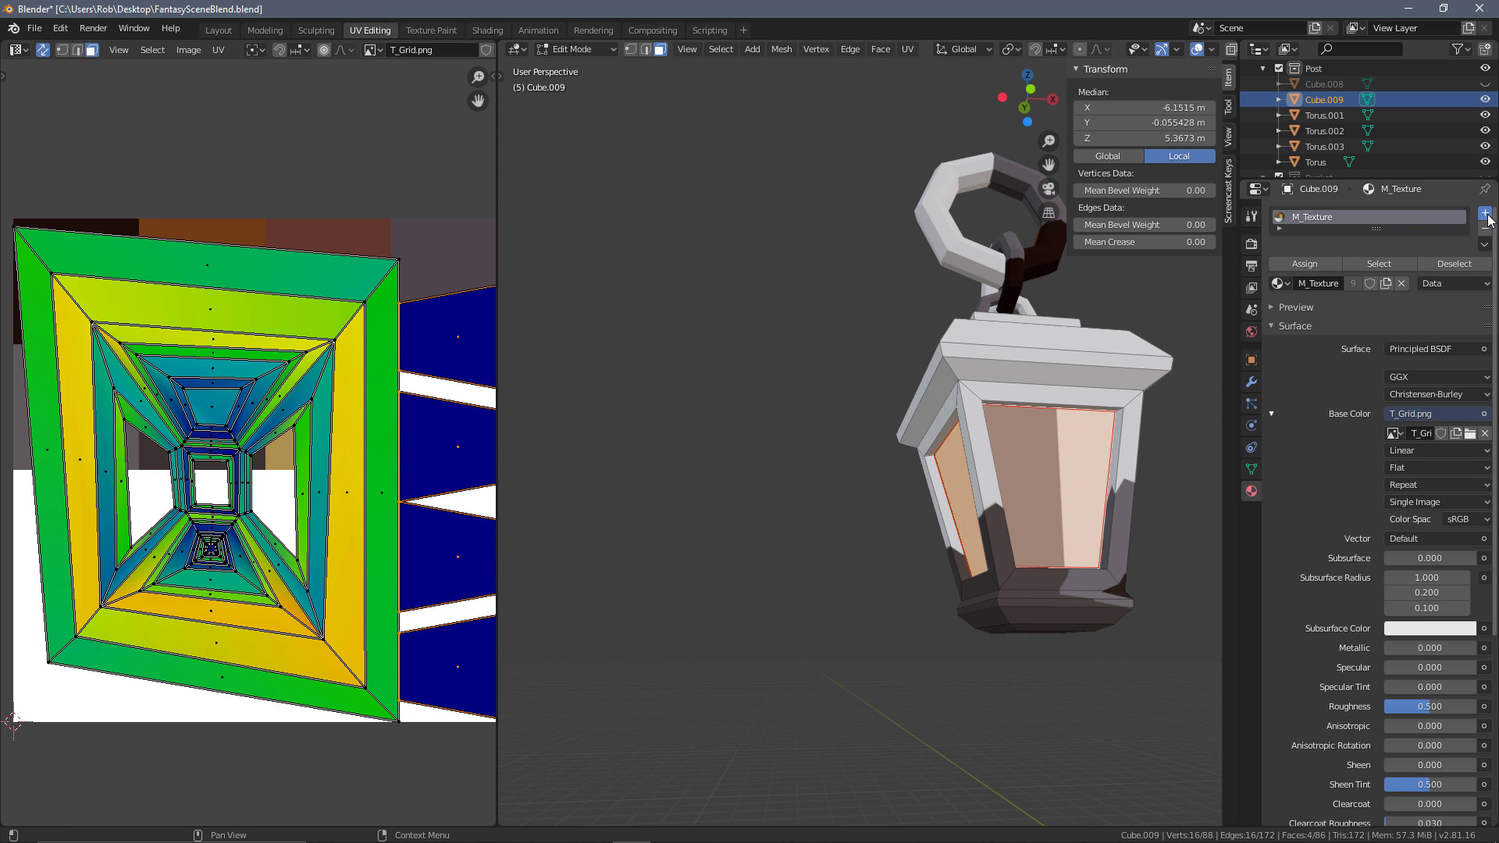
Add a second material slot to the lantern body and fill it with the existing Wood material
click(1485, 213)
click(1280, 320)
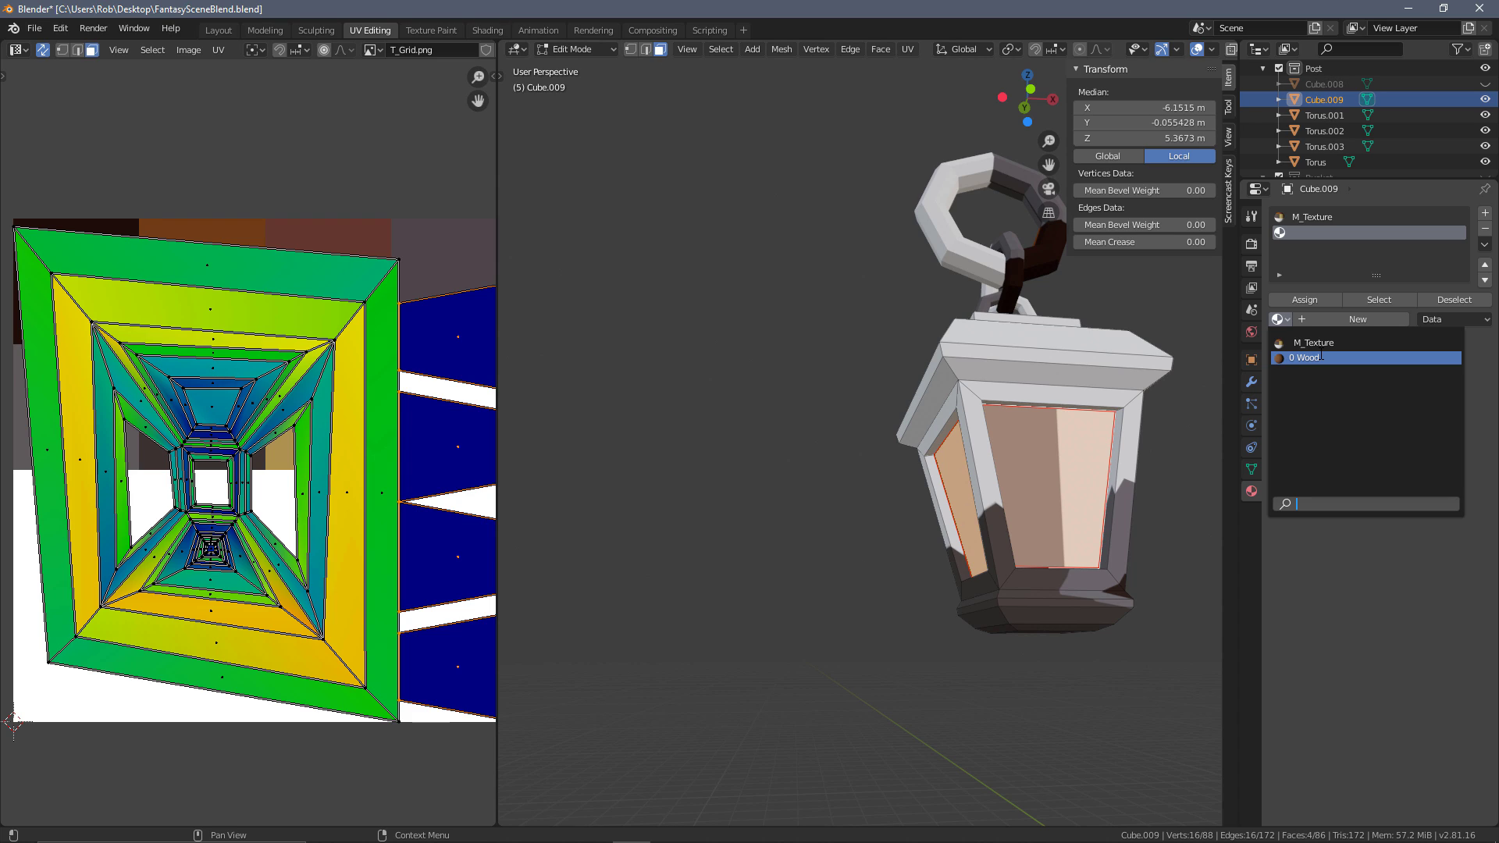
click(1321, 357)
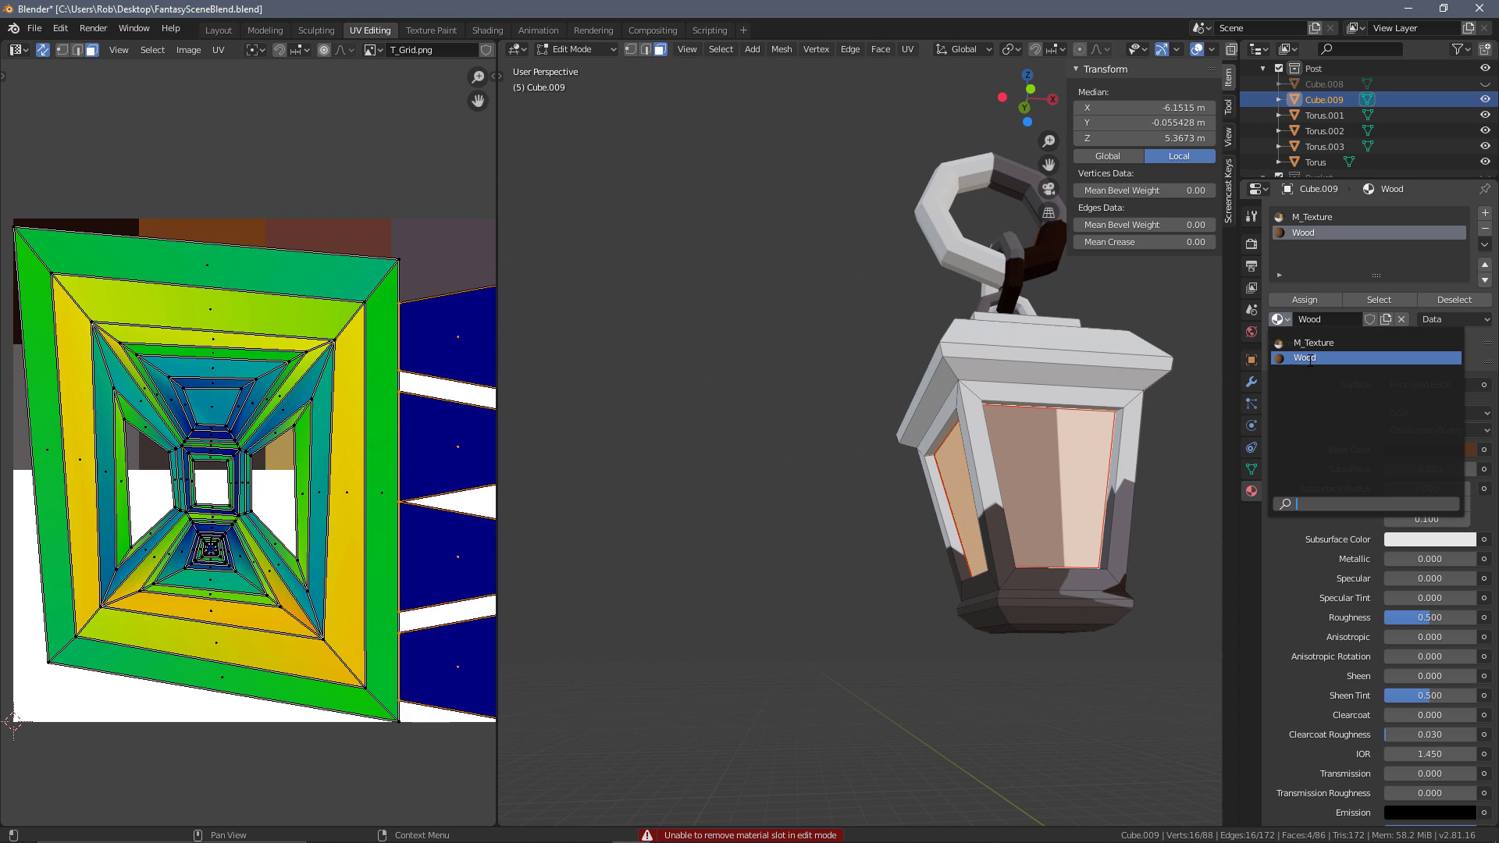
click(1323, 357)
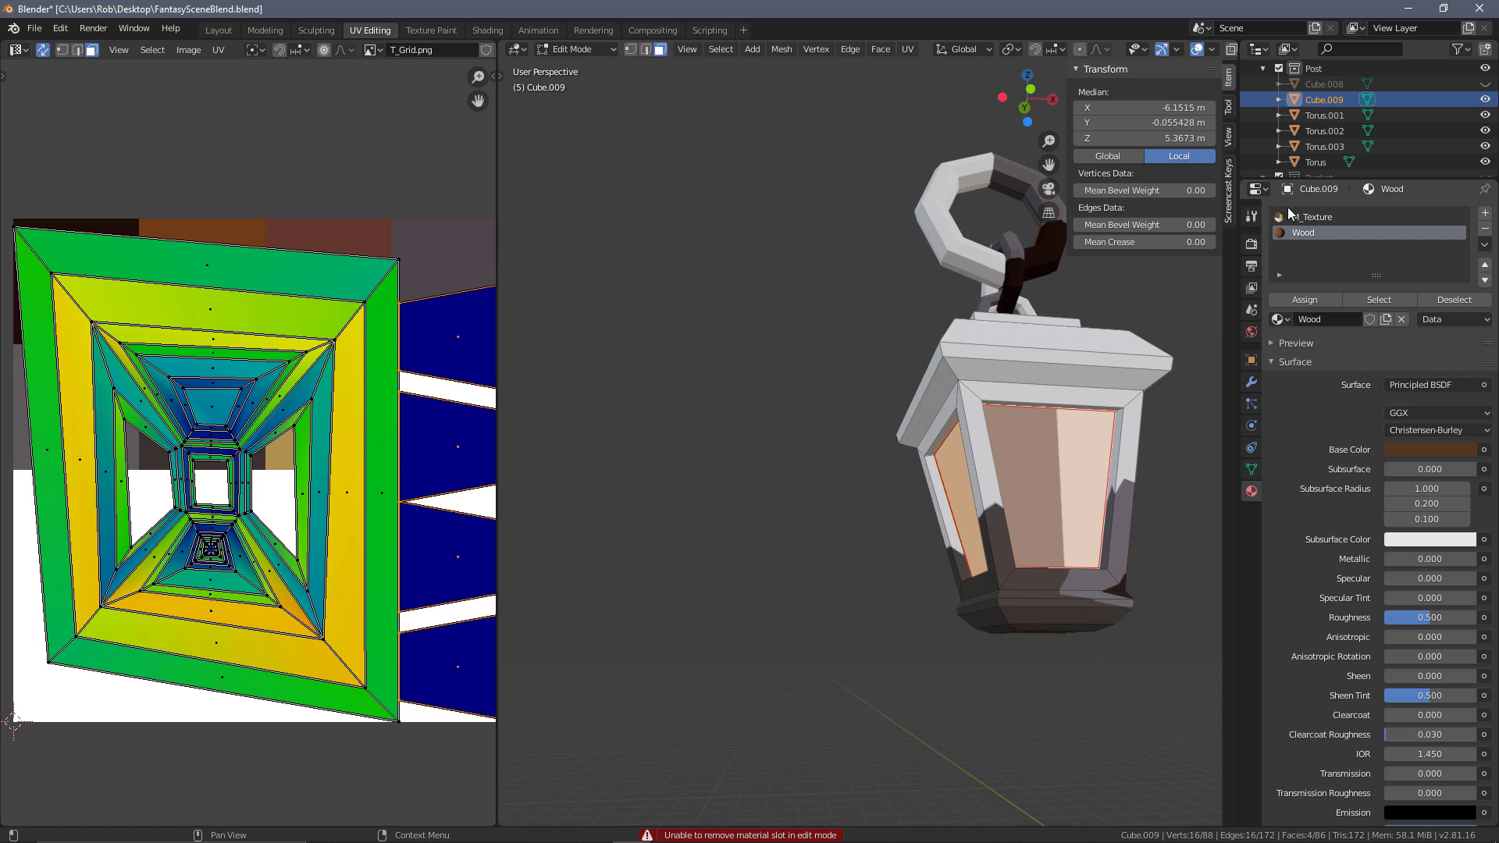
Change the Wood material's base color to a bright yellow and assign the material to the four selected window panes
click(1454, 449)
drag(1368, 310, 1347, 318)
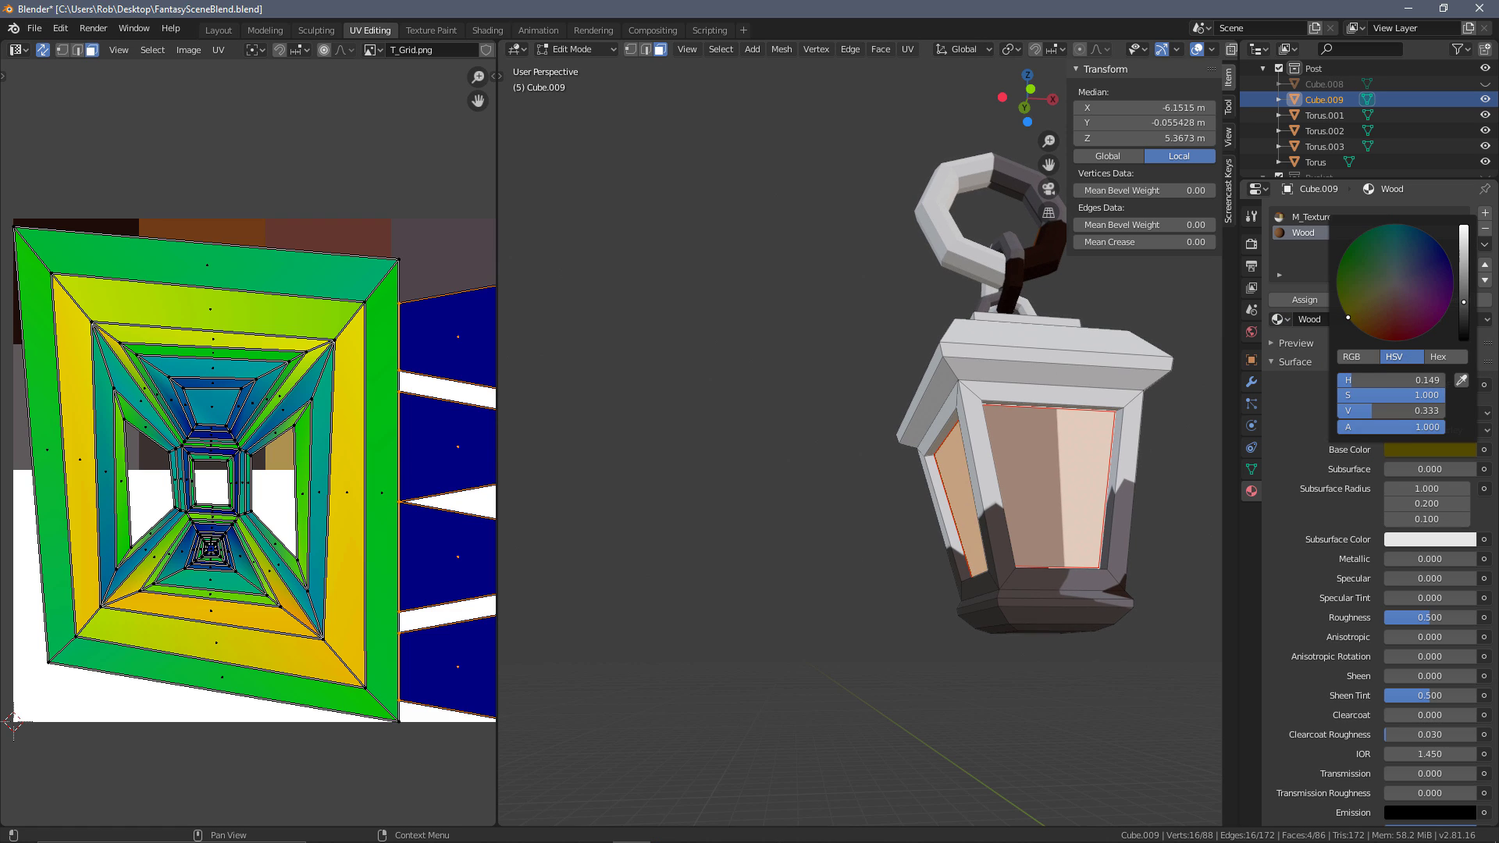
drag(1465, 316, 1465, 234)
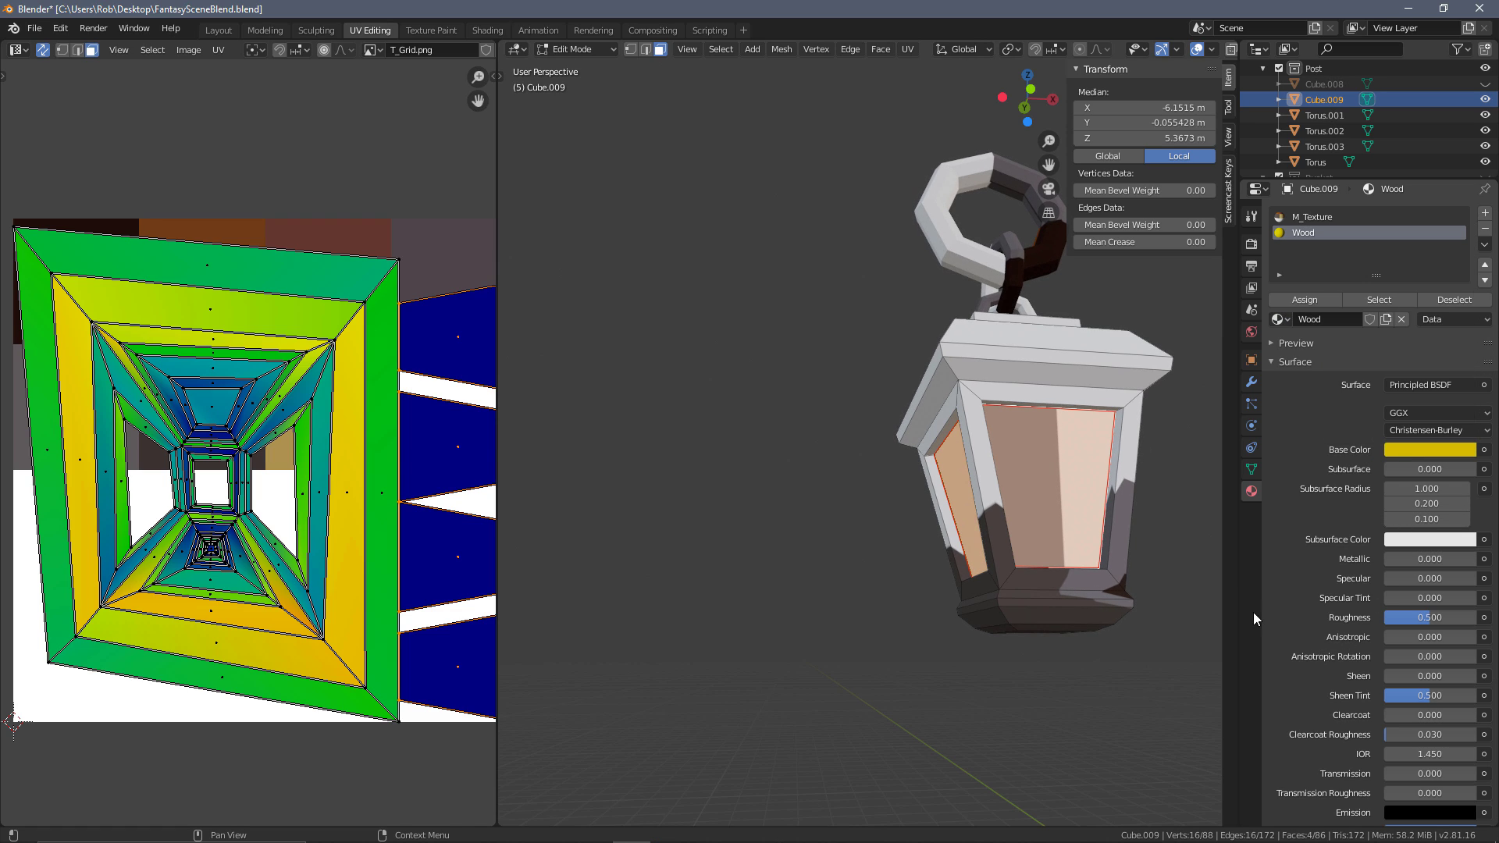
scroll(1372, 658, down, 1)
scroll(1305, 372, up, 1)
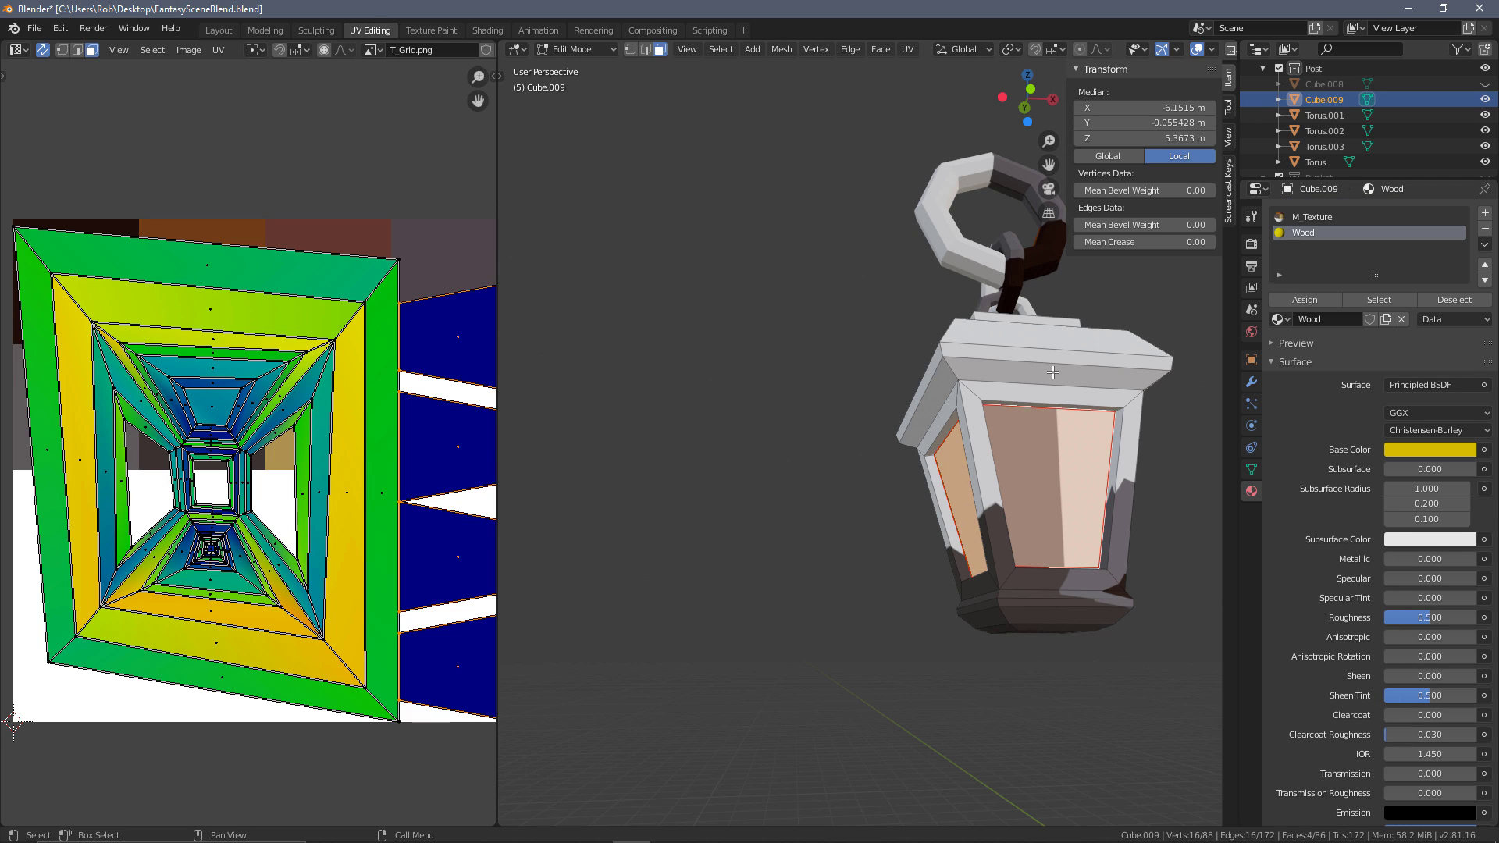
click(1304, 300)
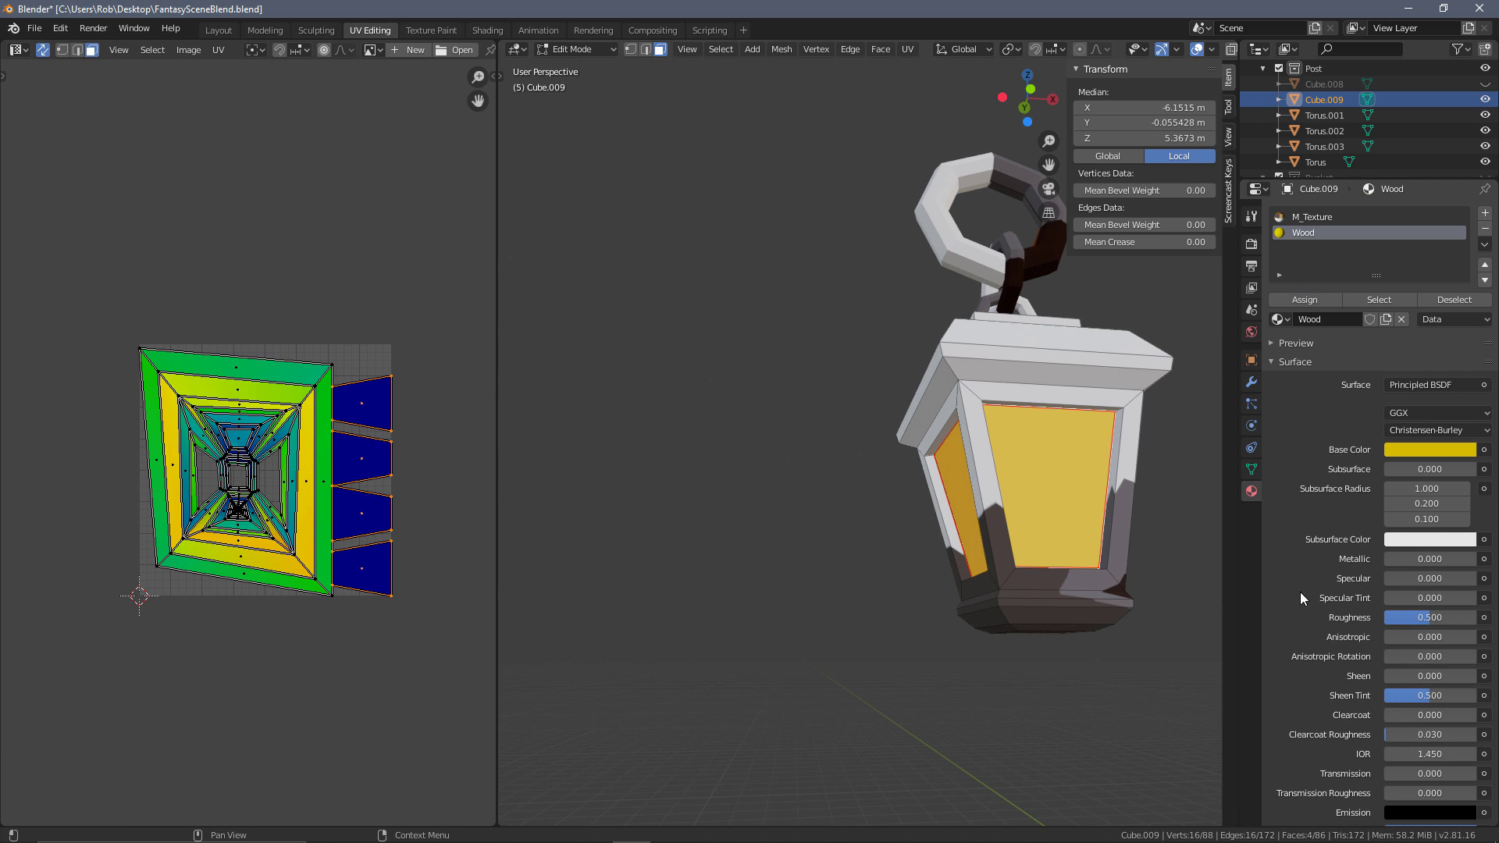
Set the window material's emission to a warm yellow-orange with hue 0.127, saturation 0.952 and value 0.867
scroll(1387, 602, down, 4)
click(1432, 687)
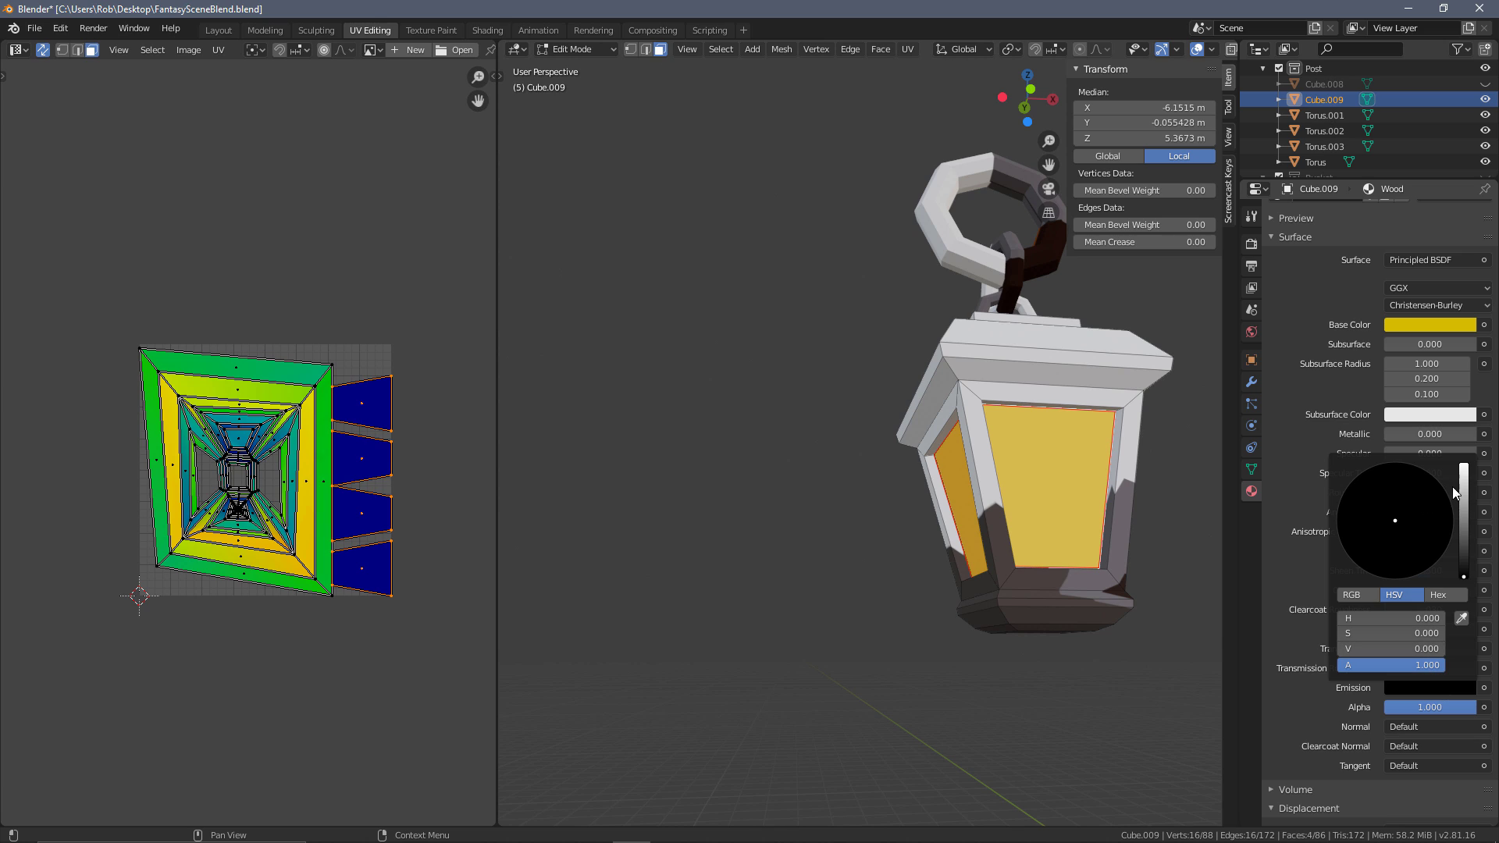
drag(1466, 494, 1464, 477)
drag(1374, 531, 1355, 559)
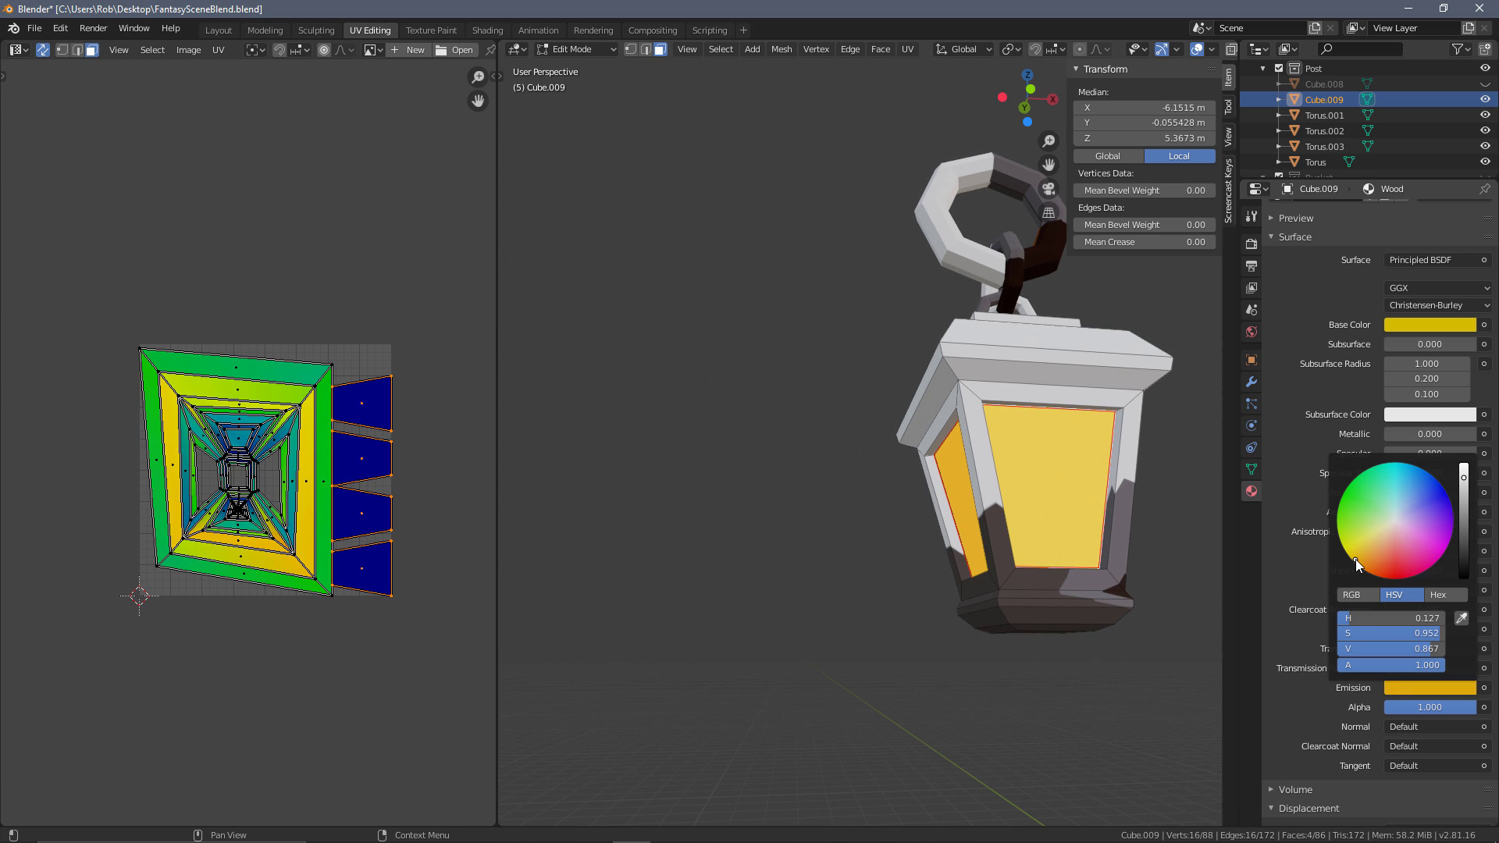
mouse_move(921, 546)
middle_down()
mouse_move(1078, 539)
mouse_move(907, 539)
middle_up()
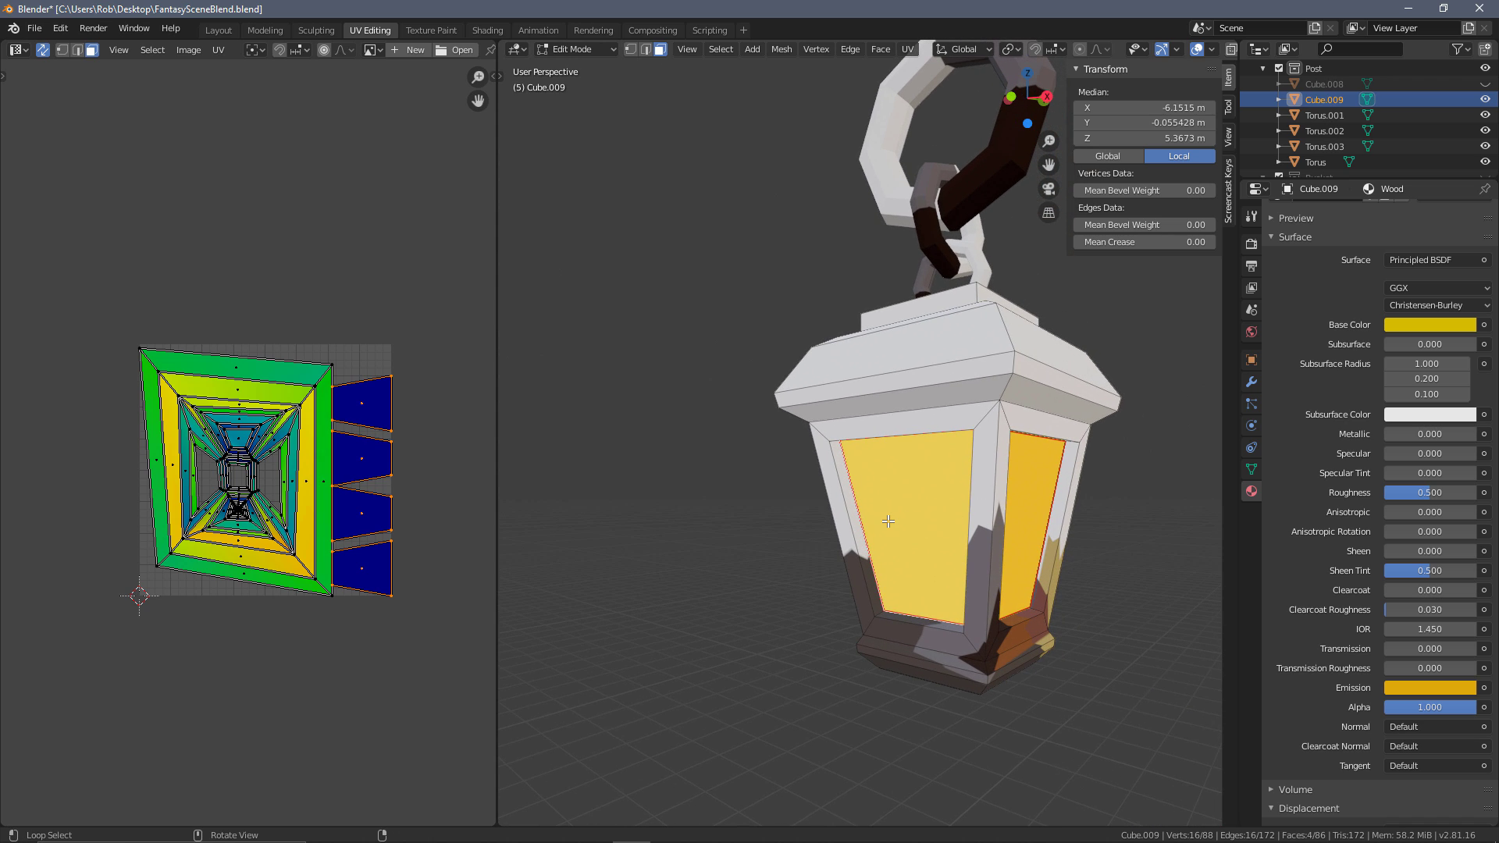
Deselect the panes and examine the lantern body's roof, underside and UV layout
key(alt+a)
scroll(1148, 472, down, 3)
middle_drag(1147, 472, 908, 432)
scroll(908, 432, up, 4)
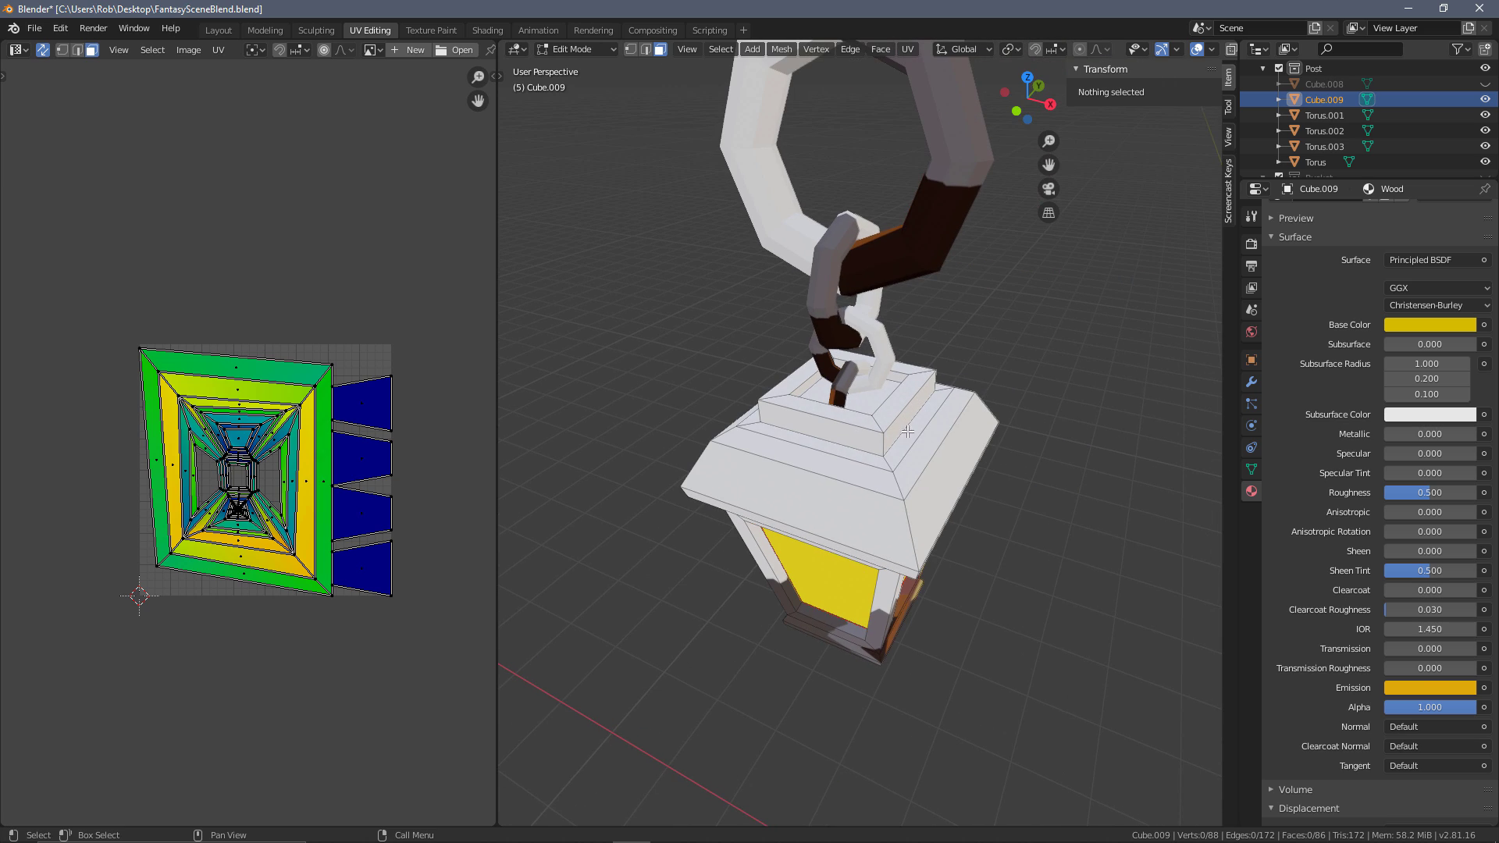
click(910, 432)
scroll(925, 447, up, 1)
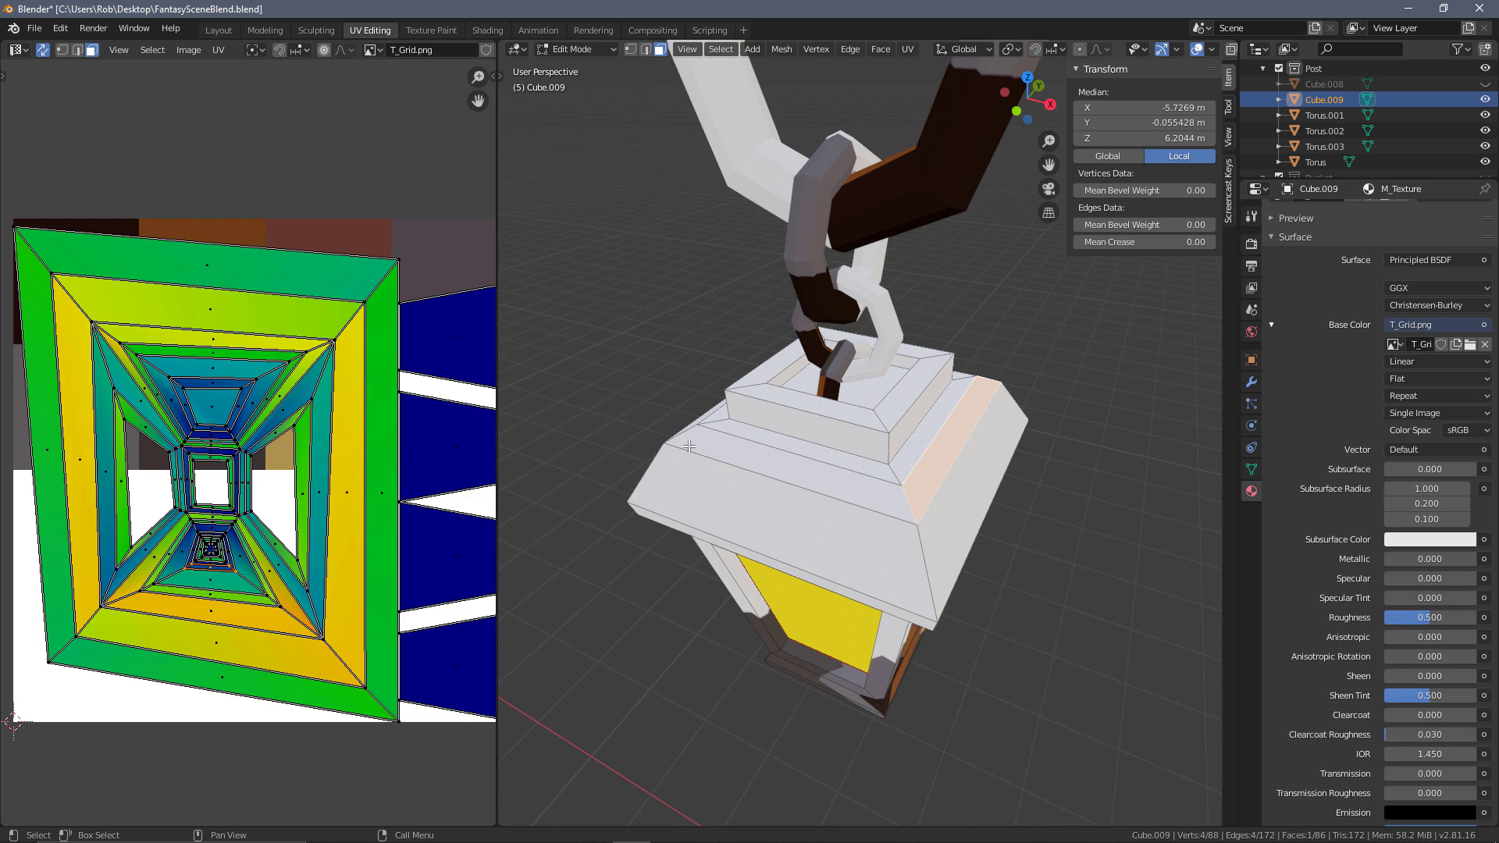
scroll(689, 446, down, 1)
scroll(449, 456, down, 2)
scroll(907, 454, up, 1)
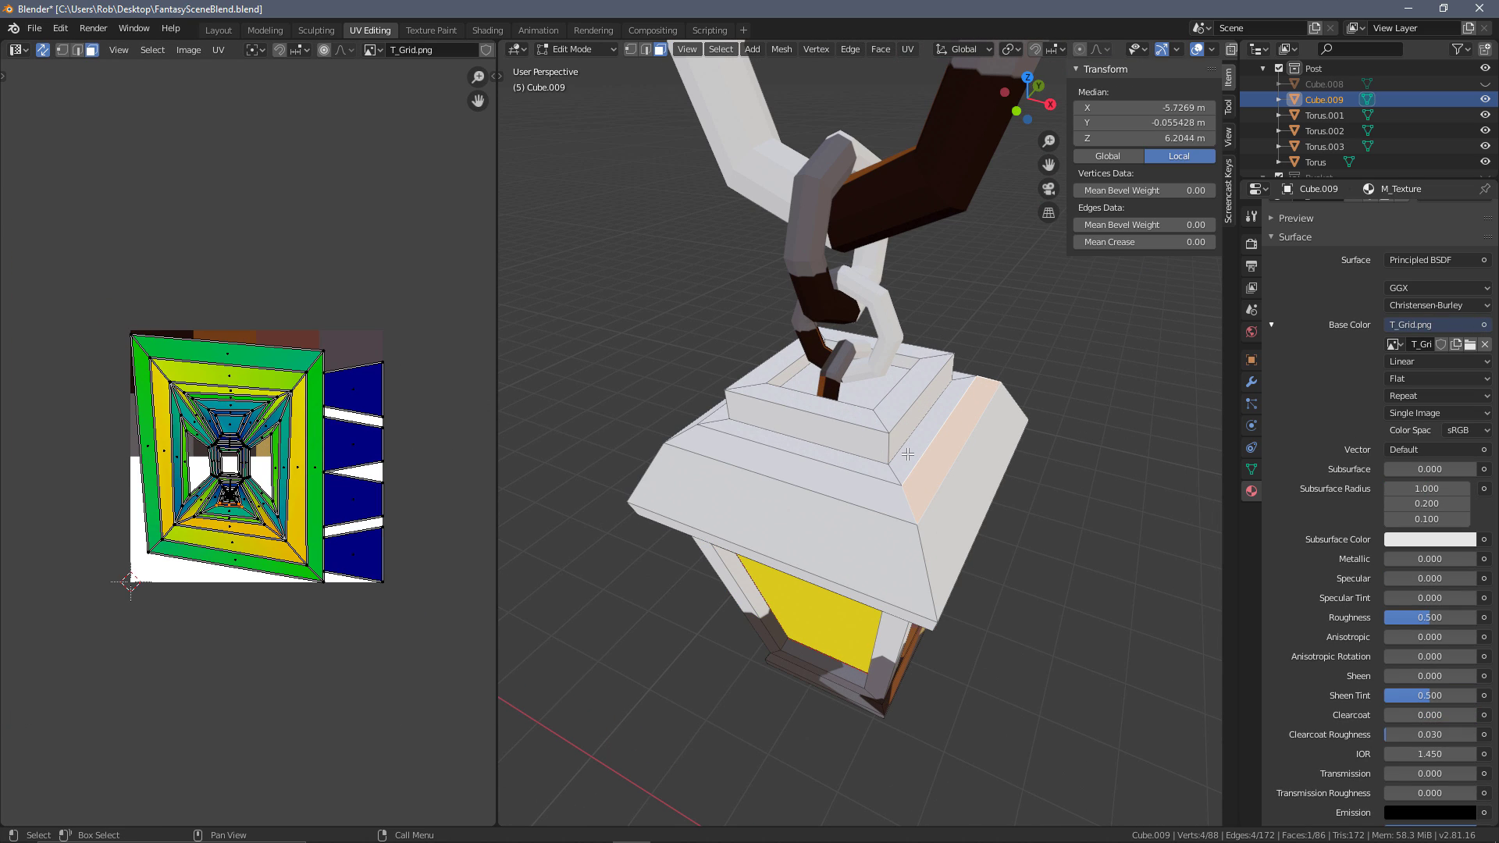
key(1)
middle_drag(973, 582, 864, 391)
Mark the four border edges of the lantern body's bottom face as UV seams
key(2)
key(3)
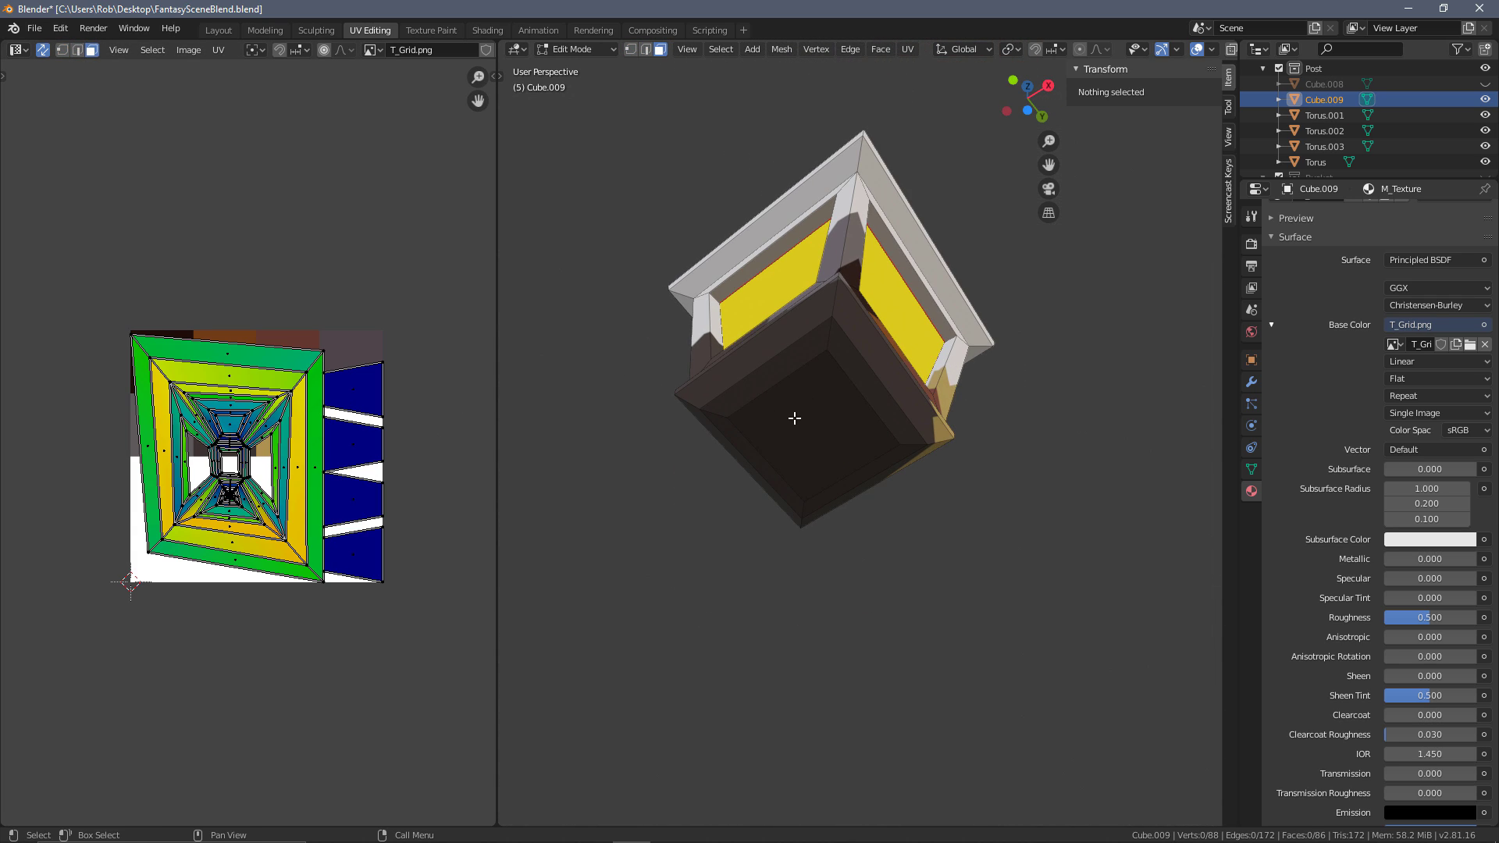
click(826, 428)
key(2)
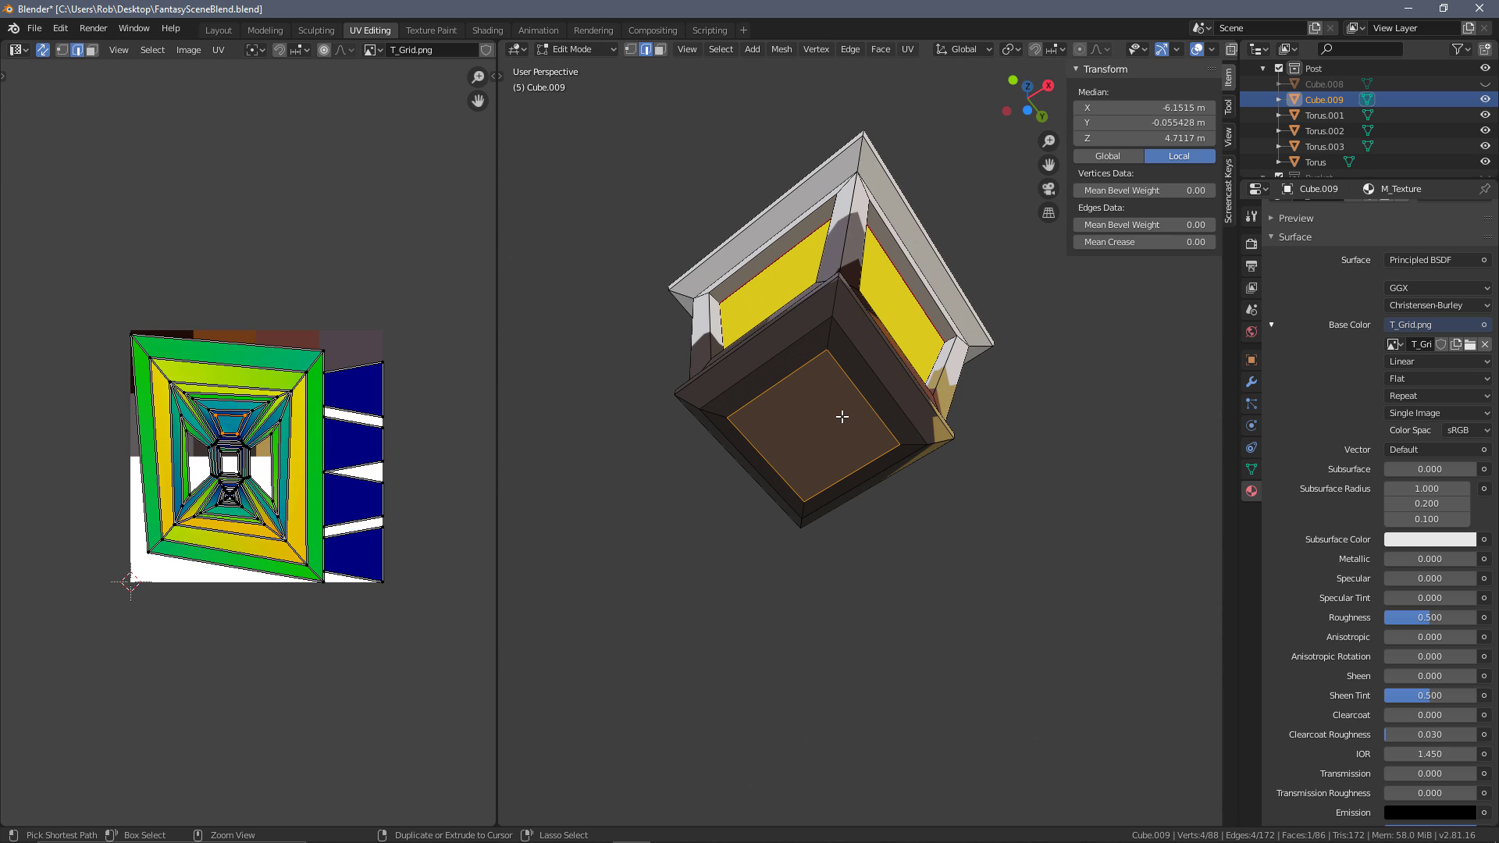
key(ctrl+e)
click(835, 415)
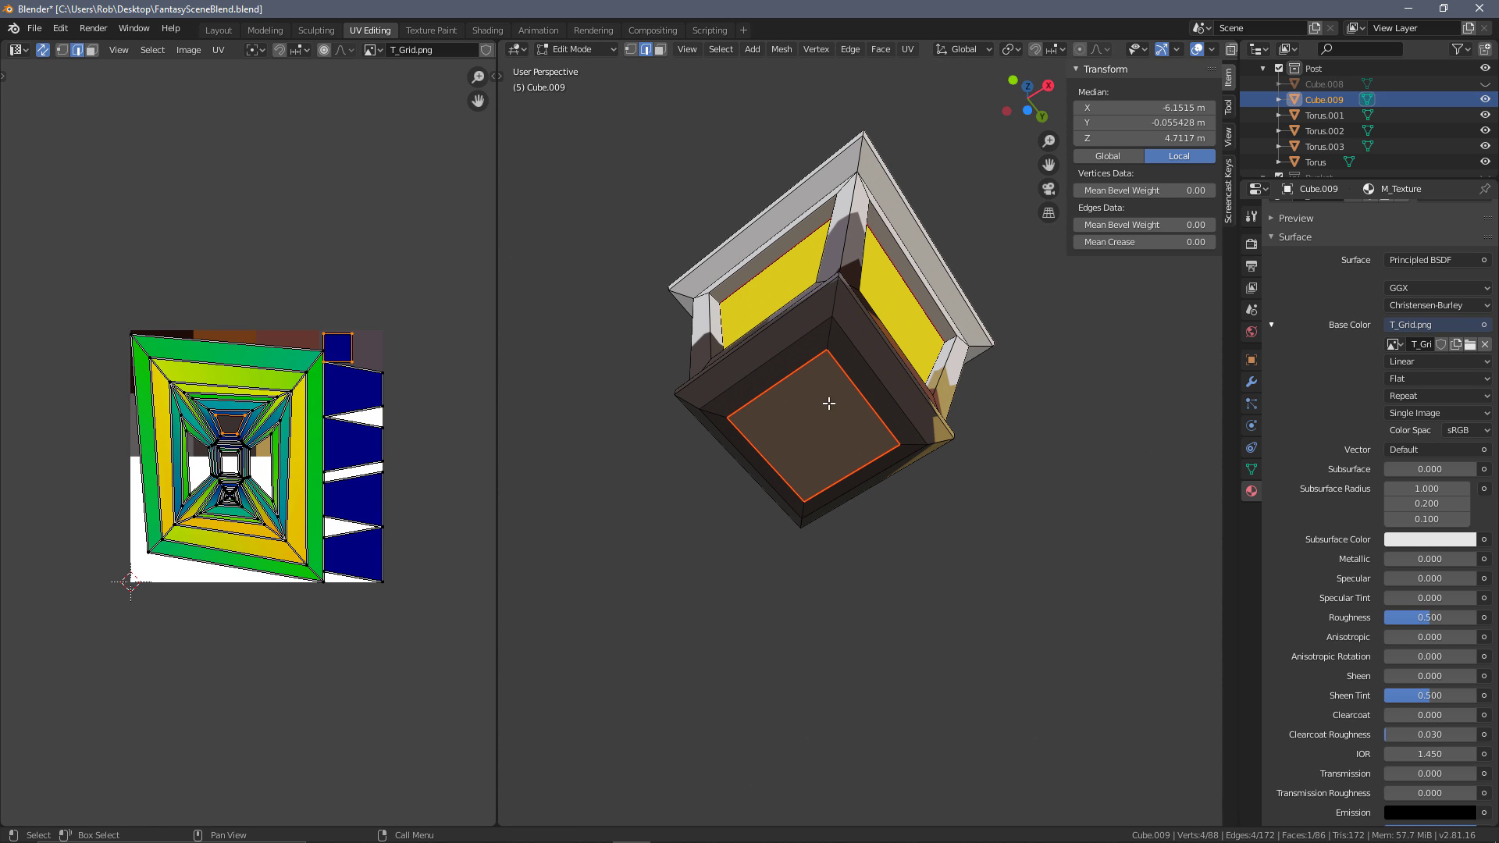
Select the continuous edge path along one corner of the lantern body, from base to roof, and mark it as a UV seam
middle_drag(897, 415, 804, 409)
click(804, 409)
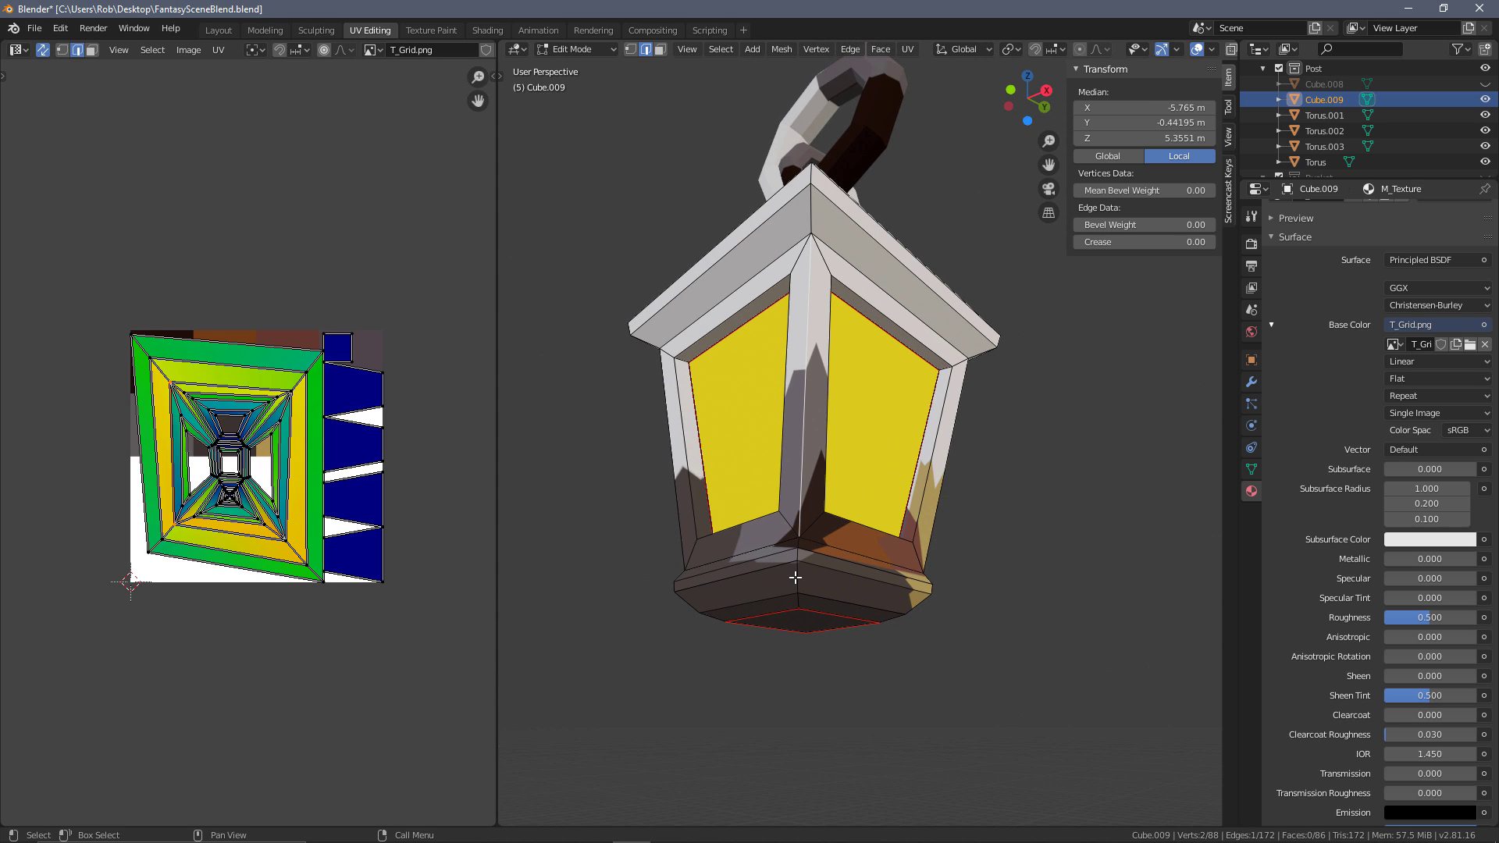
key(alt+a)
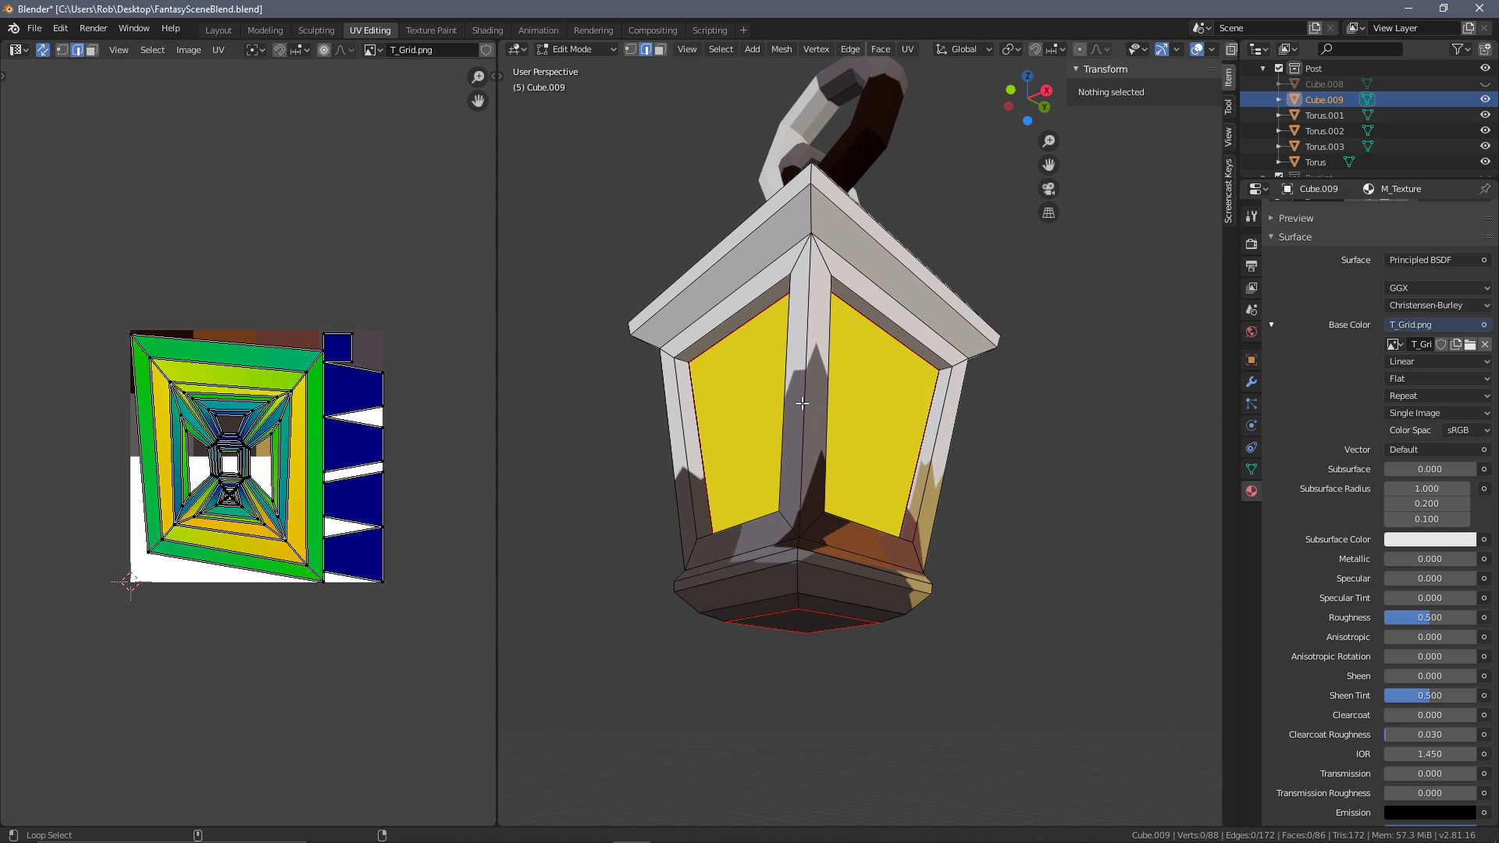
alt+click(804, 406)
alt+click(799, 601)
mouse_move(860, 491)
middle_down()
mouse_move(864, 439)
mouse_move(865, 468)
mouse_move(812, 517)
mouse_move(880, 497)
middle_up()
ctrl+click(812, 517)
key(ctrl+e)
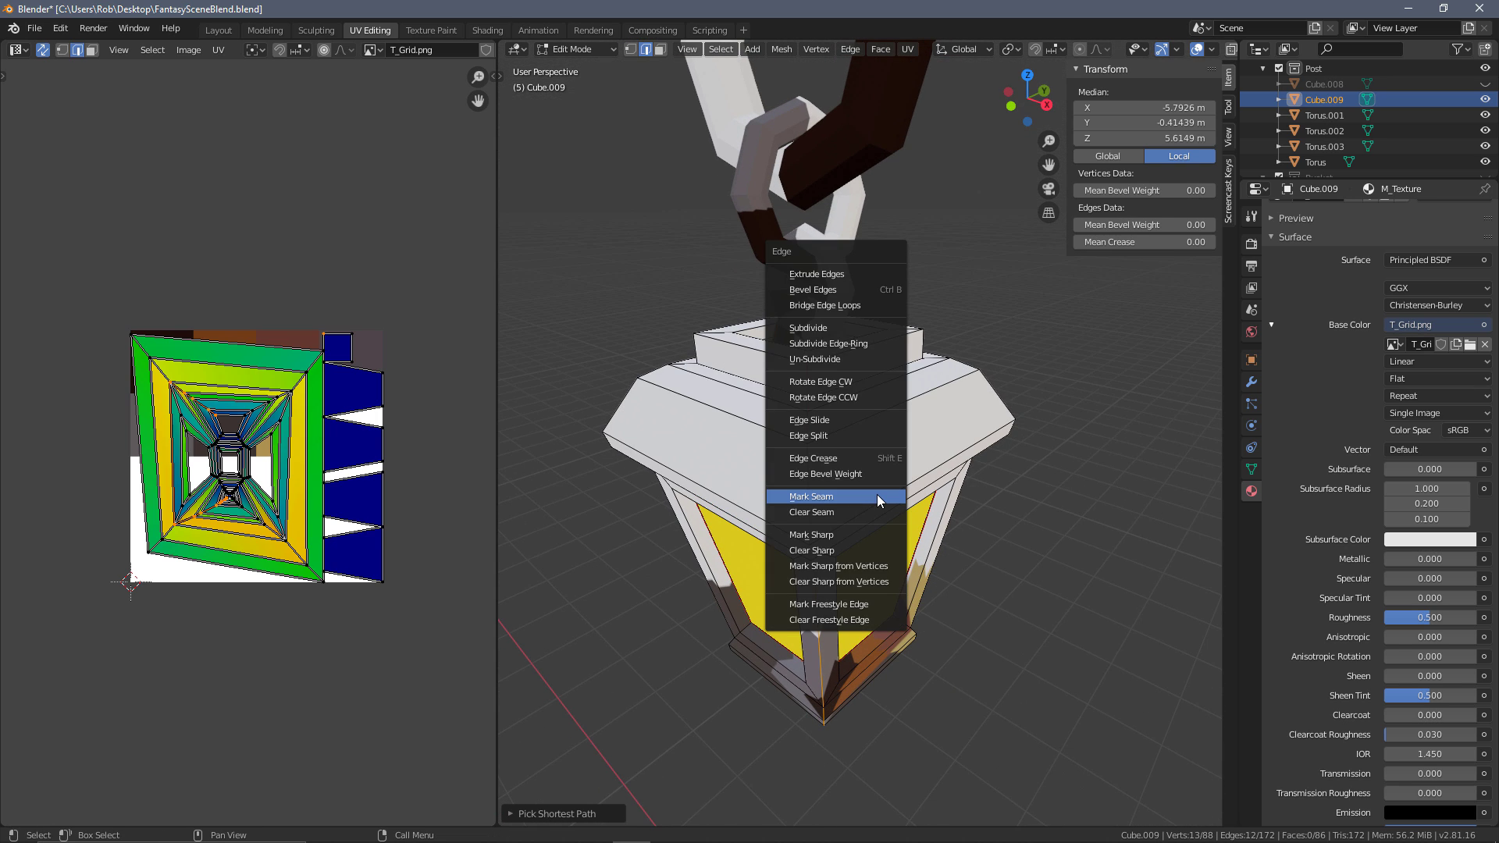
click(880, 497)
Mark the borders of the sunken face in the lantern's top and the adjoining inner corner edge as UV seams
middle_drag(605, 518, 747, 289)
scroll(683, 378, up, 5)
key(3)
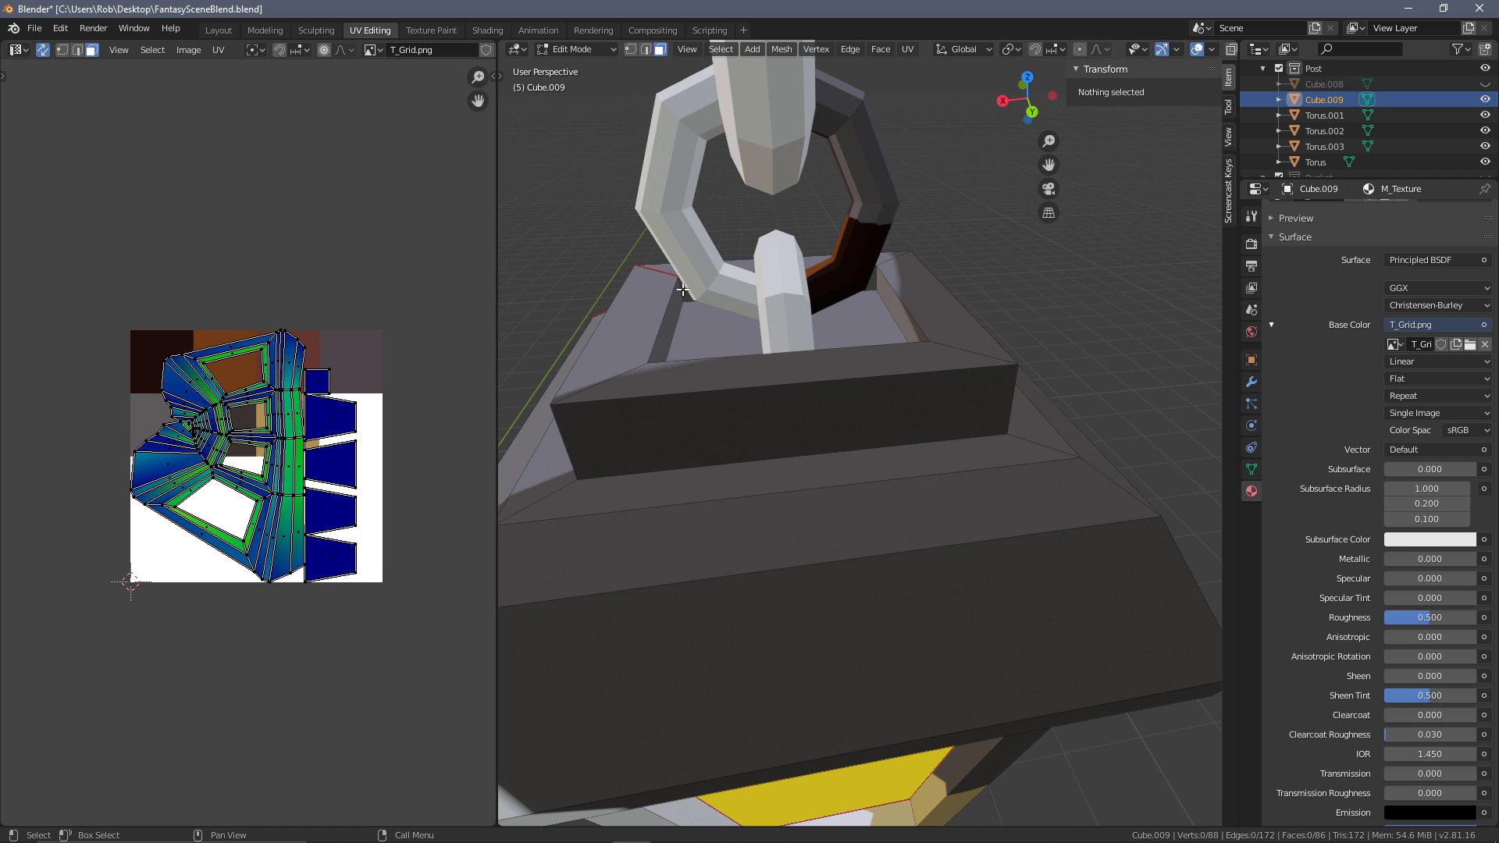
click(714, 328)
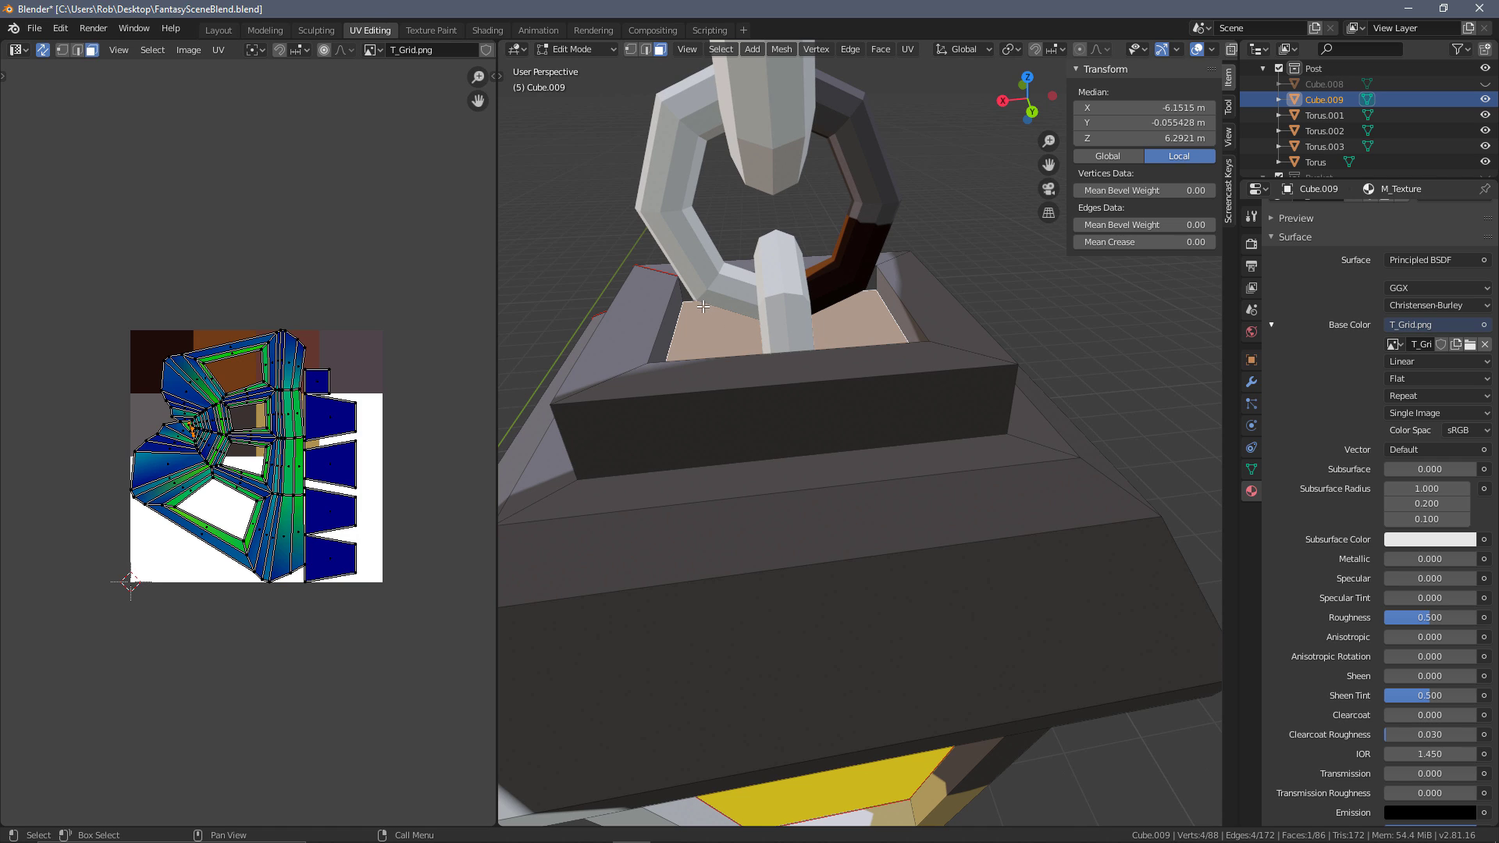
key(2)
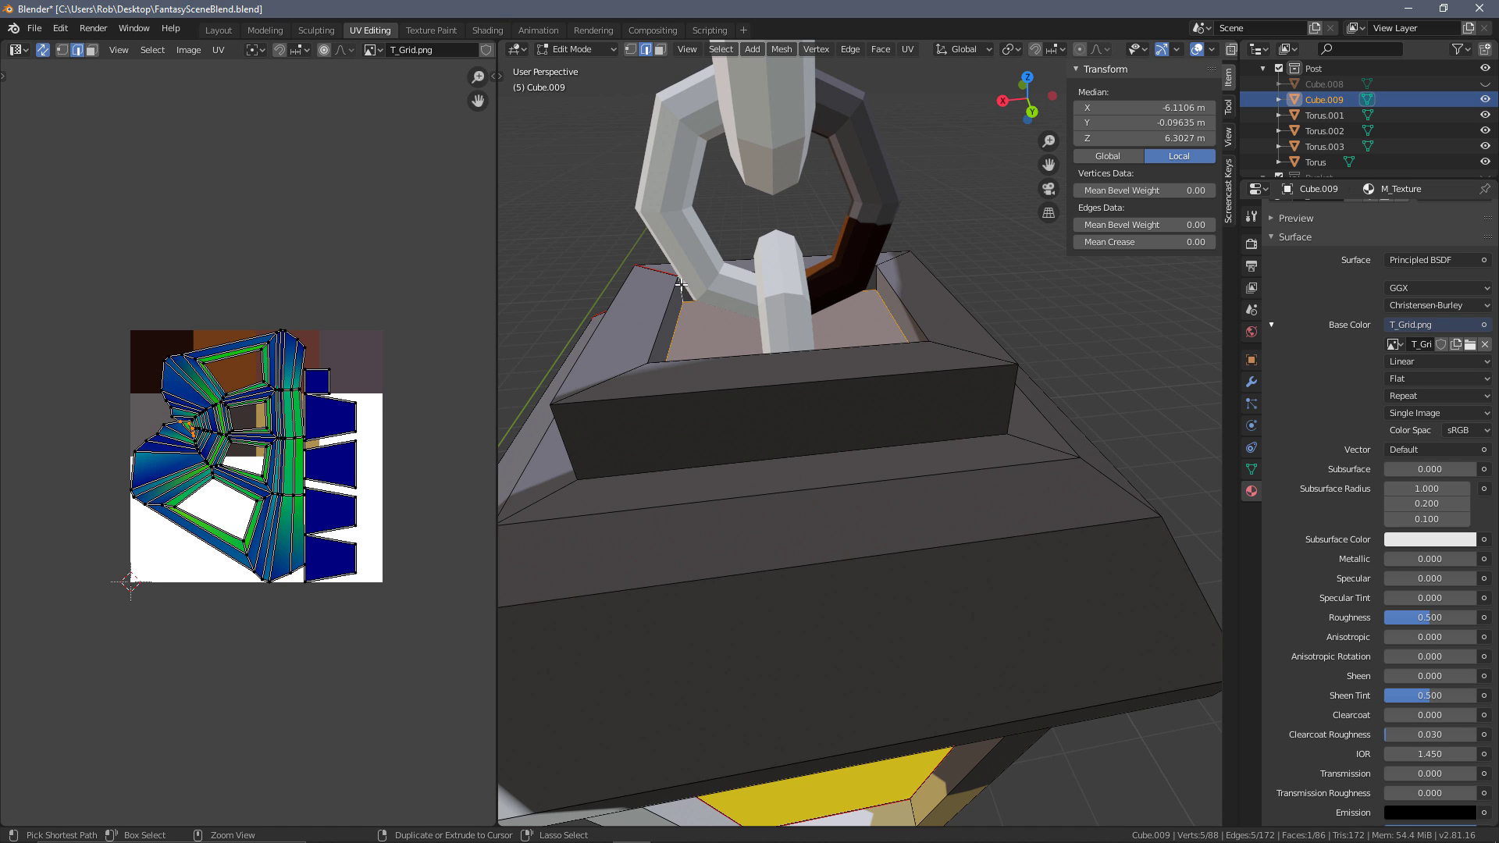
key(ctrl+e)
click(681, 287)
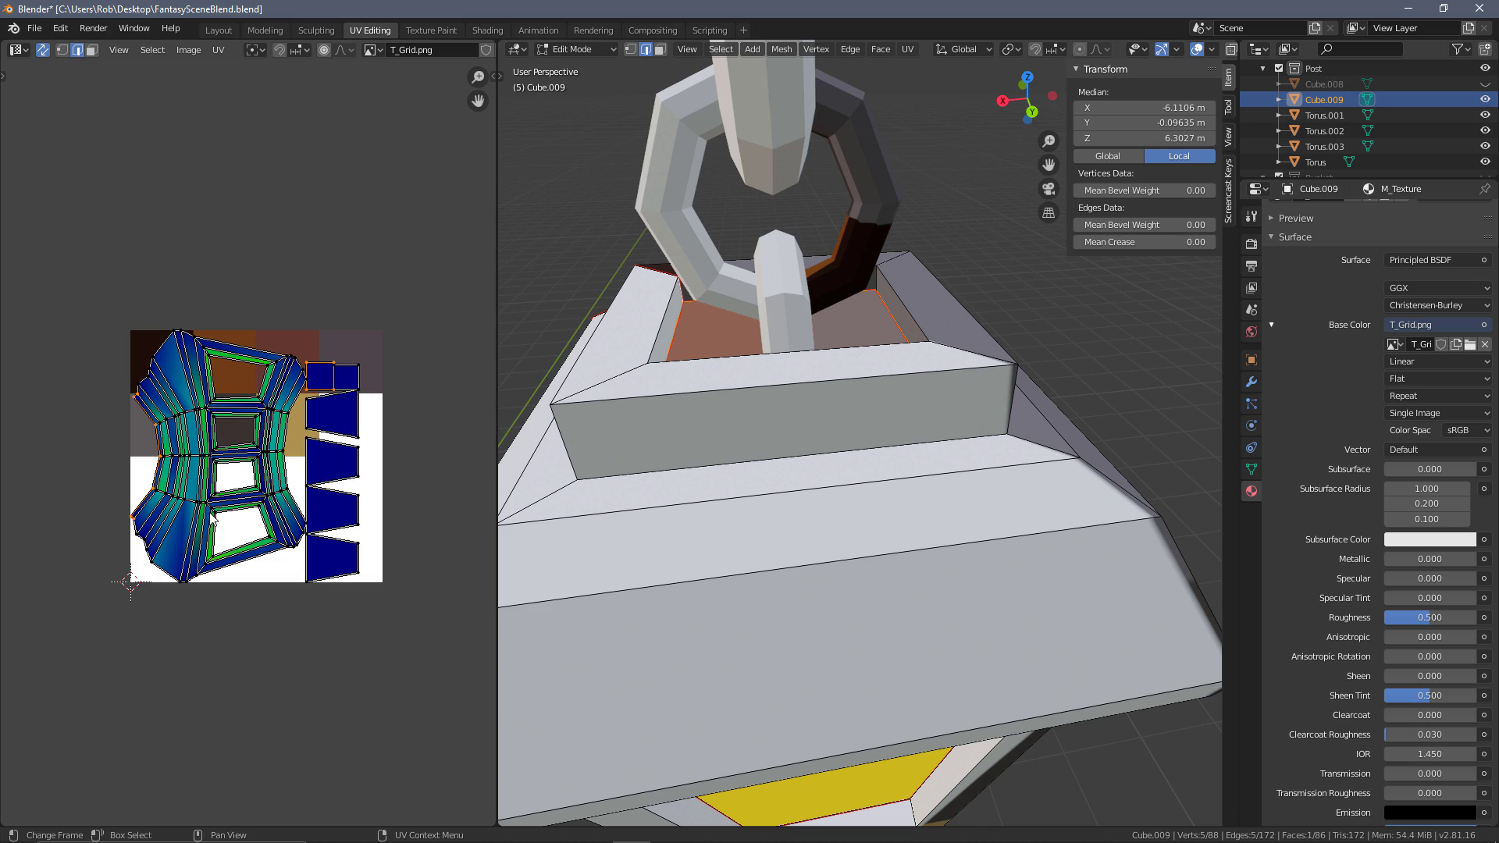
Mark the edge path along the diagonally opposite body corner, from the top recess down to the bottom face, as a UV seam
middle_drag(624, 538, 804, 298)
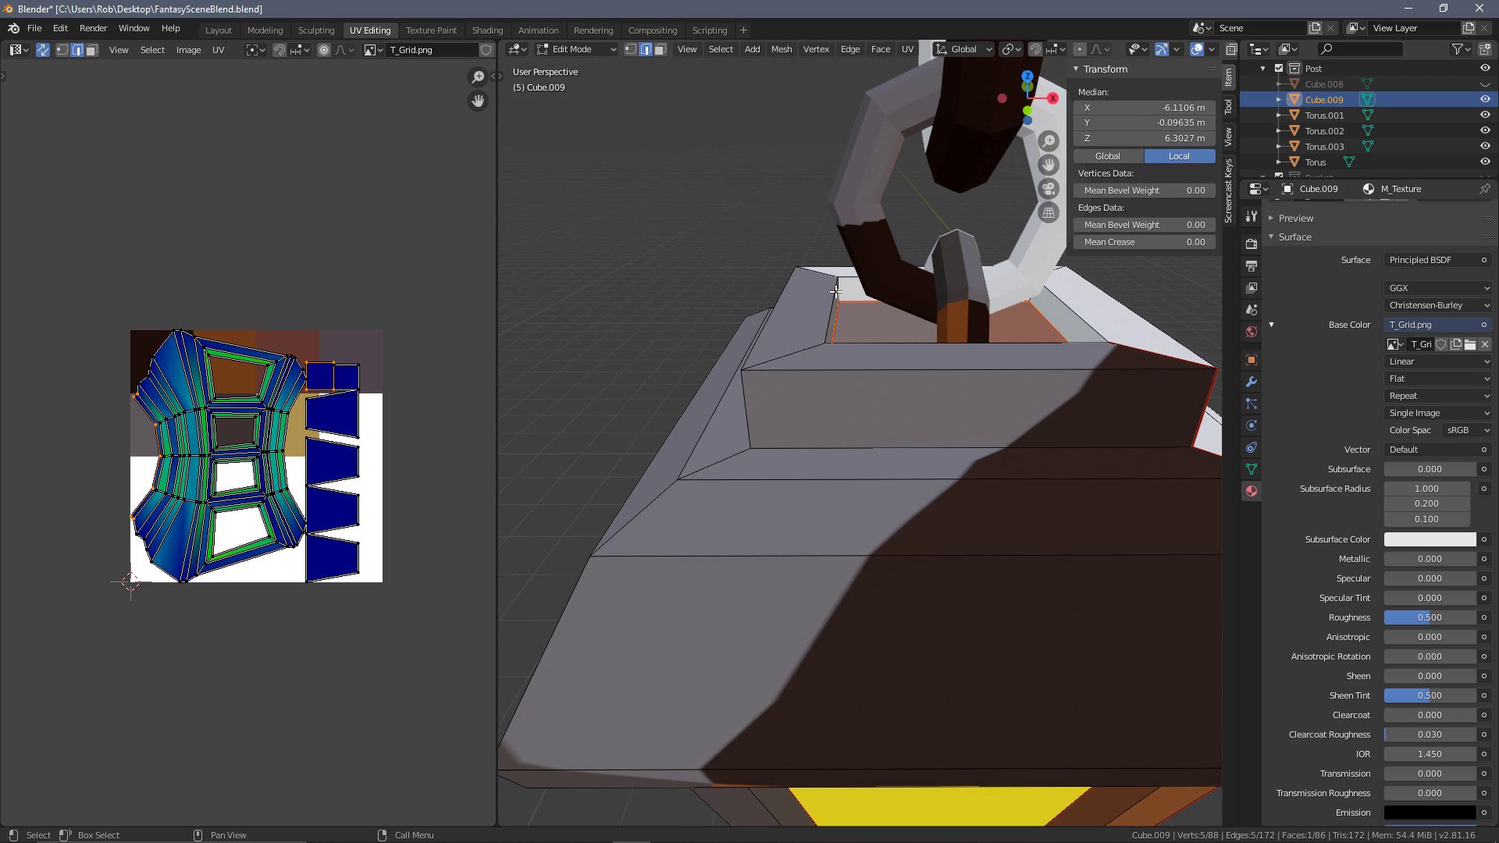
click(838, 289)
middle_drag(815, 391, 859, 375)
ctrl+middle_drag(859, 375, 873, 457)
ctrl+click(909, 492)
key(ctrl+e)
click(873, 457)
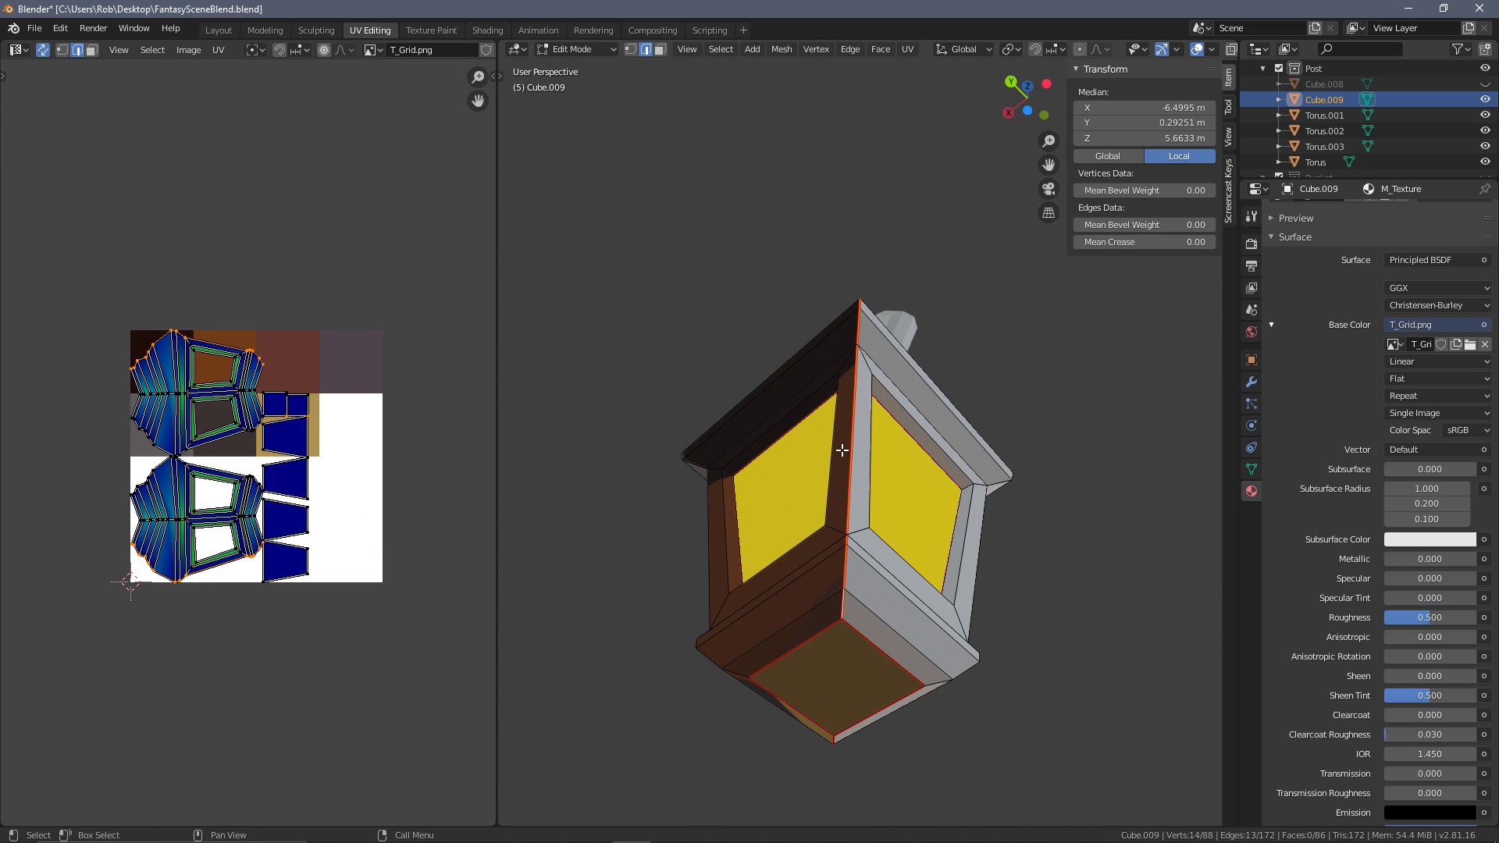
Inspect the lantern body's UV islands and the seam running down its first corner
scroll(69, 340, up, 3)
scroll(260, 388, down, 1)
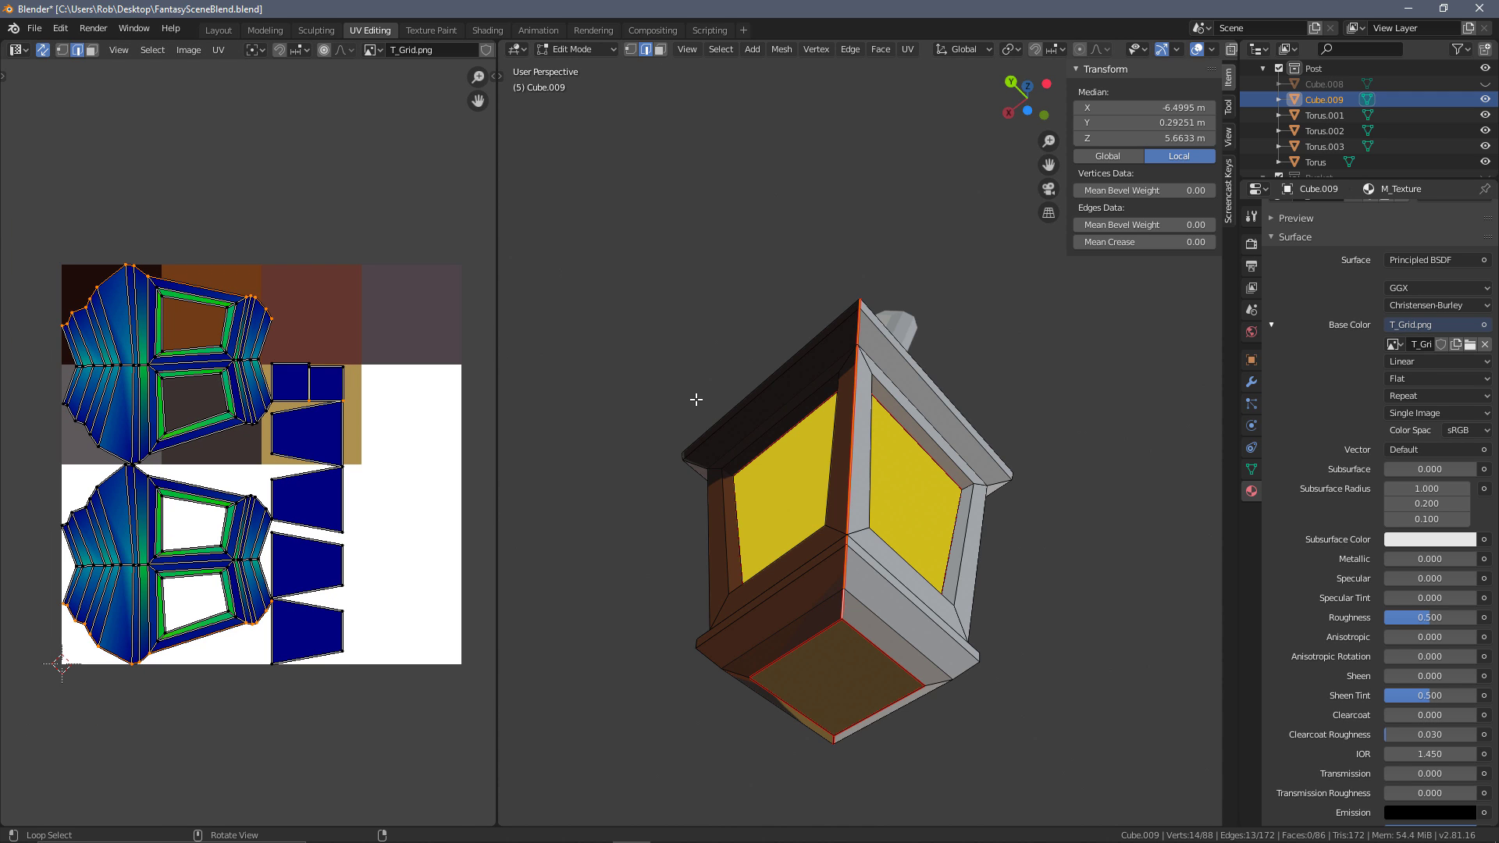
middle_drag(696, 401, 925, 464)
scroll(730, 469, up, 2)
click(696, 457)
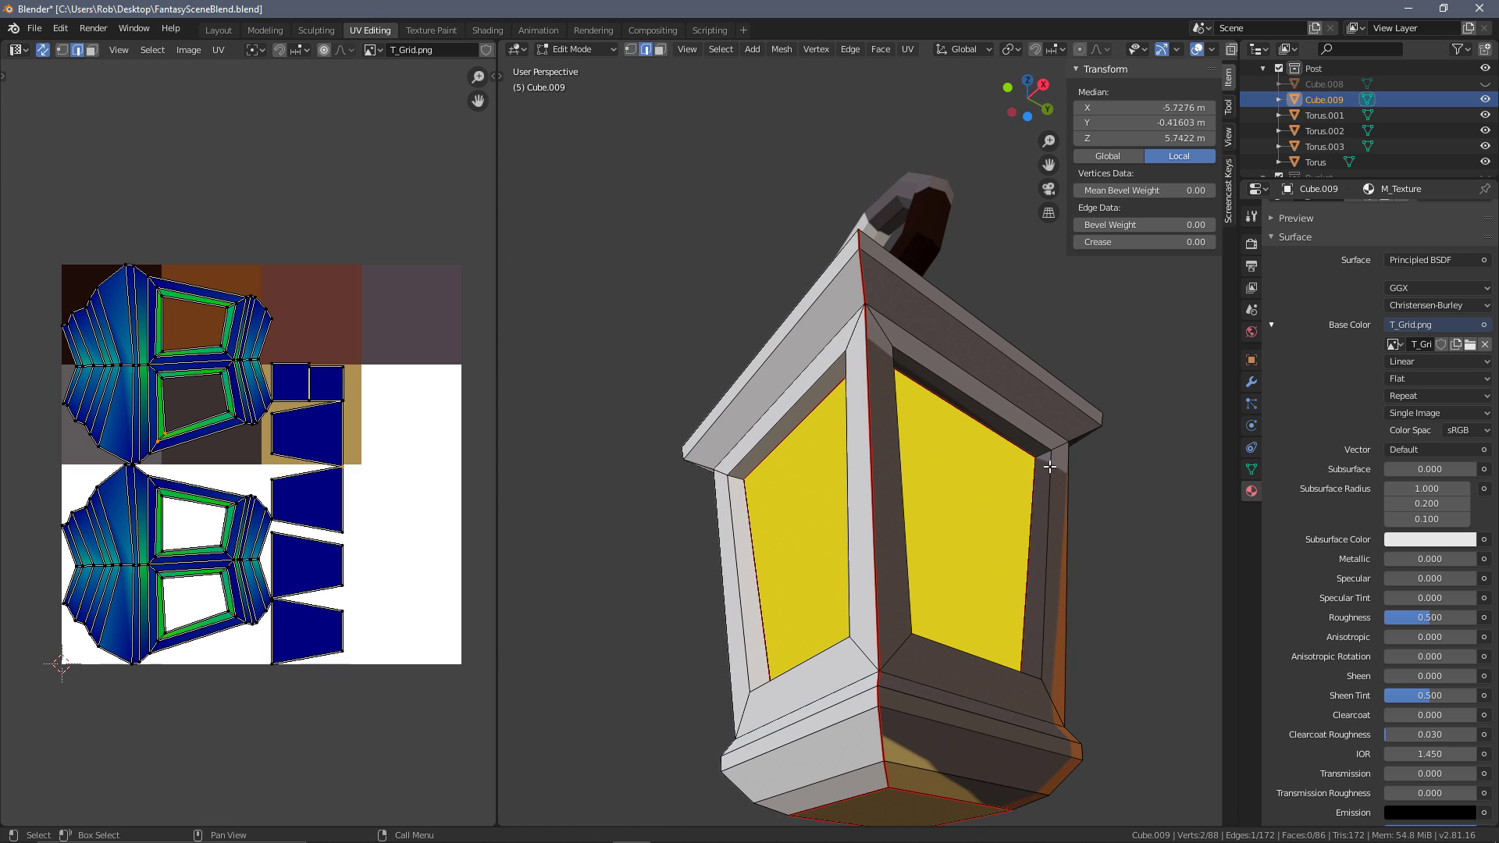
Inspect the lantern's window recess and roof underside against the stretched two-sided islands in its UV layout
shift+click(1047, 452)
middle_drag(1047, 454, 732, 453)
shift+click(696, 470)
shift+click(954, 449)
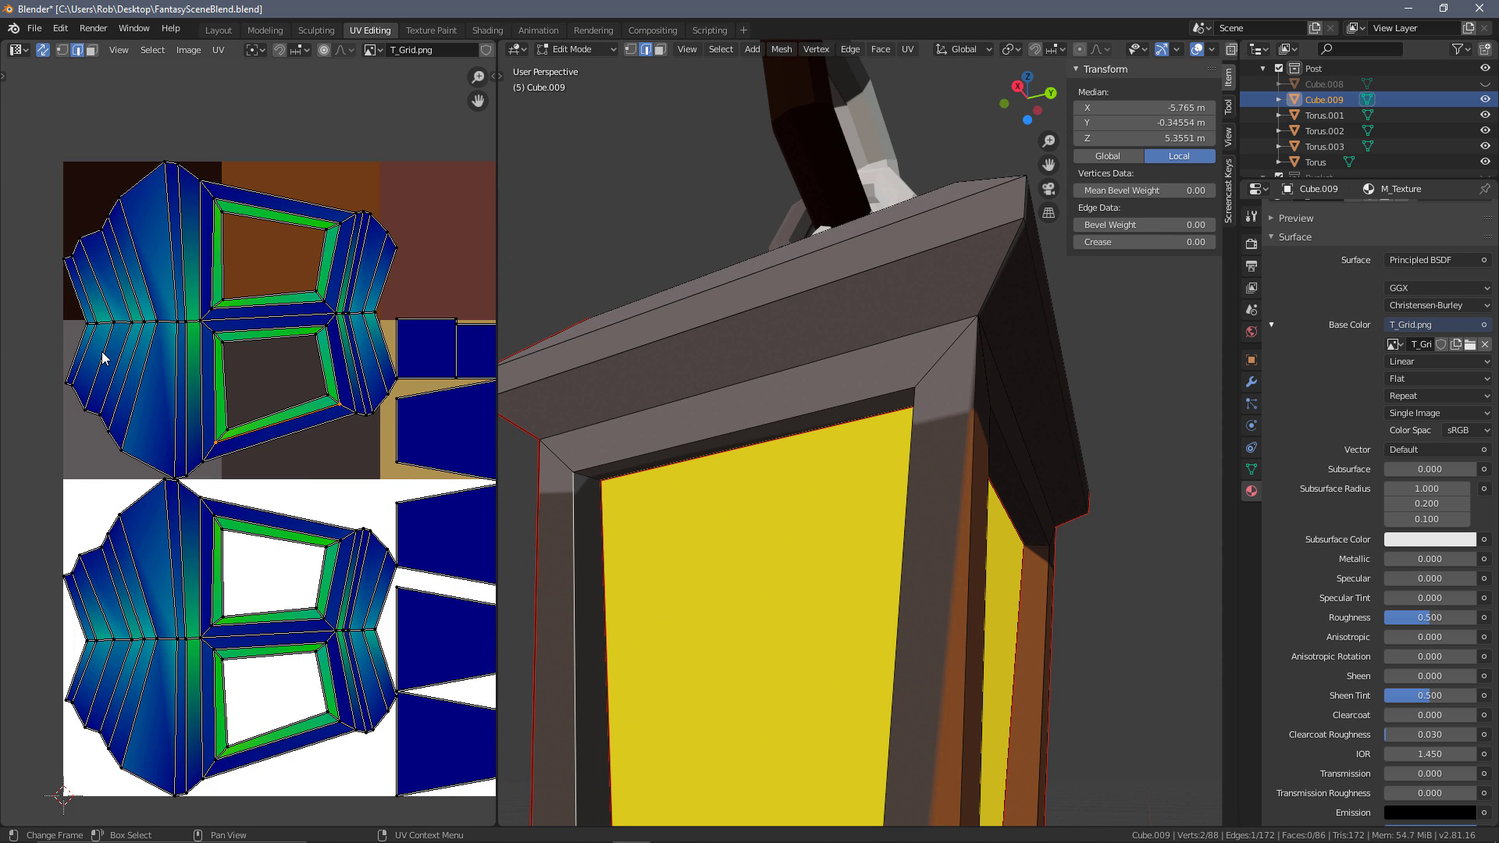
scroll(260, 353, up, 1)
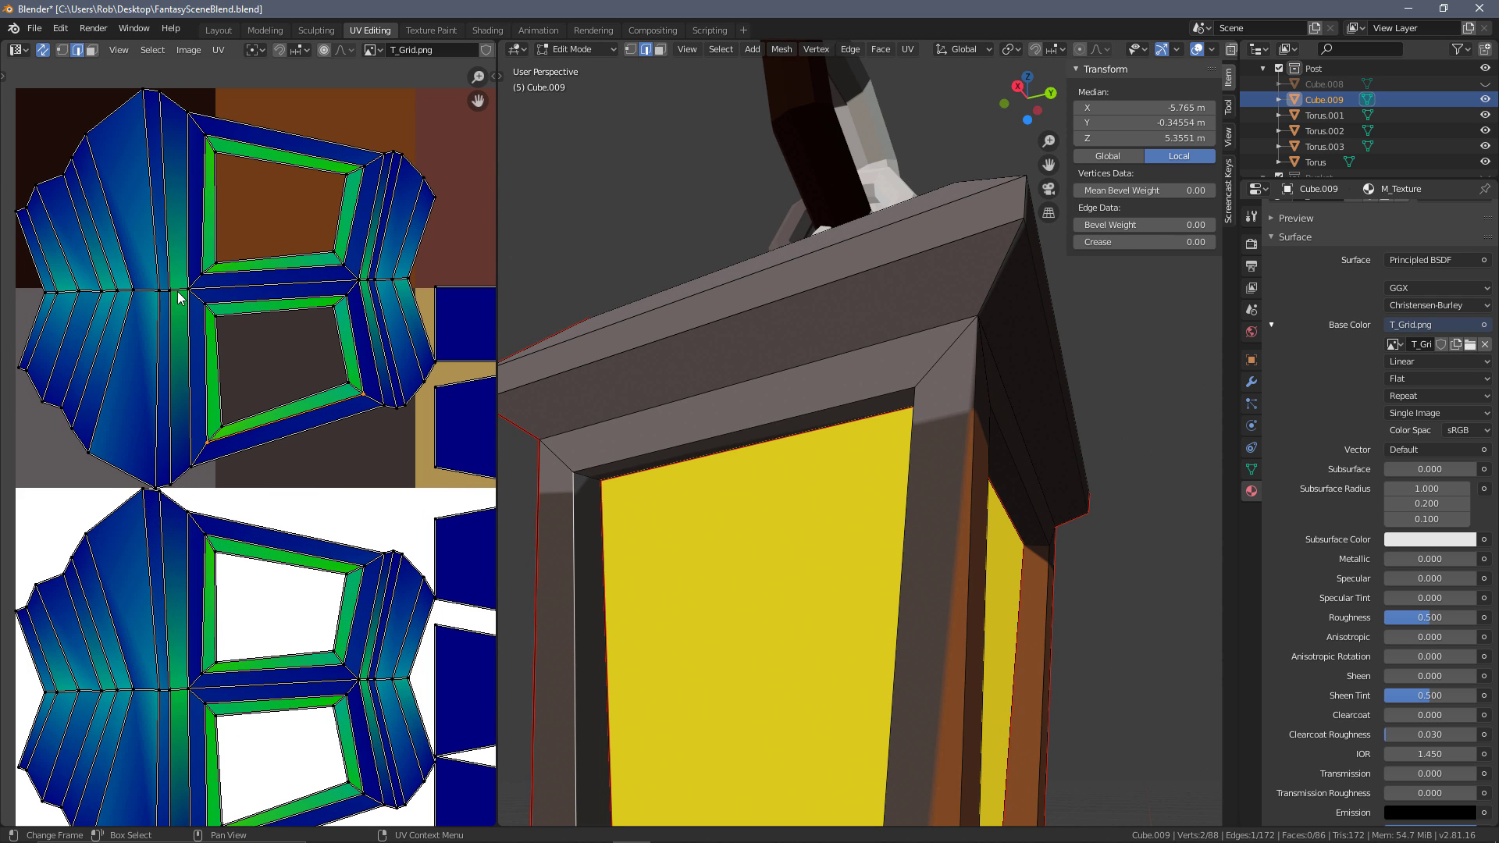
scroll(295, 374, down, 2)
scroll(285, 350, up, 3)
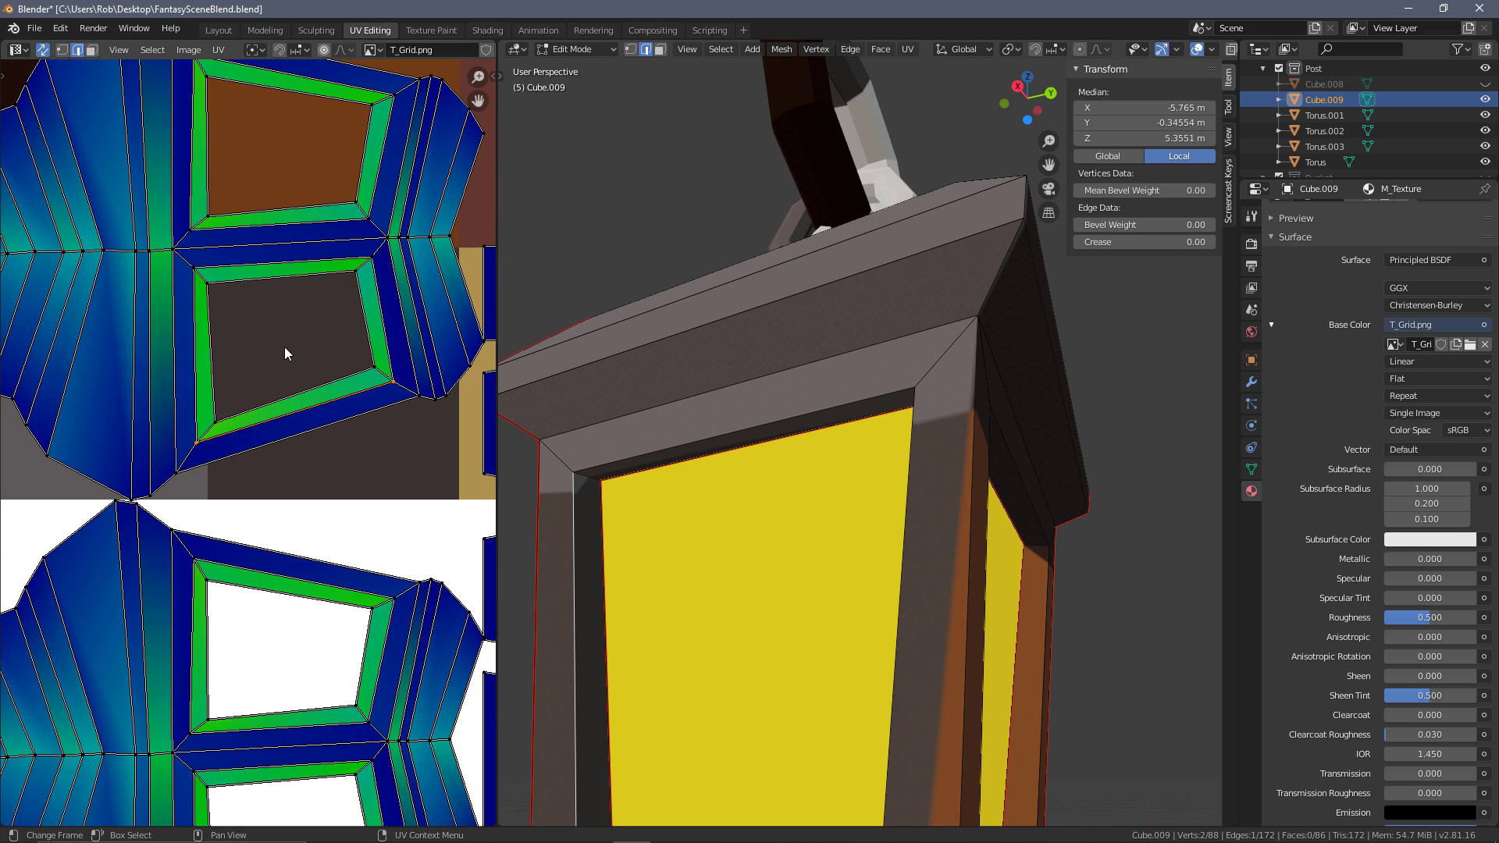
scroll(850, 421, down, 4)
middle_drag(766, 419, 924, 461)
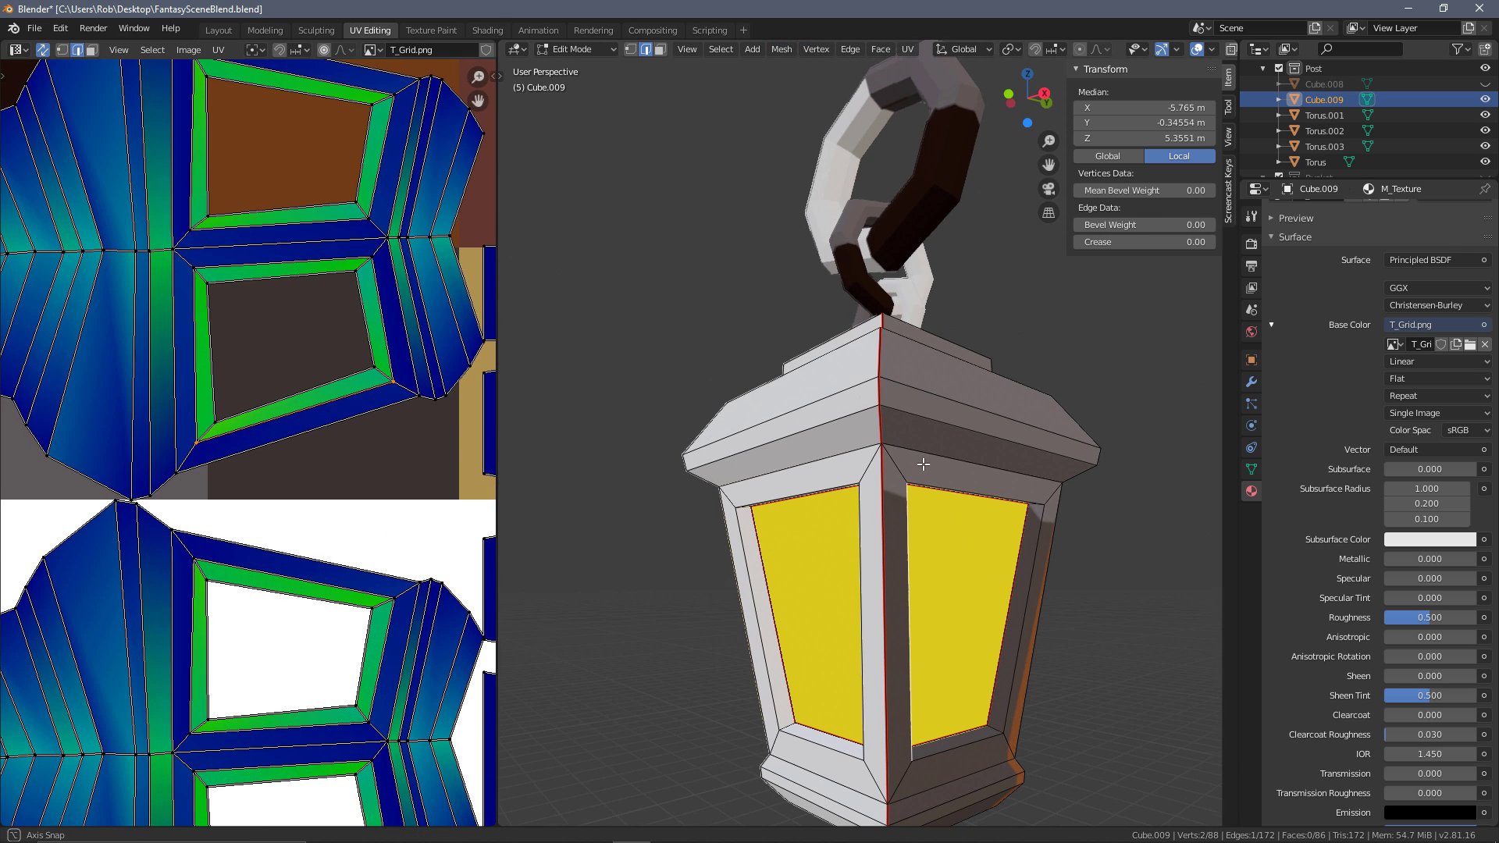
scroll(294, 266, up, 1)
scroll(201, 324, down, 3)
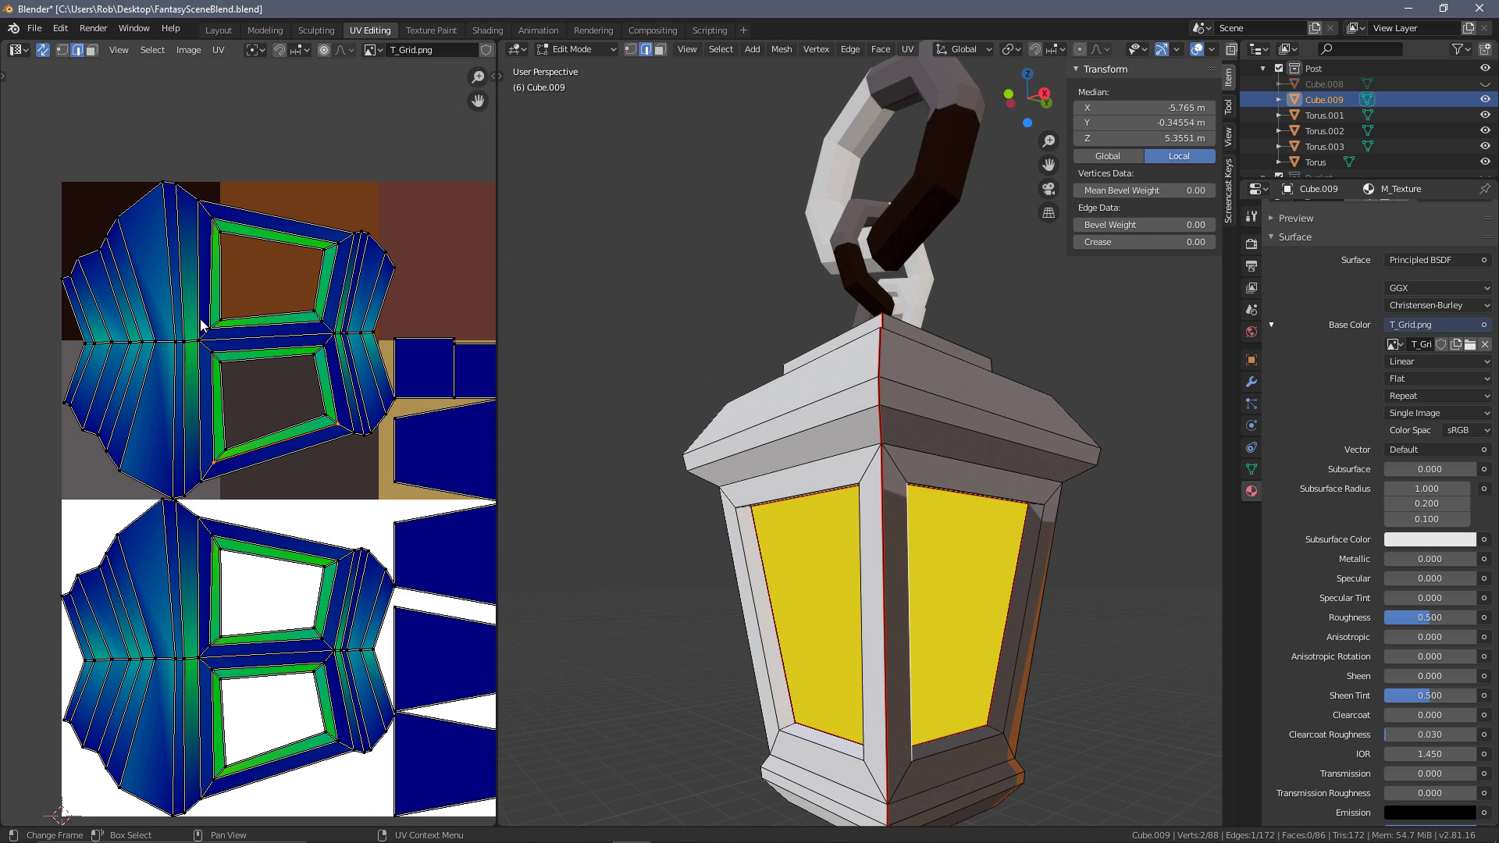
scroll(176, 336, up, 1)
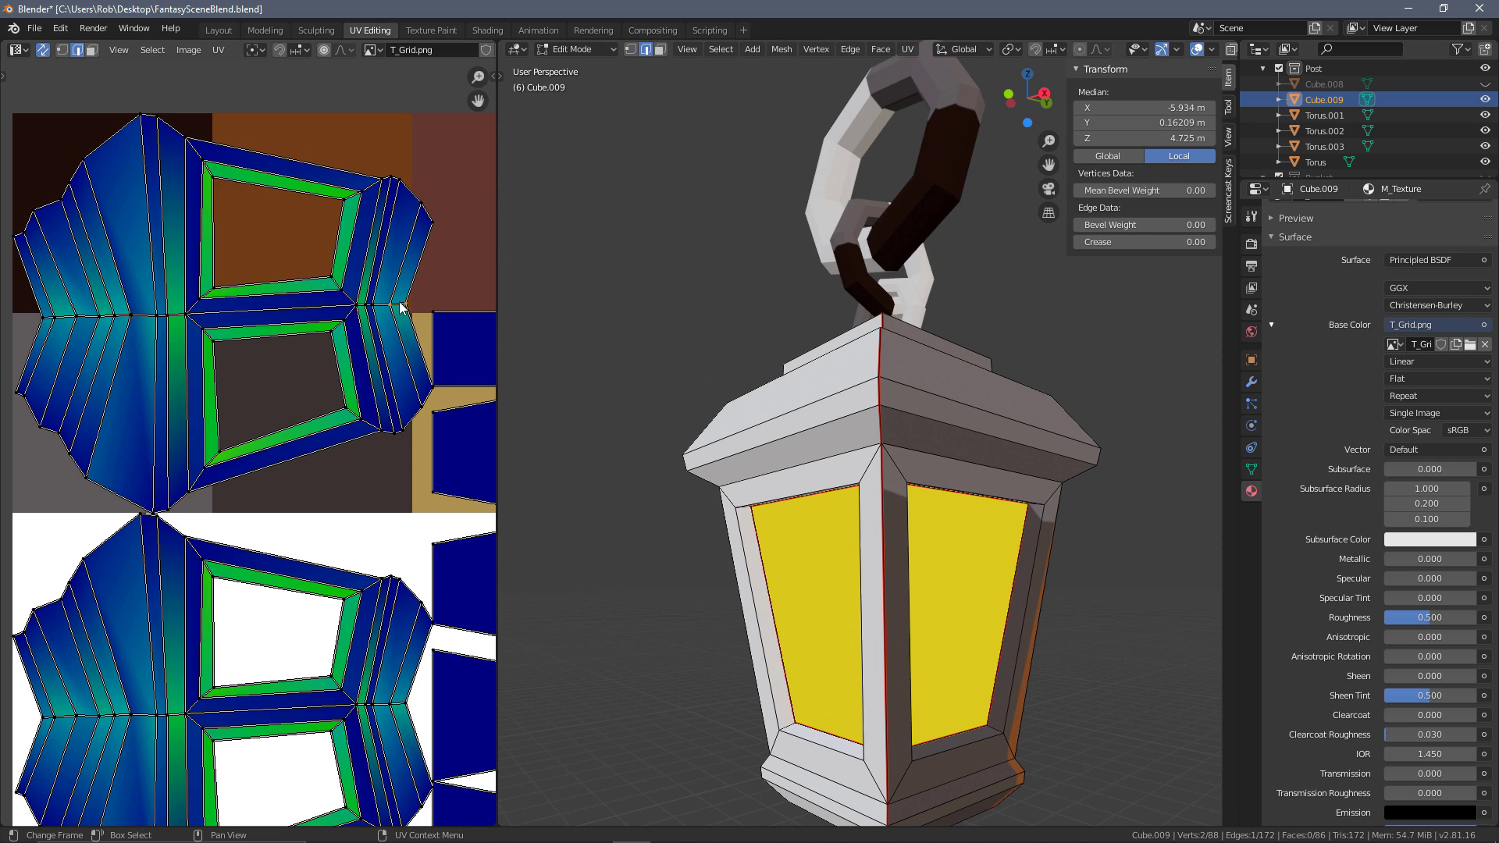
alt+click(364, 311)
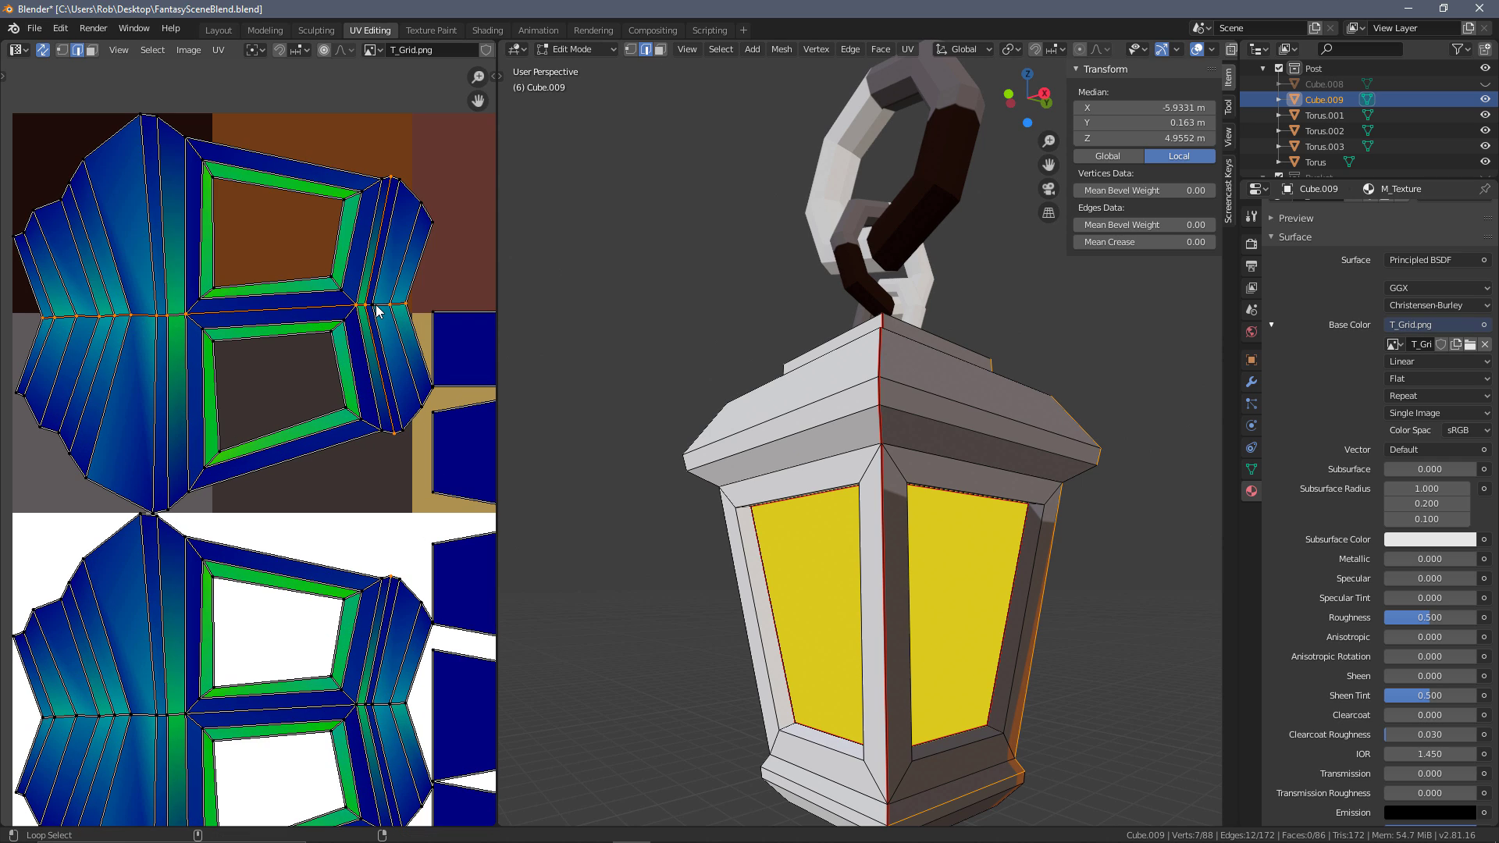
alt+shift+click(370, 312)
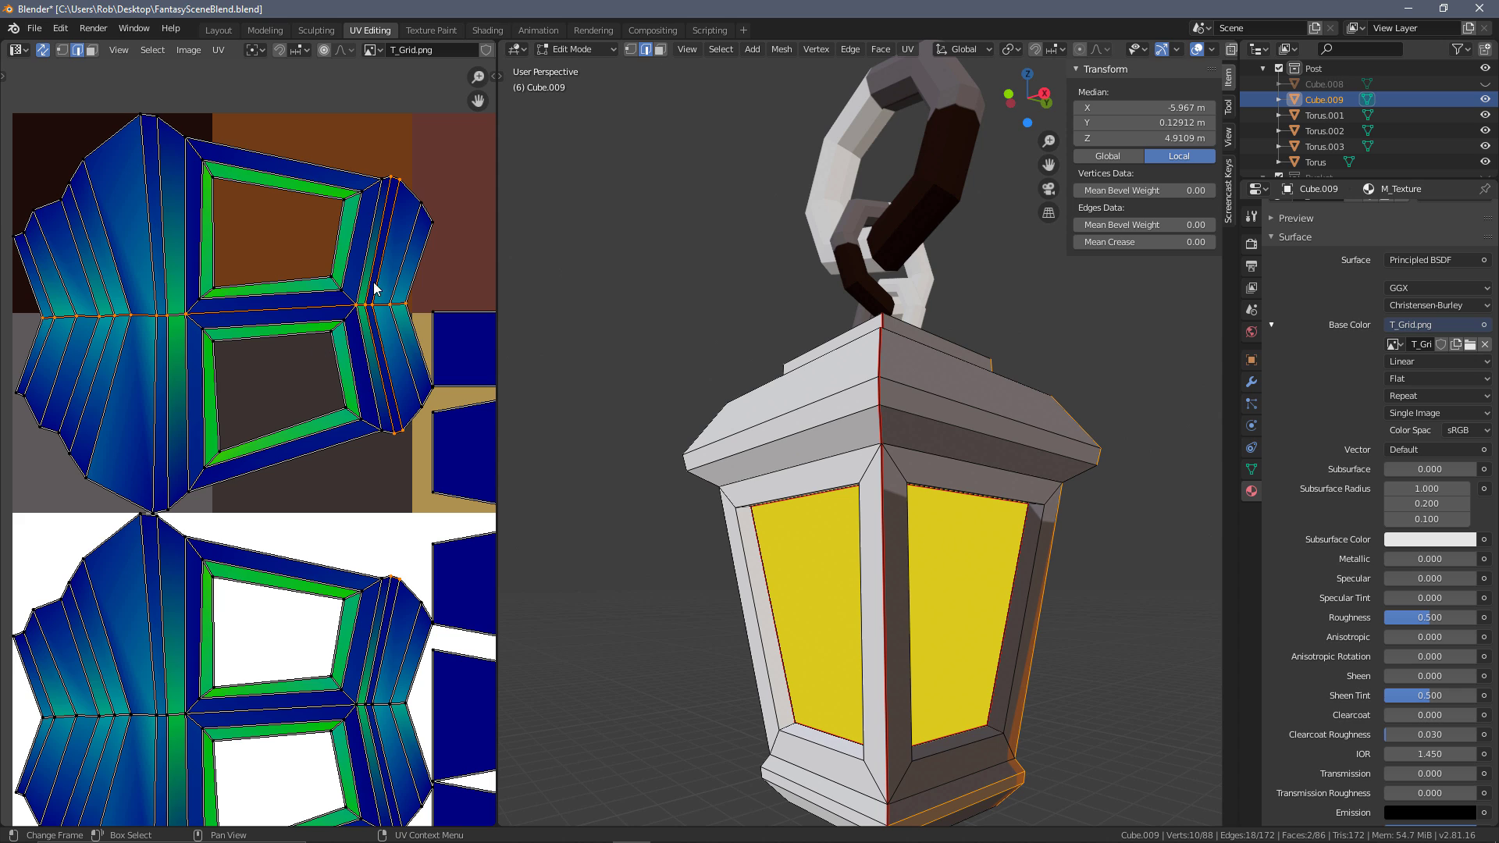
key(a)
Mark the centre edge line of the upper two-sided body UV island as a seam, splitting its two lantern sides
alt+click(377, 306)
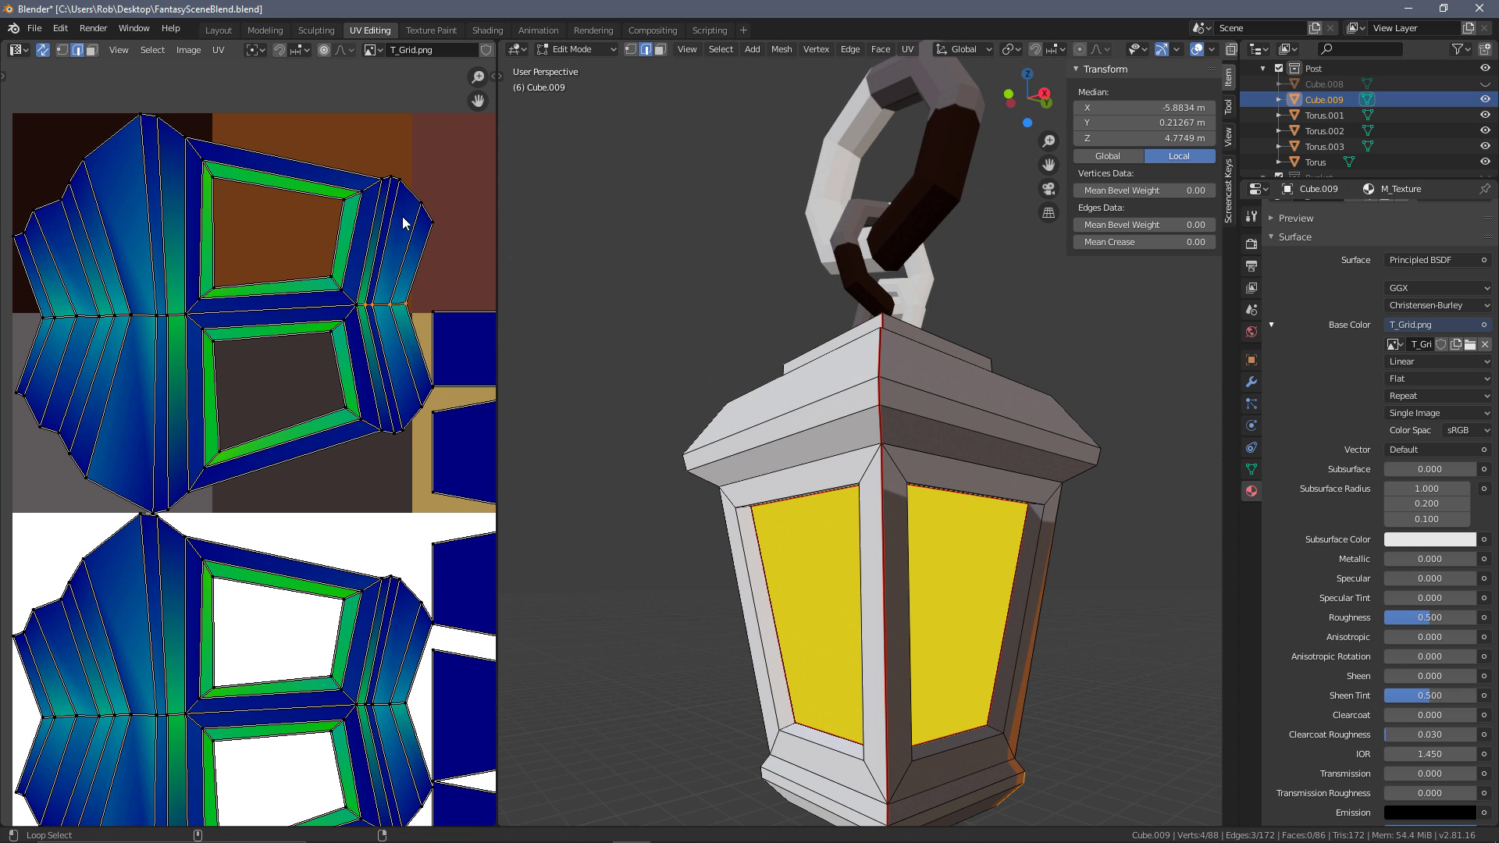
alt+shift+click(125, 315)
alt+shift+click(211, 312)
key(ctrl+e)
scroll(271, 342, down, 5)
scroll(224, 370, up, 3)
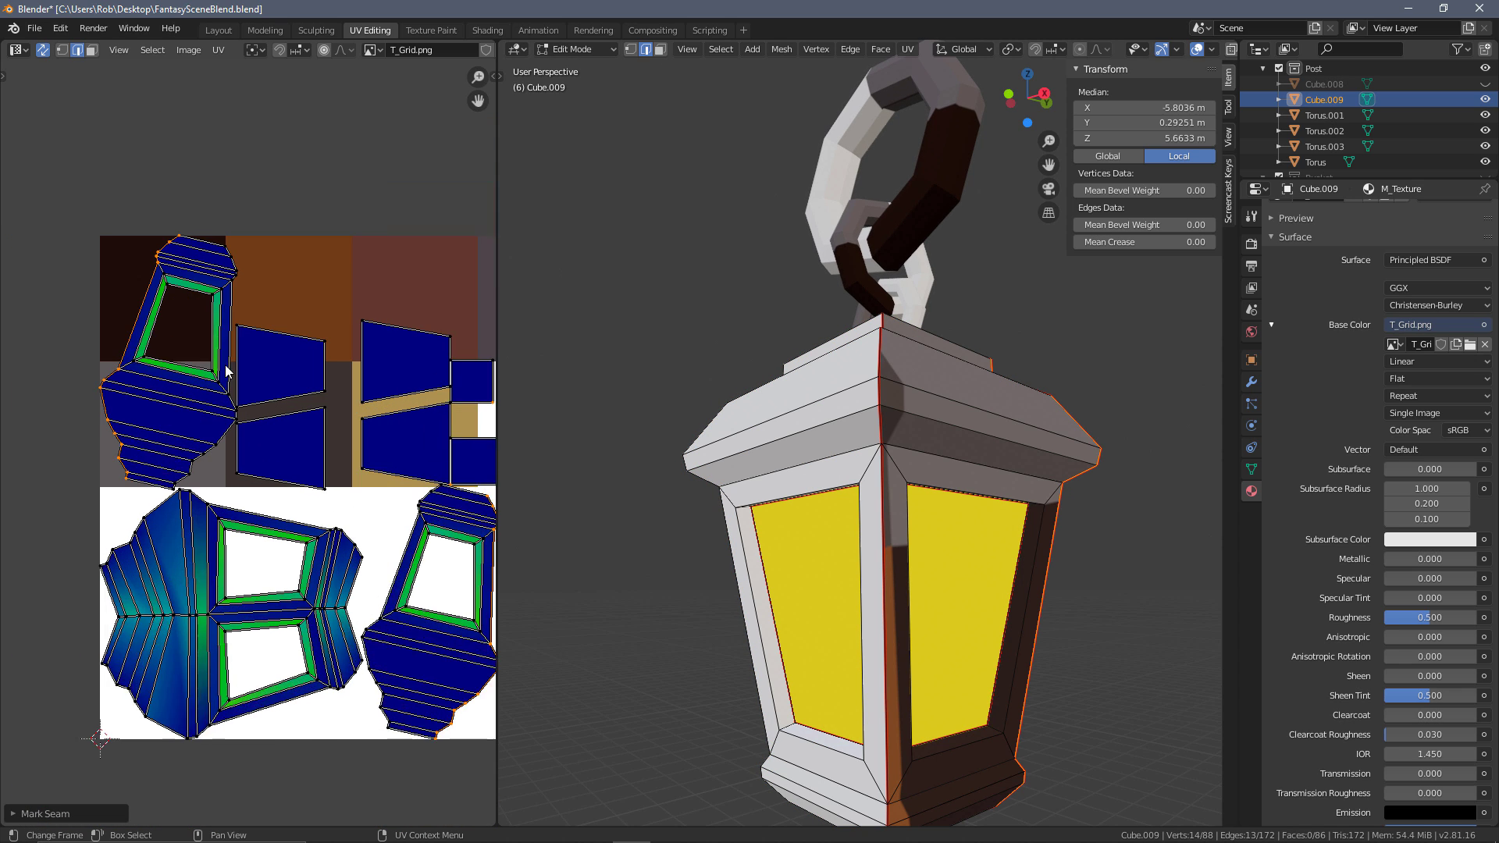
Mark the centre edge line of the remaining two-sided body island as a seam so every lantern side becomes separate
scroll(226, 371, up, 1)
scroll(156, 352, down, 3)
scroll(289, 527, up, 2)
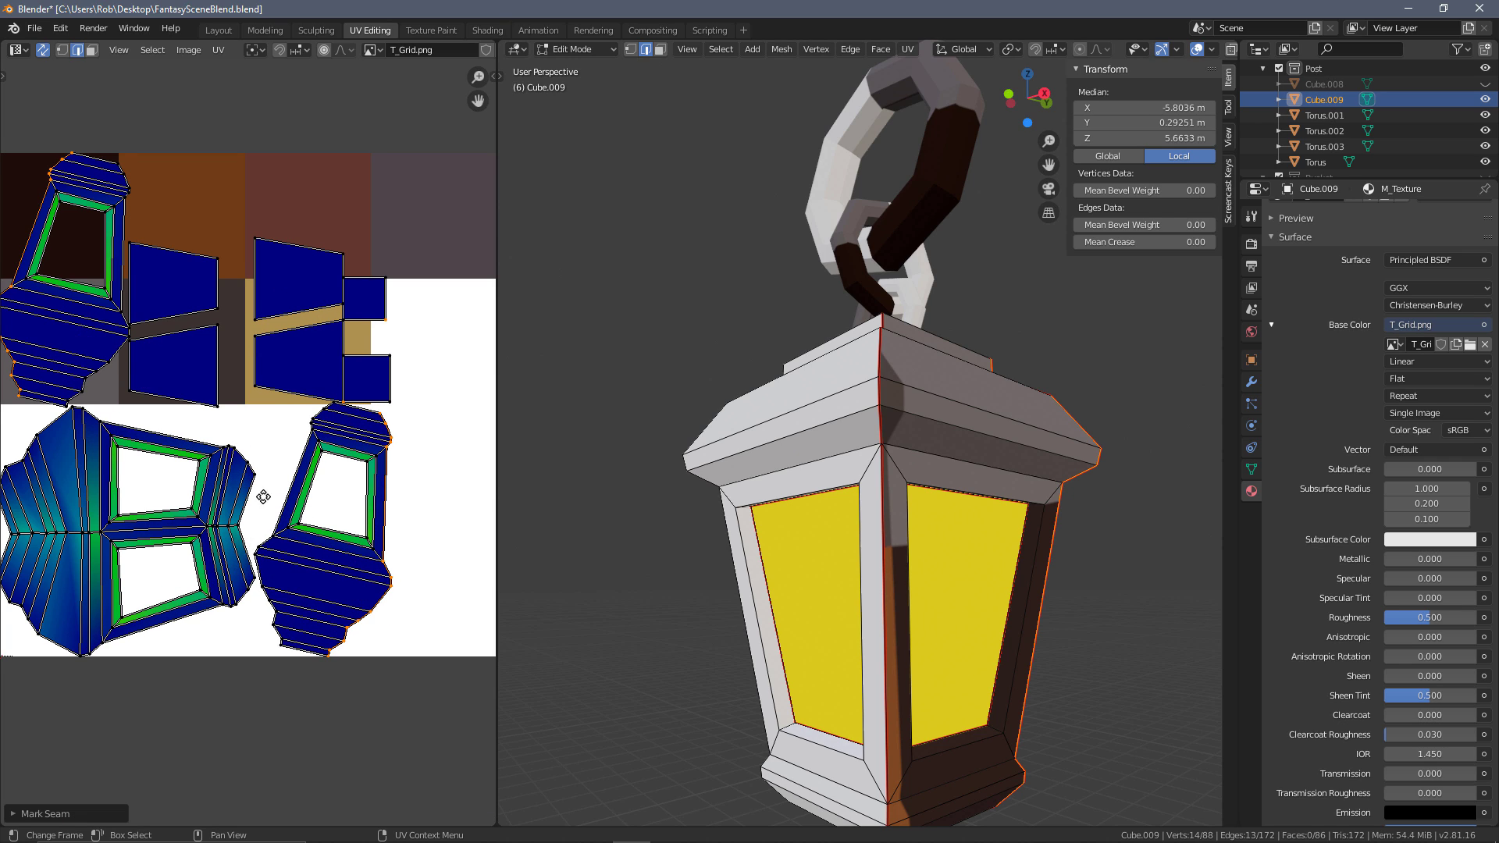
middle_drag(263, 498, 287, 483)
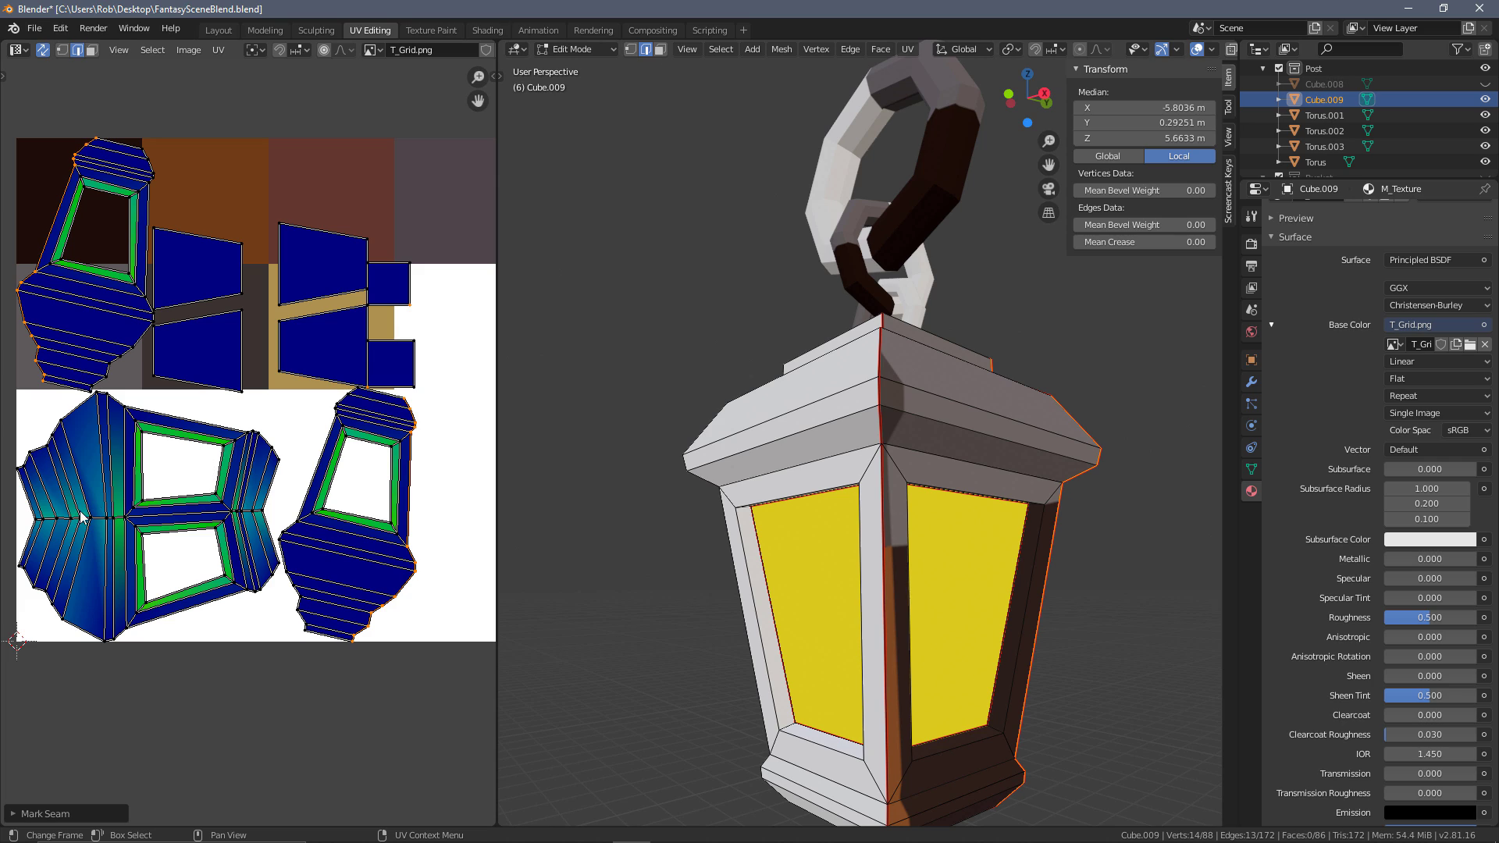
click(41, 519)
alt+shift+click(222, 513)
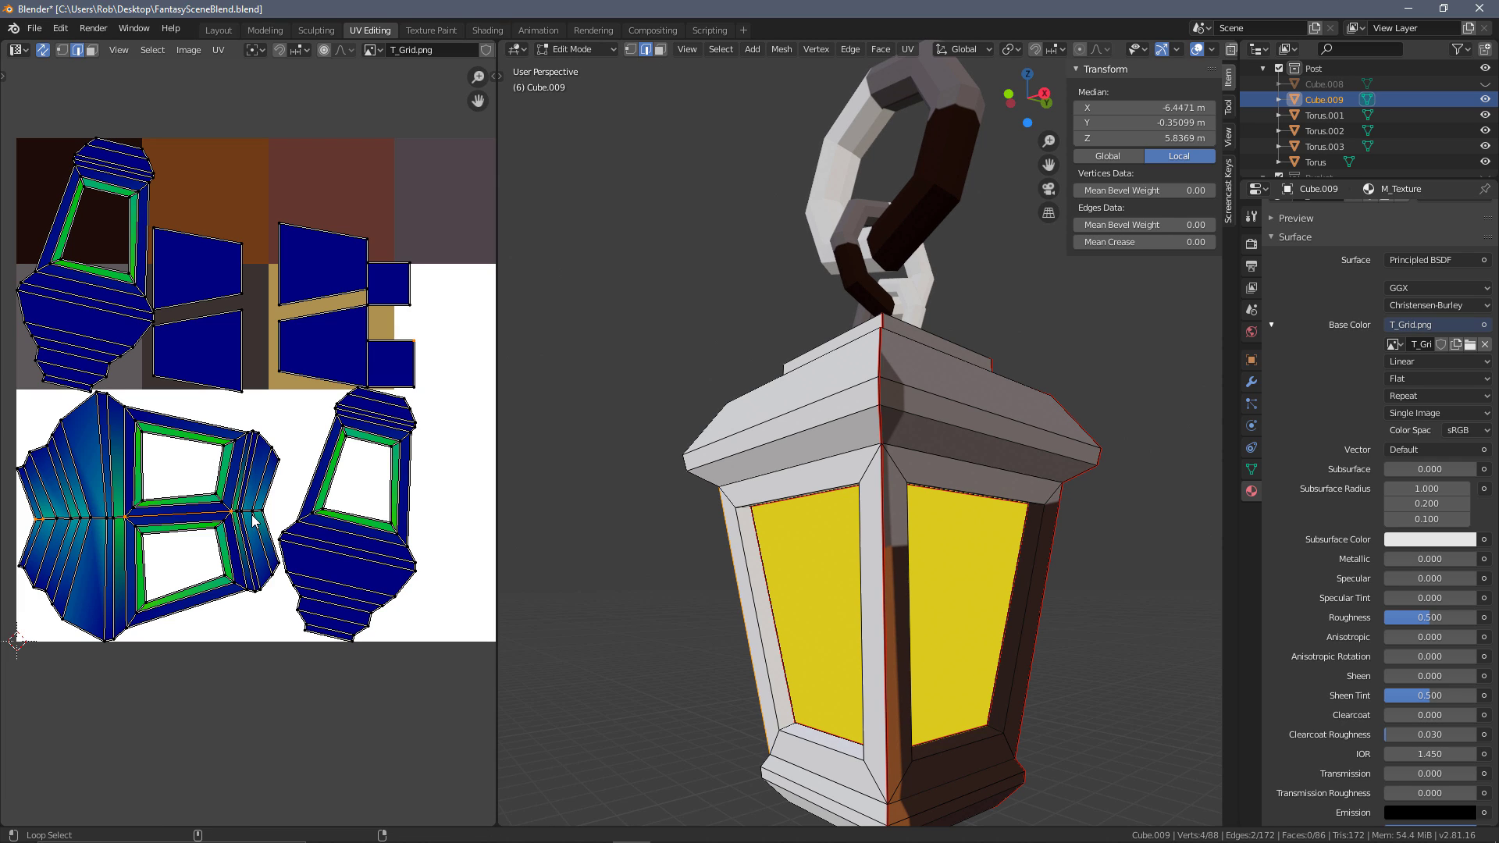
alt+shift+click(243, 515)
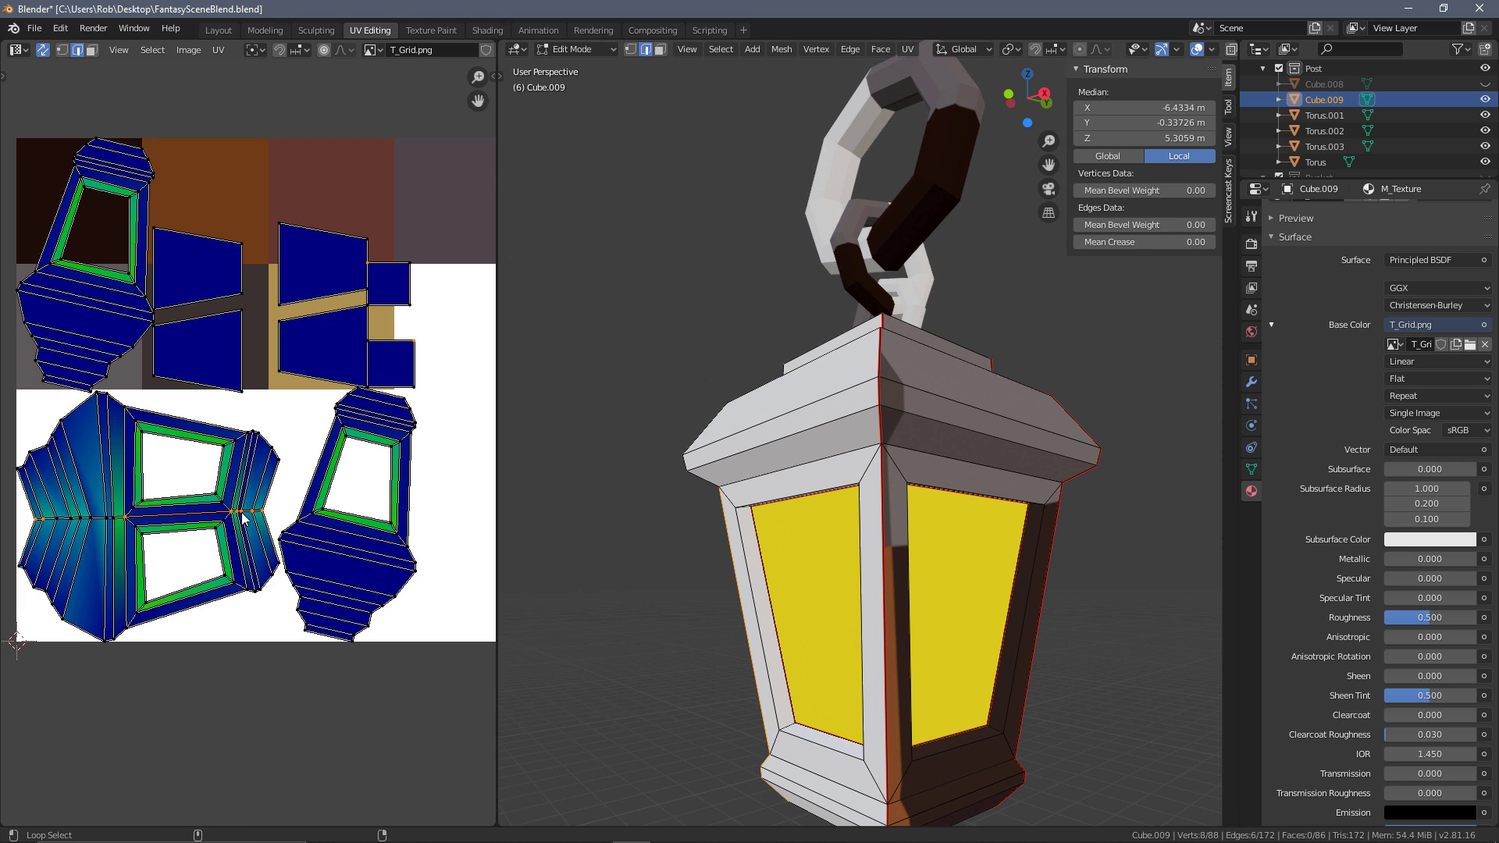
right_click(70, 522)
click(71, 525)
scroll(244, 402, down, 1)
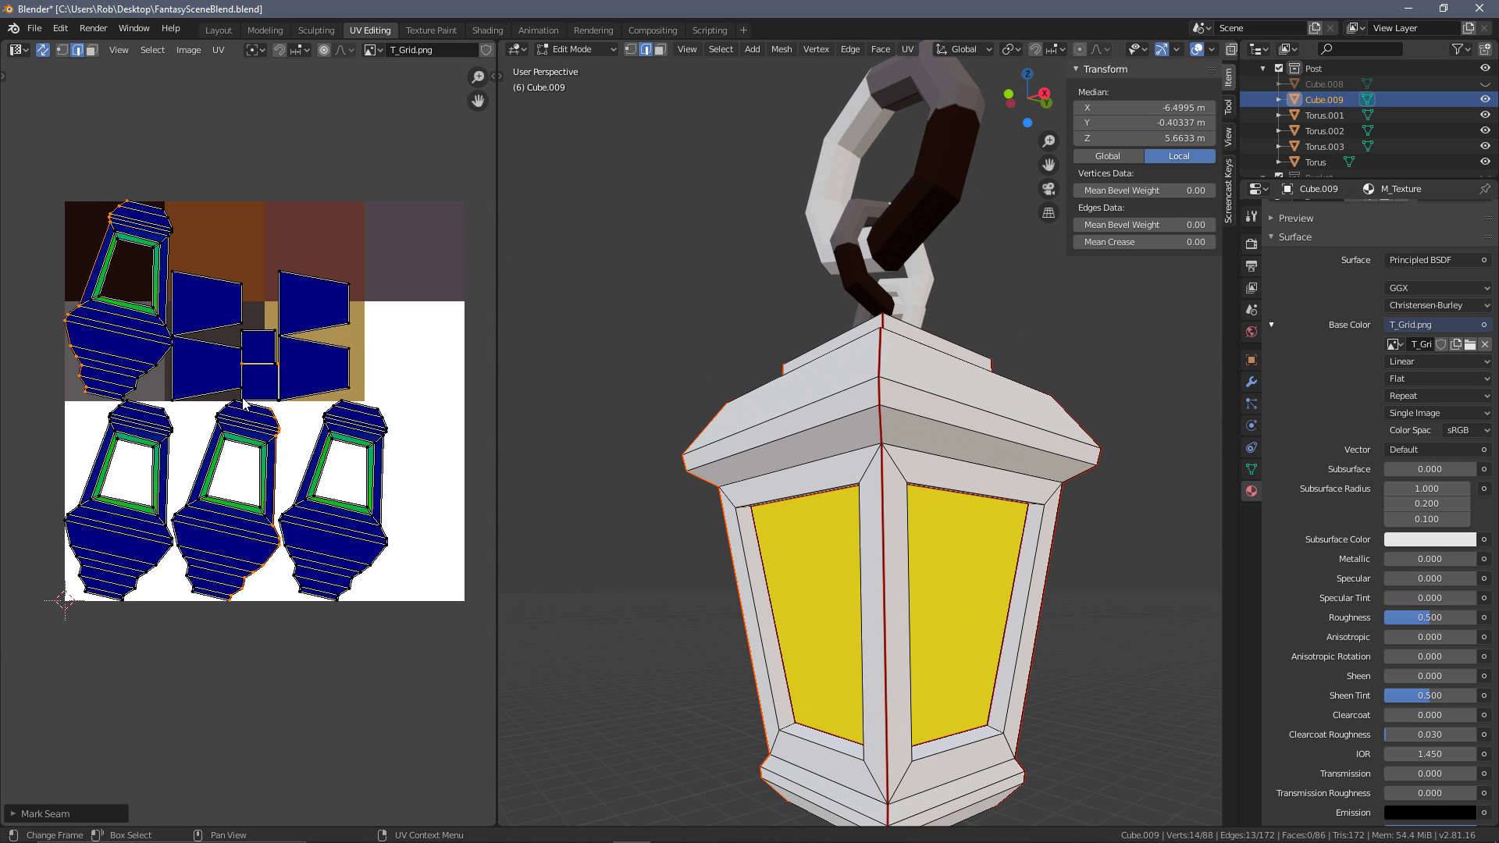
Mark the four short diagonal corner edges of the window recess on the upper lantern-side island as UV seams
scroll(113, 245, up, 3)
middle_drag(113, 245, 191, 297)
click(198, 283)
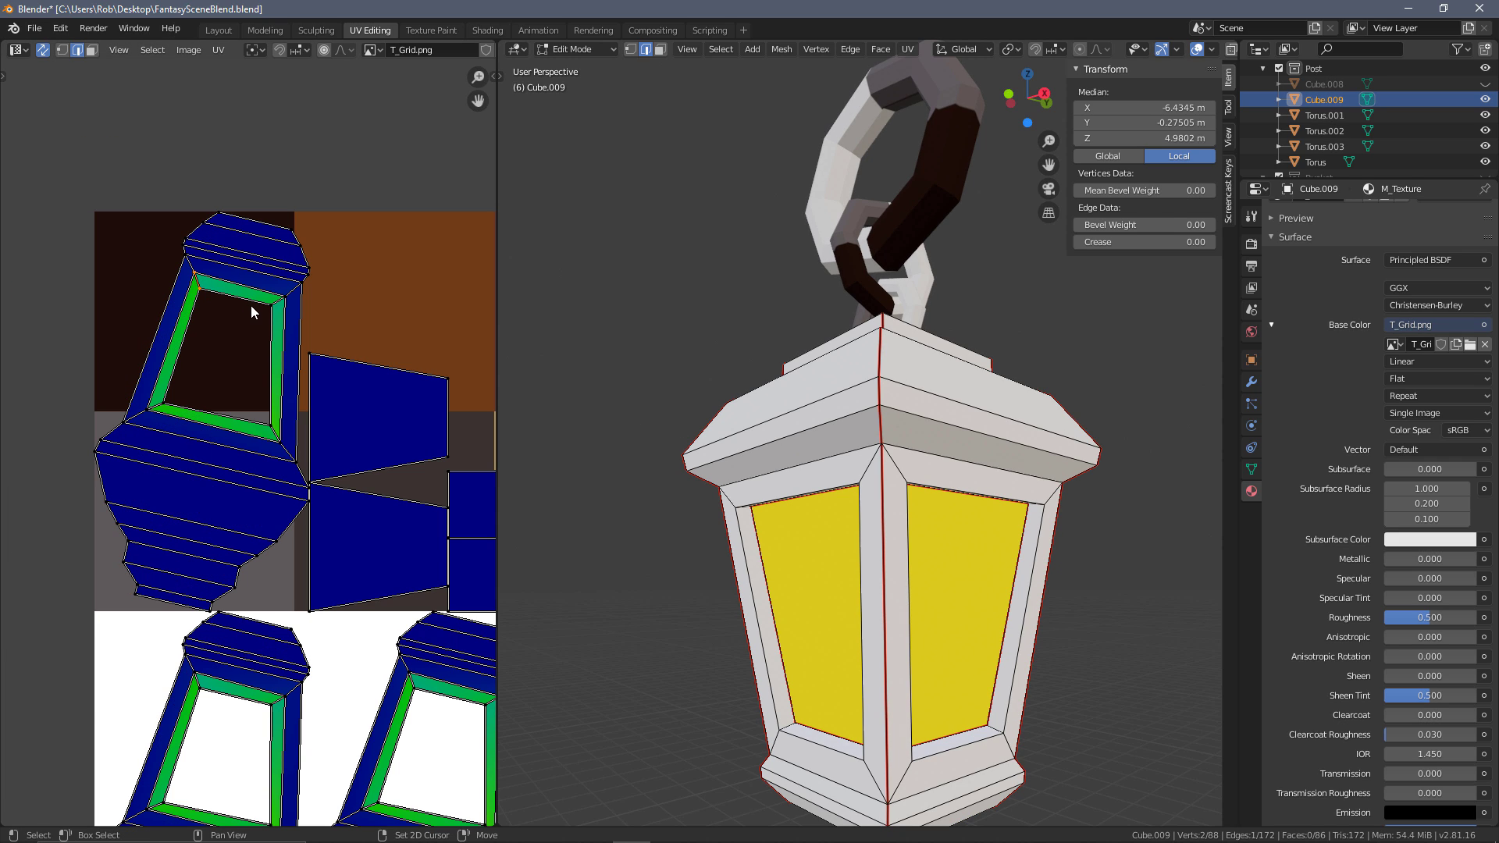
shift+click(278, 301)
shift+click(274, 435)
shift+click(154, 413)
right_click(191, 425)
click(190, 425)
scroll(263, 417, down, 3)
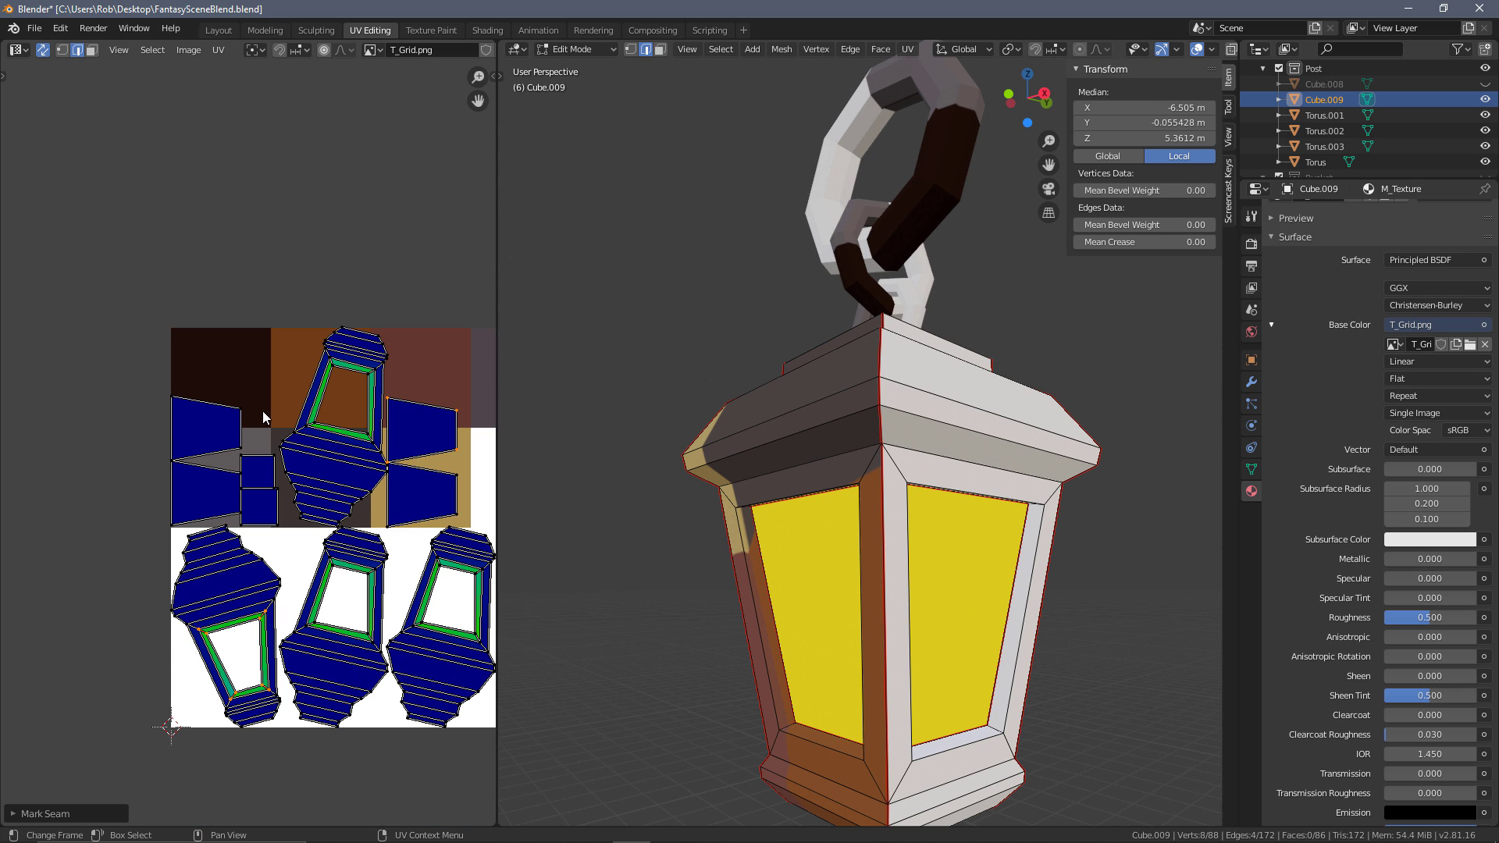
Mark the outer edge loop of the same window recess as a seam to detach its inner strips from the side
scroll(388, 545, up, 3)
click(90, 553)
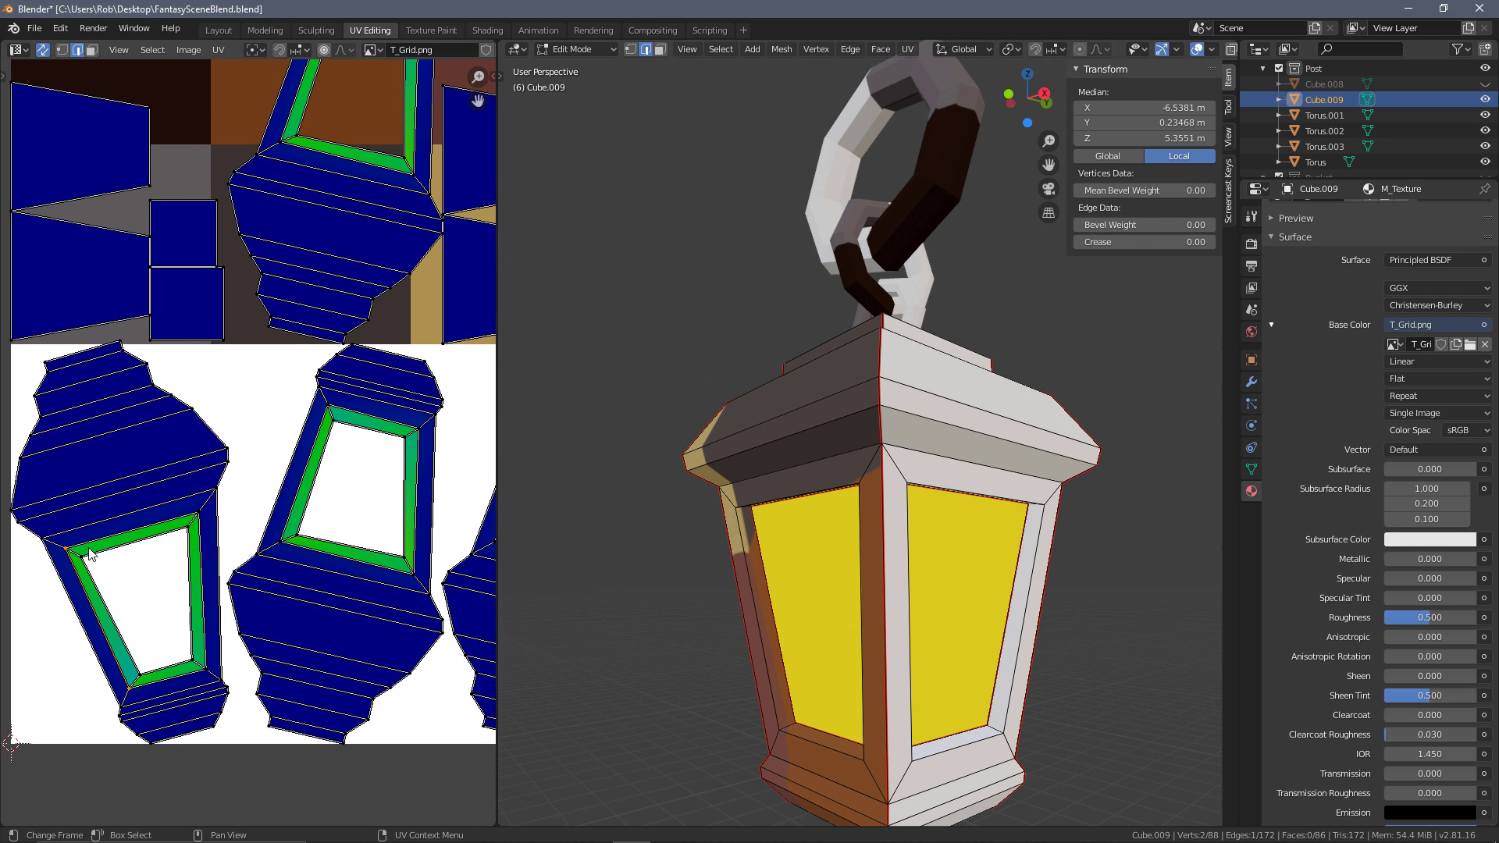
click(122, 540)
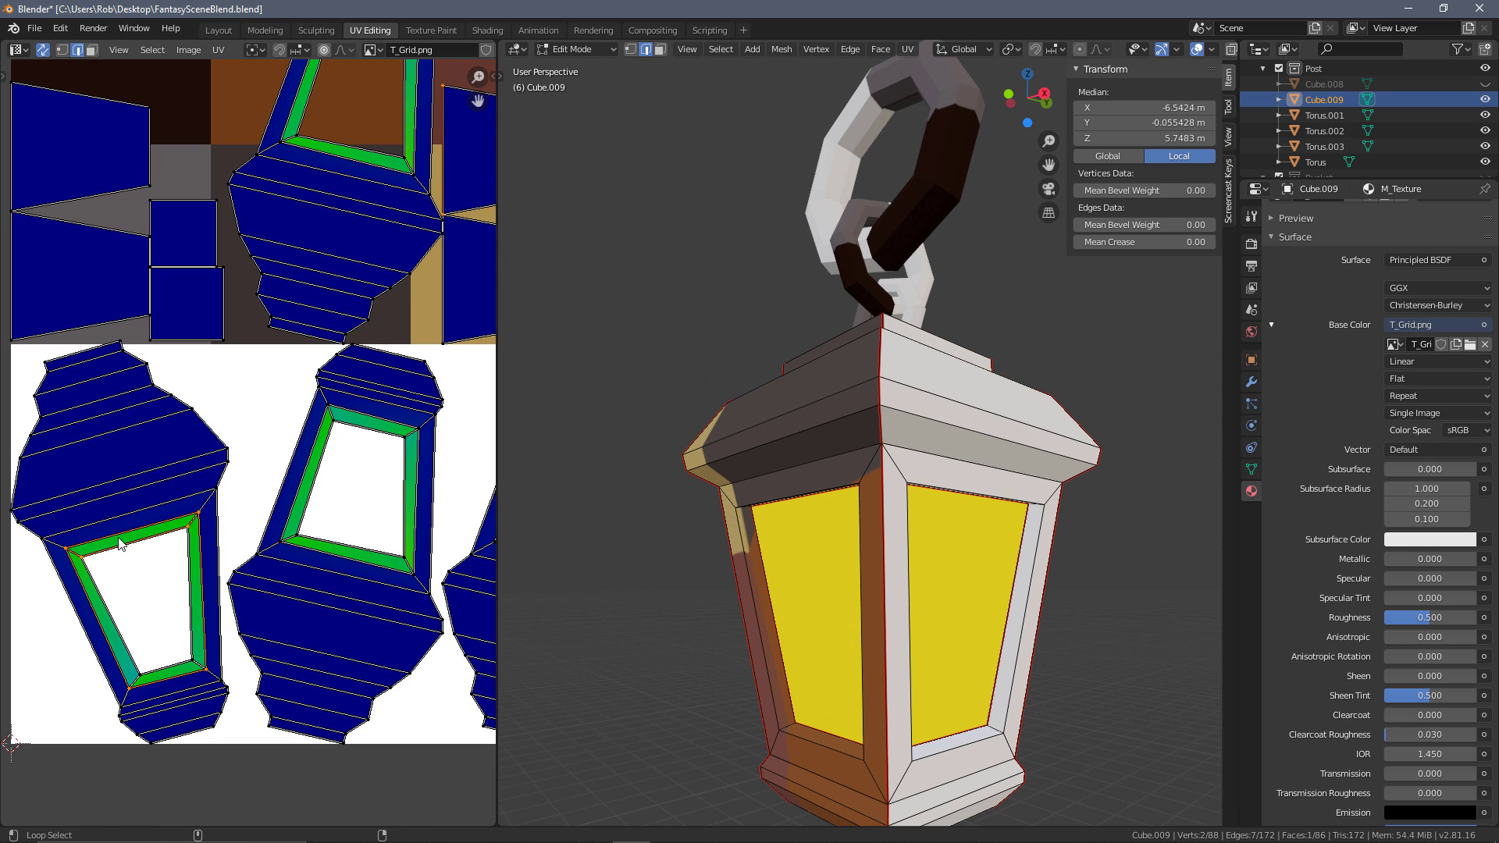
alt+click(123, 541)
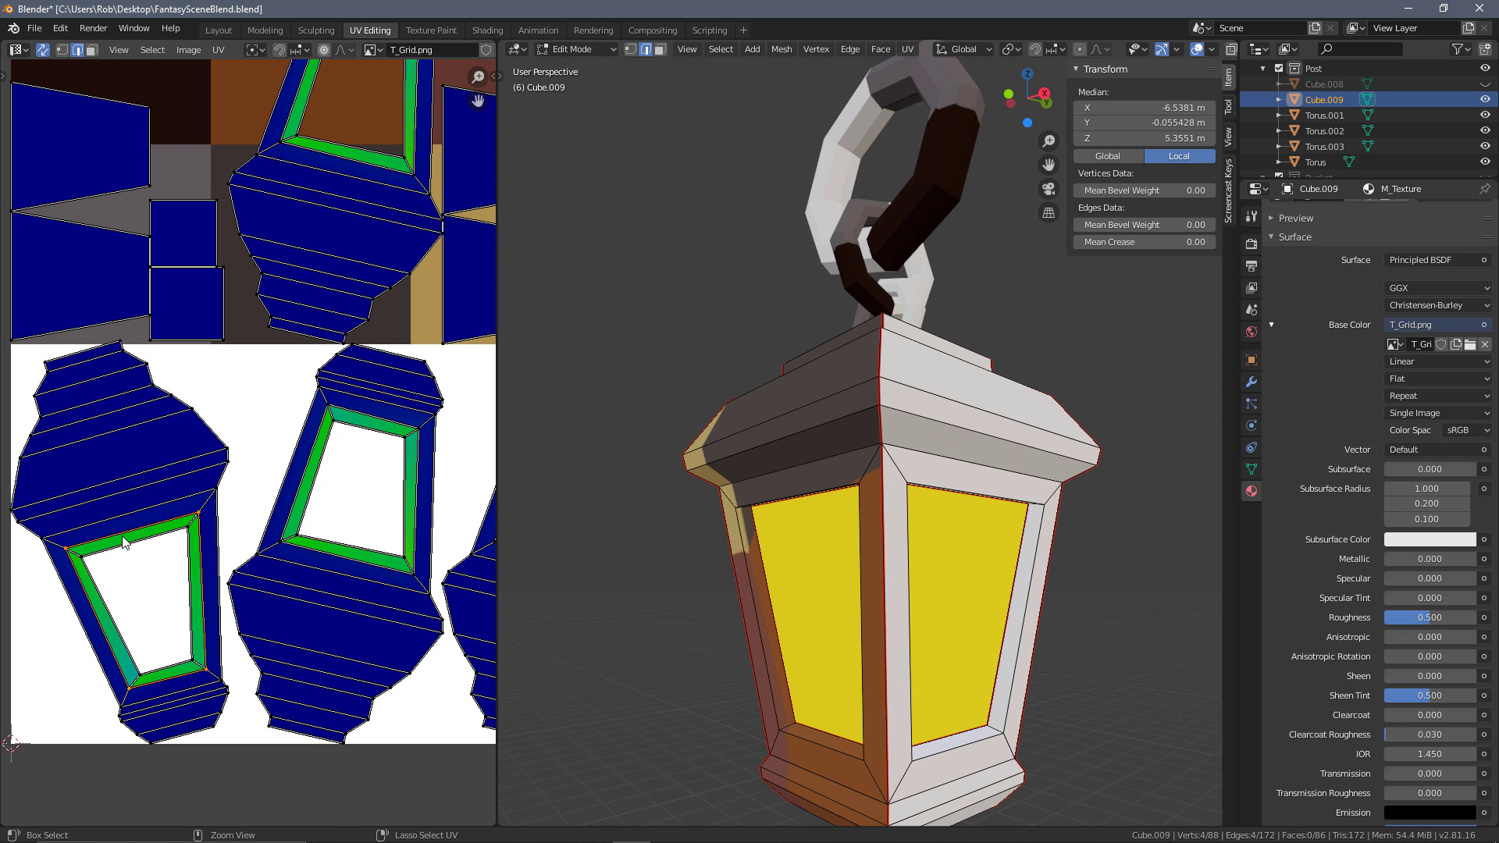
key(ctrl+e)
click(122, 536)
Examine the detached recess strips in the UV layout and view the lantern's window side from below and head-on
scroll(310, 418, down, 3)
scroll(311, 418, up, 2)
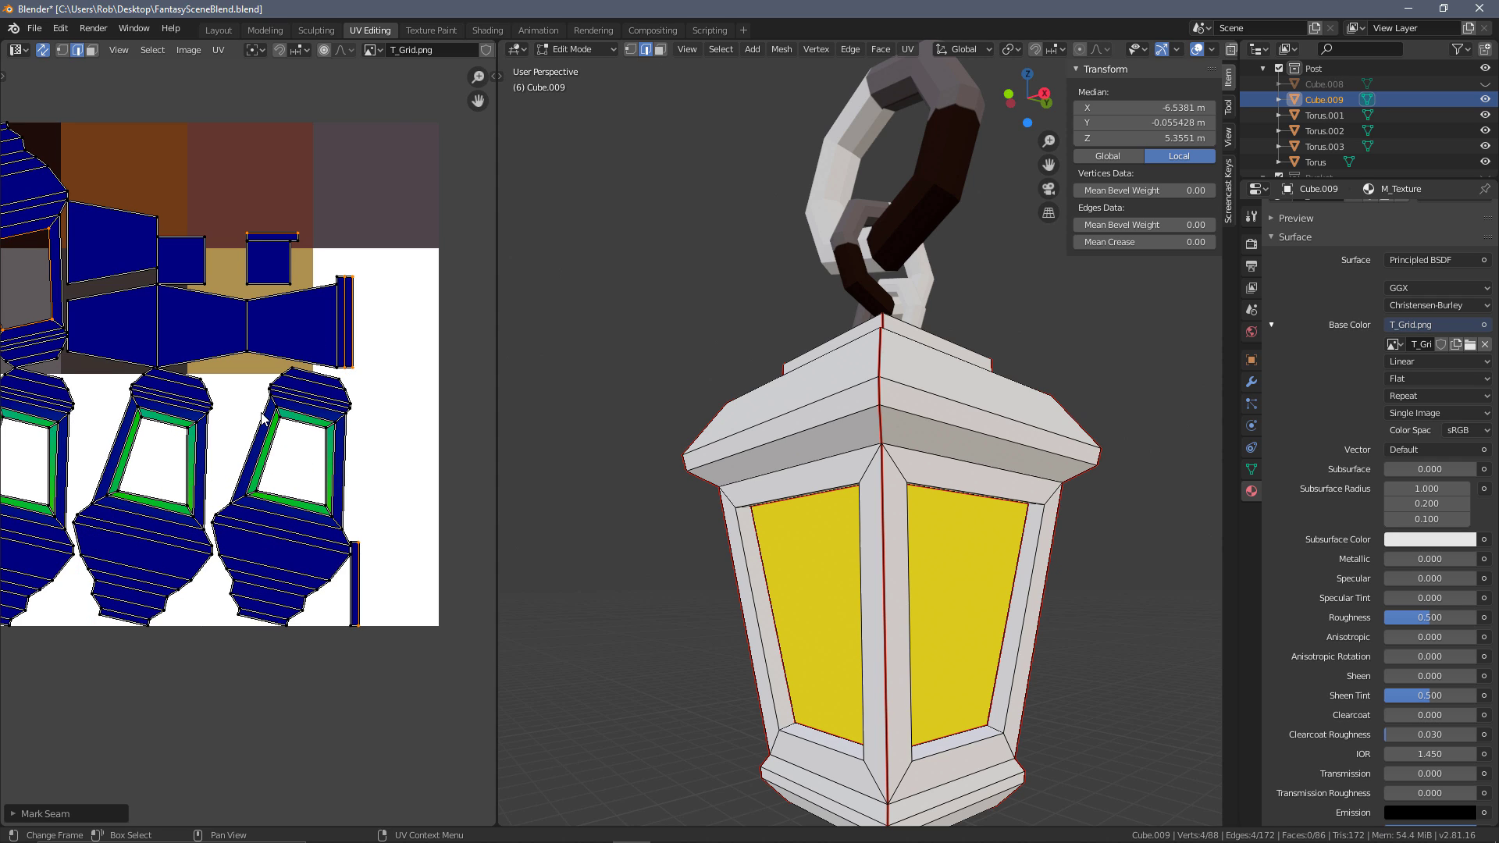
scroll(240, 401, up, 2)
scroll(398, 250, down, 1)
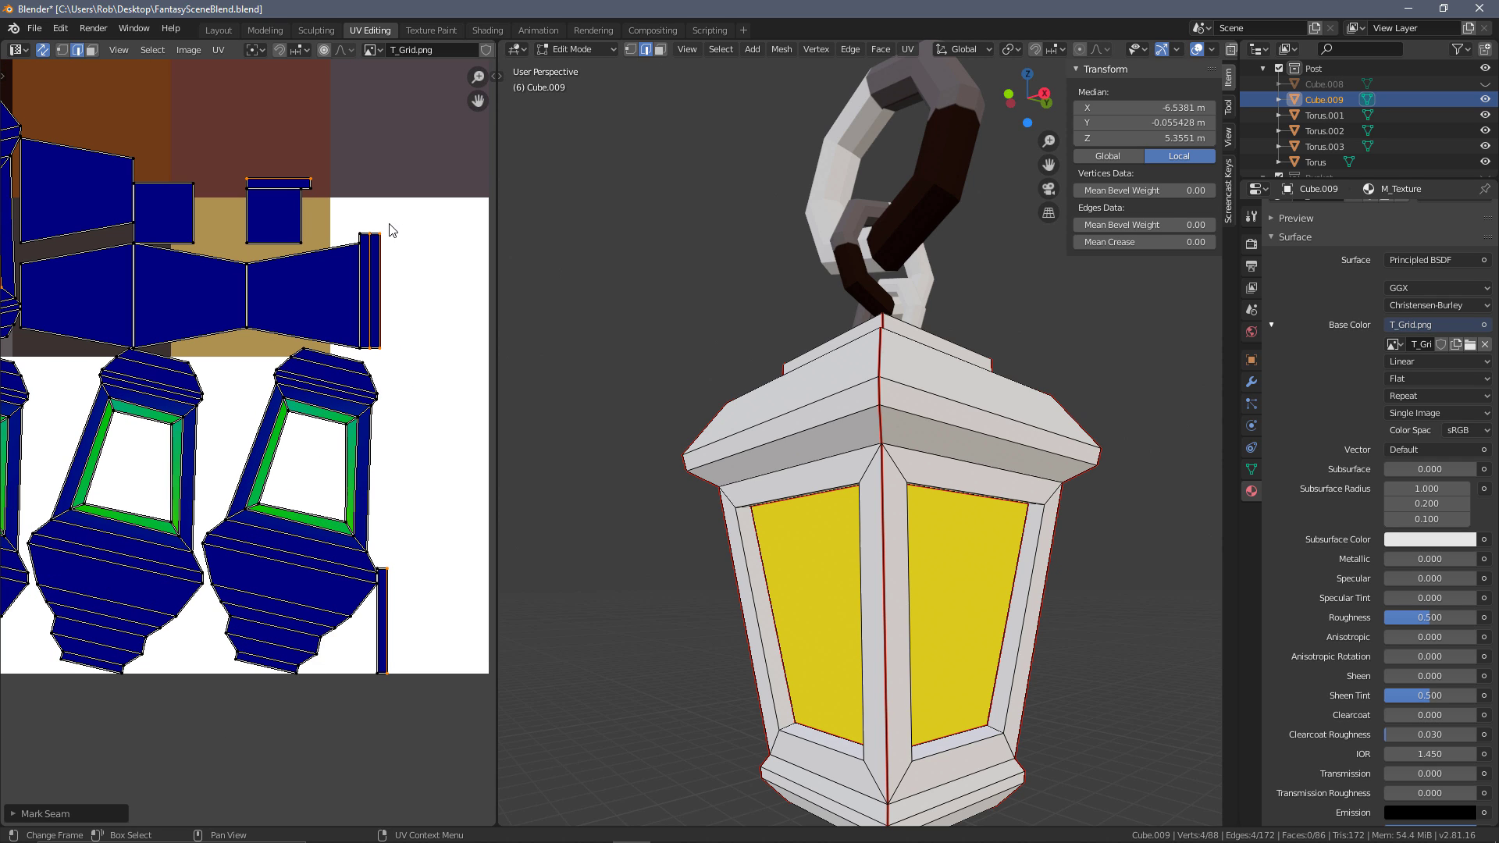
middle_drag(353, 399, 376, 373)
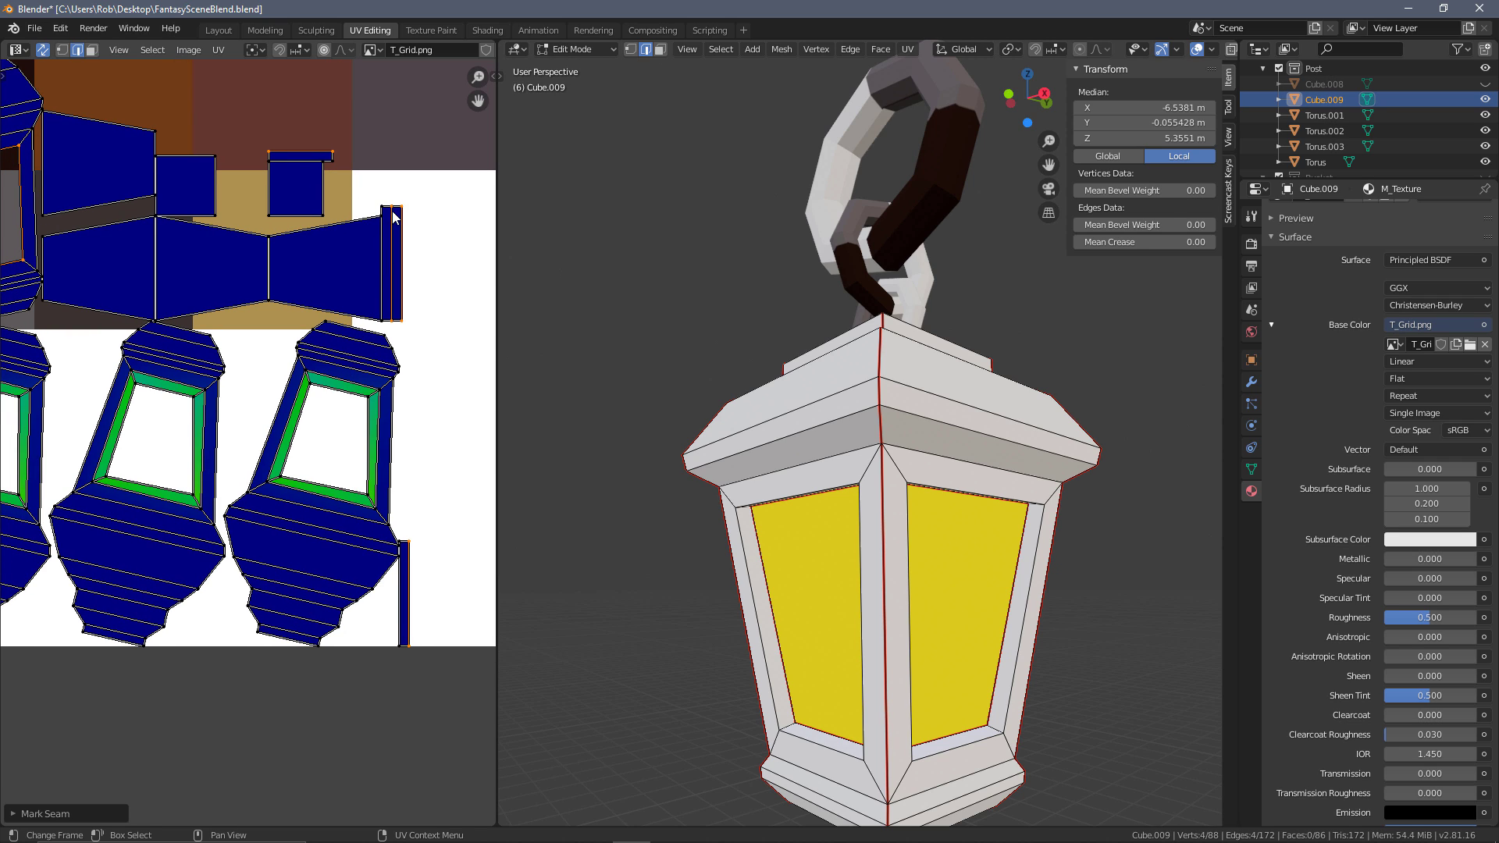
middle_drag(764, 560, 866, 367)
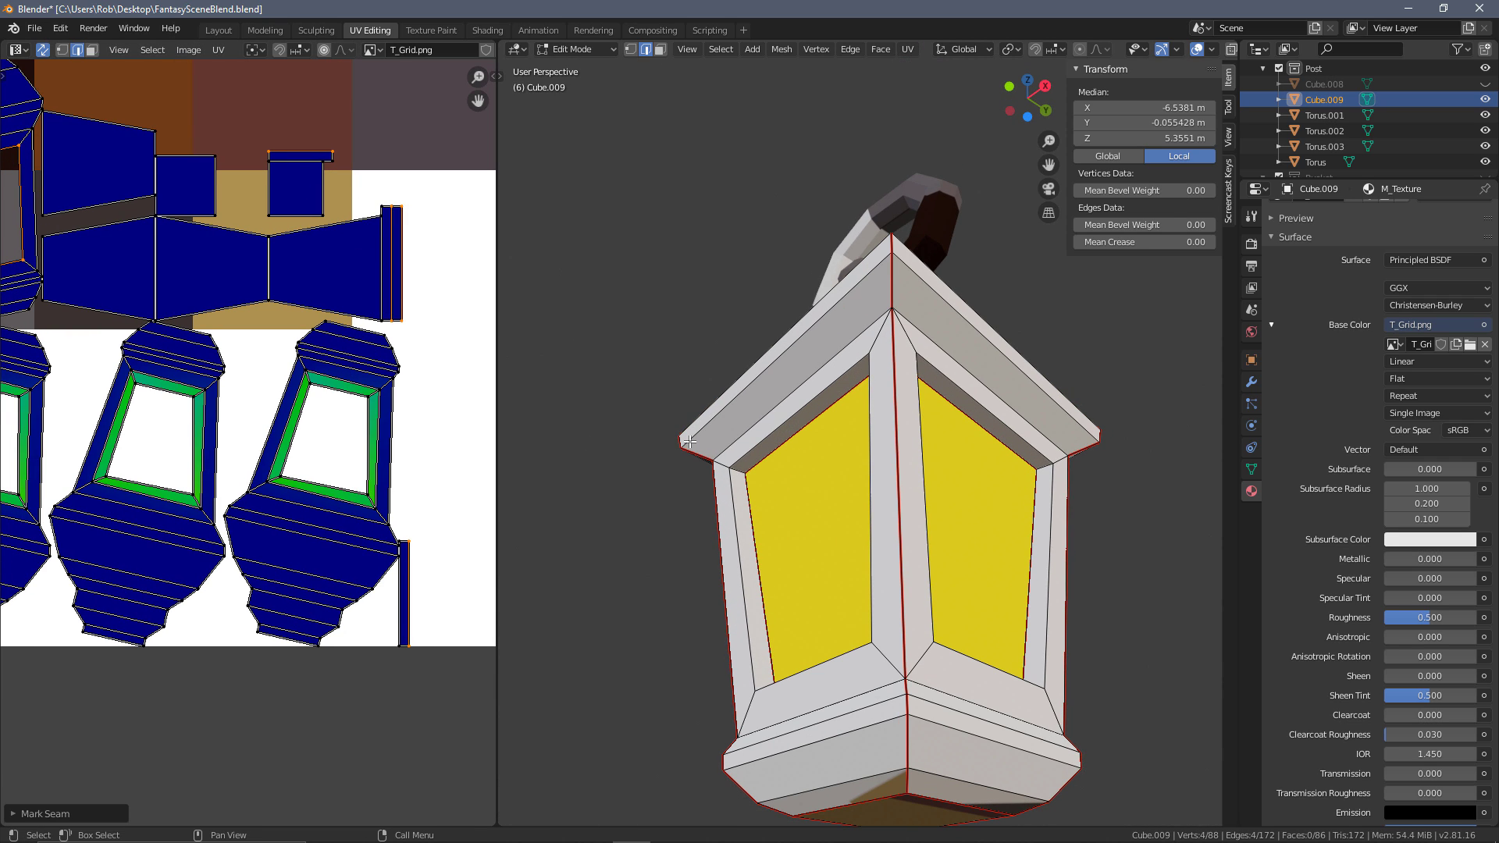
alt+middle_drag(880, 459, 859, 509)
alt+middle_drag(736, 695, 731, 656)
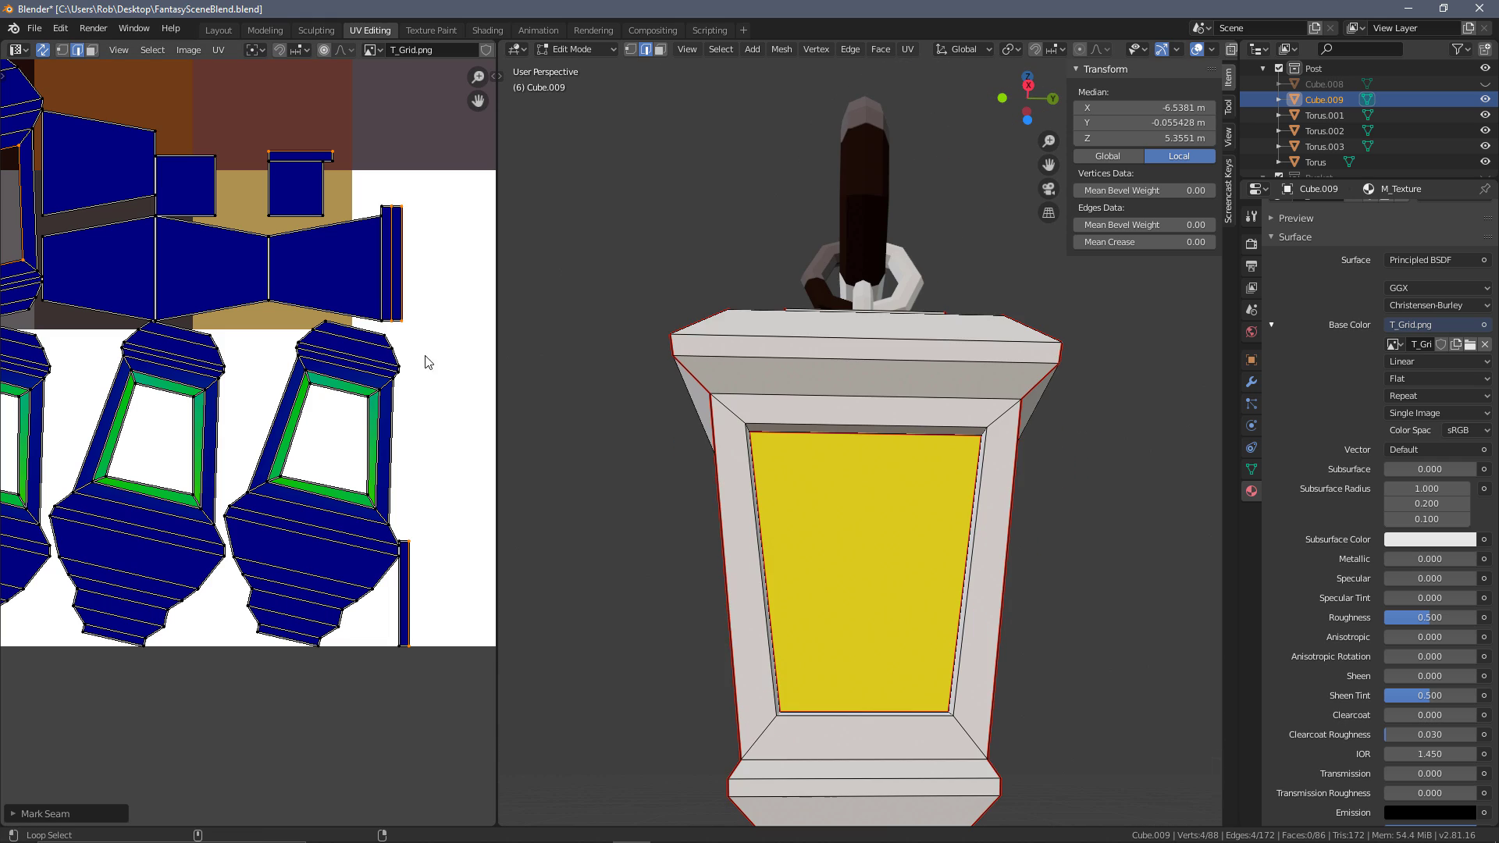
Mark the outer edge loop of the window recess on the last lantern-side island in the bottom row as a seam
click(344, 388)
alt+click(297, 402)
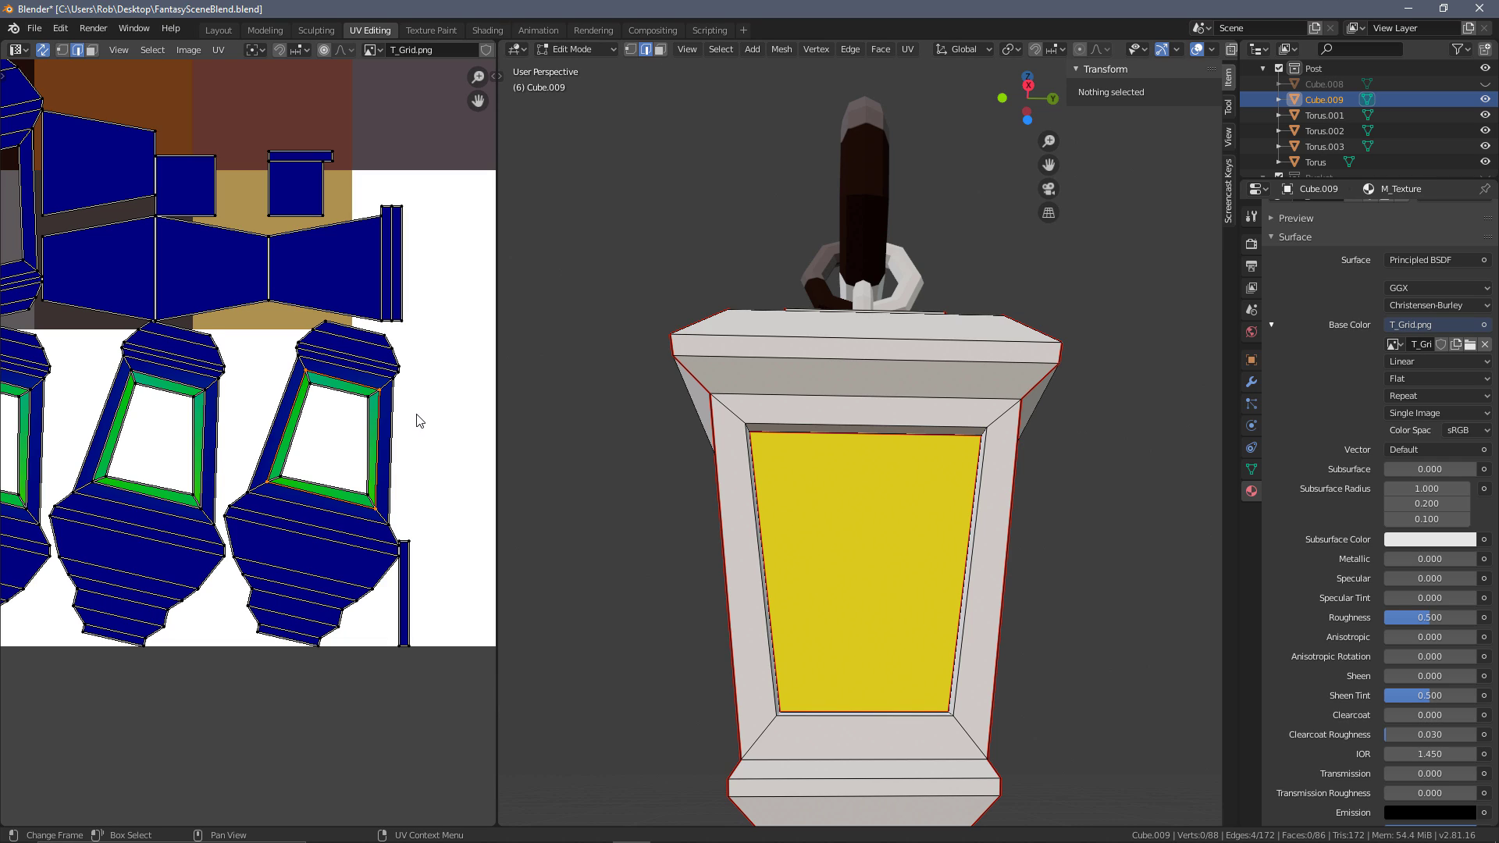
right_click(312, 506)
scroll(356, 428, down, 1)
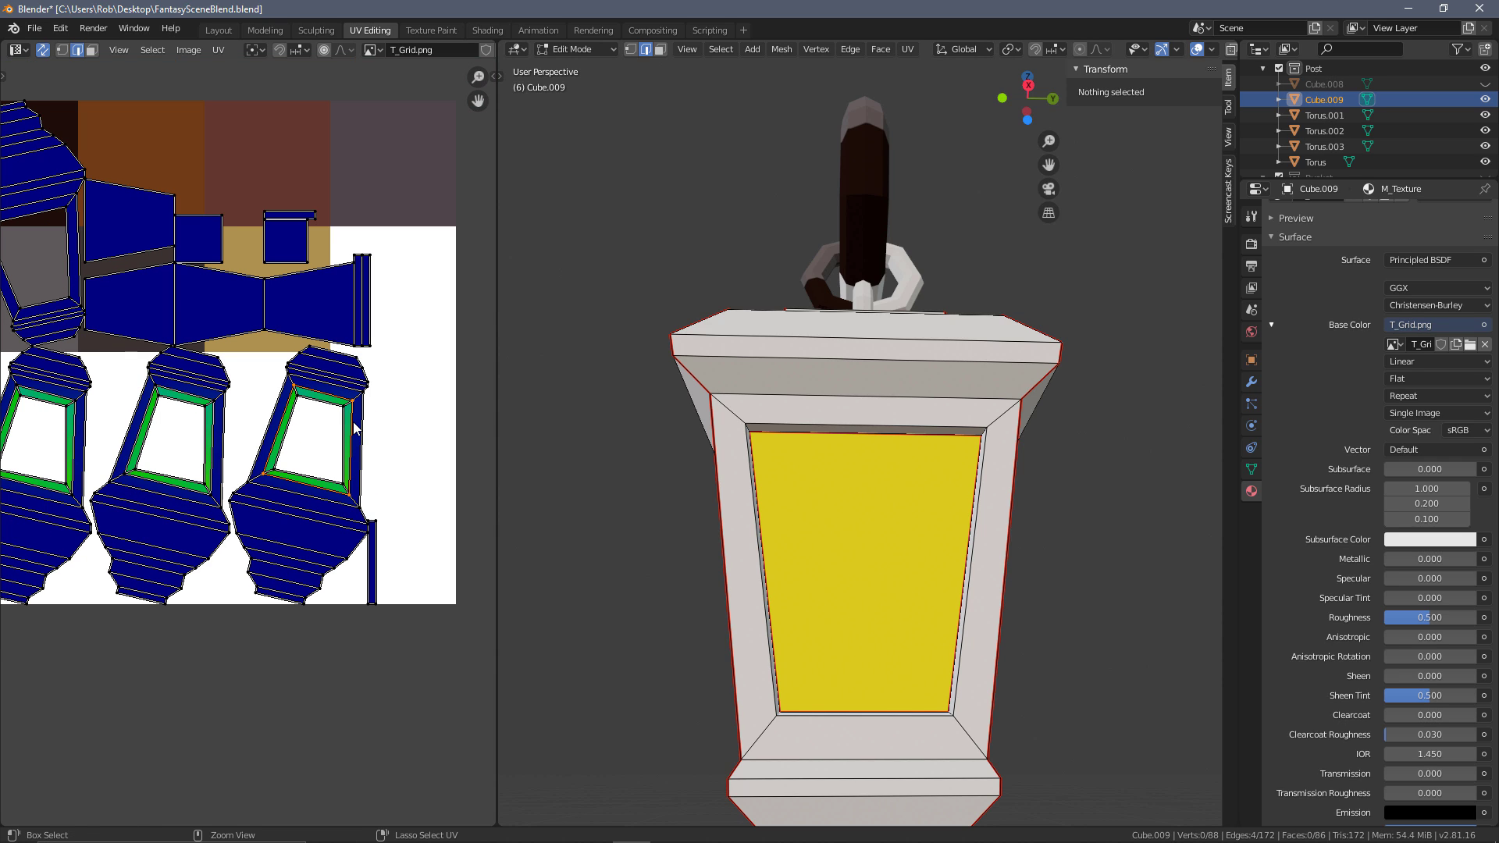
key(ctrl+e)
click(355, 424)
Examine which corner edges of the detached window recess ring correspond to which corners on the lantern model
middle_drag(107, 307, 338, 337)
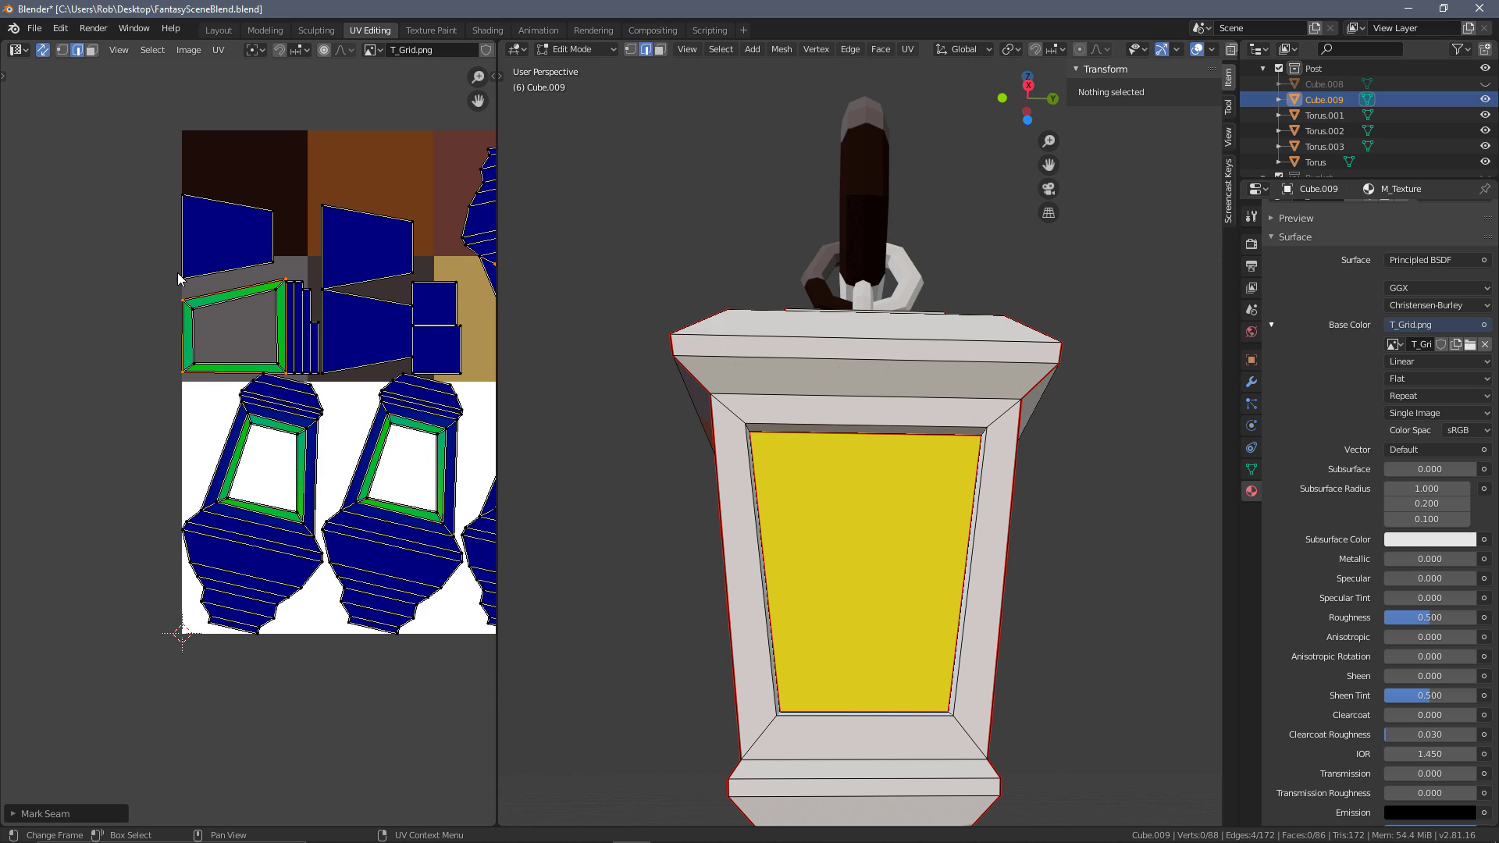
scroll(180, 275, up, 3)
middle_drag(229, 190, 232, 262)
scroll(282, 386, down, 1)
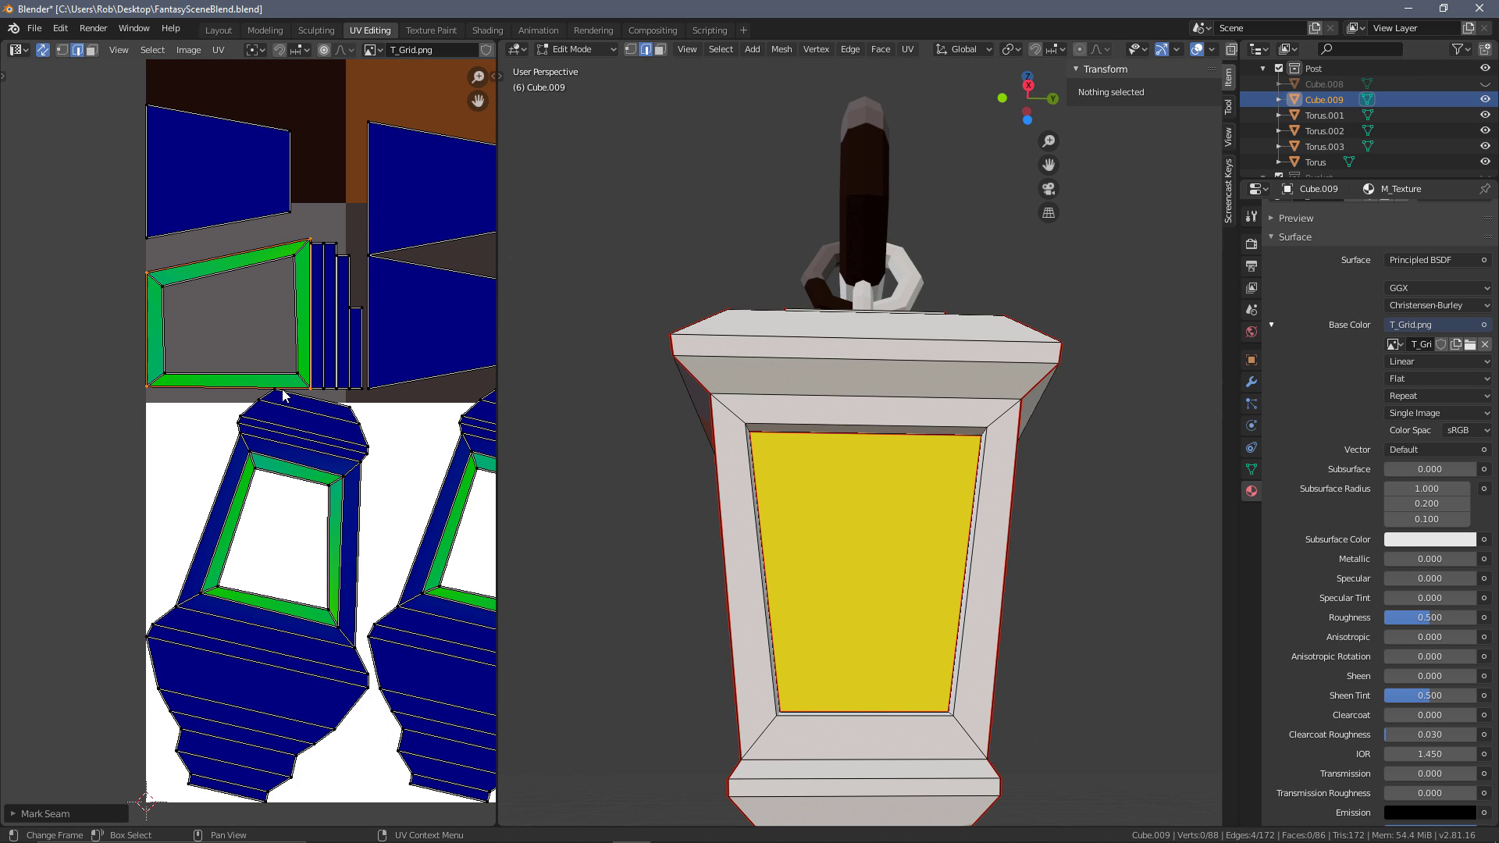
click(303, 252)
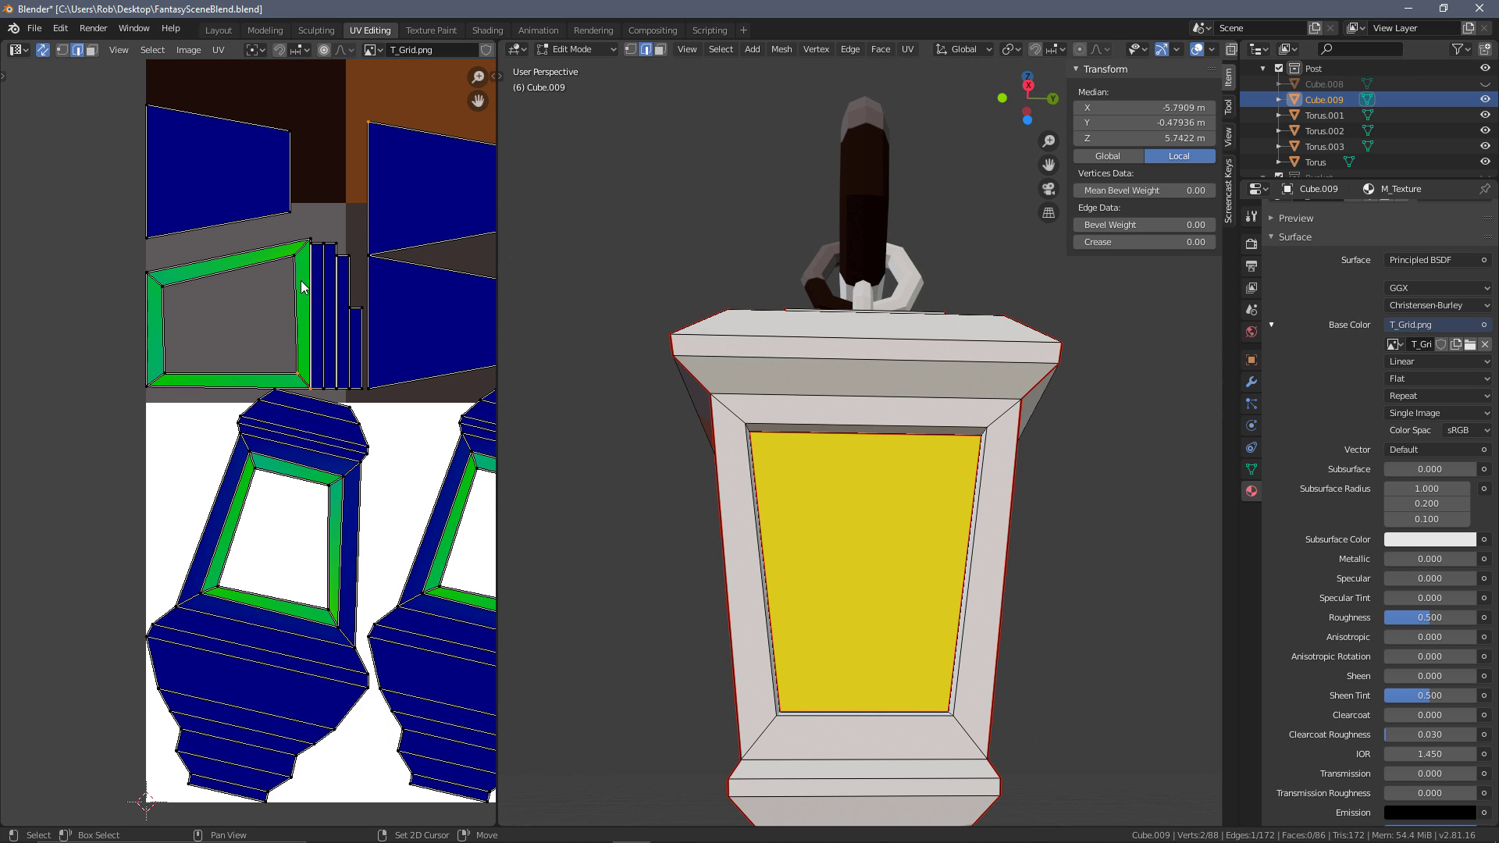
click(159, 380)
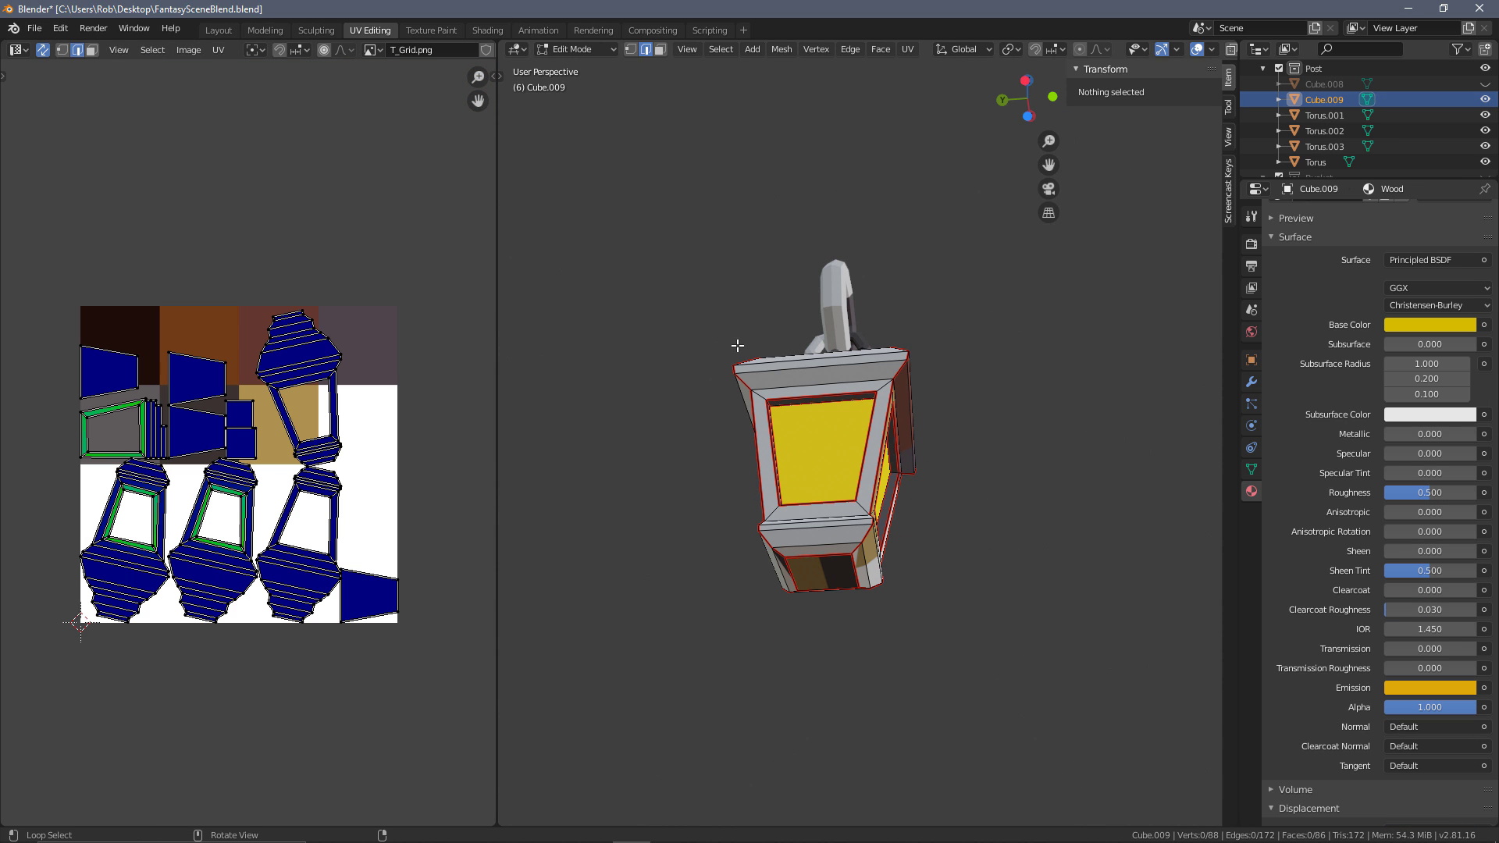
middle_drag(739, 344, 843, 445)
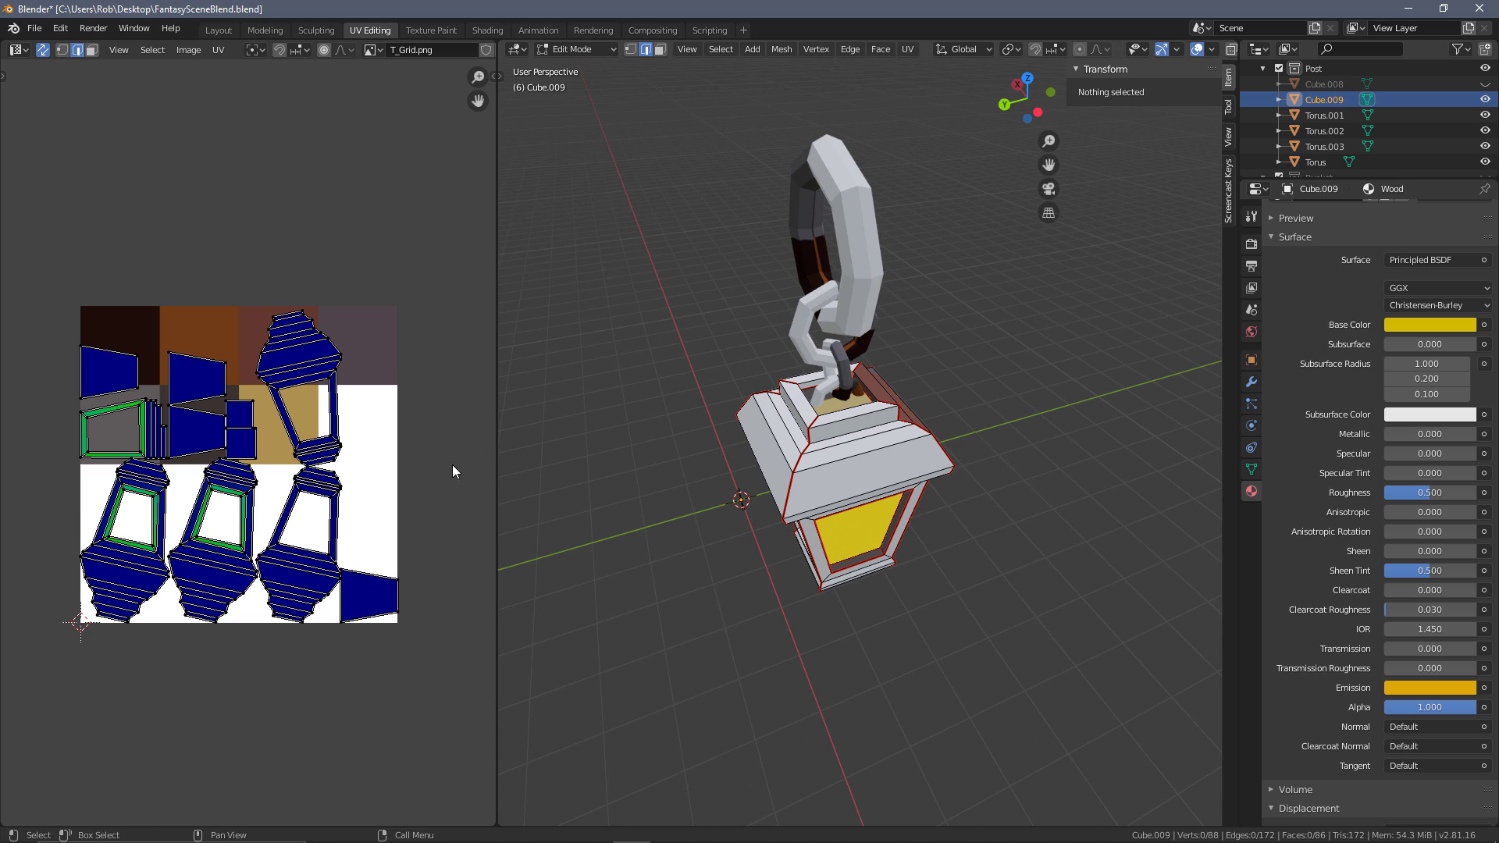
scroll(437, 430, up, 4)
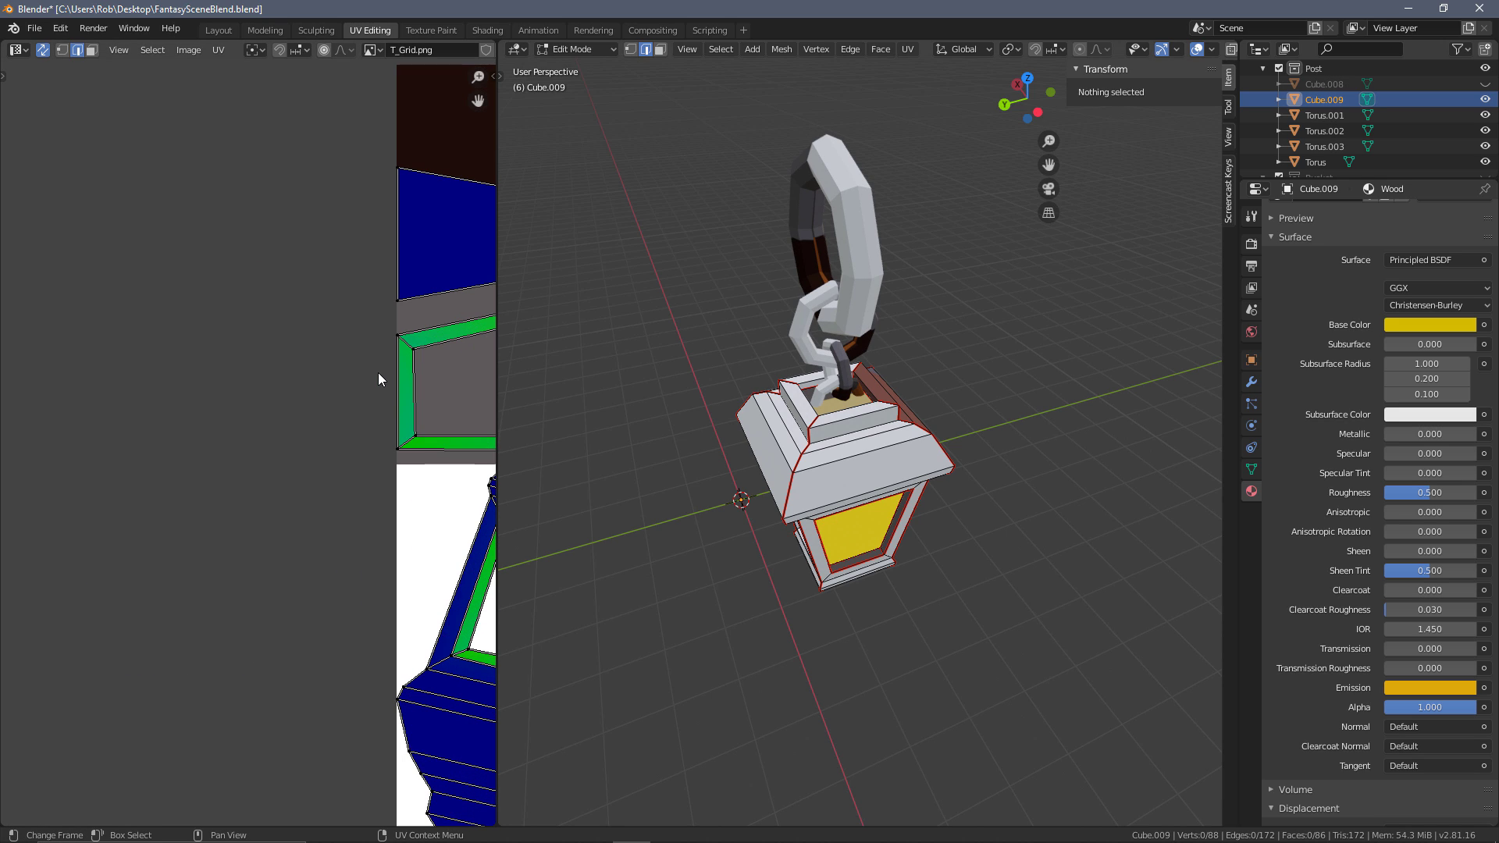
middle_drag(374, 363, 267, 332)
click(250, 342)
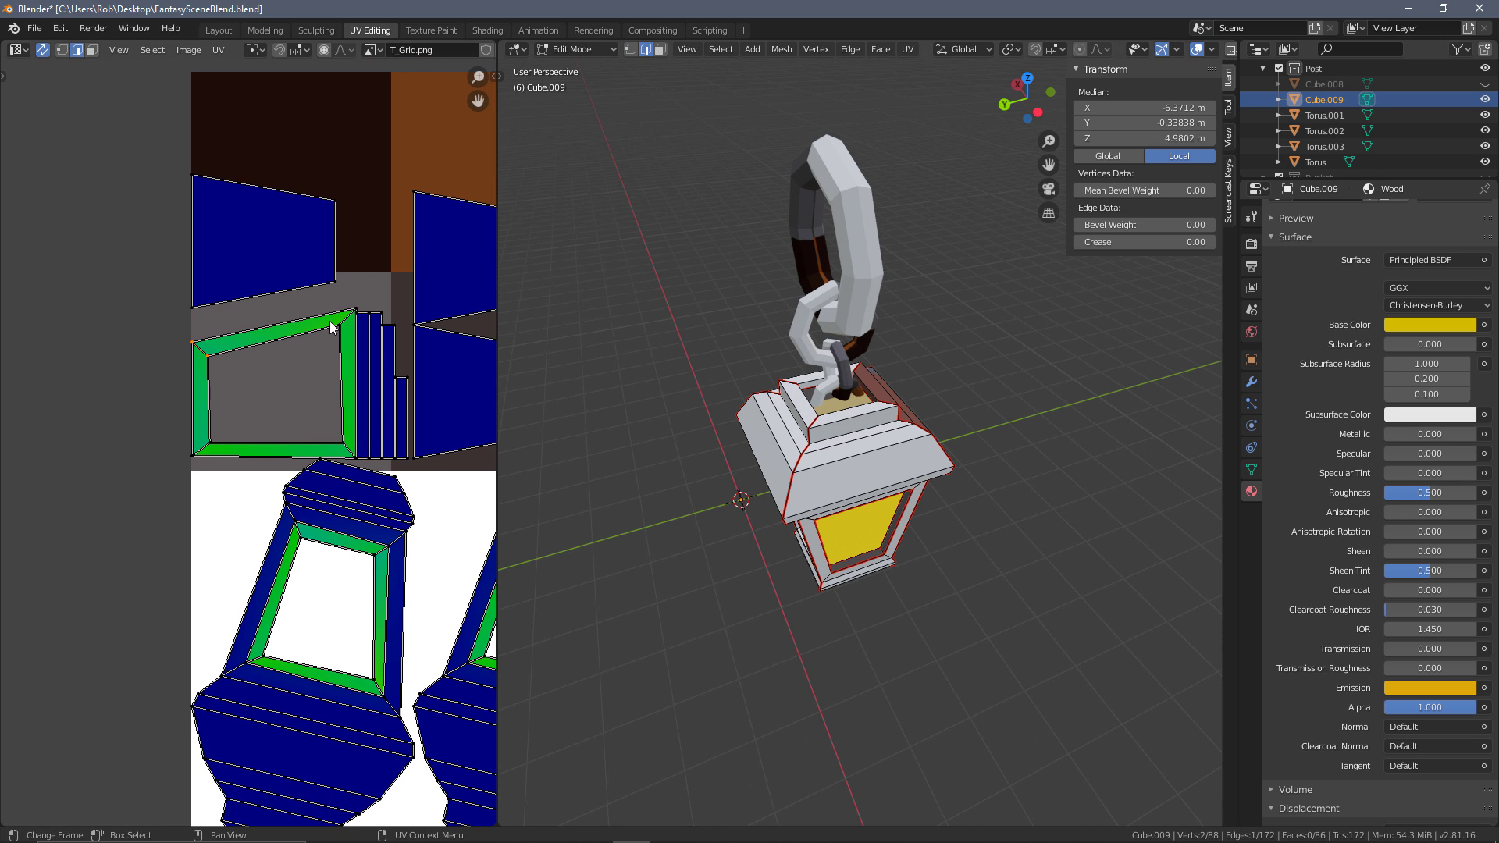
scroll(382, 405, down, 3)
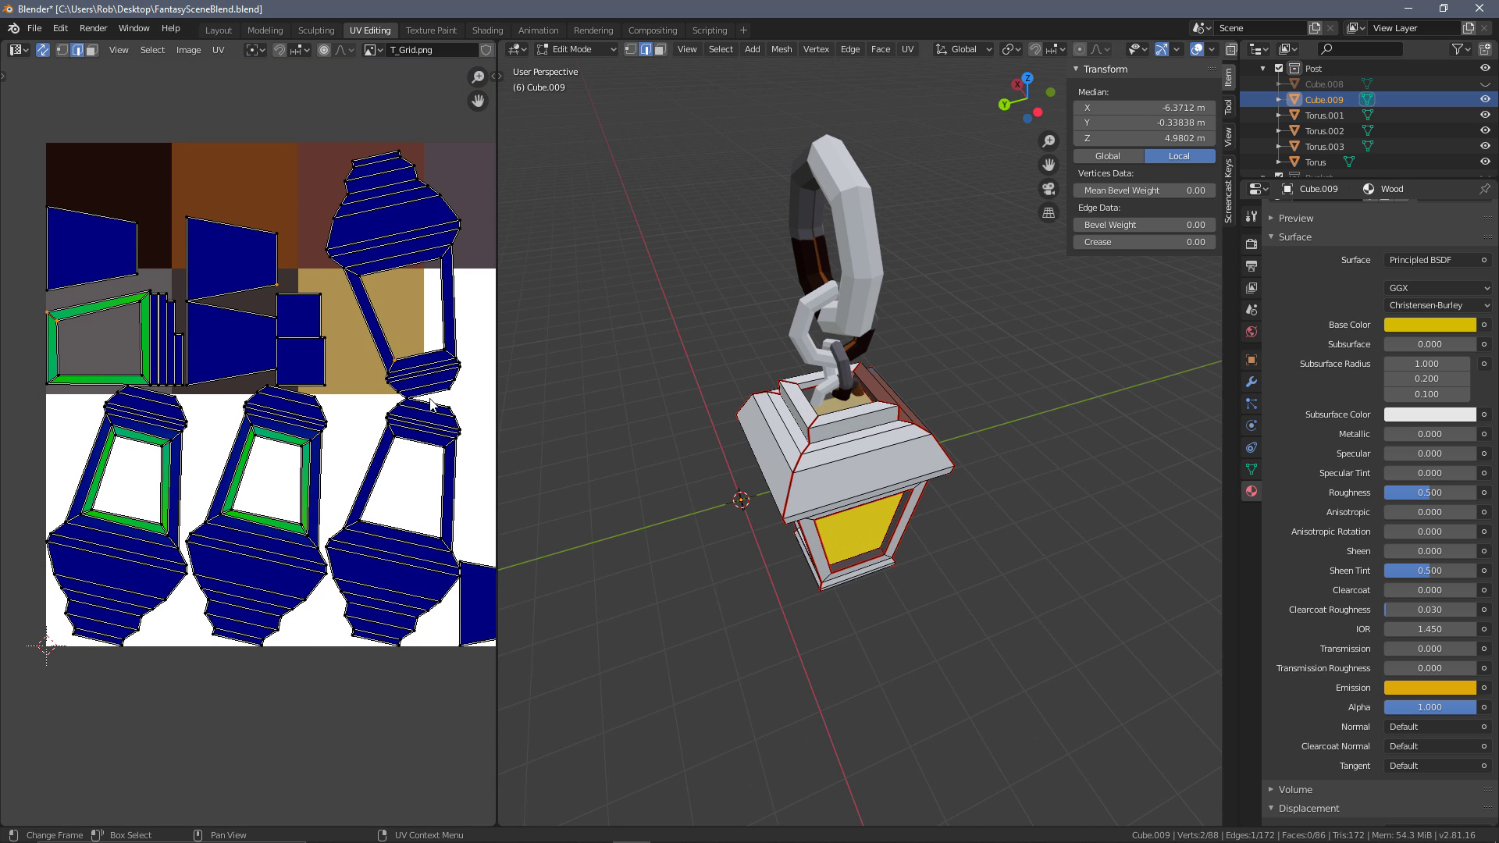
Mark one short diagonal corner edge of the detached window recess ring as a seam to unroll its faces into a straight strip
scroll(430, 404, up, 2)
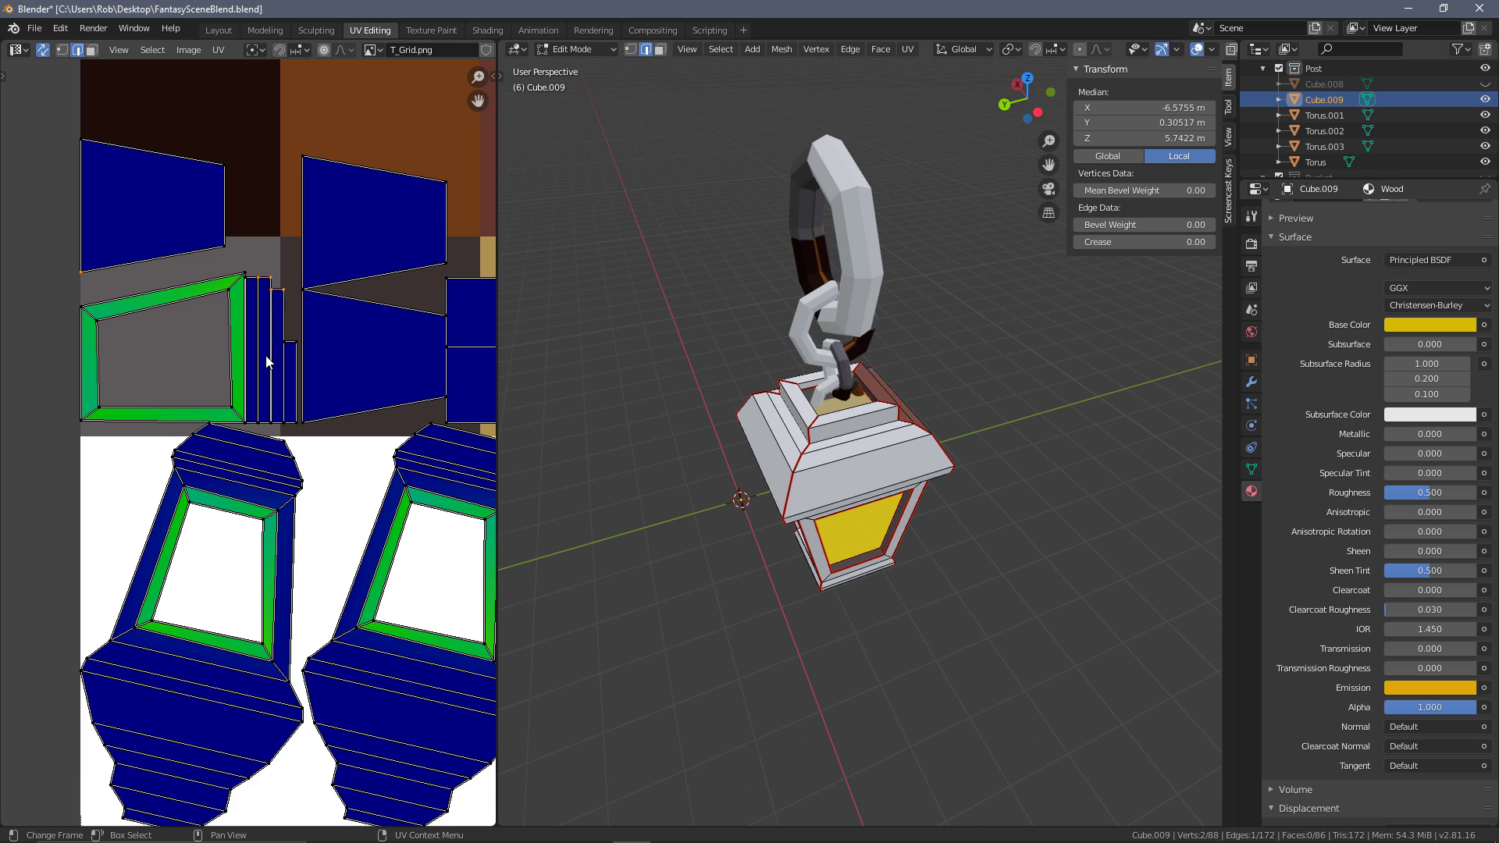
middle_drag(277, 355, 271, 346)
scroll(739, 490, down, 1)
middle_drag(739, 491, 701, 393)
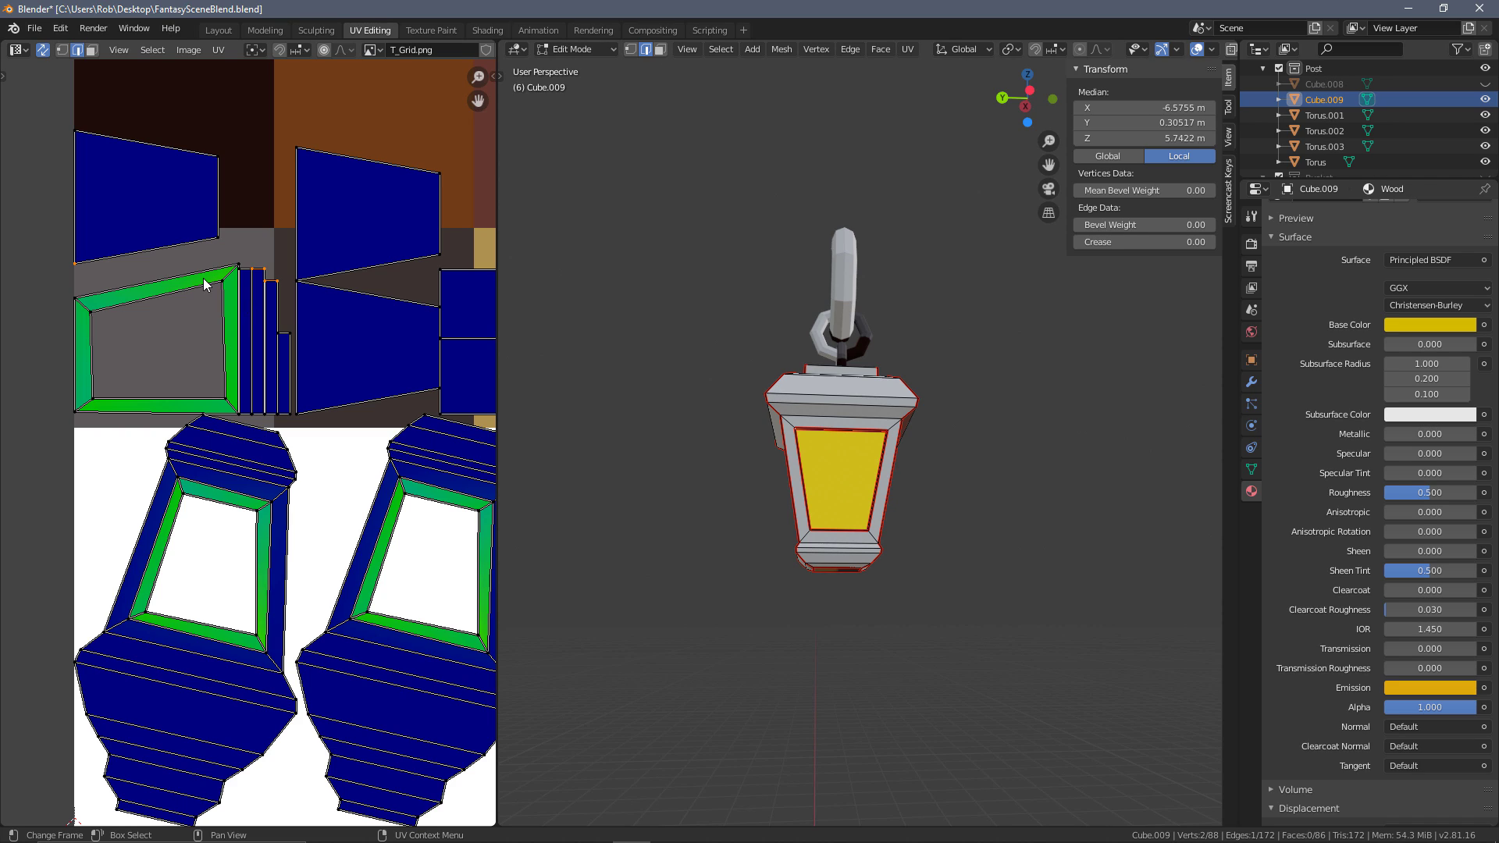
click(237, 286)
right_click(228, 274)
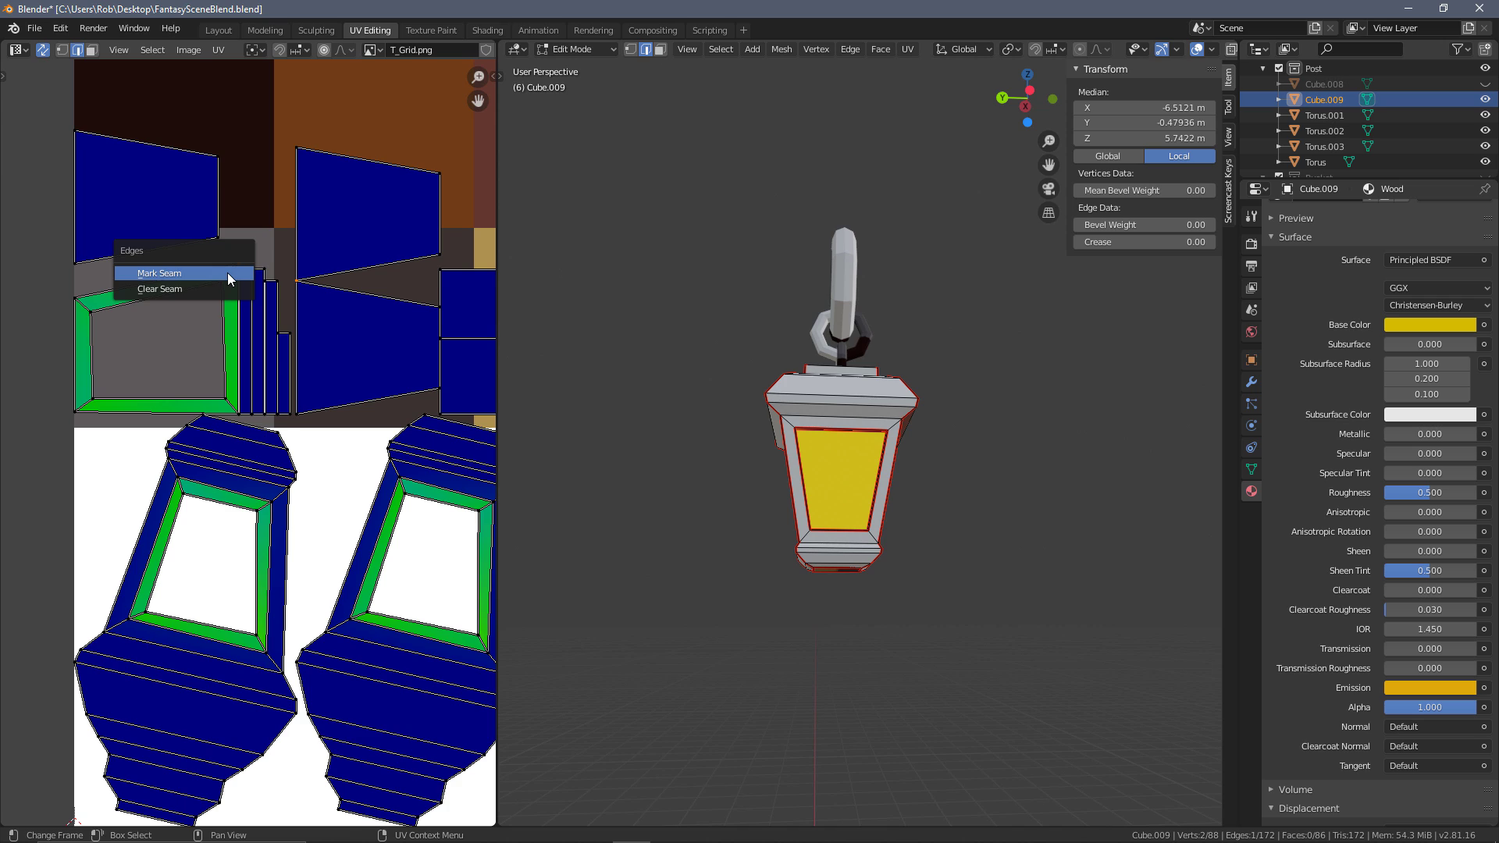
click(228, 273)
scroll(269, 337, down, 4)
scroll(269, 338, up, 2)
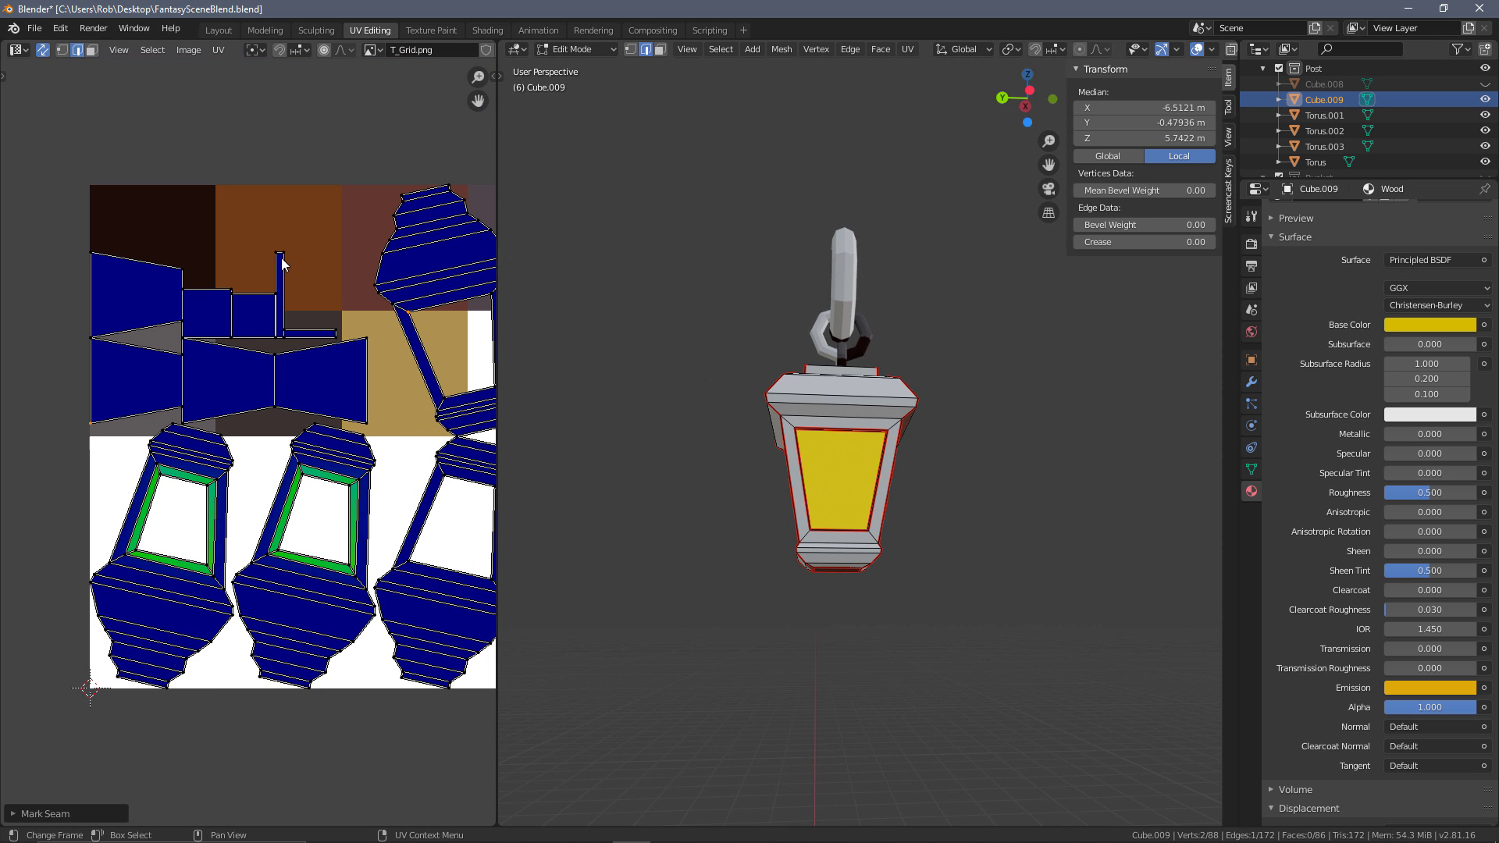
Select the faces of the separately cut window recess strips and clear the seams on their edges to rejoin them with their neighbours
middle_drag(347, 360, 141, 333)
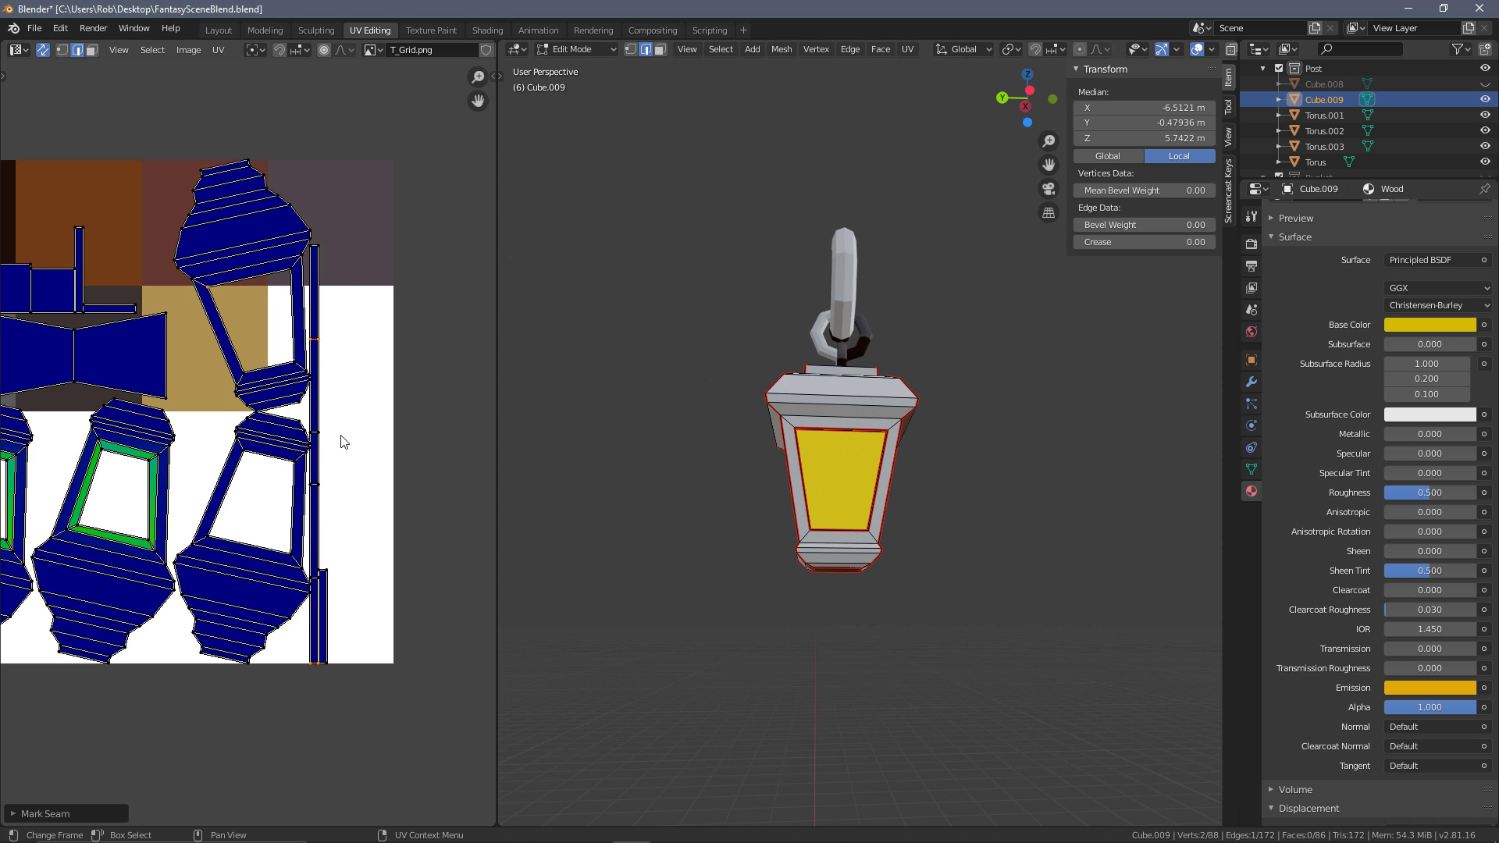
key(3)
click(328, 585)
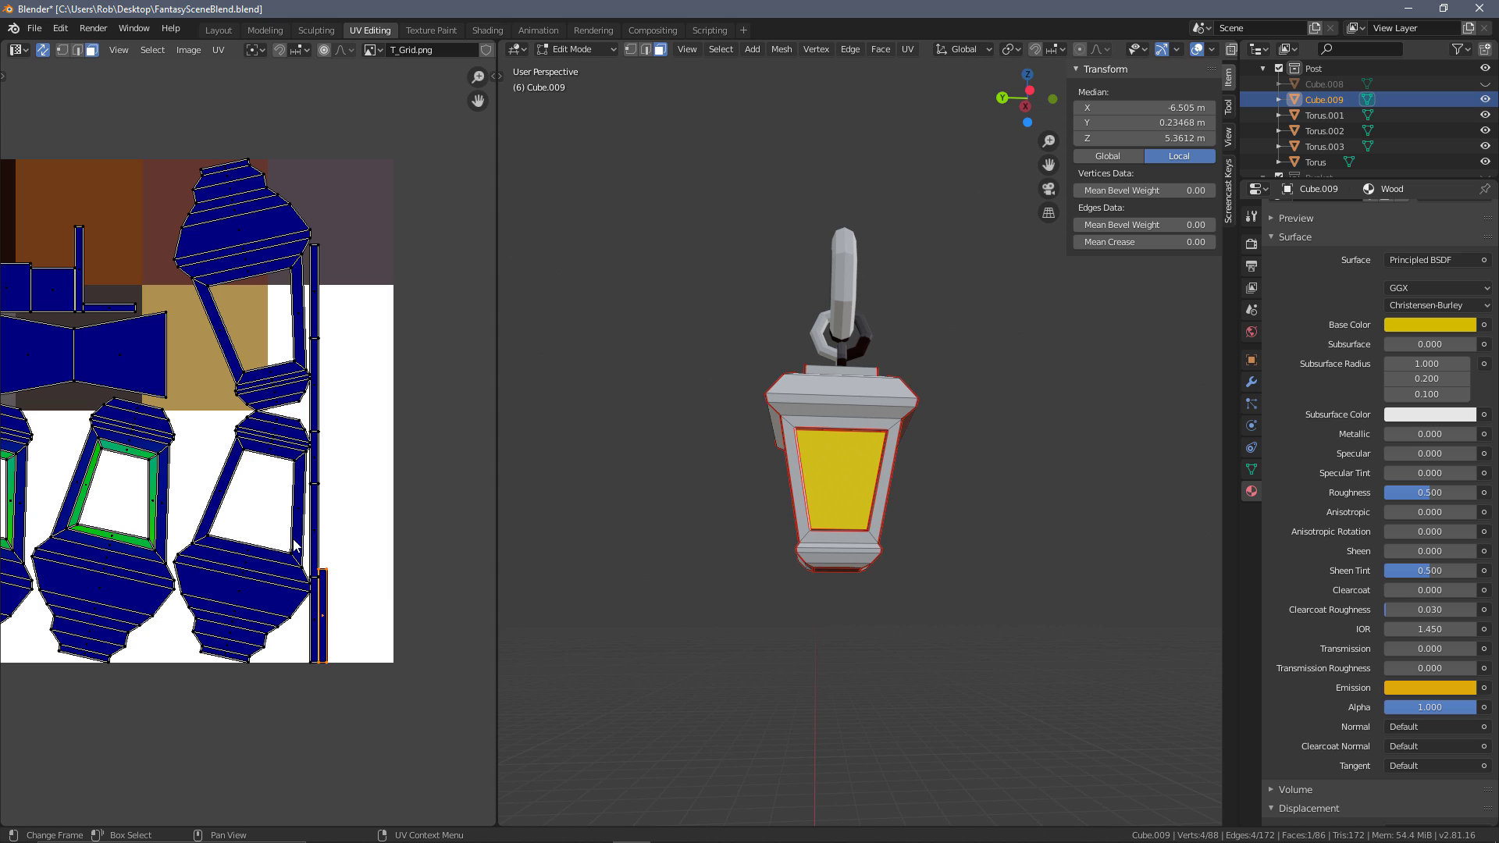
key(l)
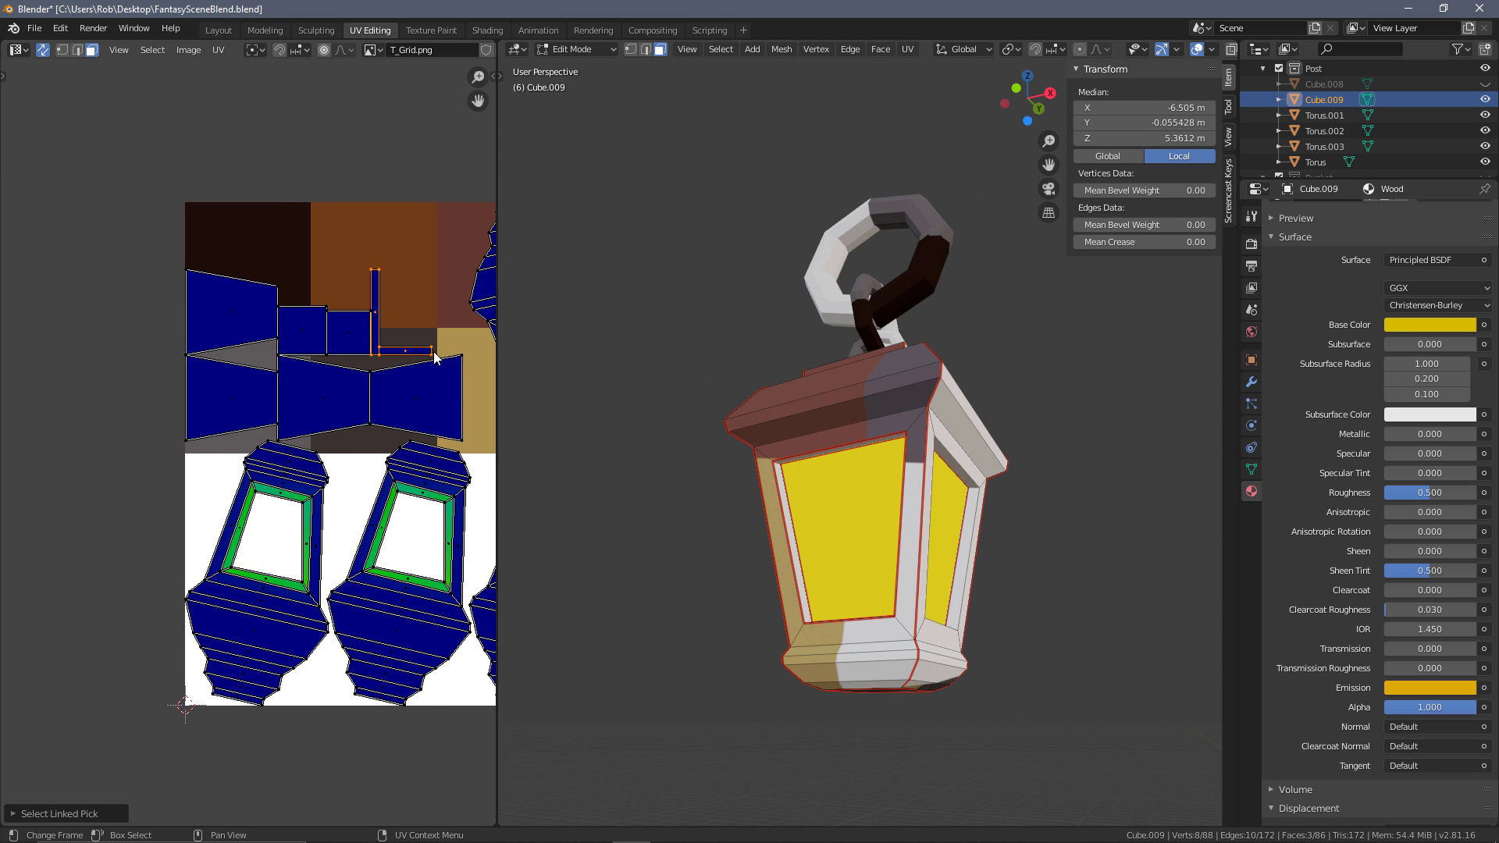
middle_drag(112, 432, 393, 427)
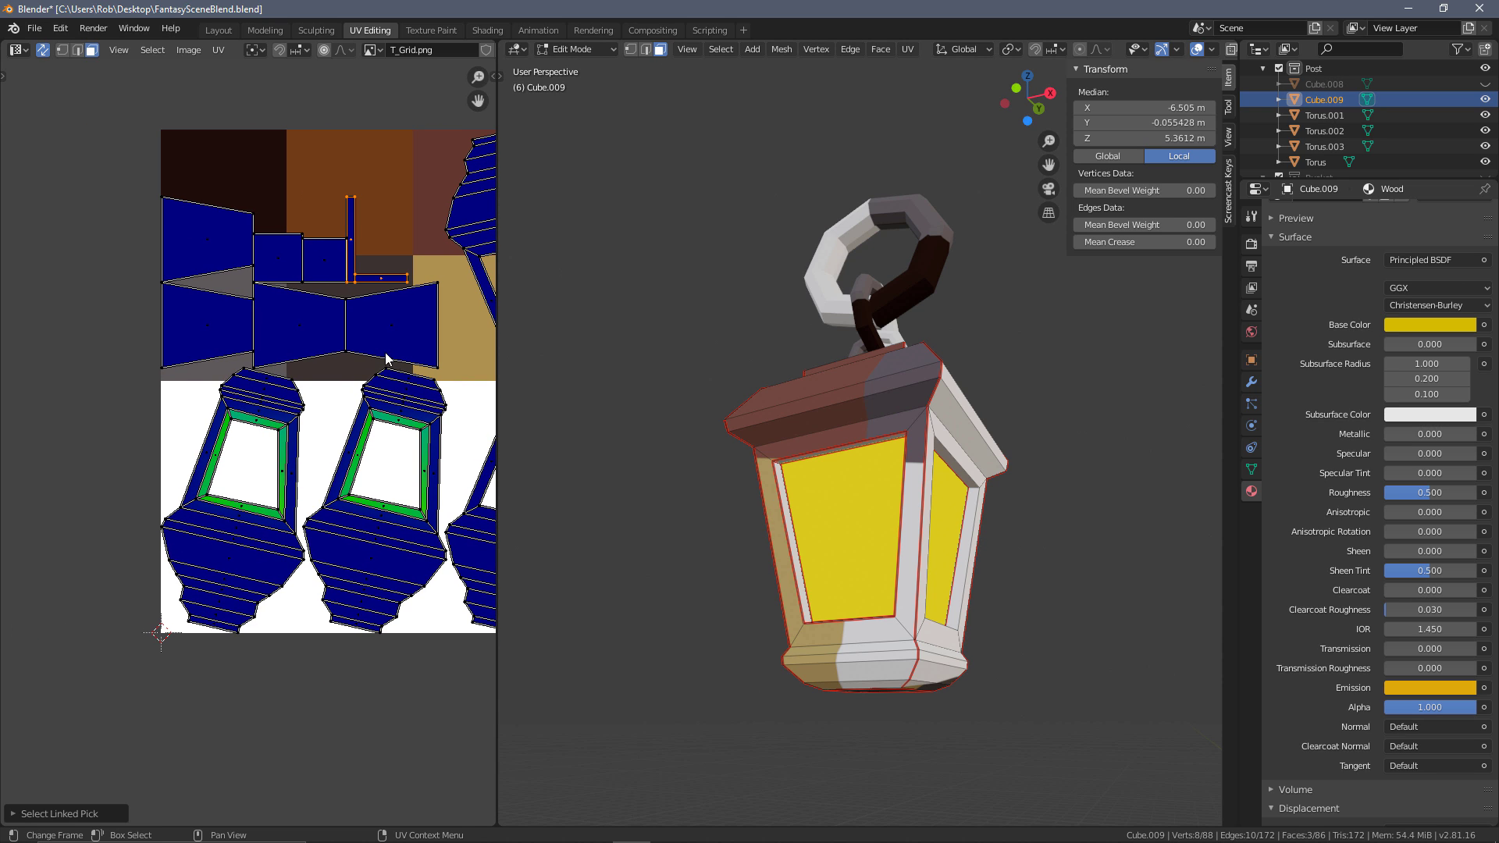
middle_drag(473, 354, 307, 325)
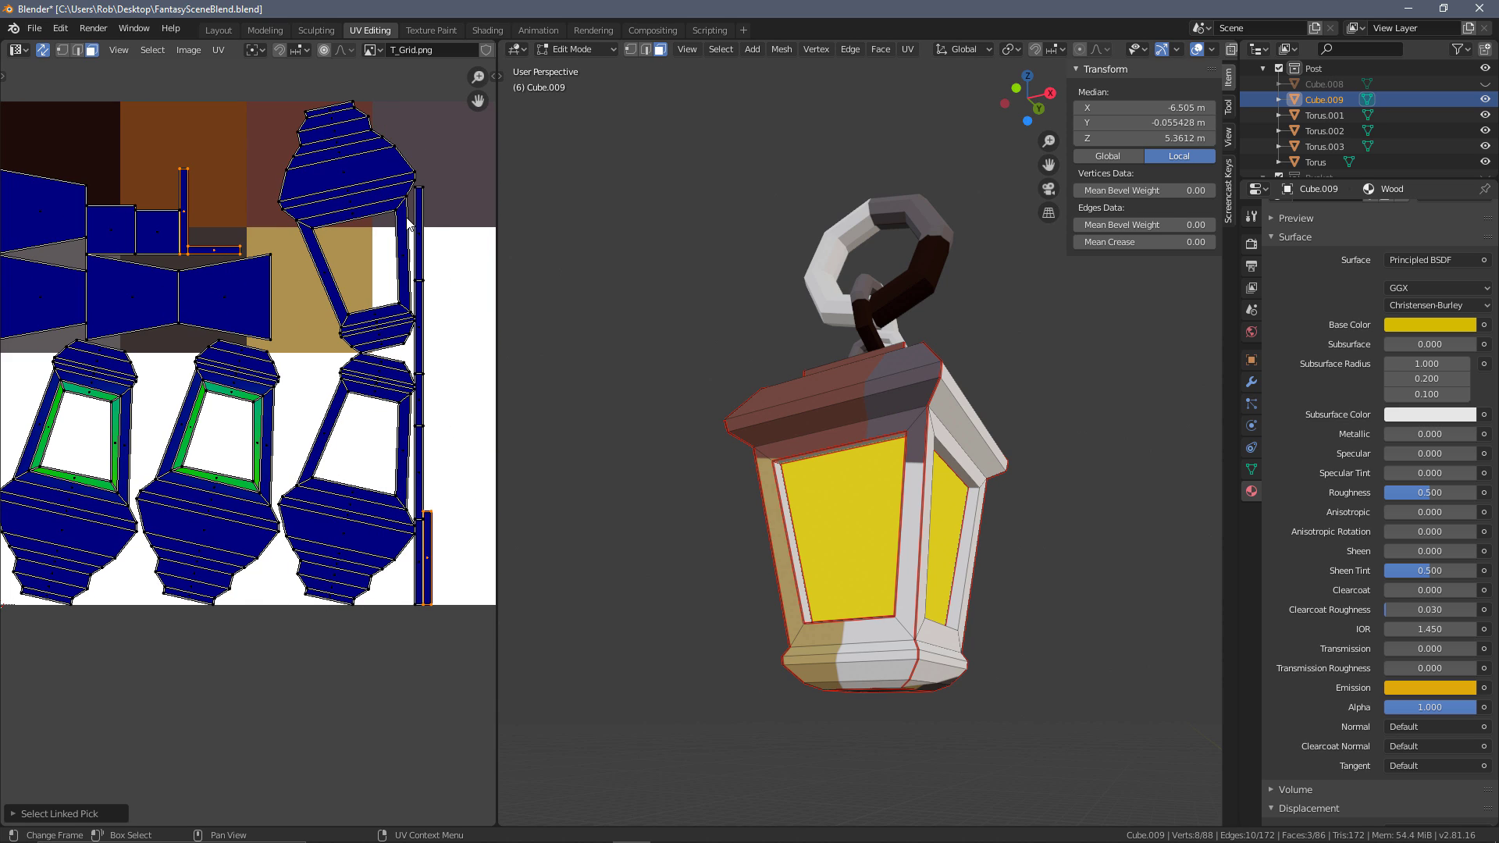
middle_drag(407, 222, 292, 133)
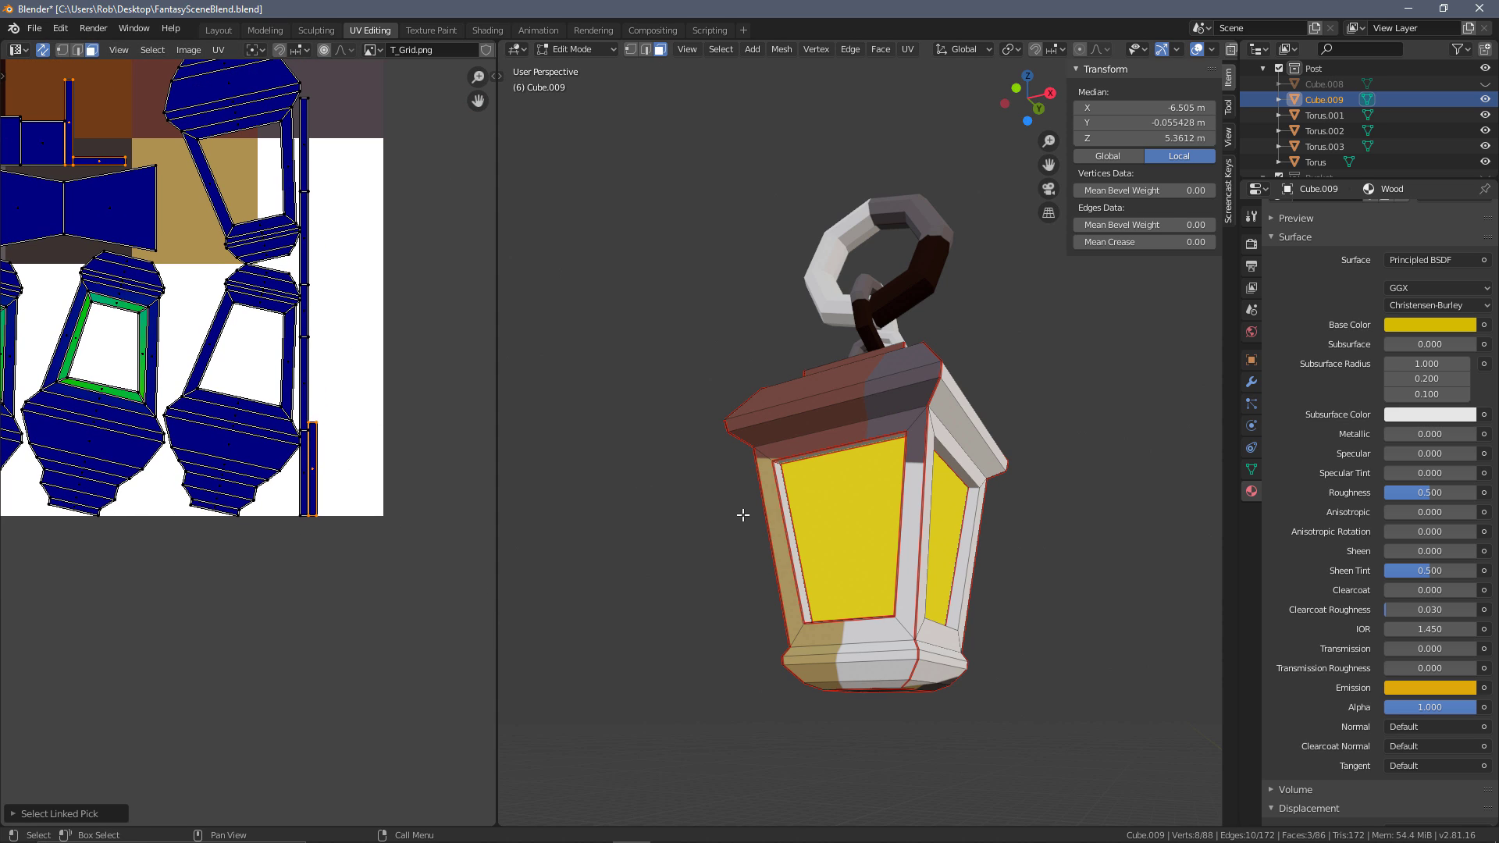
middle_drag(742, 512, 771, 500)
middle_drag(313, 314, 345, 360)
right_click(346, 360)
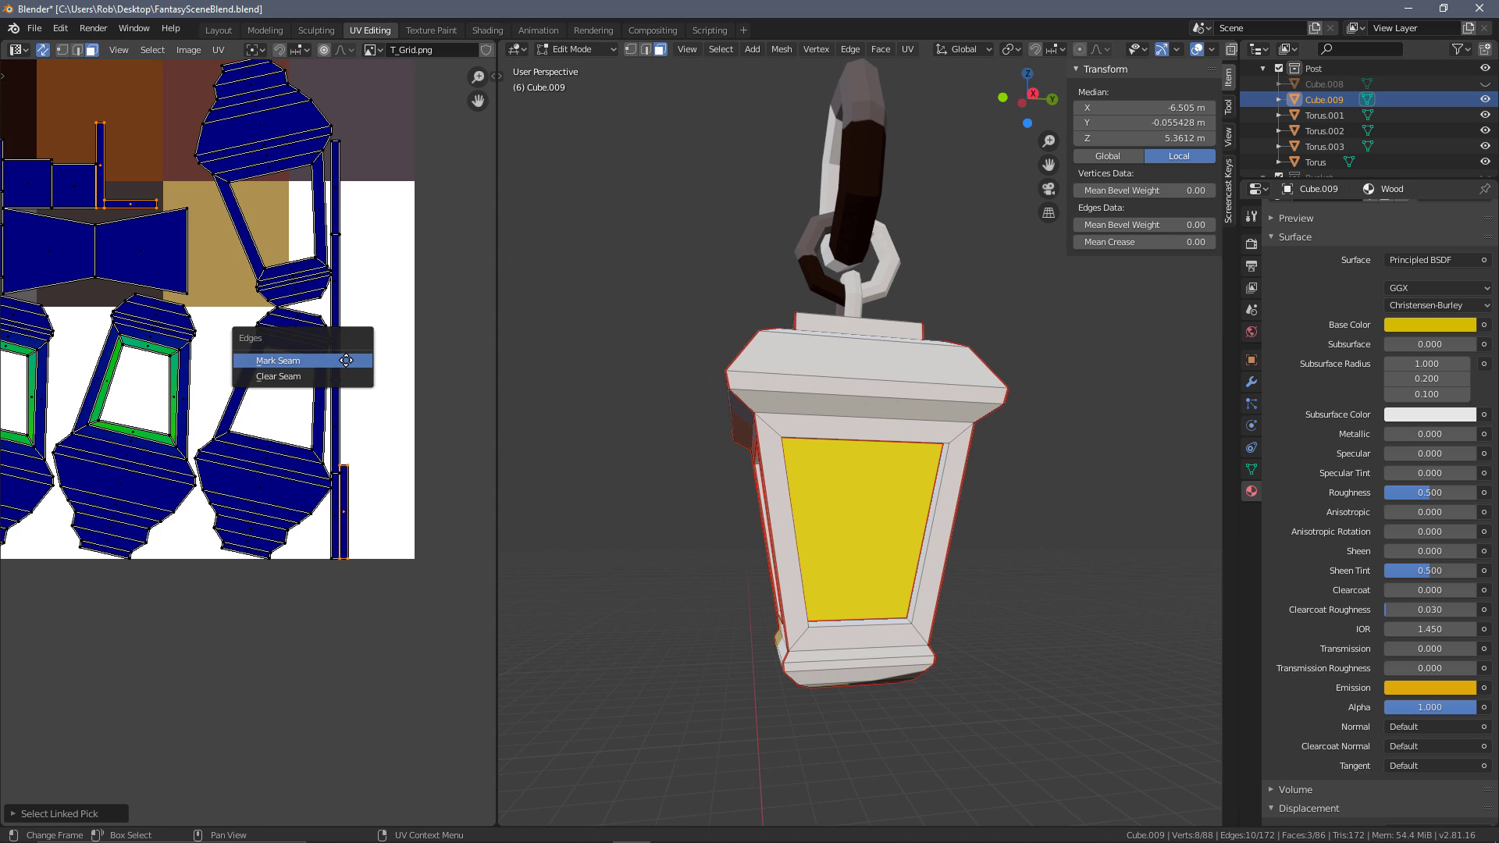
click(331, 379)
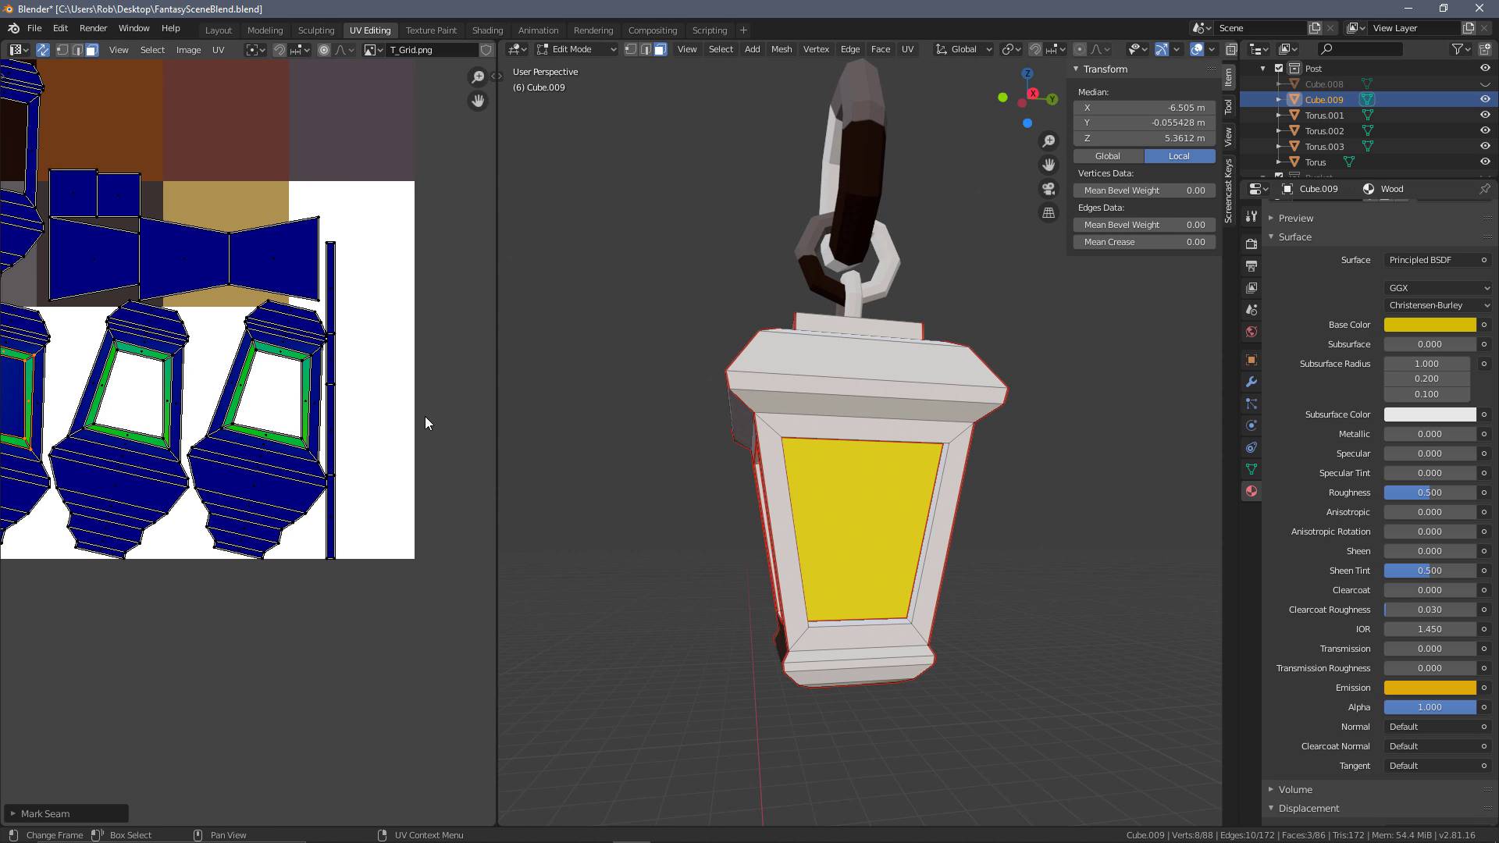
Mark the outer edge loop and one diagonal corner edge of the rejoined window recess on the first bottom-row island as seams
middle_drag(281, 375, 498, 427)
scroll(274, 439, up, 1)
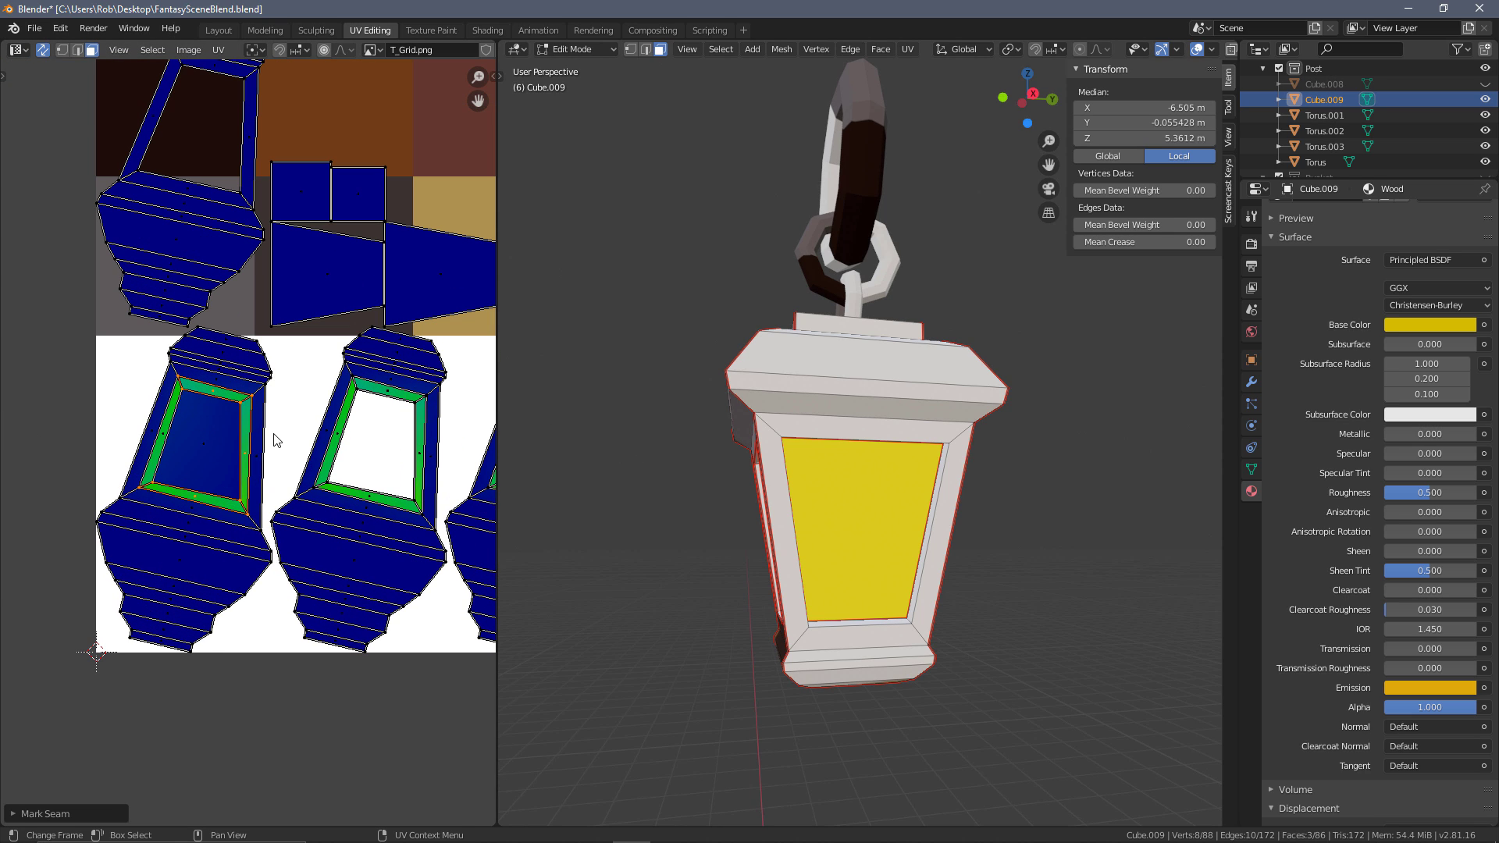
key(2)
alt+click(252, 400)
scroll(242, 449, up, 1)
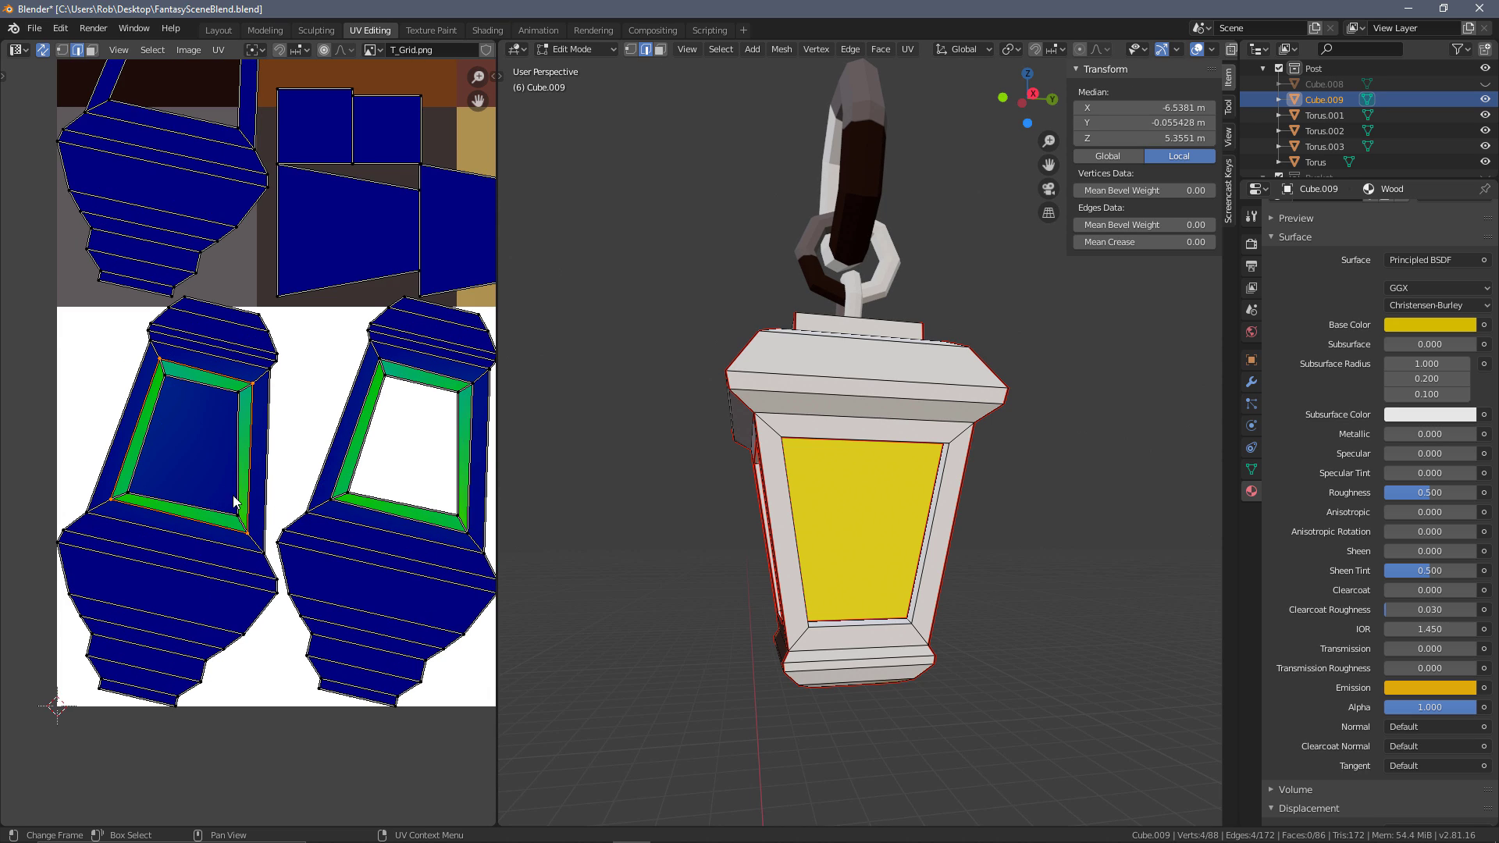
scroll(234, 502, up, 1)
shift+click(205, 367)
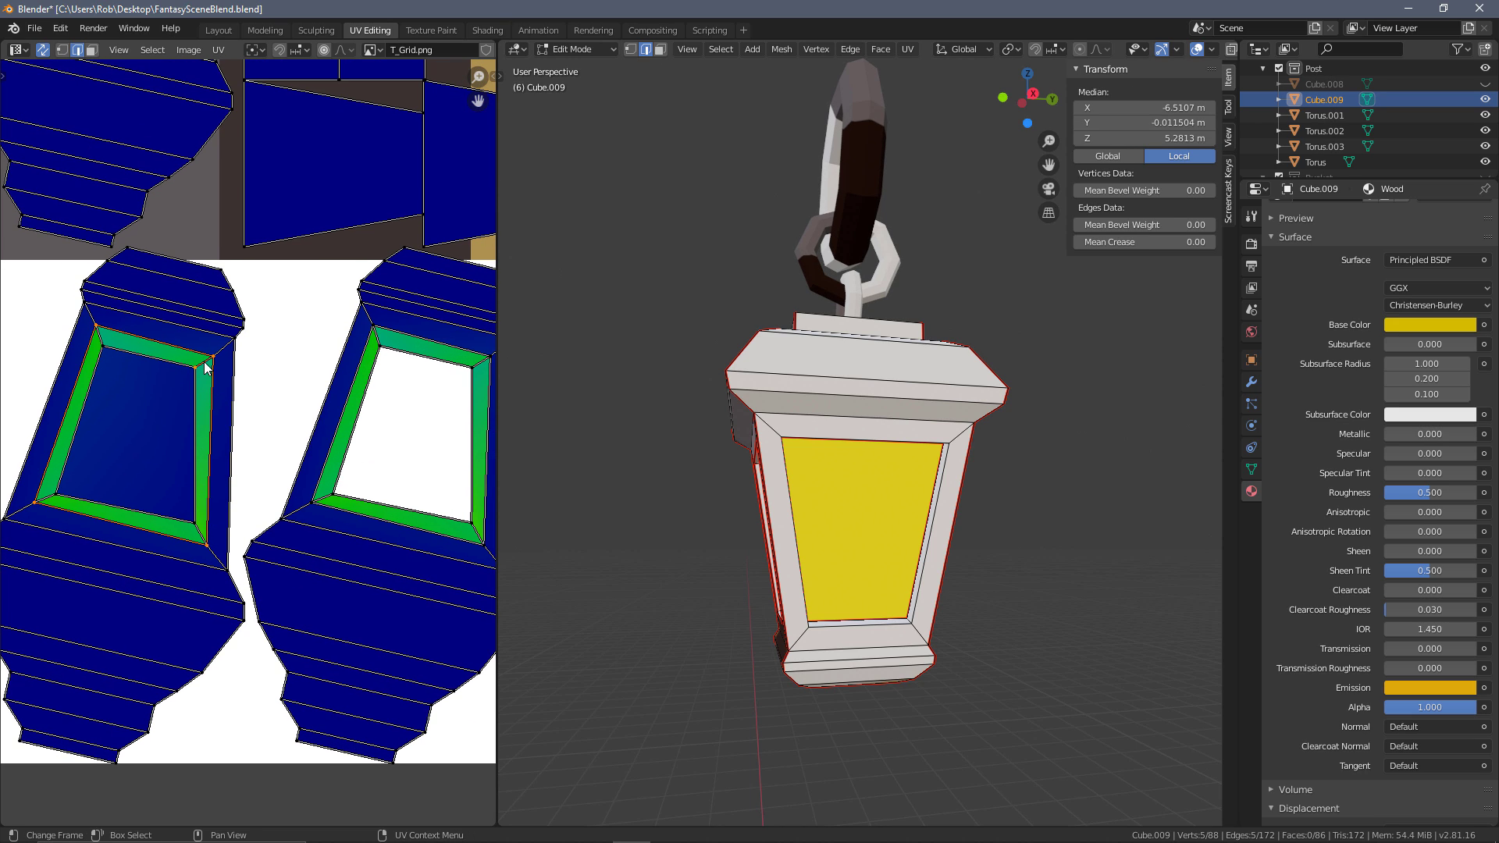
key(ctrl+e)
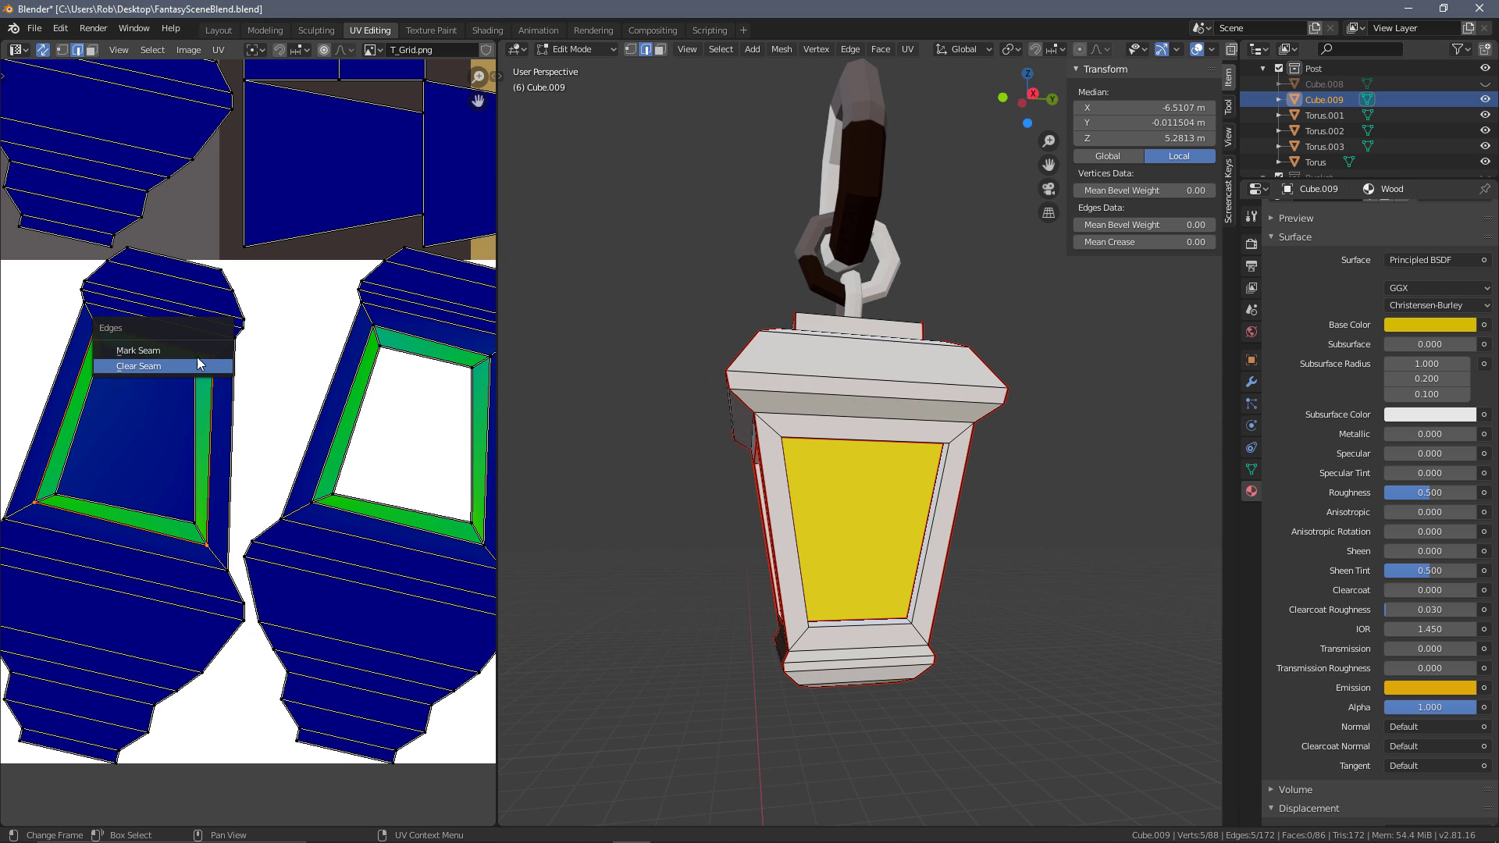
click(205, 368)
scroll(164, 365, down, 2)
scroll(164, 364, up, 2)
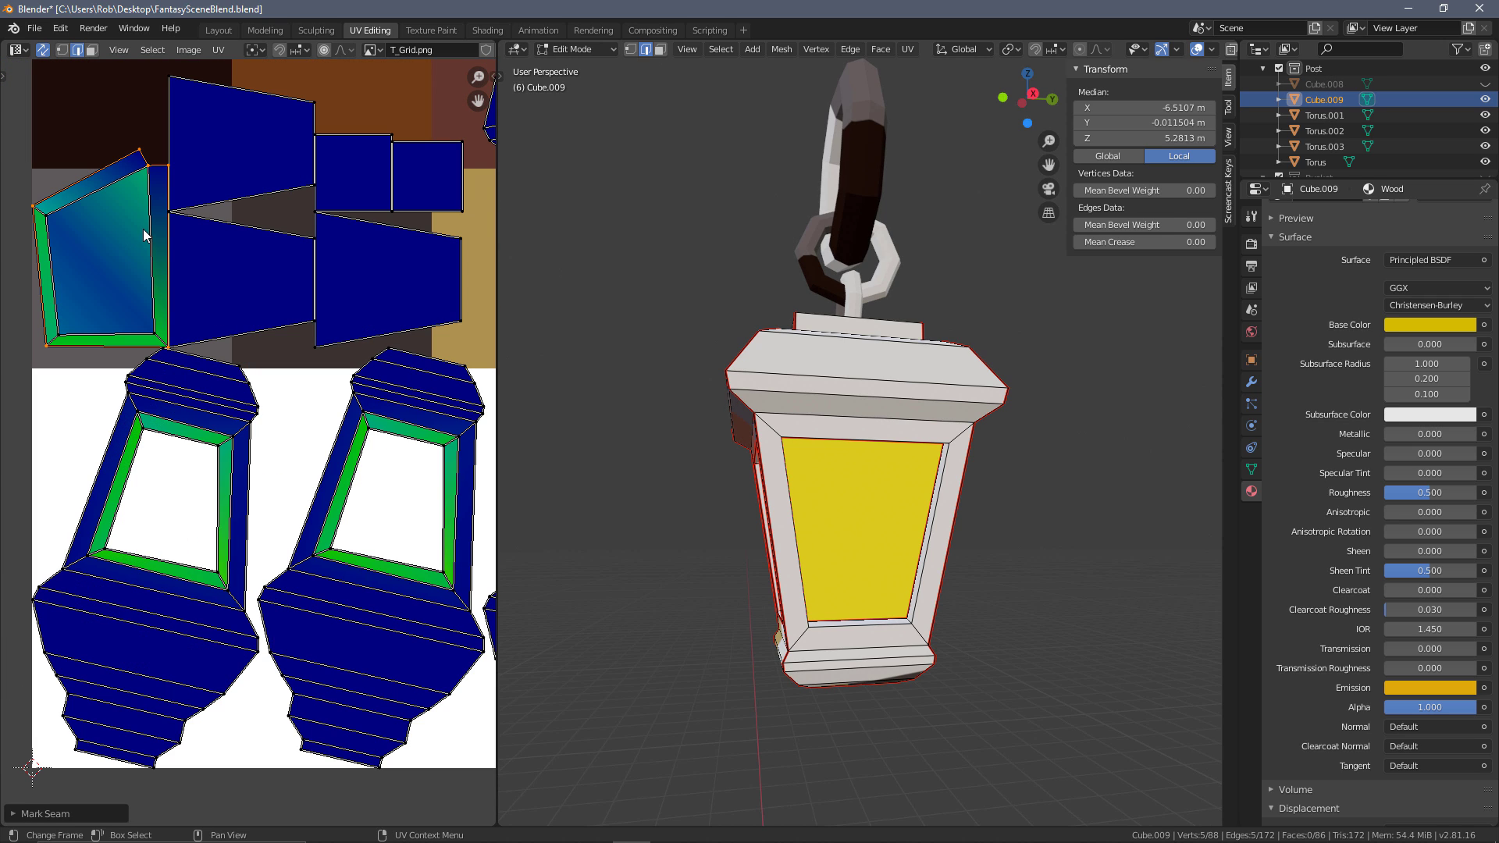
Mark the four inner edges around the attached window pane as a seam to separate it from its recess faces
alt+click(147, 227)
alt+shift+click(100, 192)
alt+shift+click(50, 260)
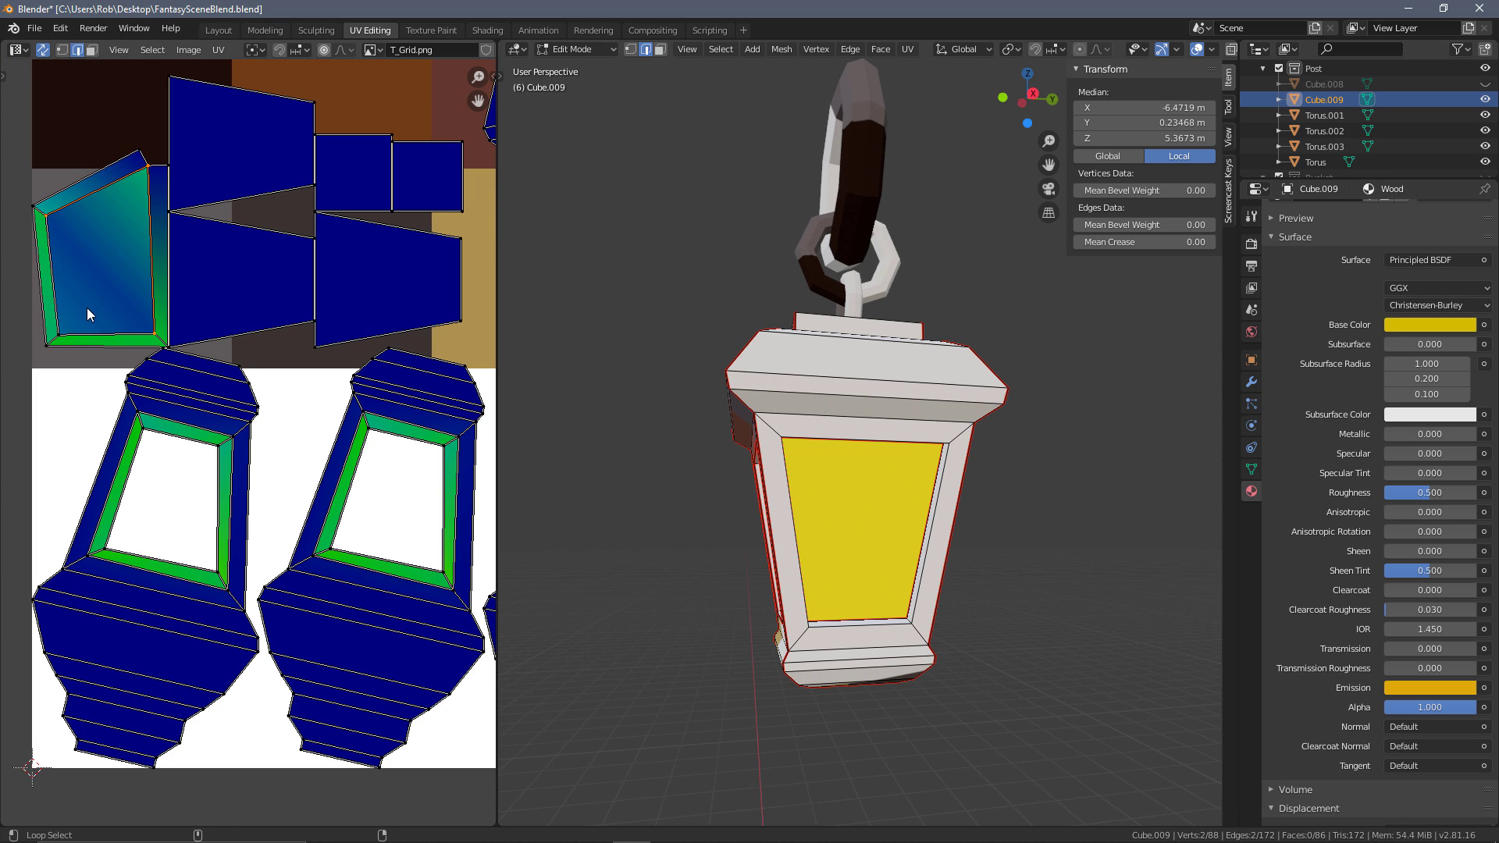
alt+shift+click(92, 324)
shift+click(61, 284)
key(ctrl+e)
click(139, 221)
scroll(221, 274, down, 3)
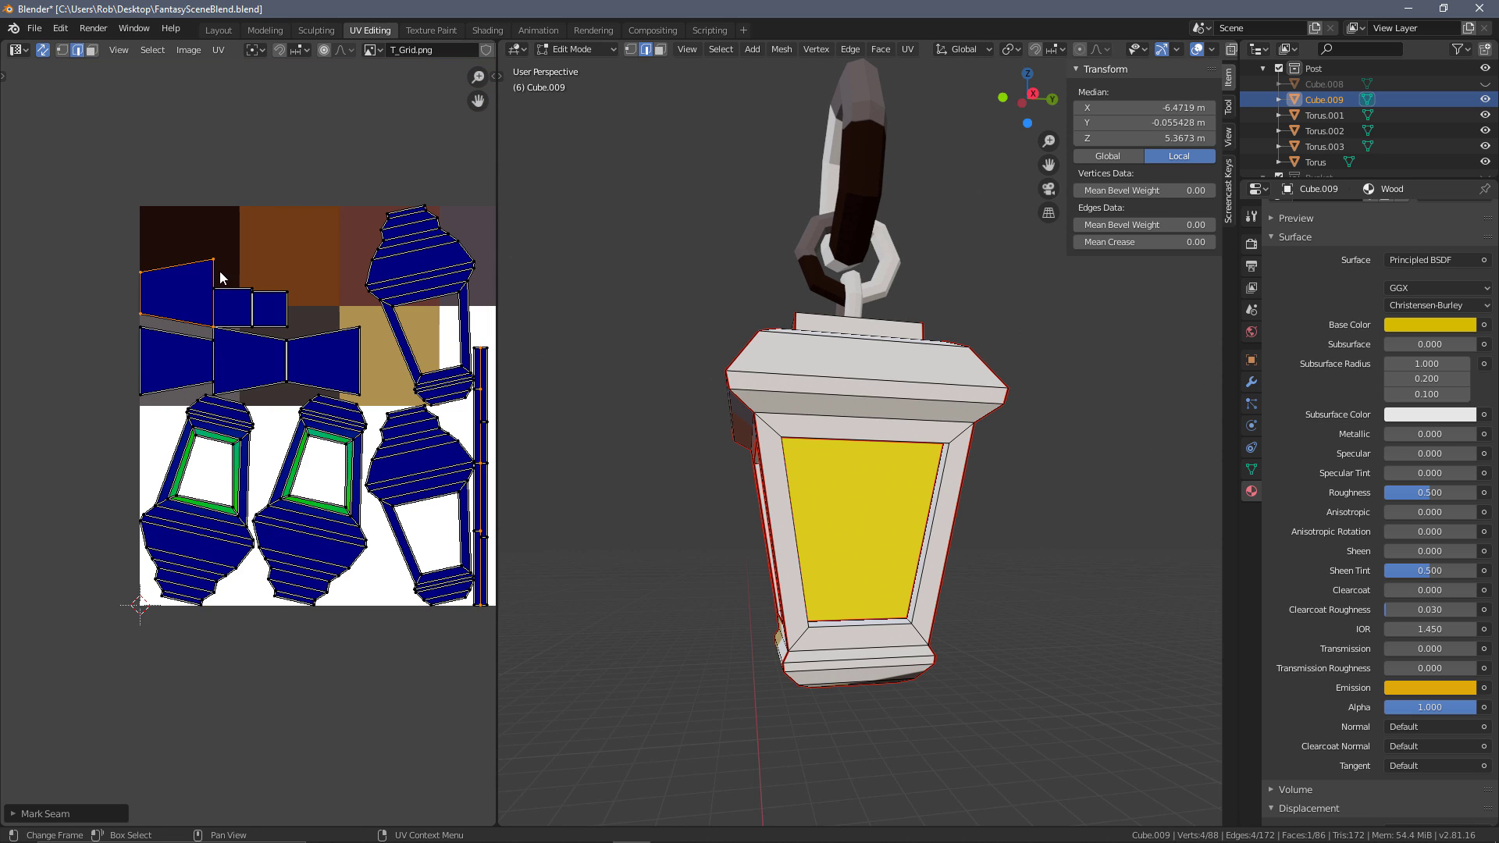
middle_drag(221, 274, 15, 275)
scroll(246, 381, up, 2)
scroll(242, 422, up, 1)
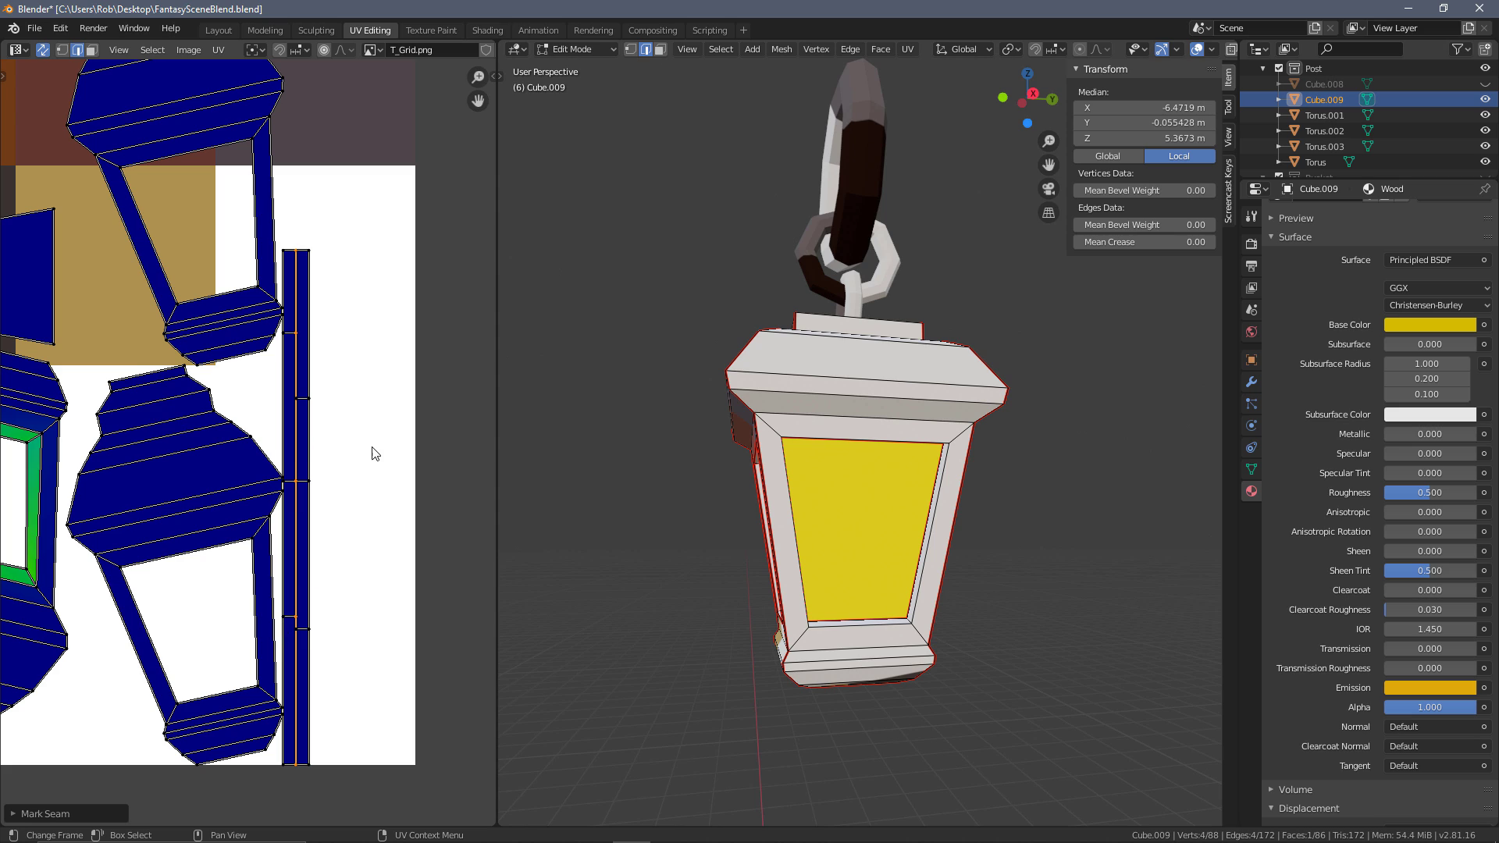
Mark the outer edge loops and one diagonal corner edge each of the two remaining attached window recesses as seams
click(256, 405)
scroll(8, 386, down, 1)
middle_drag(255, 405, 250, 343)
scroll(234, 447, up, 2)
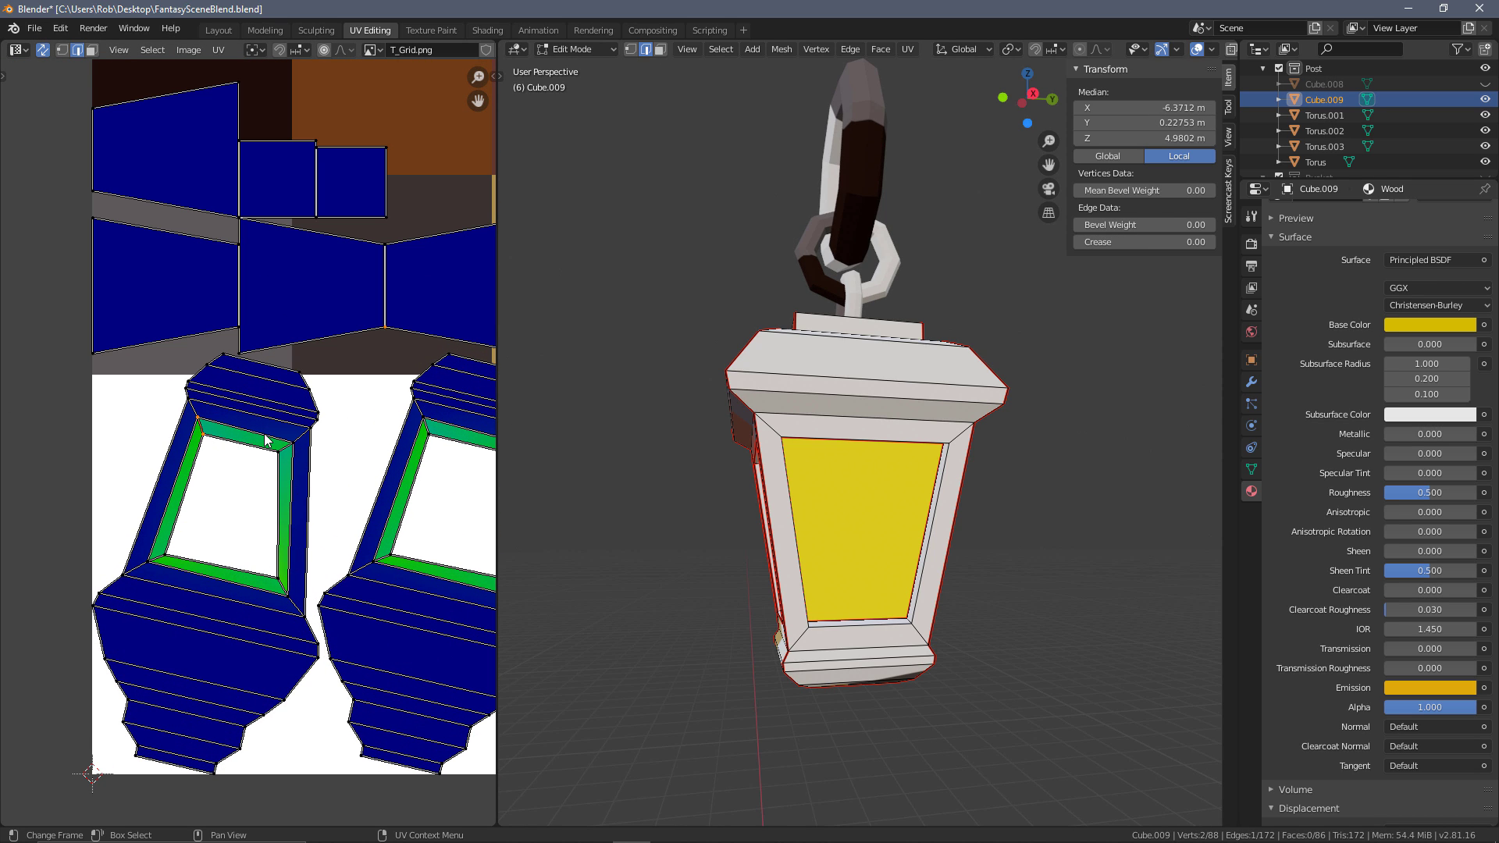
alt+click(266, 440)
alt+click(266, 439)
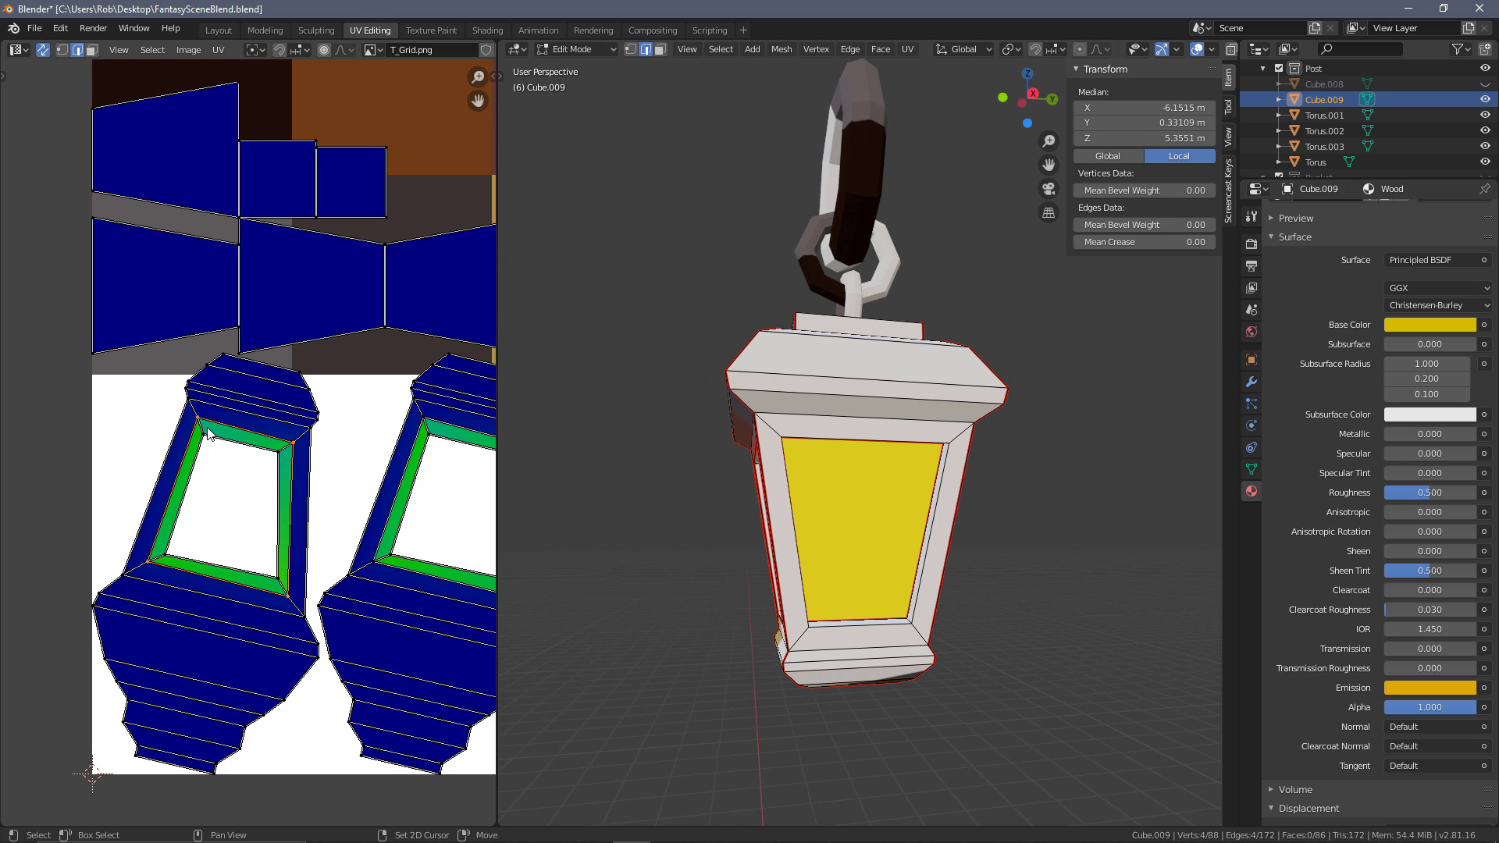
middle_drag(472, 434, 391, 441)
alt+shift+click(392, 438)
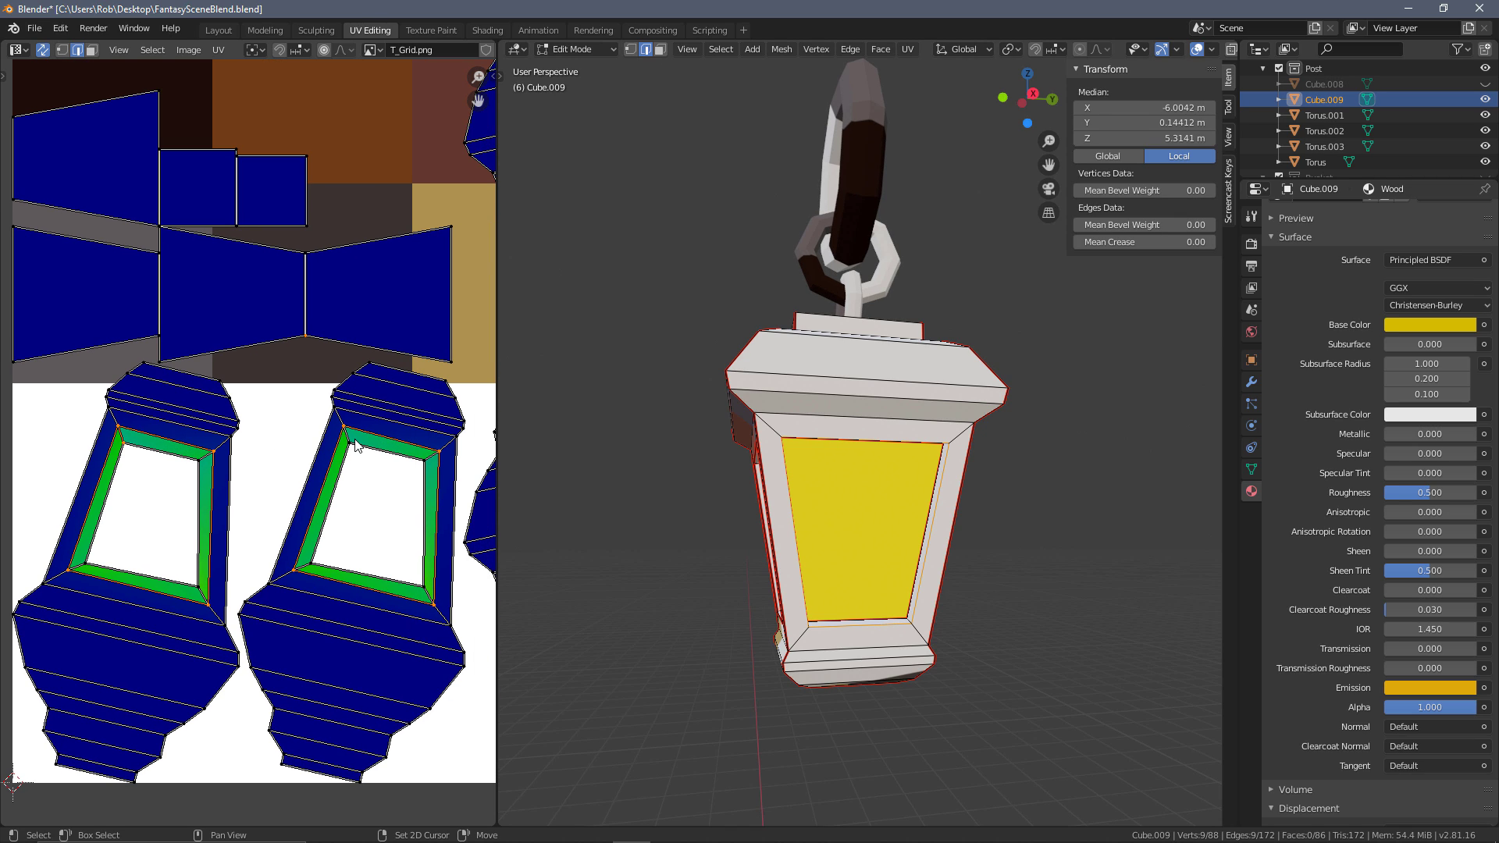
right_click(353, 445)
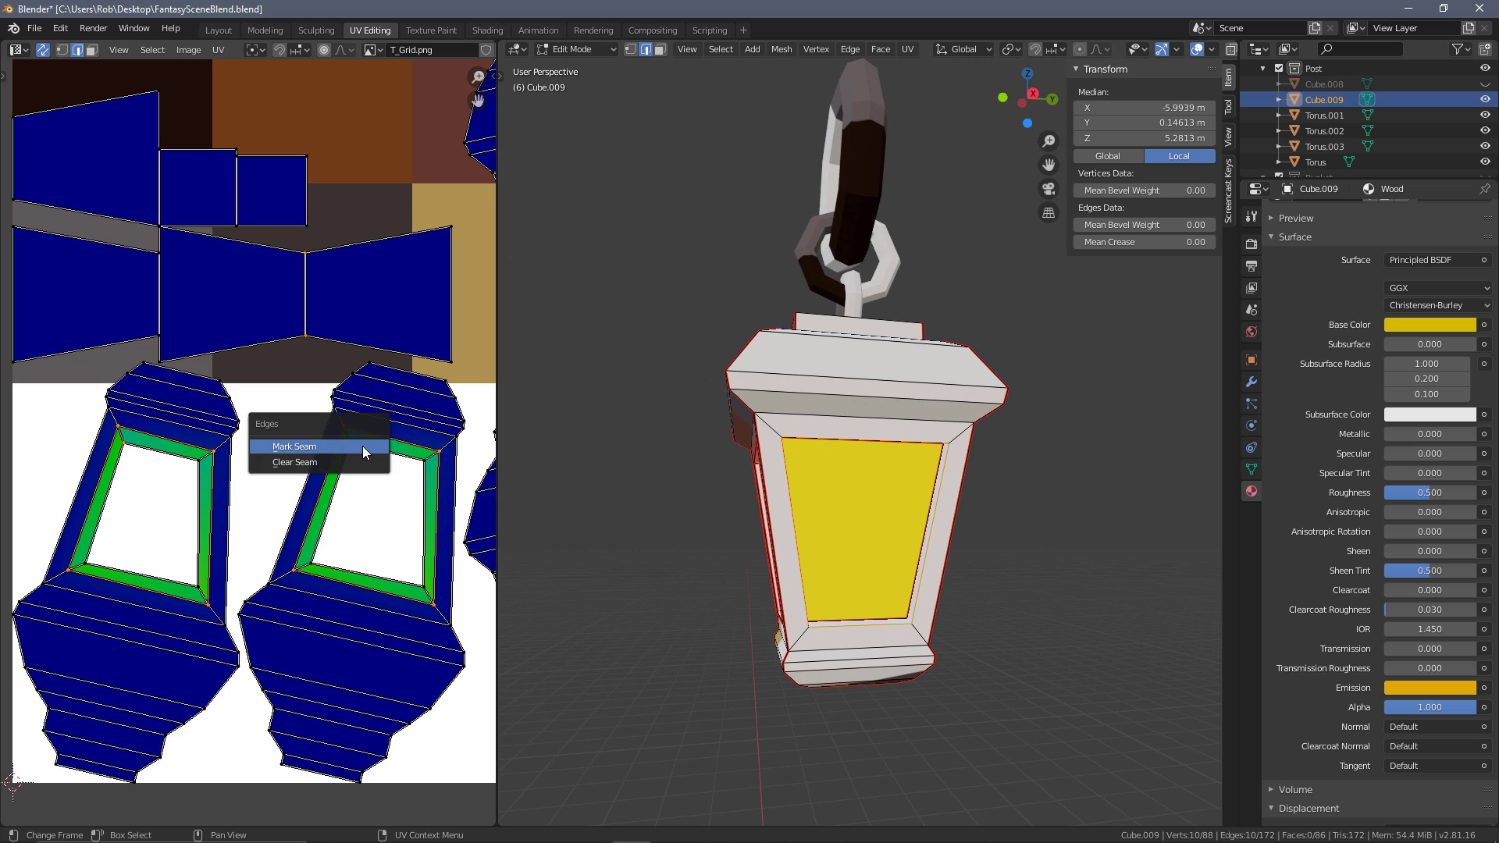
click(365, 451)
scroll(363, 453, down, 3)
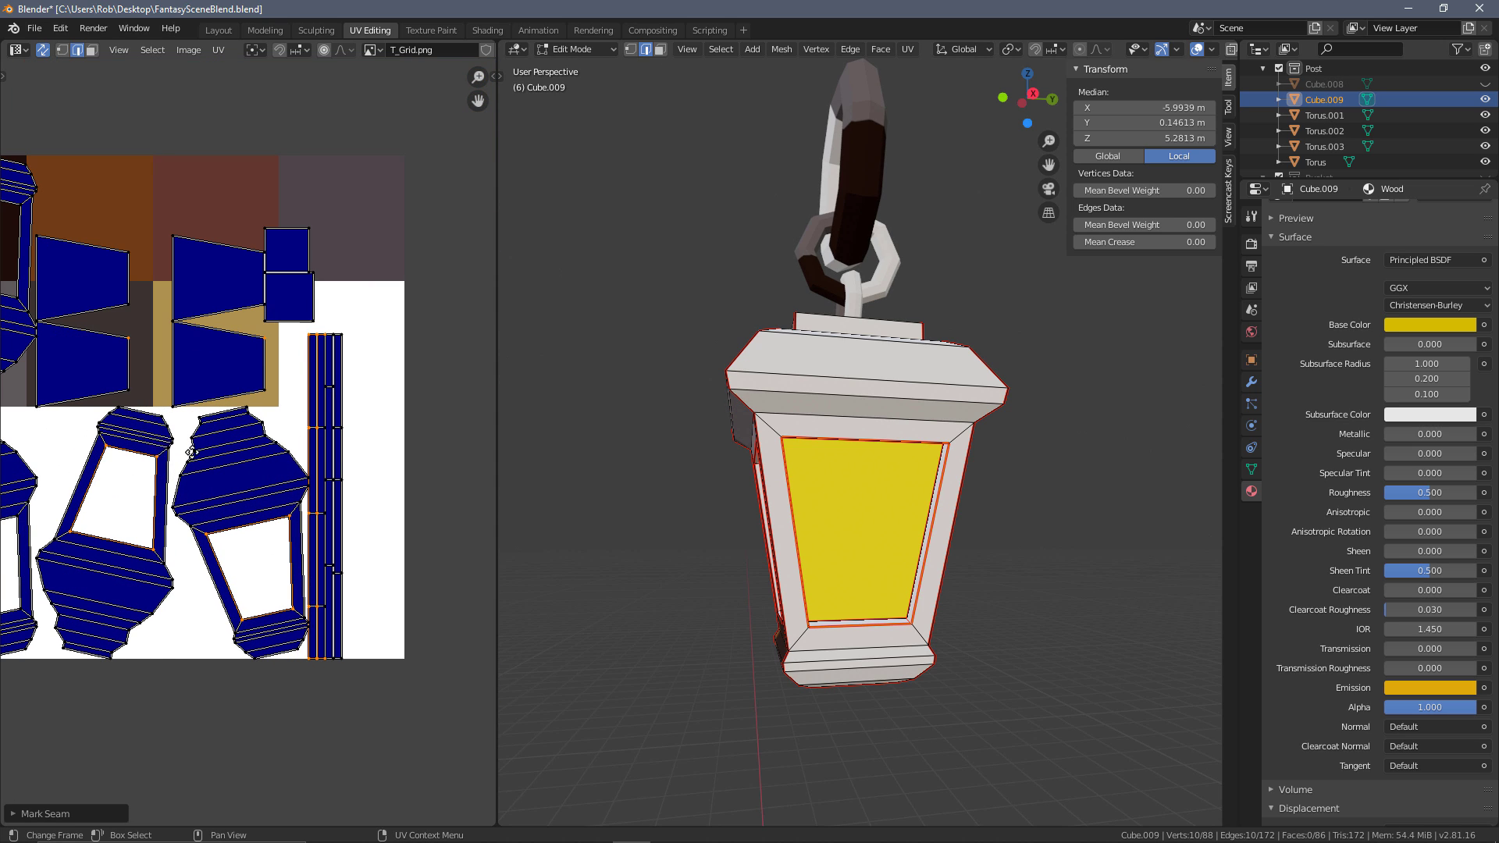
middle_drag(192, 453, 364, 462)
middle_drag(407, 296, 267, 341)
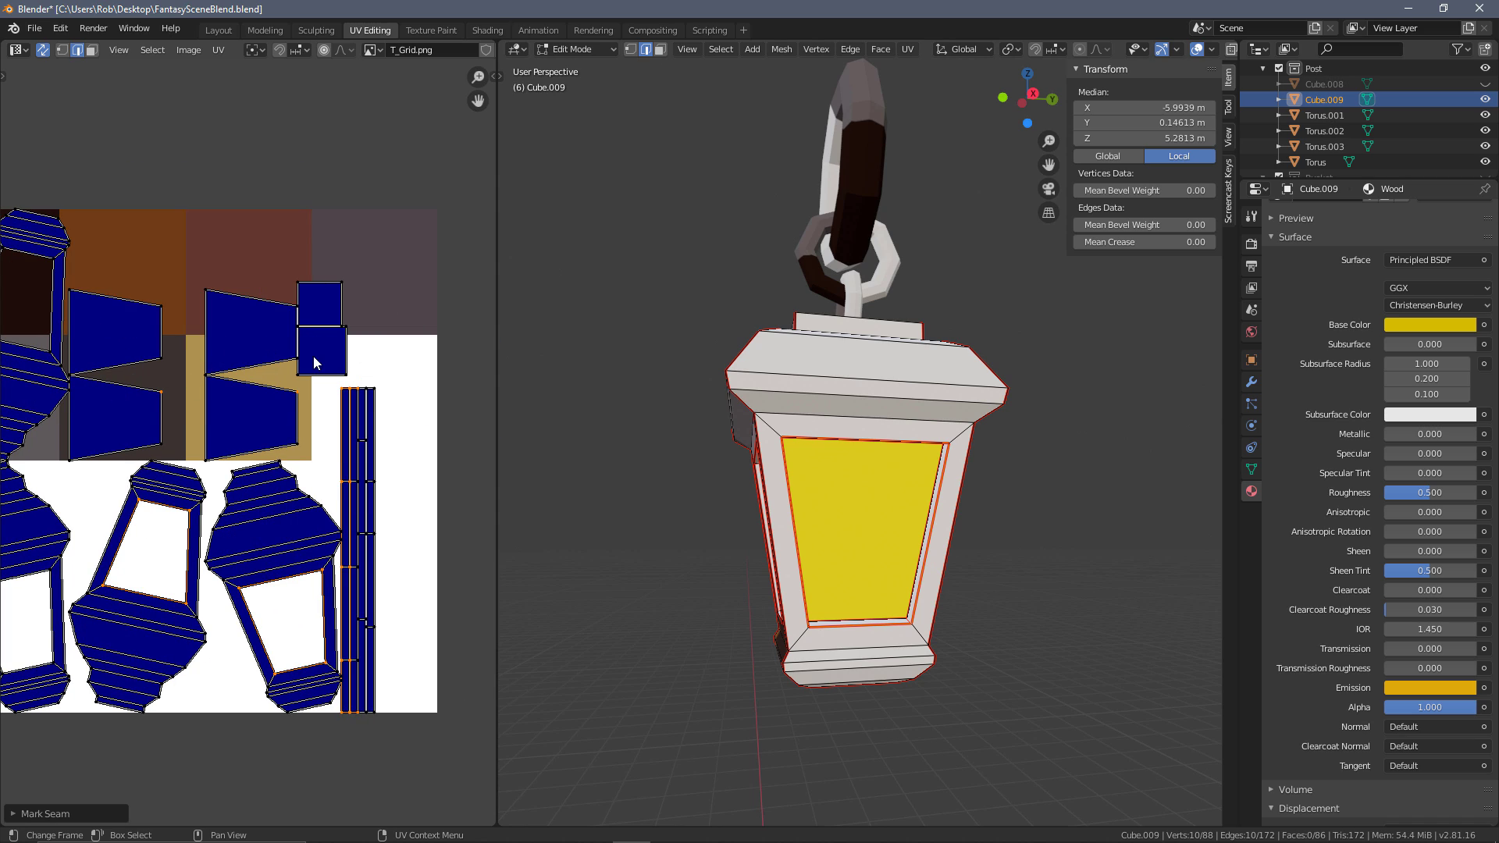
scroll(487, 261, down, 3)
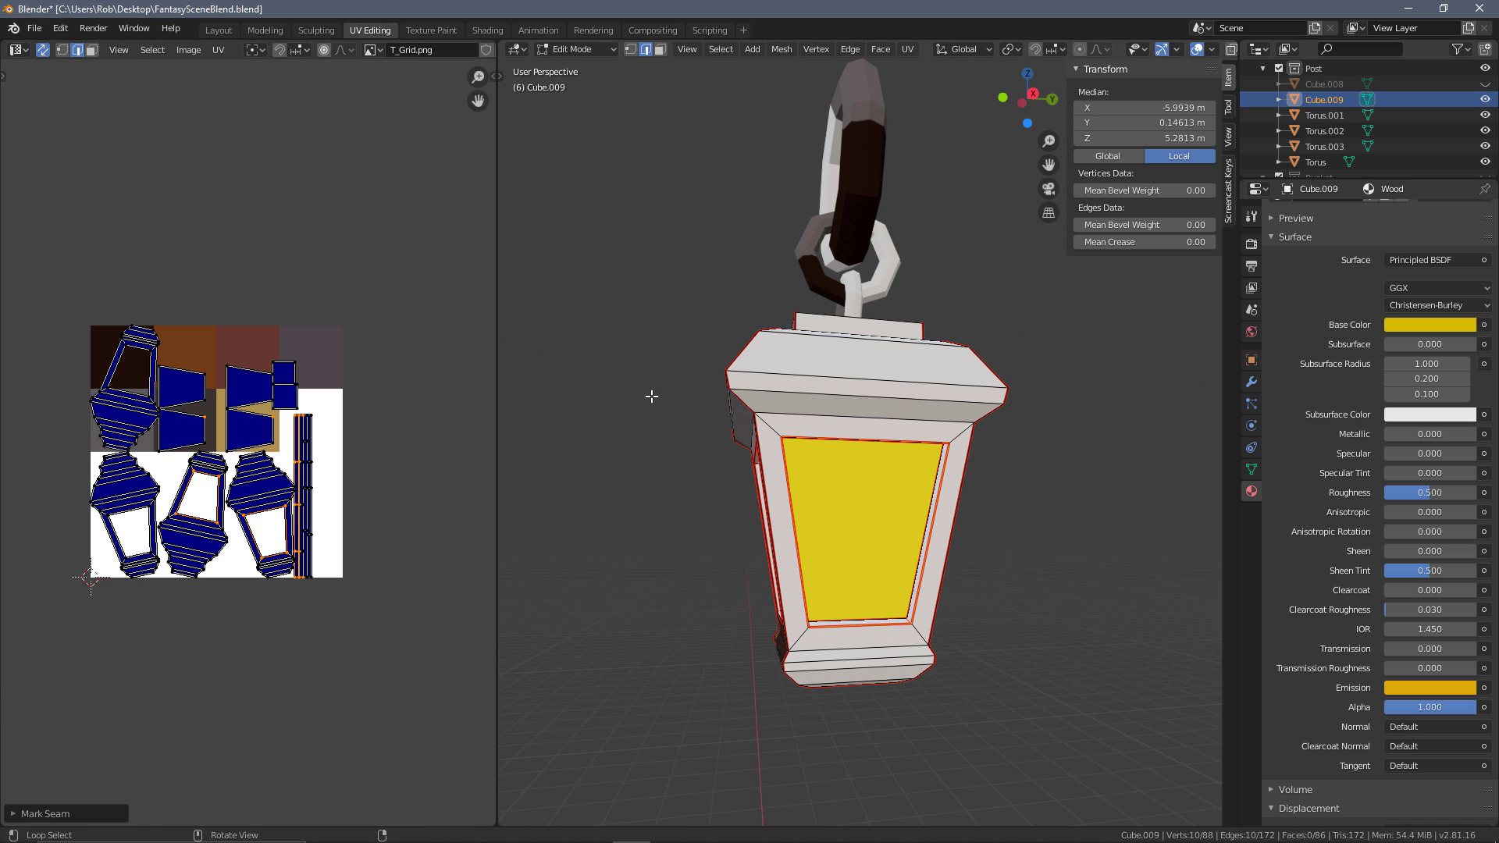
Select the four window pane islands in face mode and move them to the empty area above the texture grid
click(286, 393)
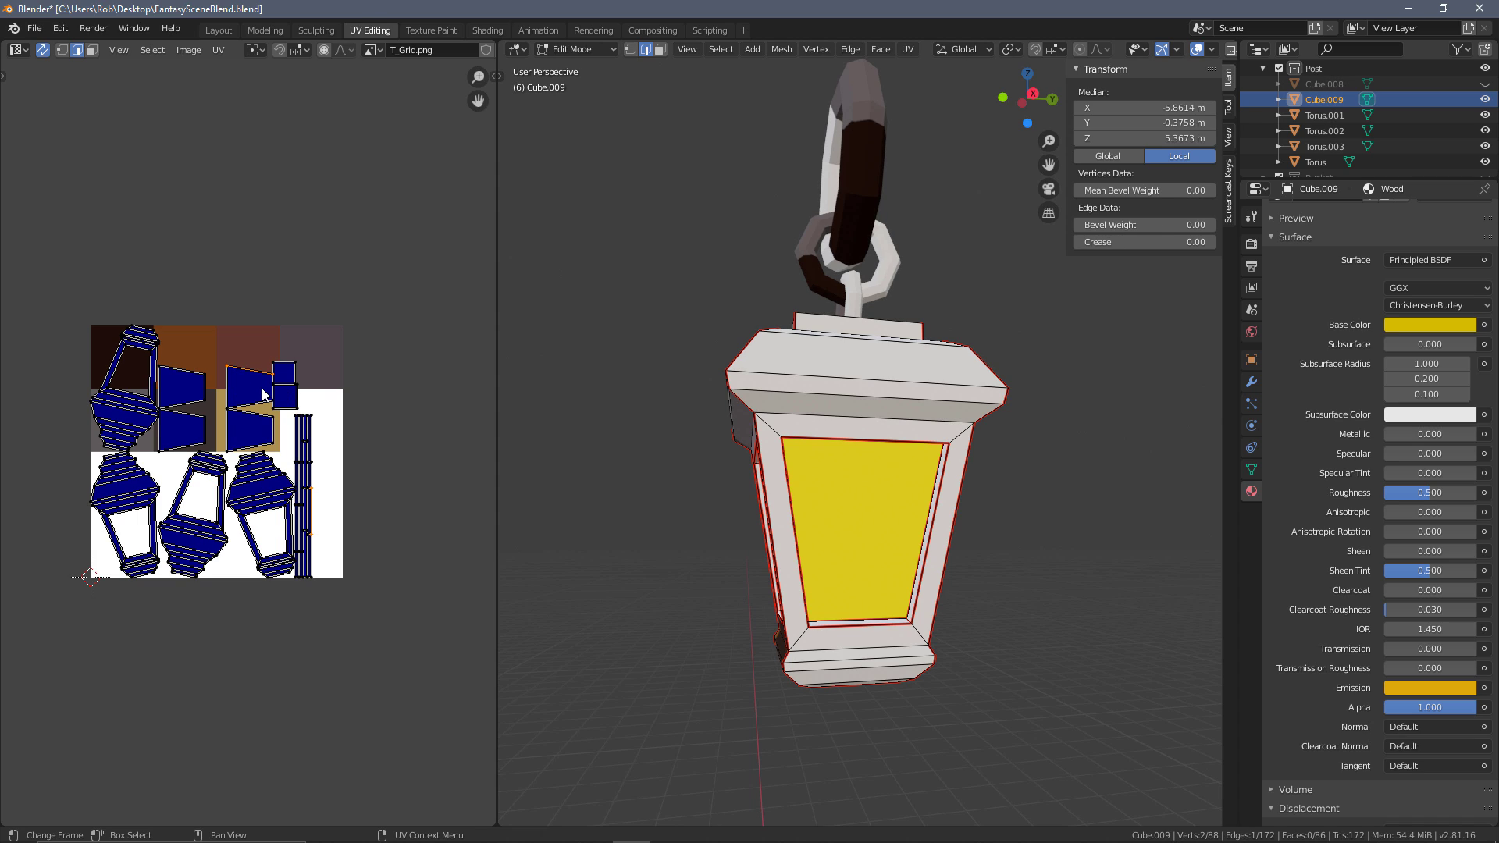
shift+middle_drag(973, 475, 934, 445)
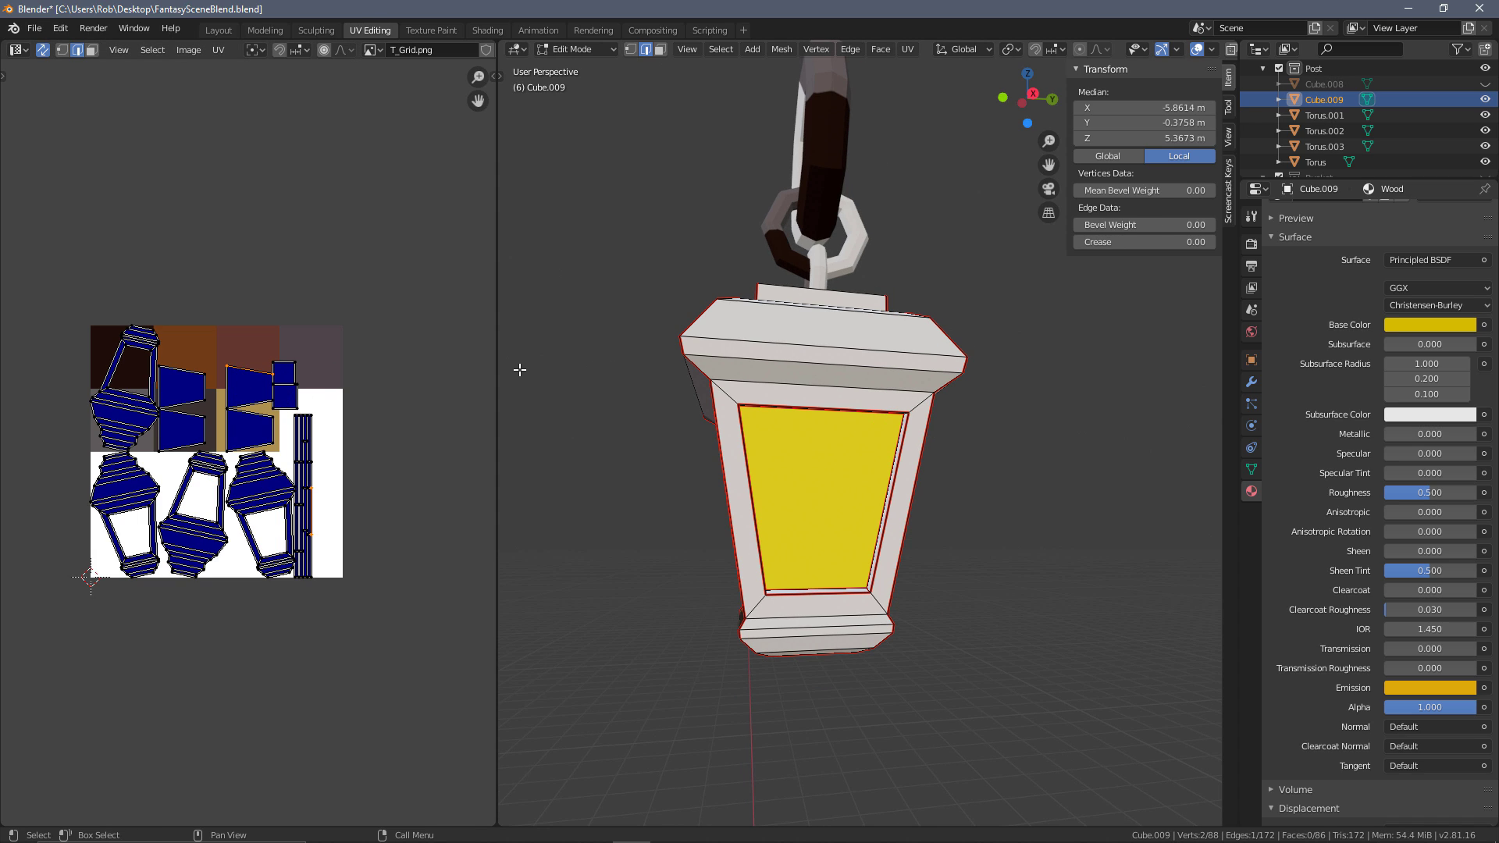
scroll(264, 403, up, 2)
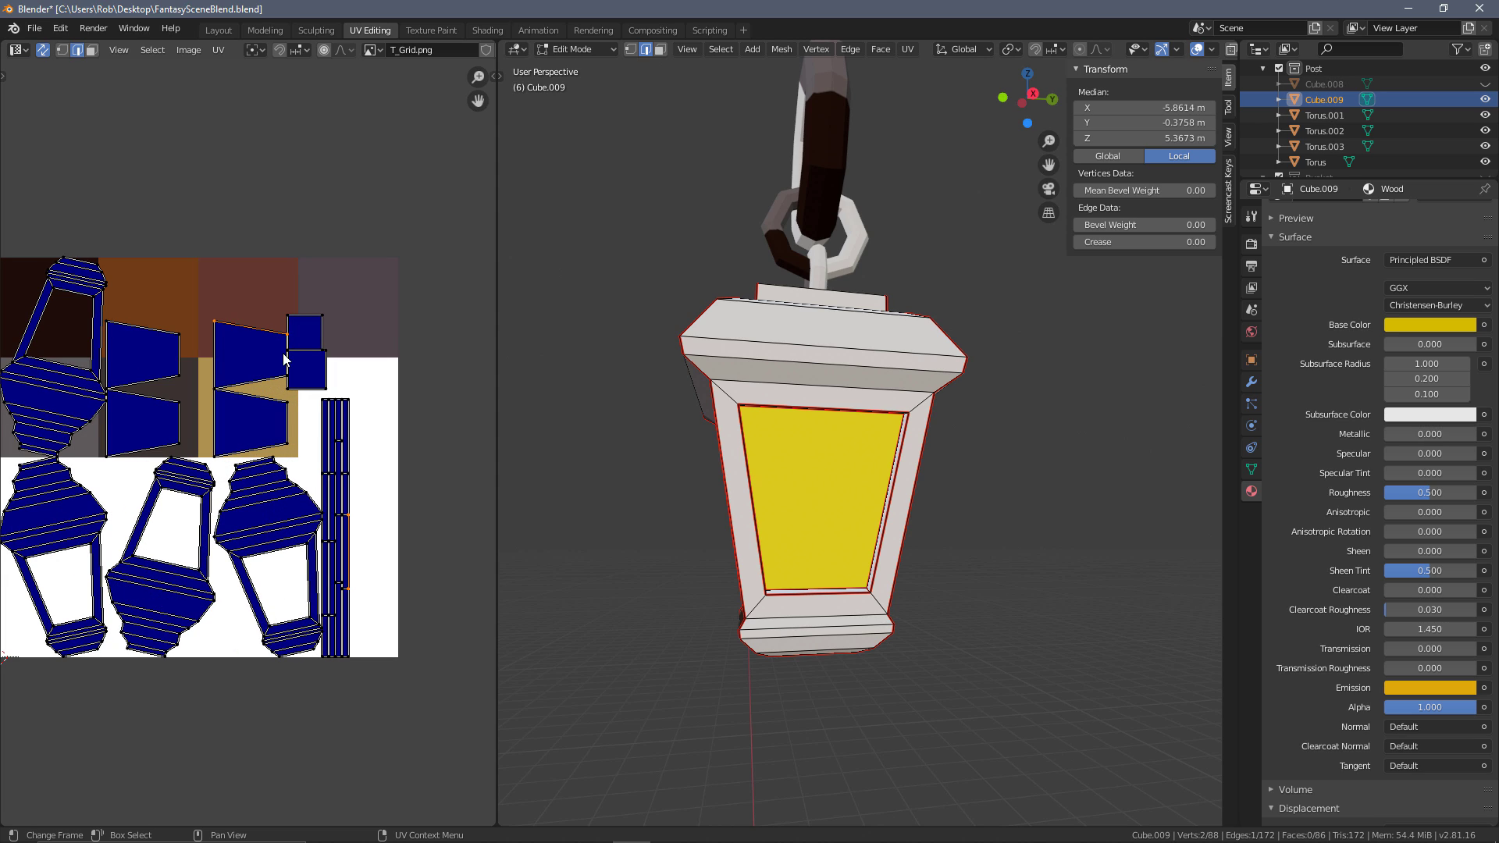
key(3)
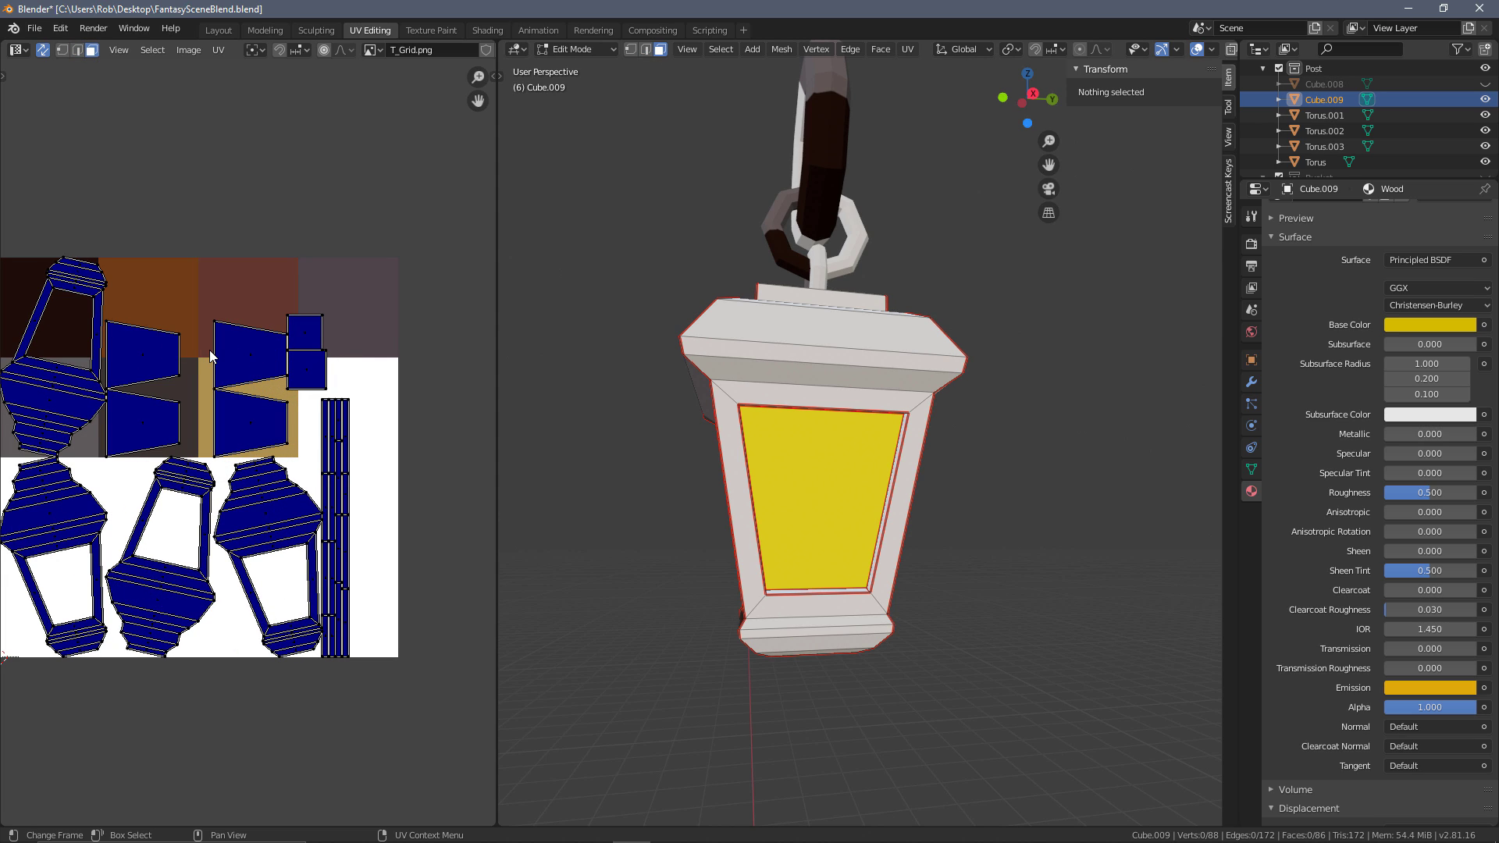
key(l)
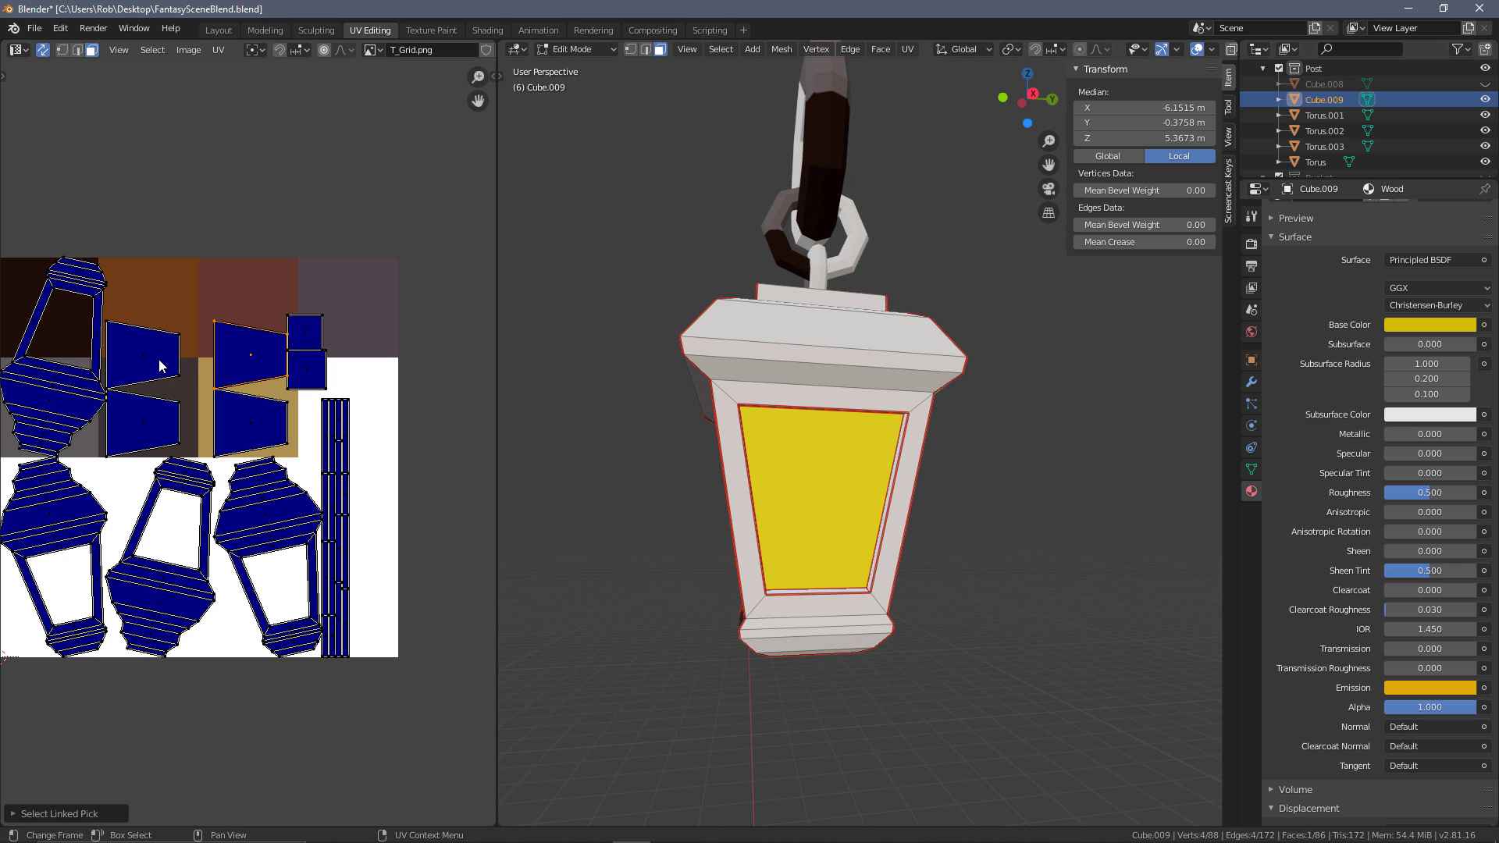
key(g)
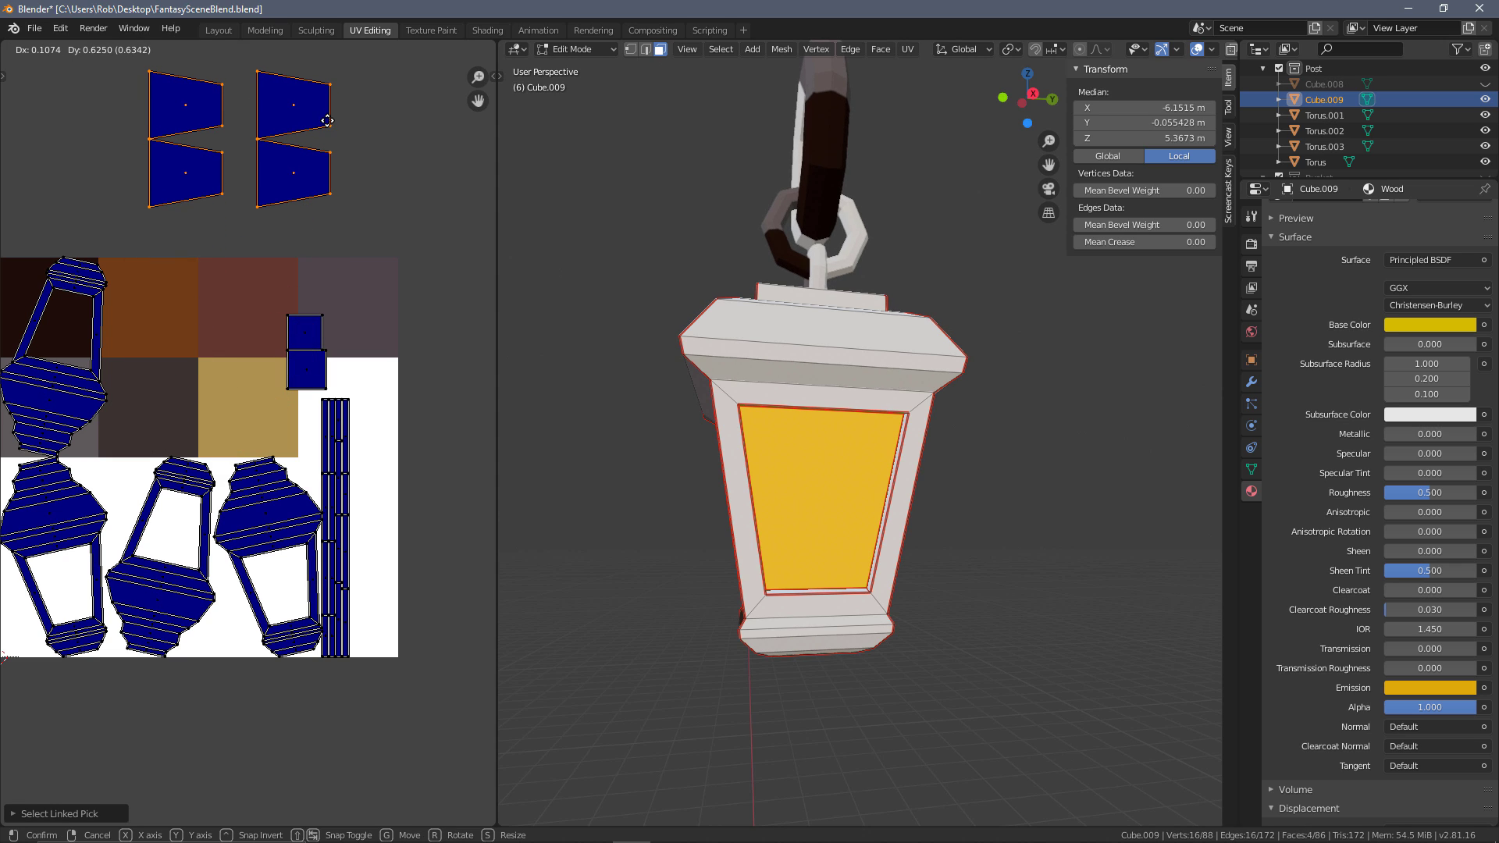
click(328, 122)
Select all remaining lantern body islands, scale them down and move them into the grey cell of the colour grid
middle_drag(74, 258, 111, 251)
click(327, 308)
middle_drag(574, 360, 575, 262)
click(348, 362)
middle_drag(634, 382, 625, 525)
scroll(341, 485, down, 1)
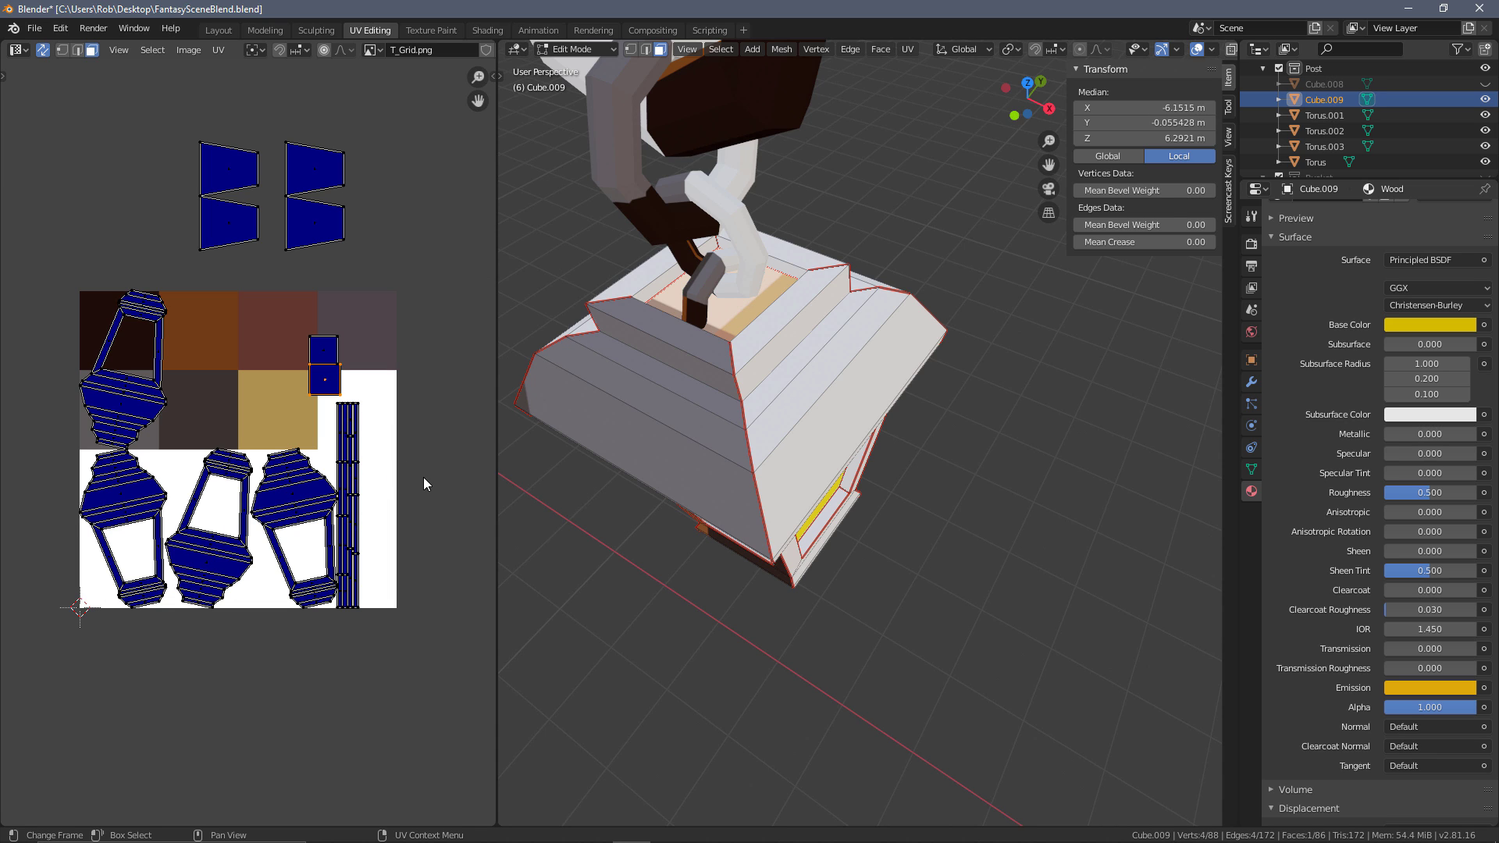
scroll(425, 484, up, 1)
drag(433, 726, 2, 241)
key(s)
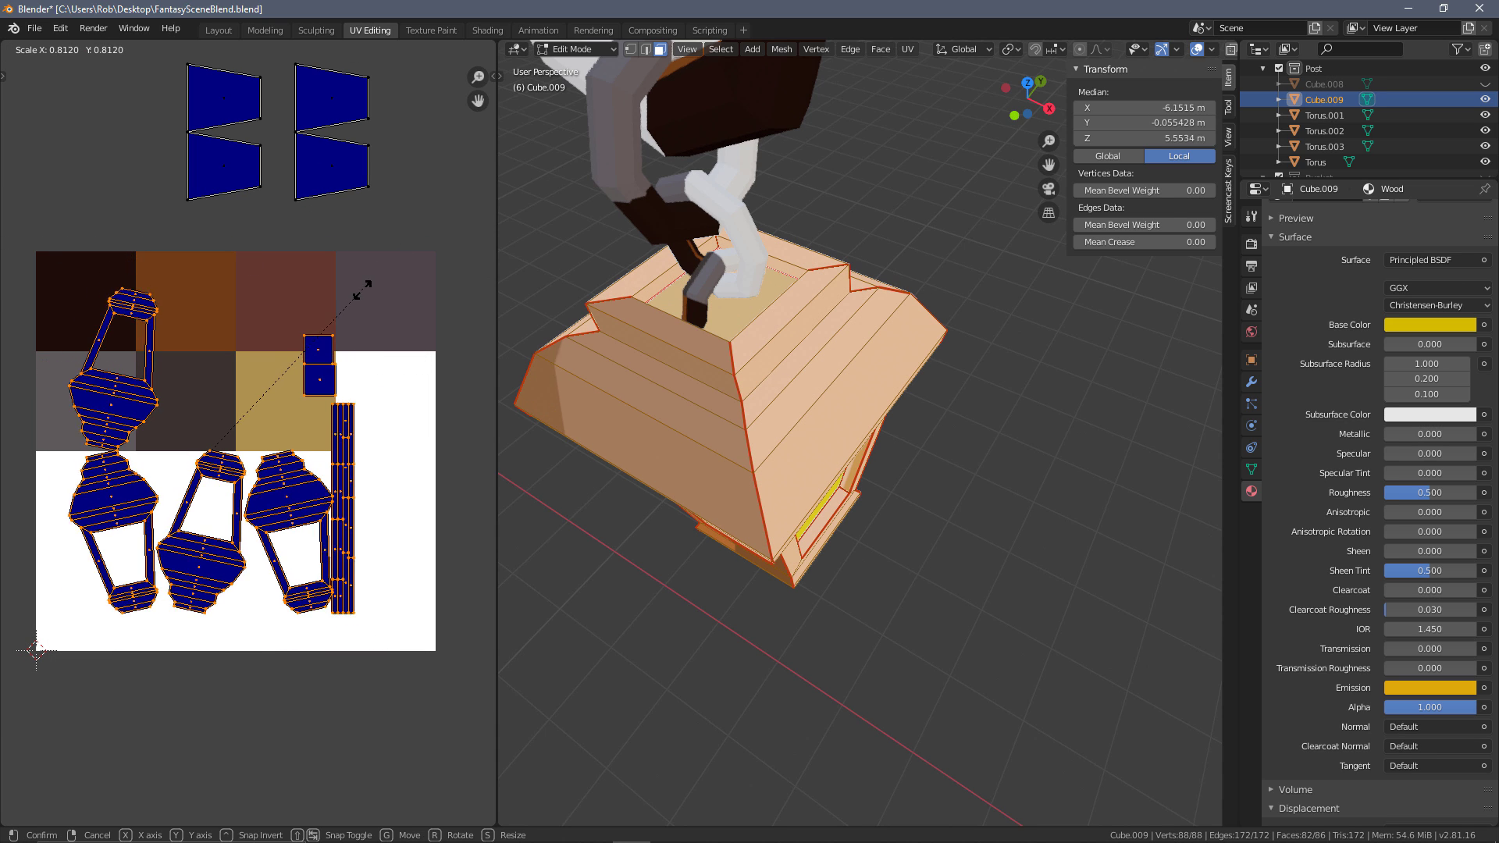
click(224, 402)
key(g)
click(113, 363)
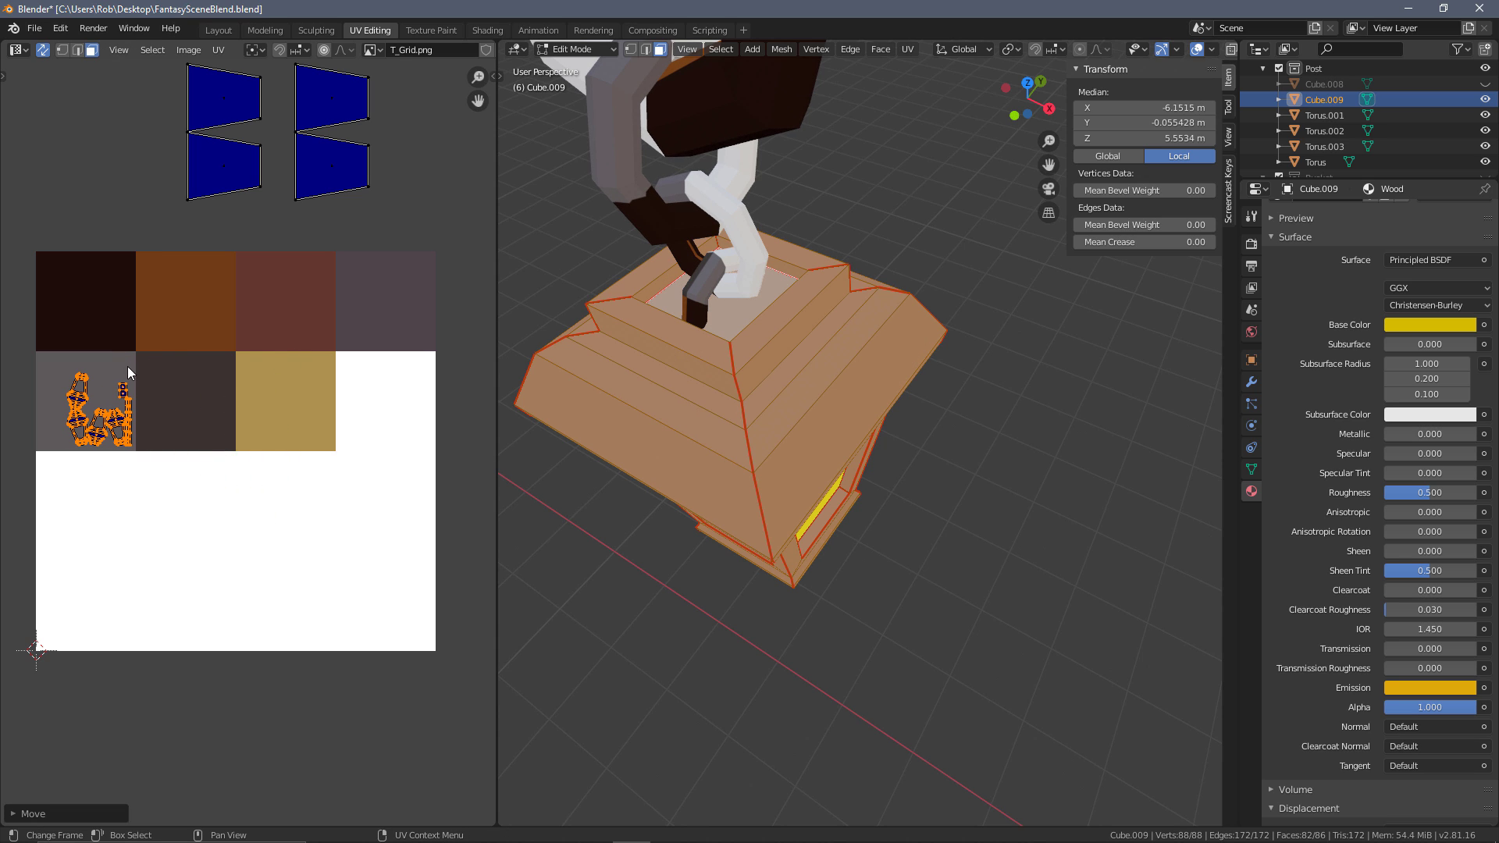
Reselect the lantern body islands, shrink them further and place them in the grey cell's upper right corner
middle_drag(664, 503, 519, 384)
key(alt+a)
scroll(1075, 436, down, 3)
middle_drag(1054, 449, 974, 337)
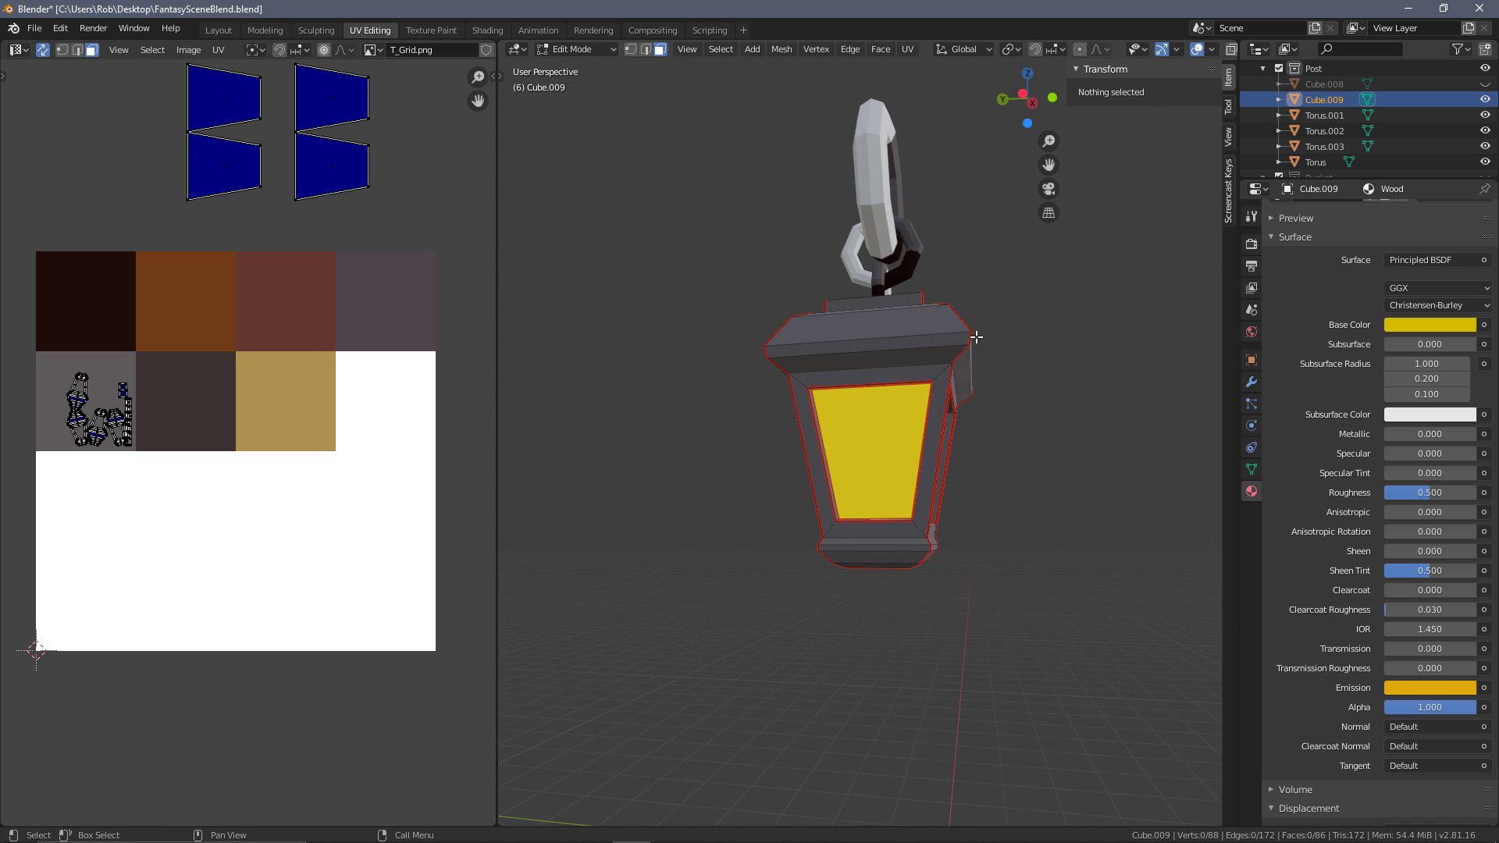
scroll(116, 390, up, 1)
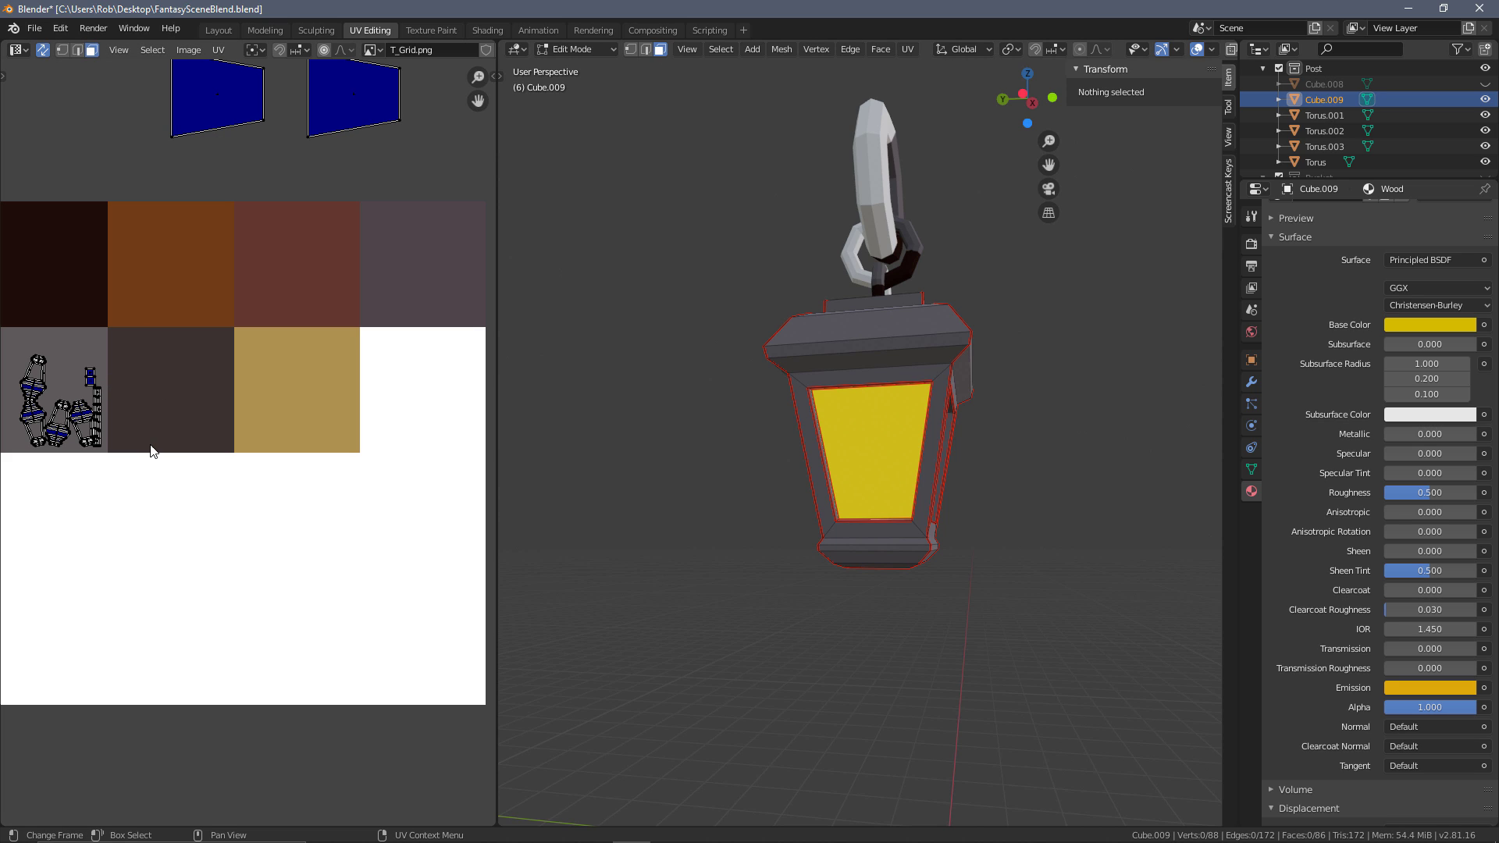
middle_drag(151, 447, 305, 465)
drag(334, 525, 138, 325)
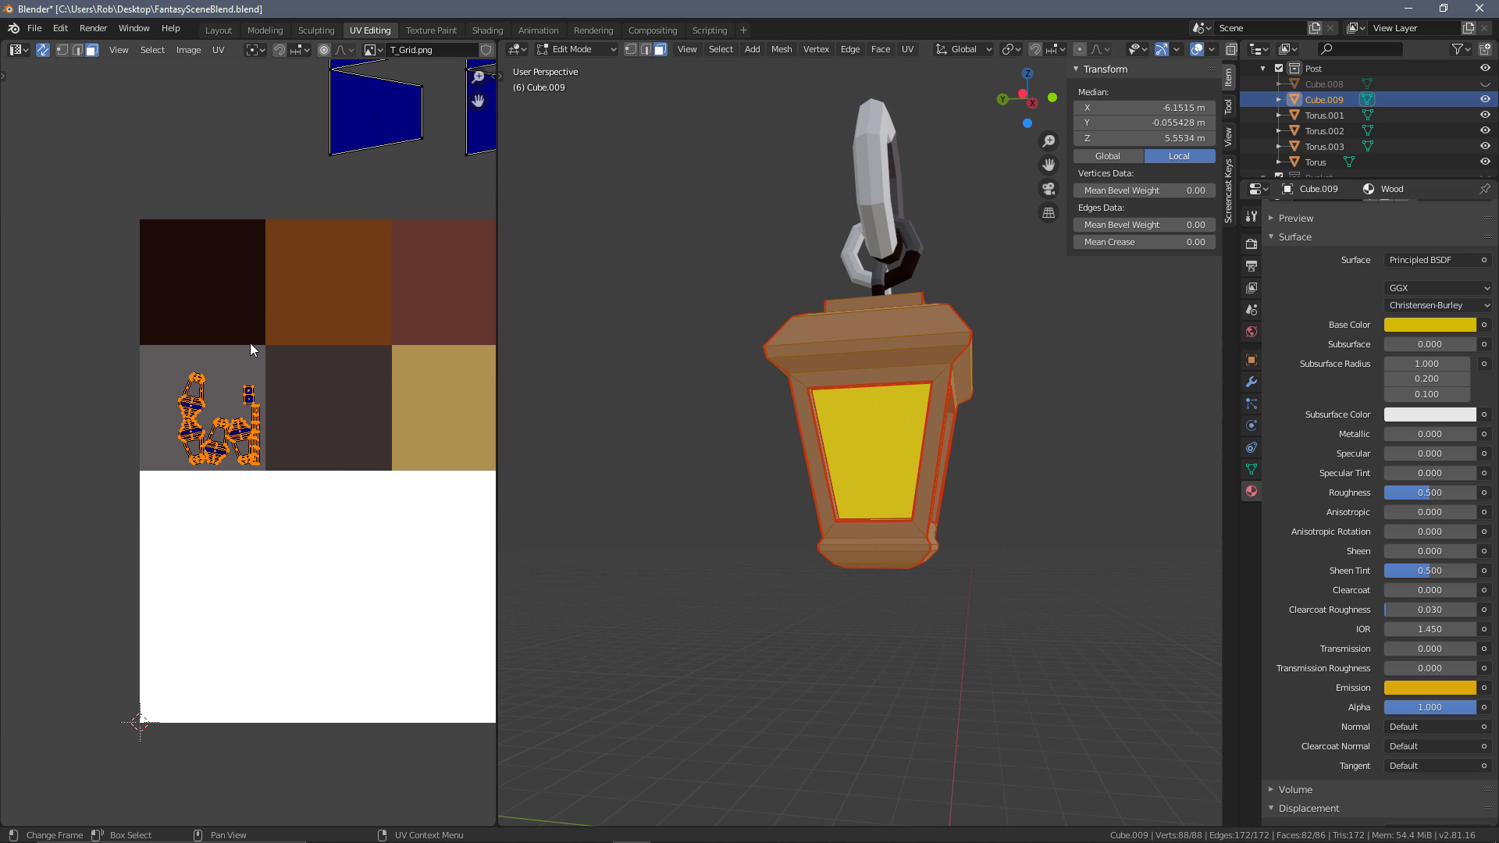
key(s)
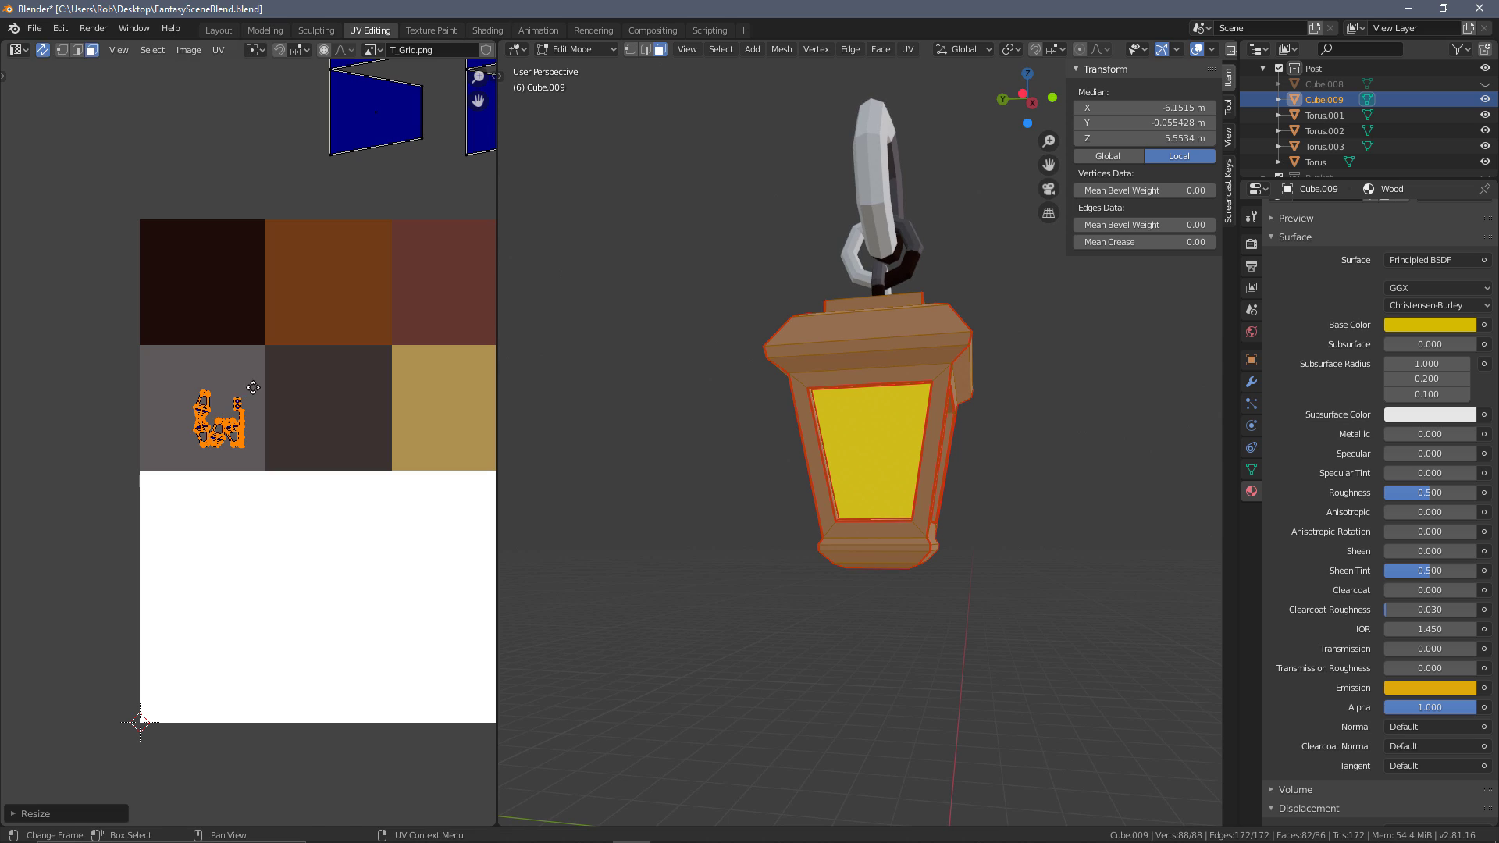
click(319, 373)
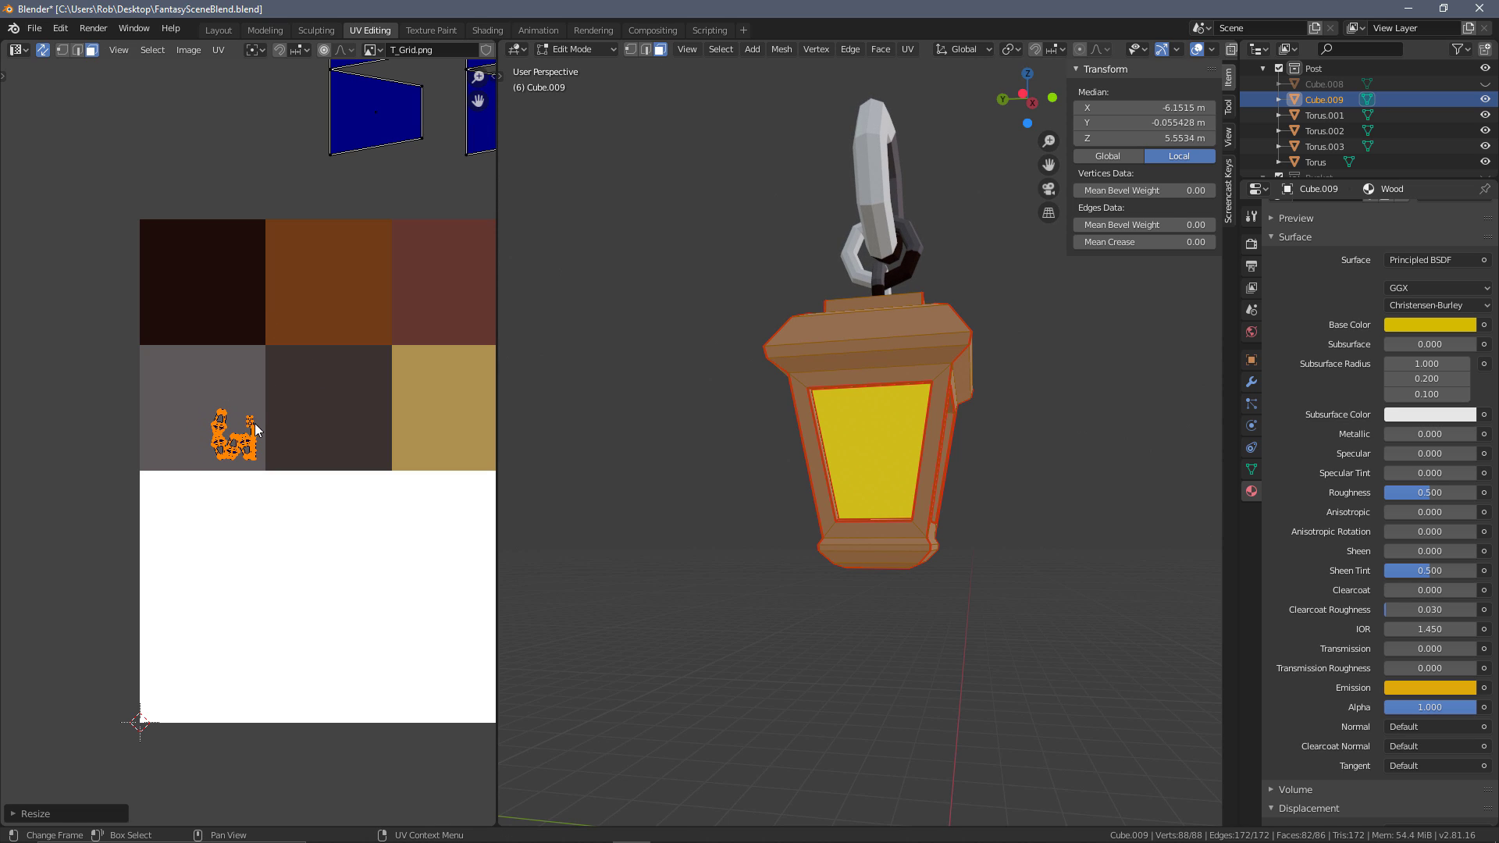
key(g)
click(189, 419)
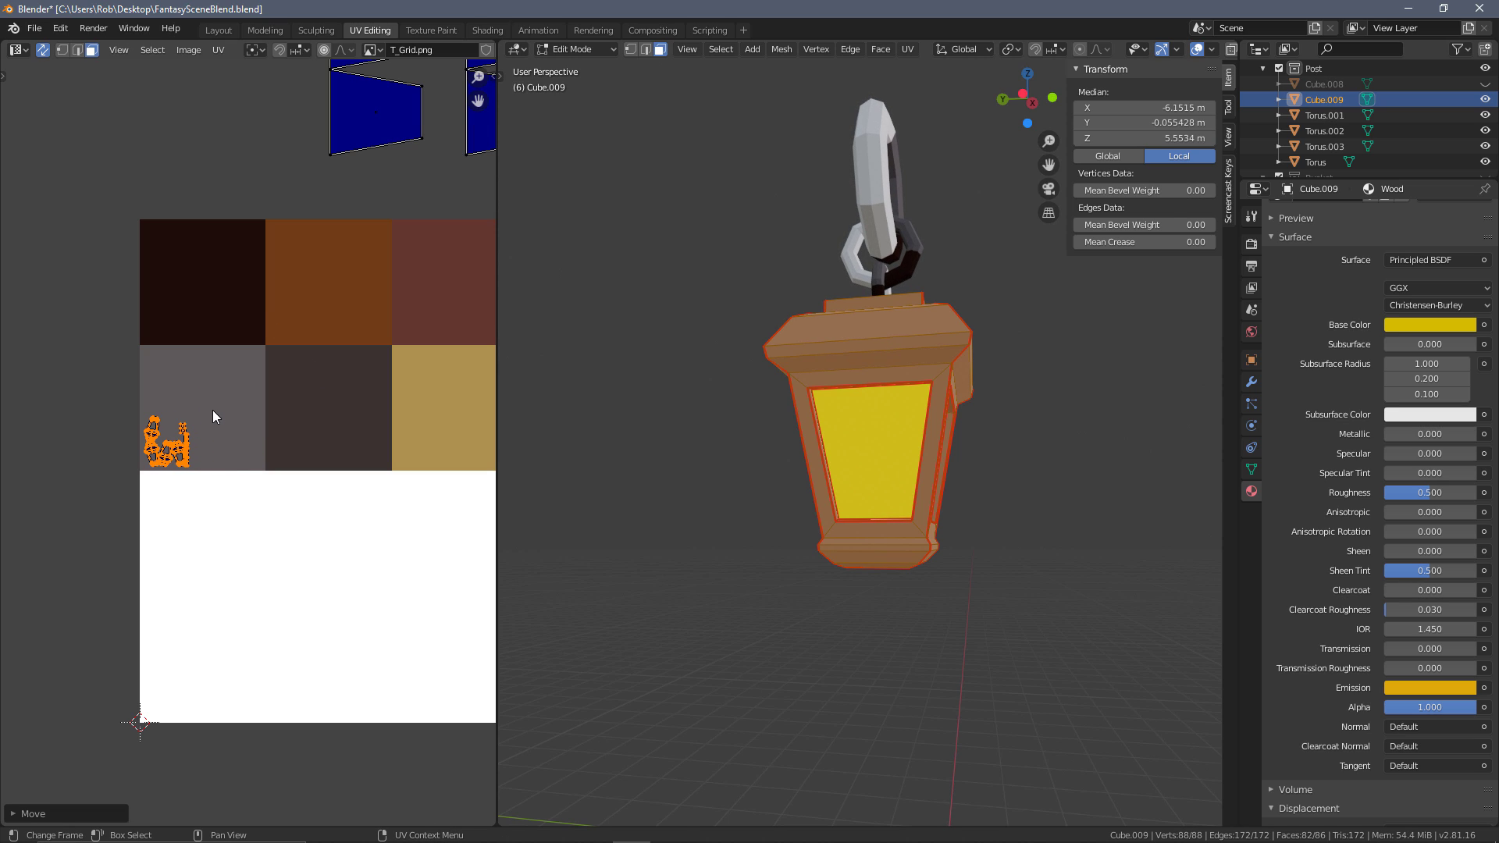
key(g)
click(293, 312)
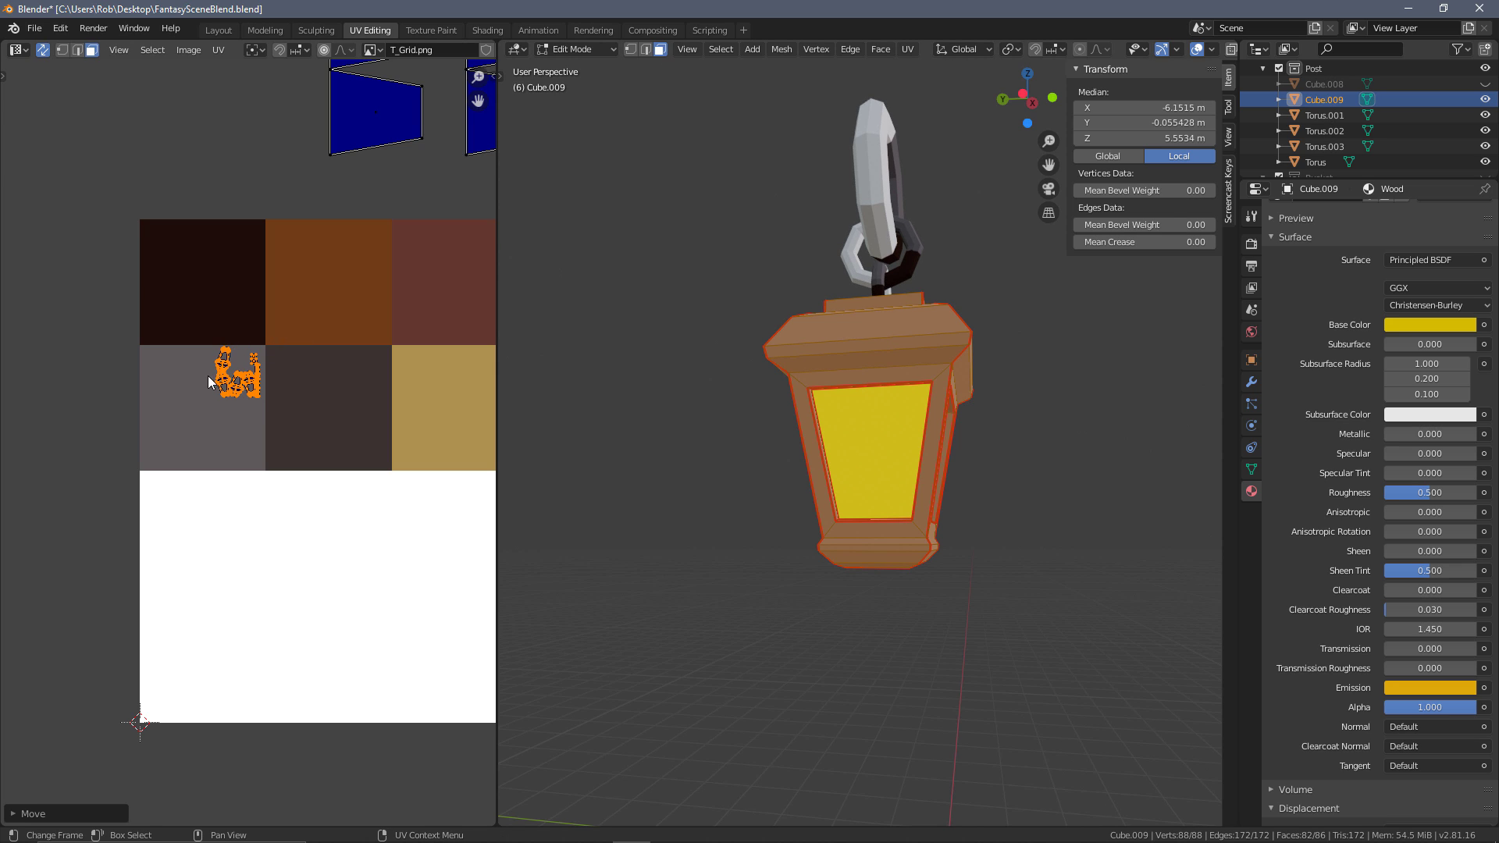
Select only the four window pane islands above the grid and move them down onto the white texture area
middle_drag(648, 355, 1232, 395)
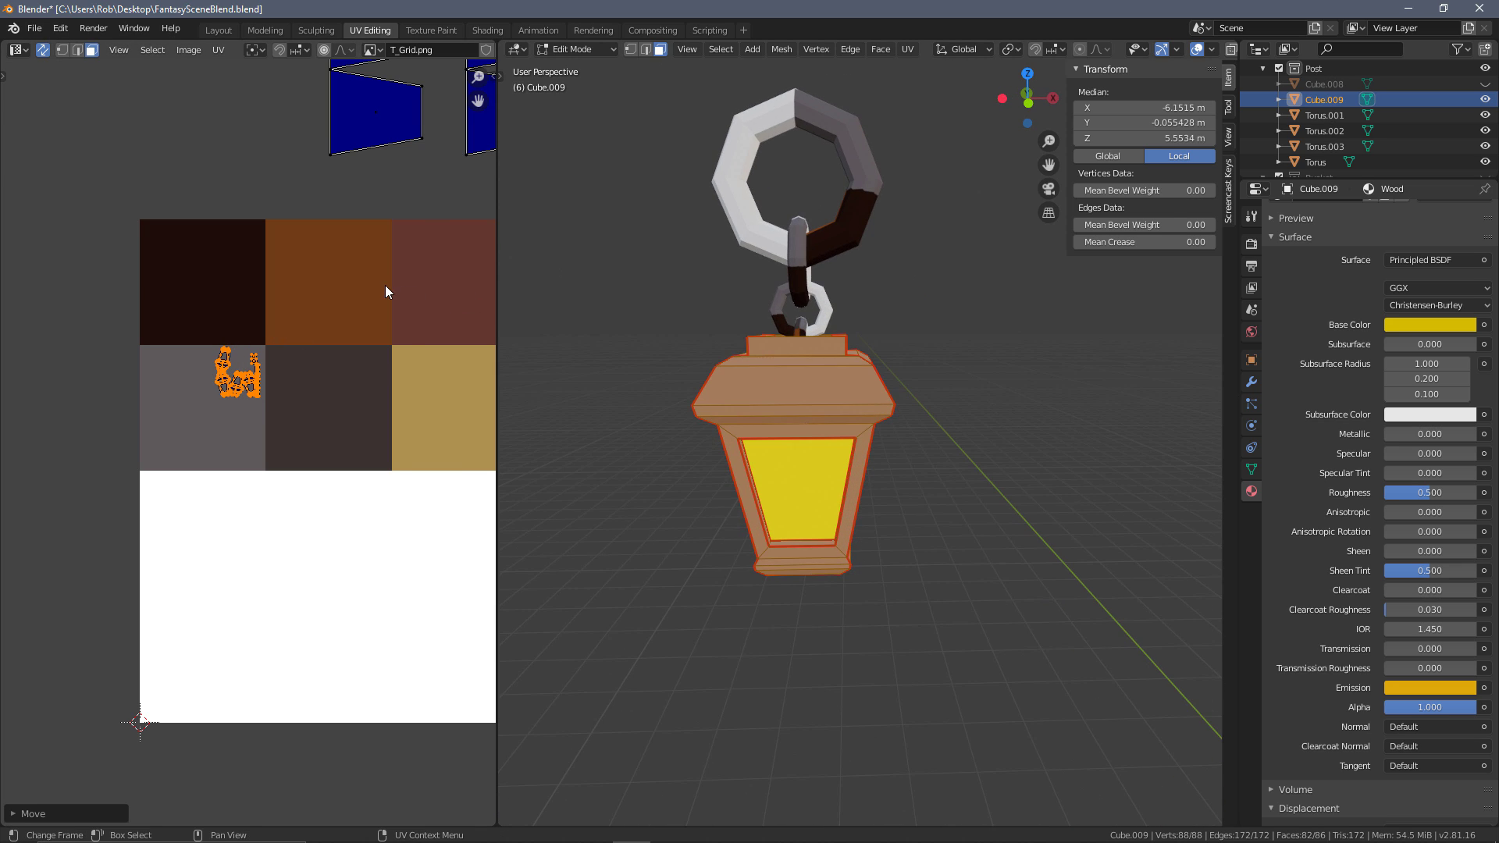
scroll(387, 251, down, 1)
middle_drag(387, 251, 229, 368)
key(b)
drag(434, 310, 96, 115)
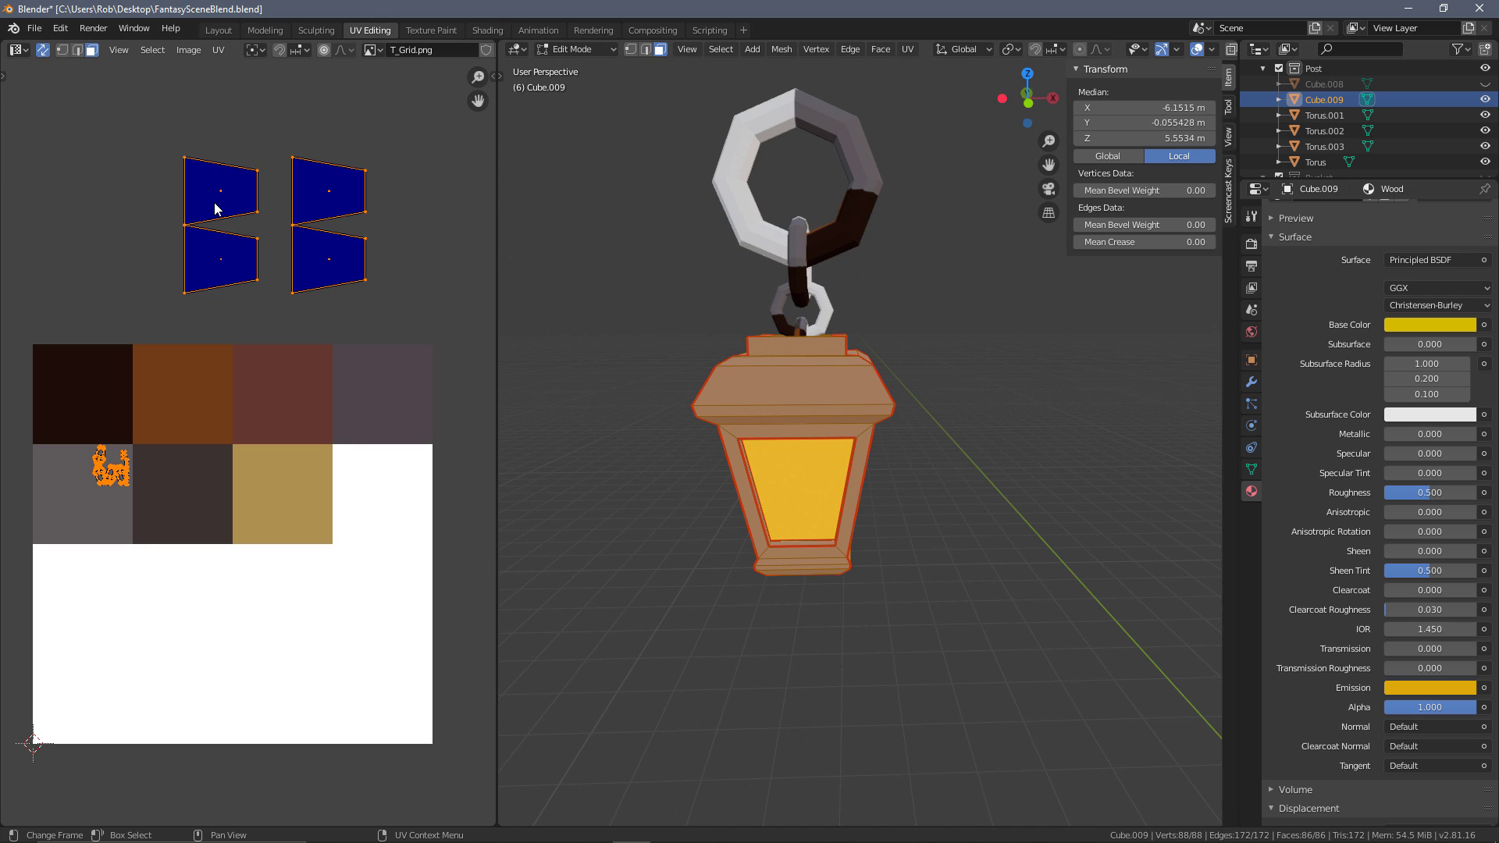
key(b)
drag(429, 337, 117, 96)
key(g)
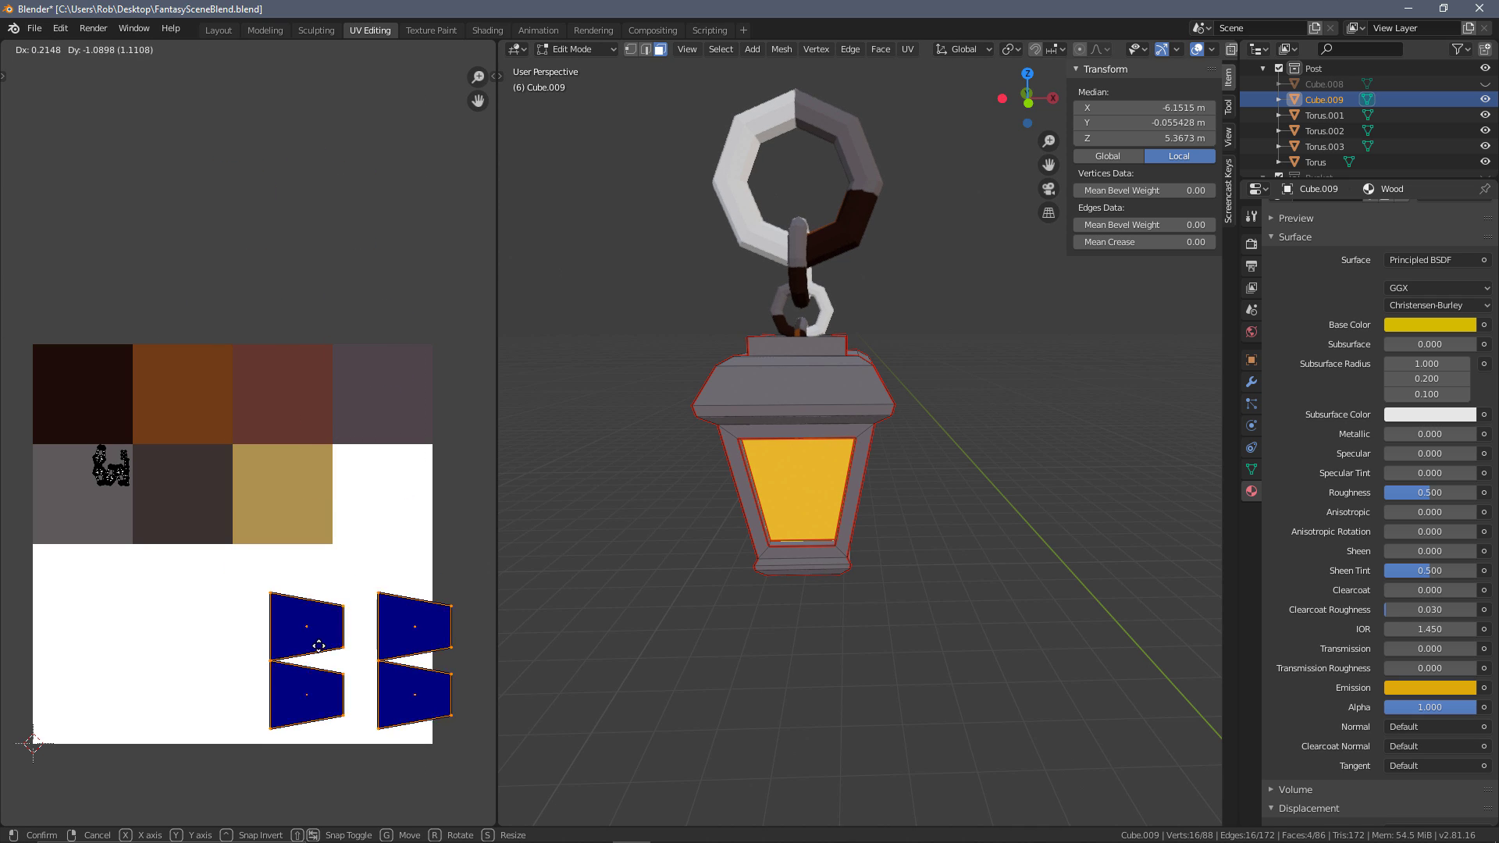
click(287, 649)
Scale the window pane islands down to a small cluster and place it in the texture's lower right corner
key(s)
right_click(514, 472)
key(s)
click(358, 663)
key(g)
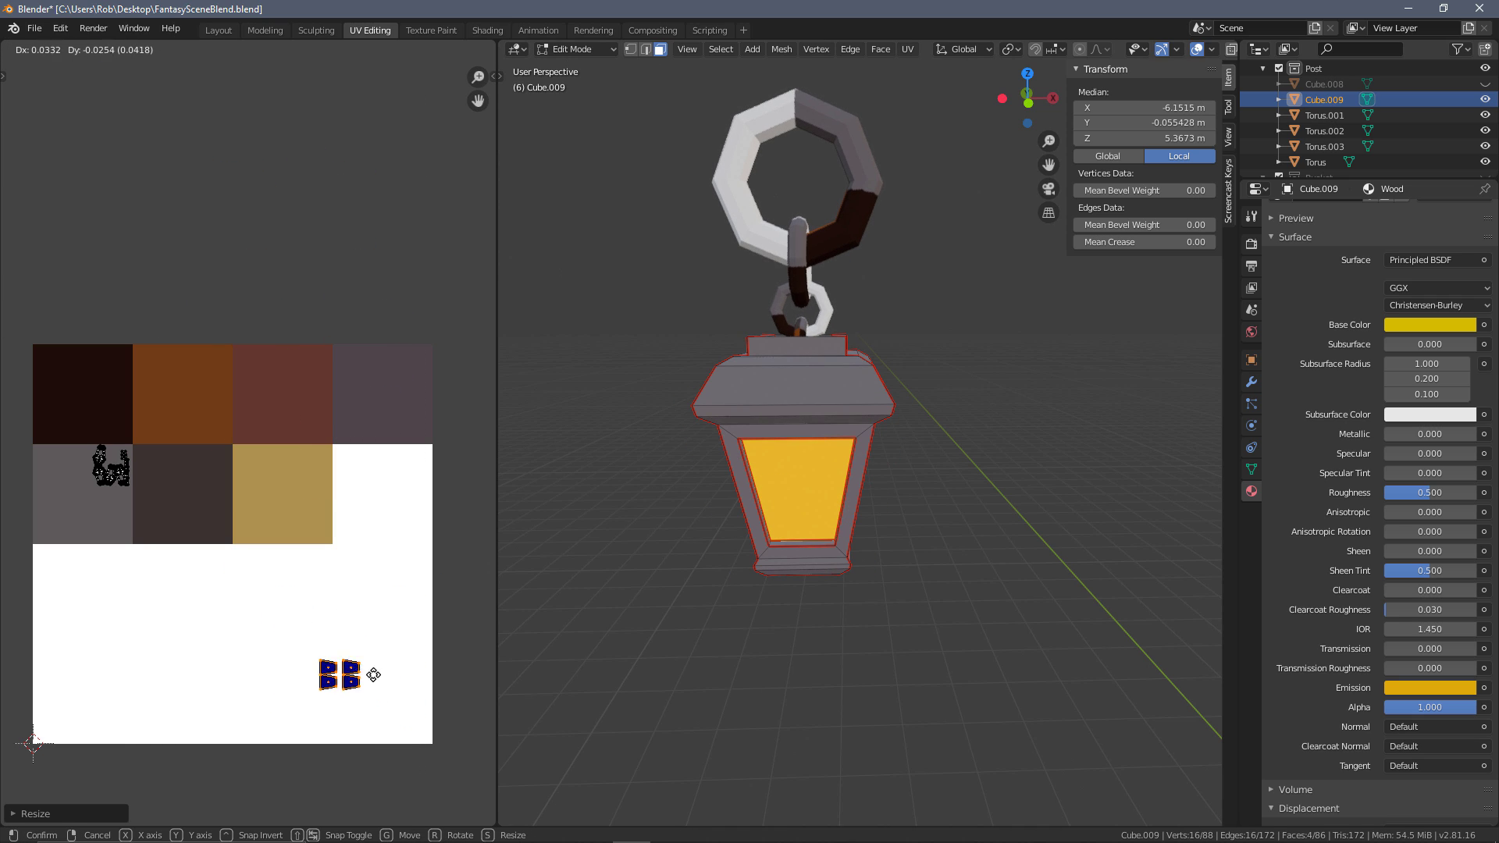
click(404, 697)
key(s)
click(428, 673)
key(g)
click(433, 670)
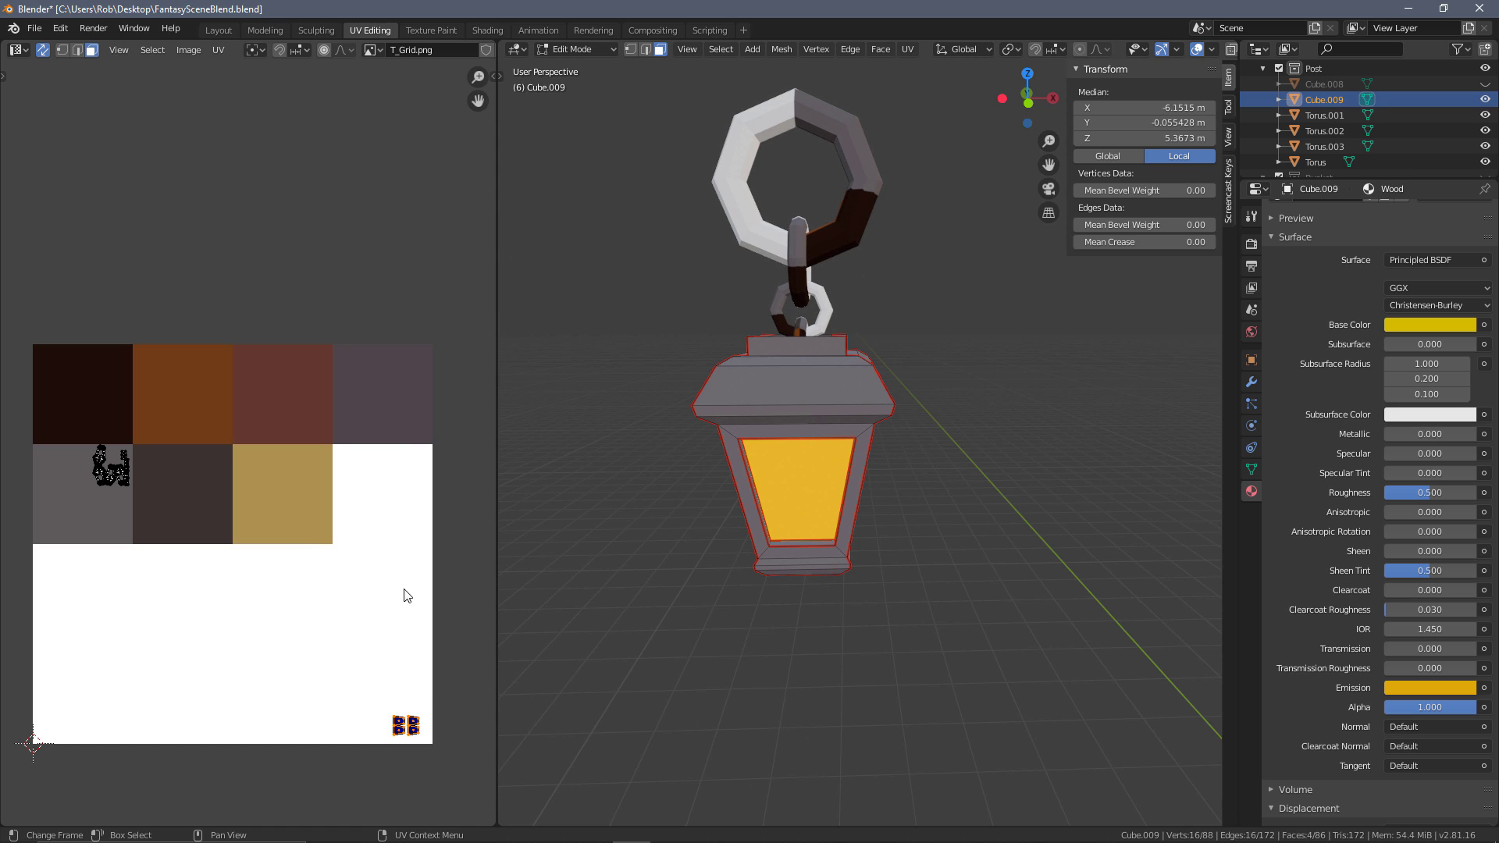
Return to Object Mode and join the lantern body and all chain rings into one object, with the large ring active
middle_drag(766, 596, 894, 417)
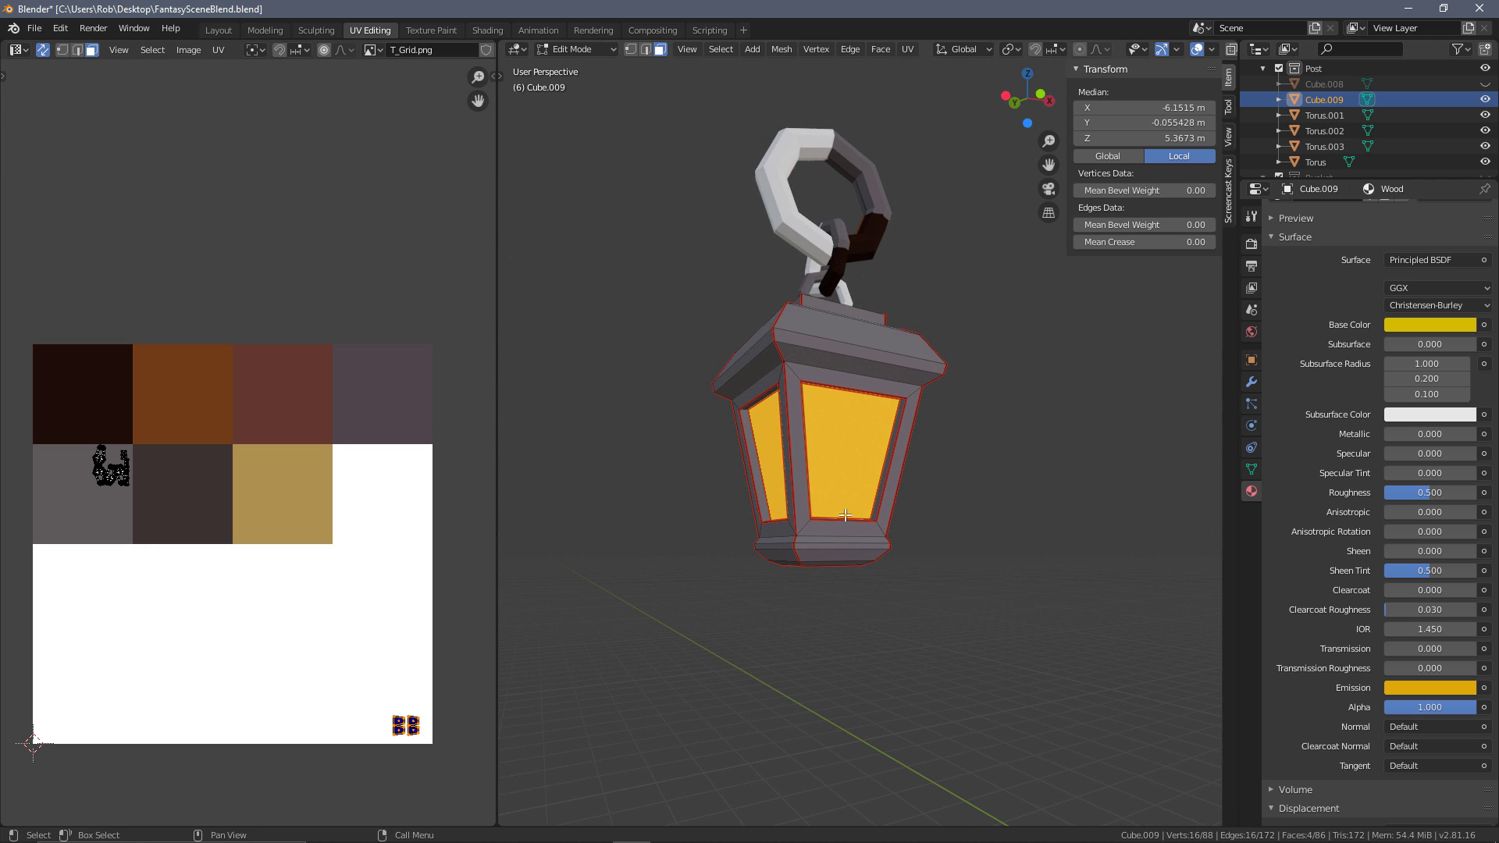
middle_drag(654, 485, 805, 228)
scroll(937, 467, up, 1)
key(Tab)
click(808, 203)
scroll(882, 354, down, 5)
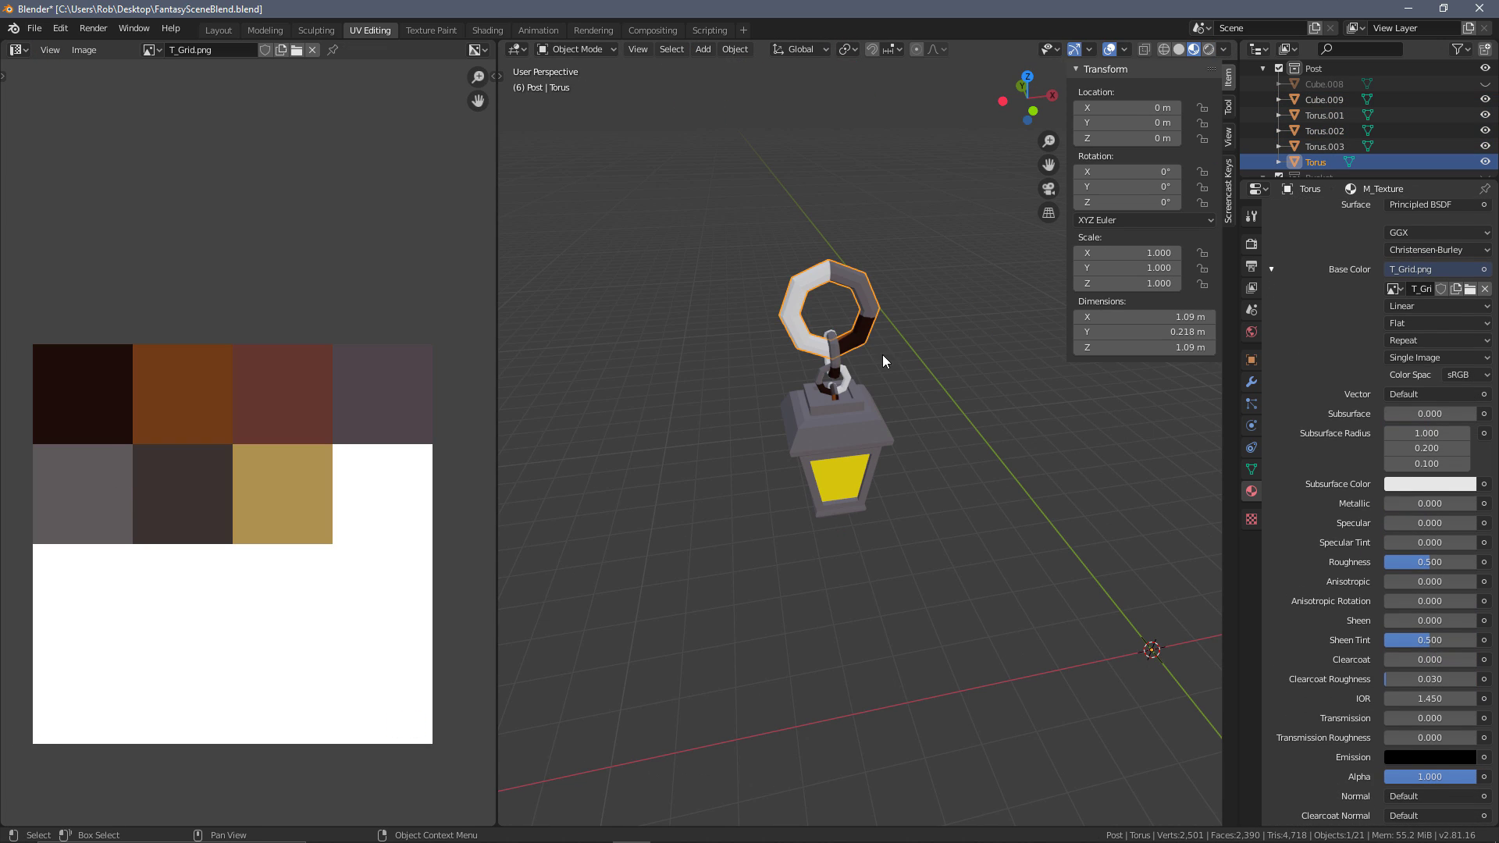
middle_drag(882, 355, 892, 378)
scroll(895, 381, up, 2)
key(a)
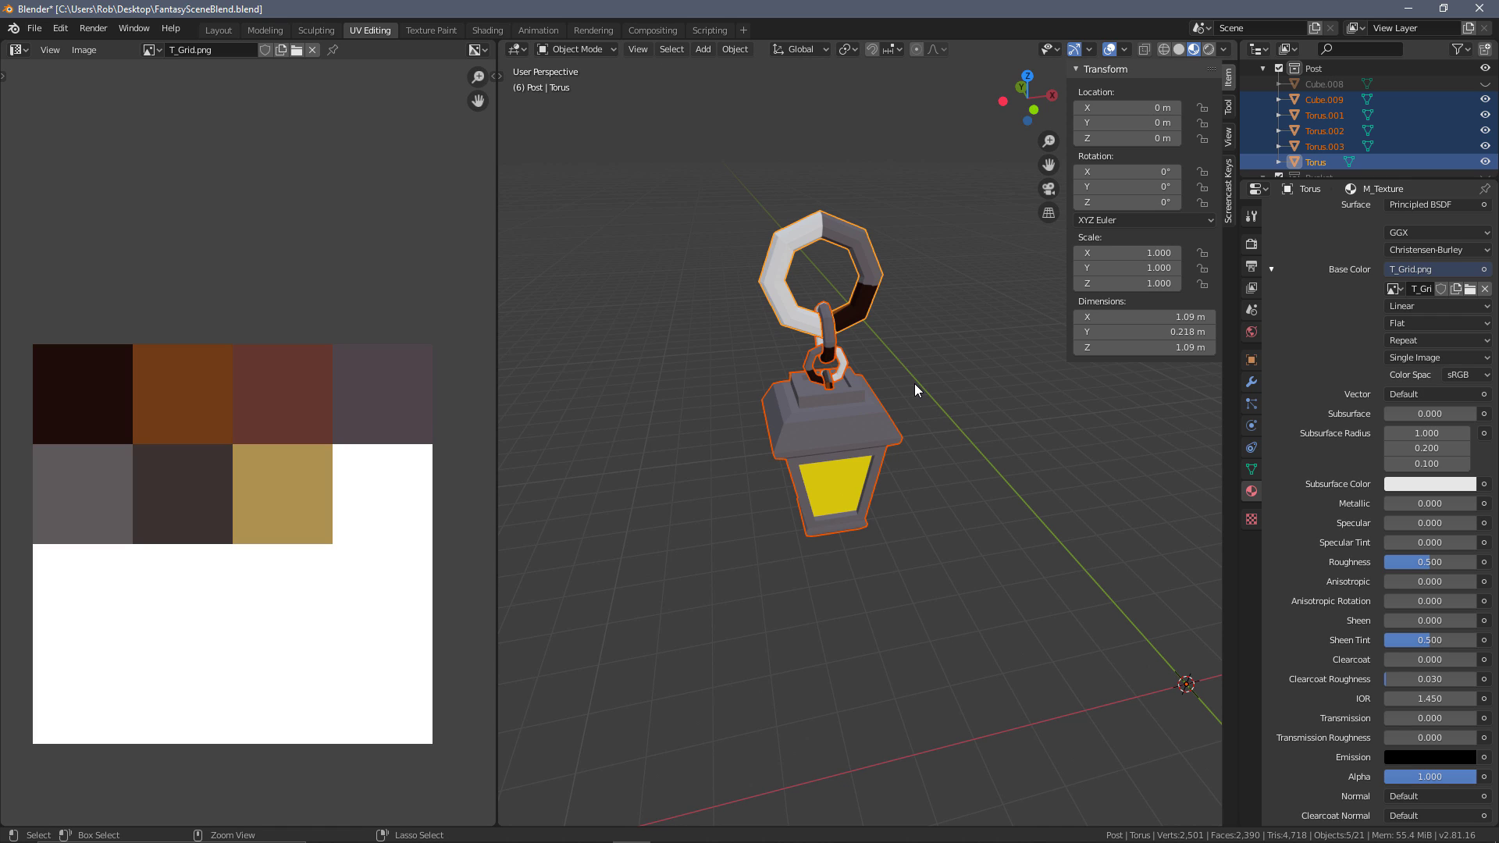
key(ctrl+j)
Select every face of the joined lantern and chain in Edit Mode and unwrap them together
key(Tab)
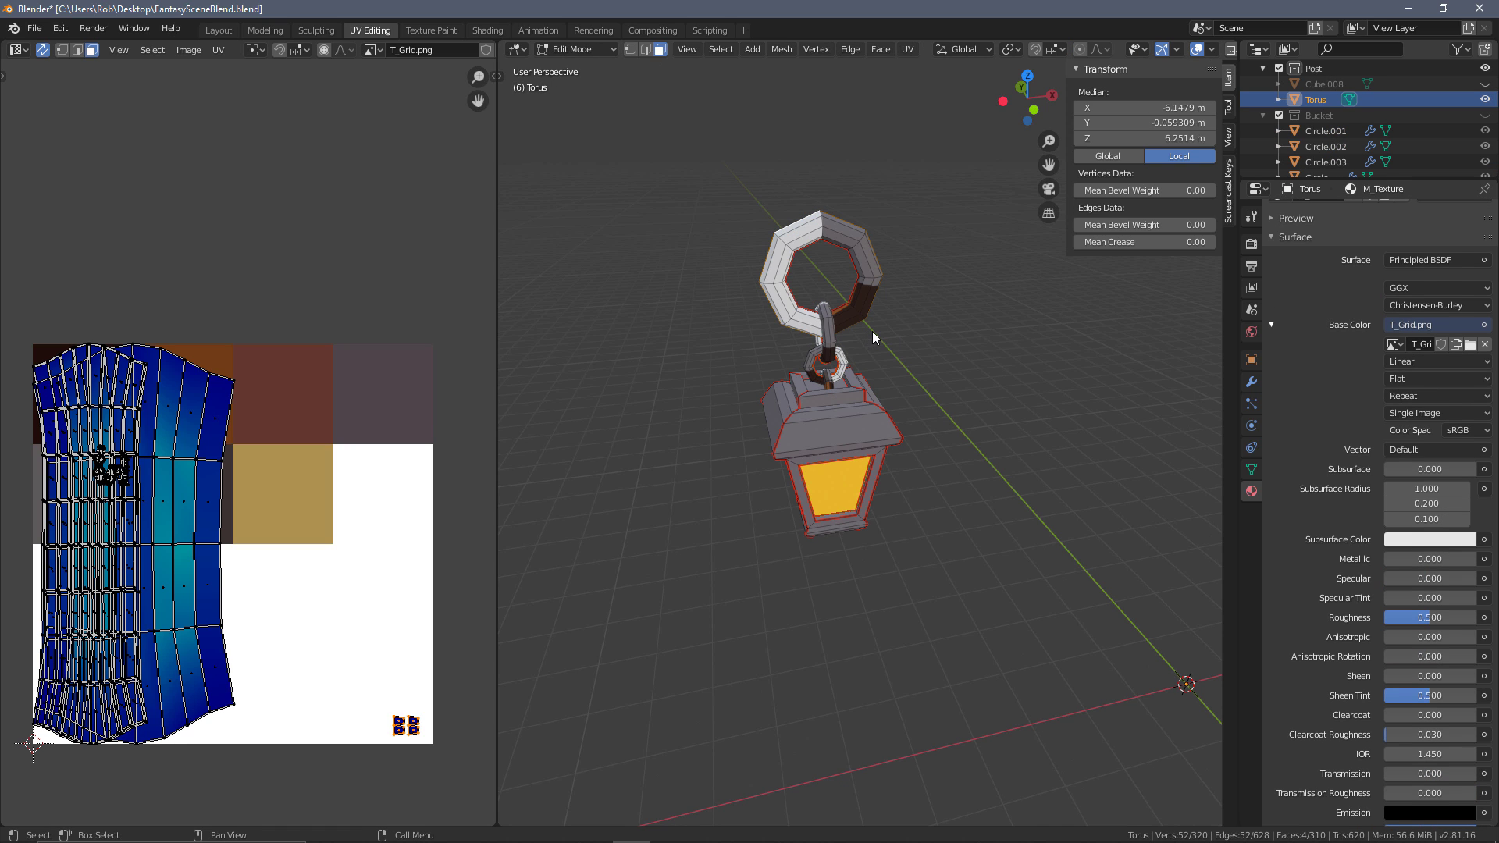
key(a)
middle_drag(403, 416, 320, 383)
key(u)
scroll(441, 388, down, 2)
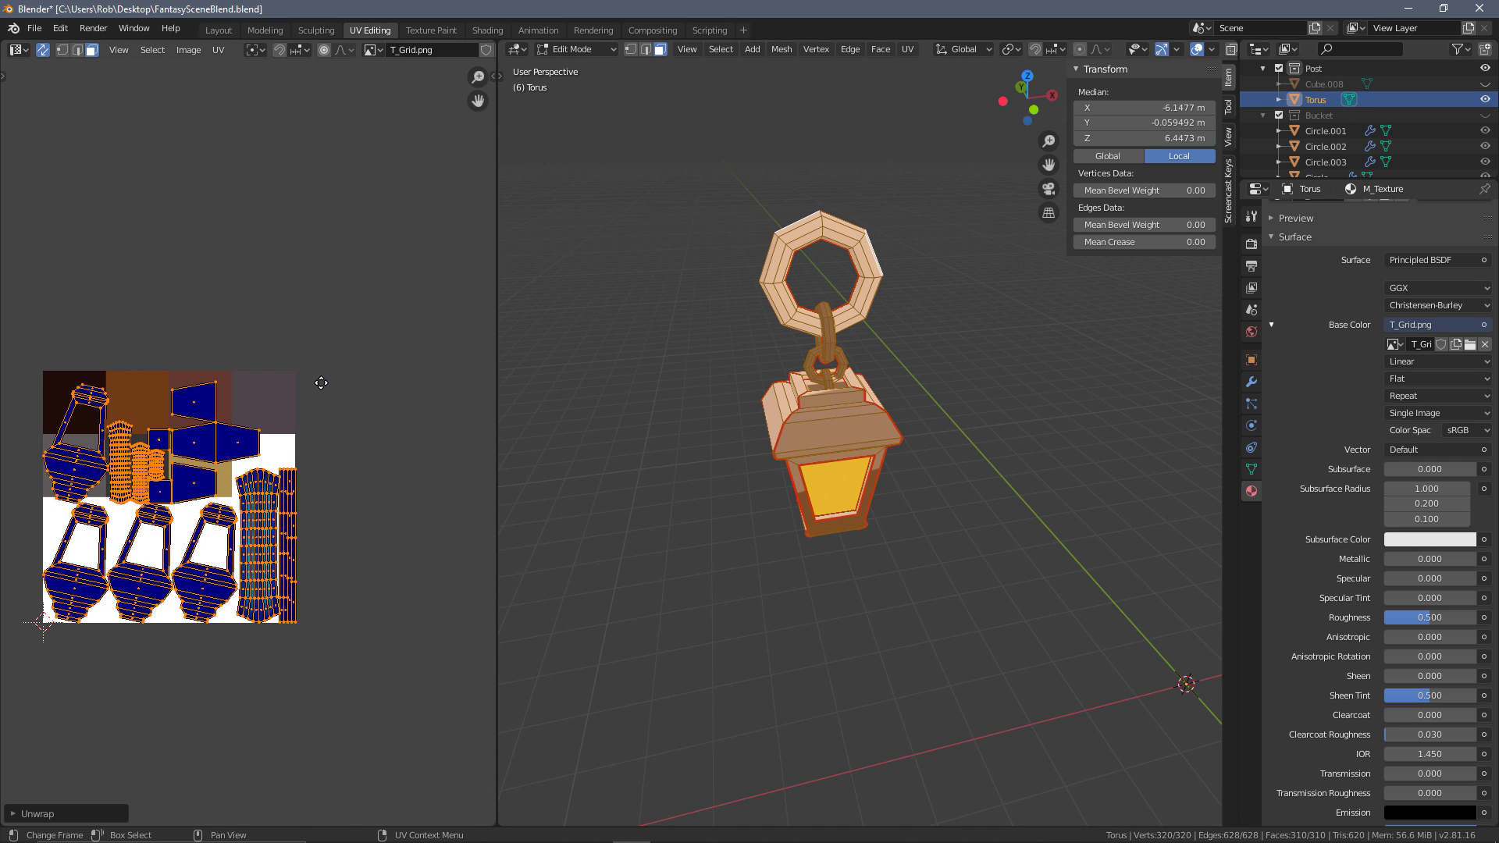
scroll(190, 416, up, 1)
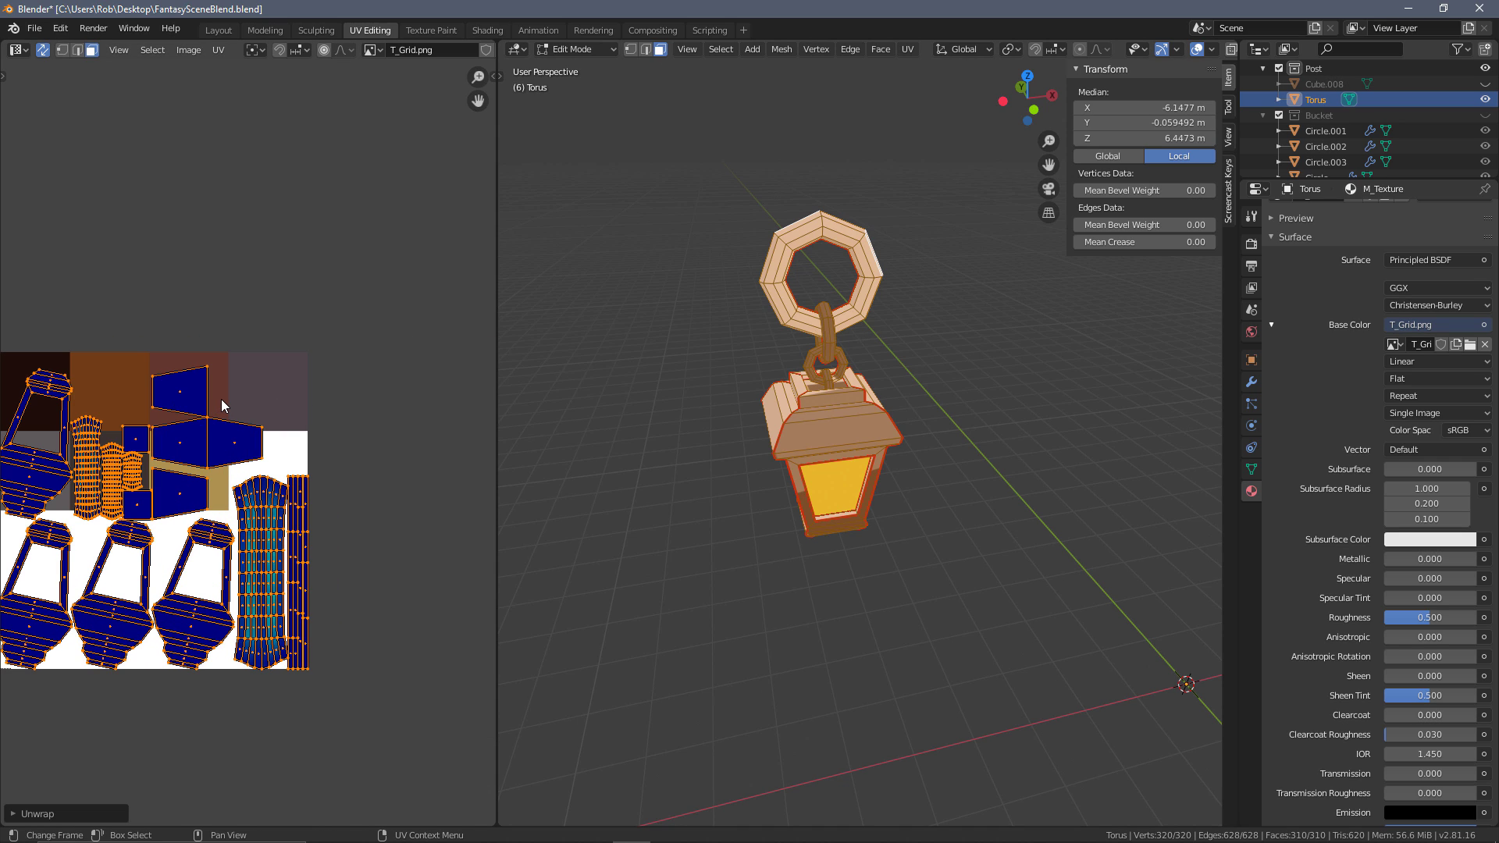
middle_drag(234, 399, 309, 412)
scroll(246, 423, up, 1)
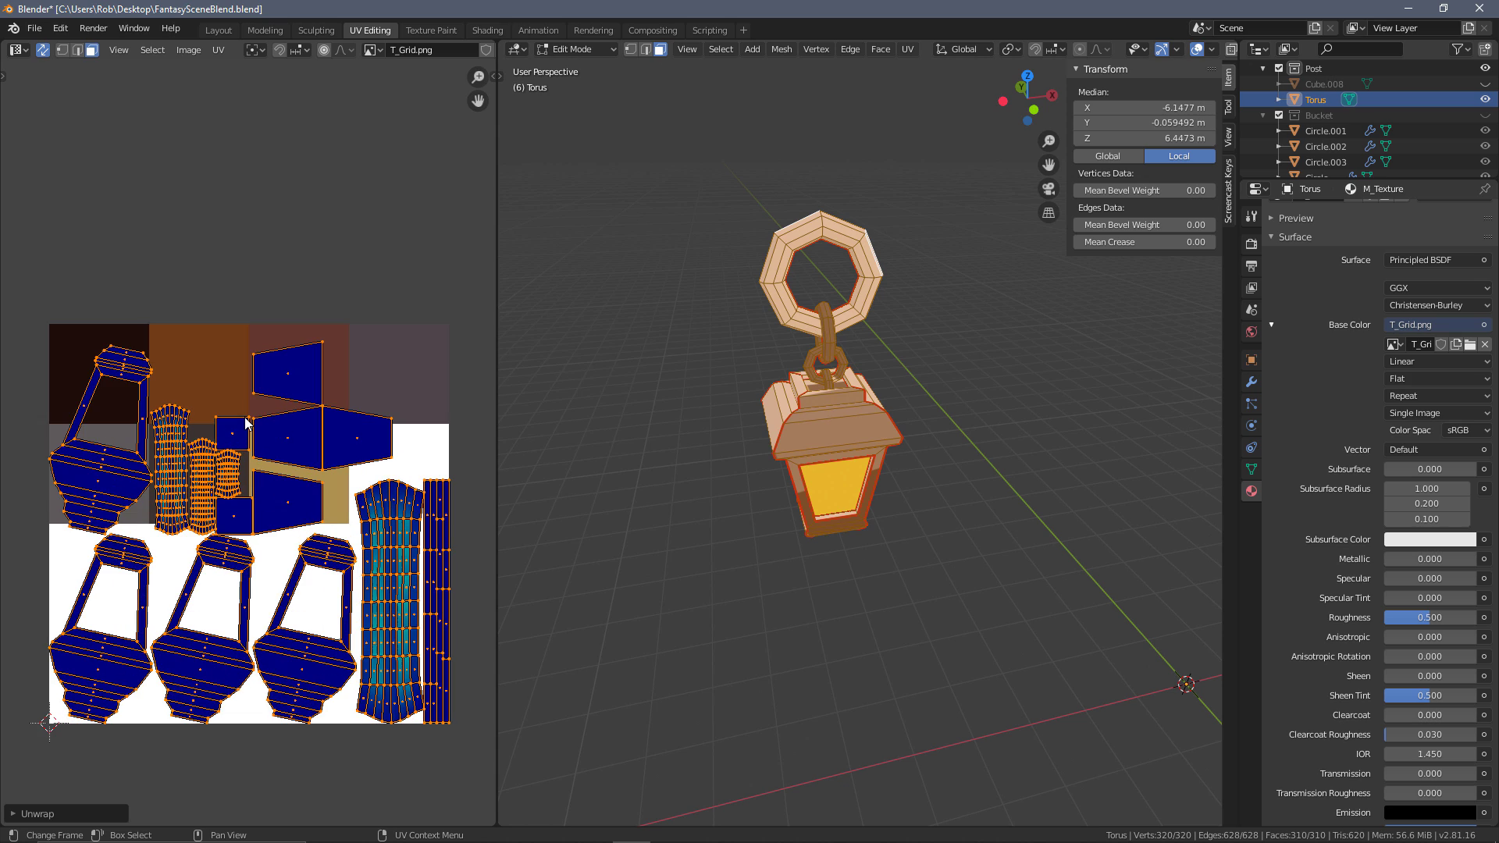
middle_drag(204, 436, 253, 405)
scroll(285, 395, down, 2)
middle_drag(314, 385, 238, 377)
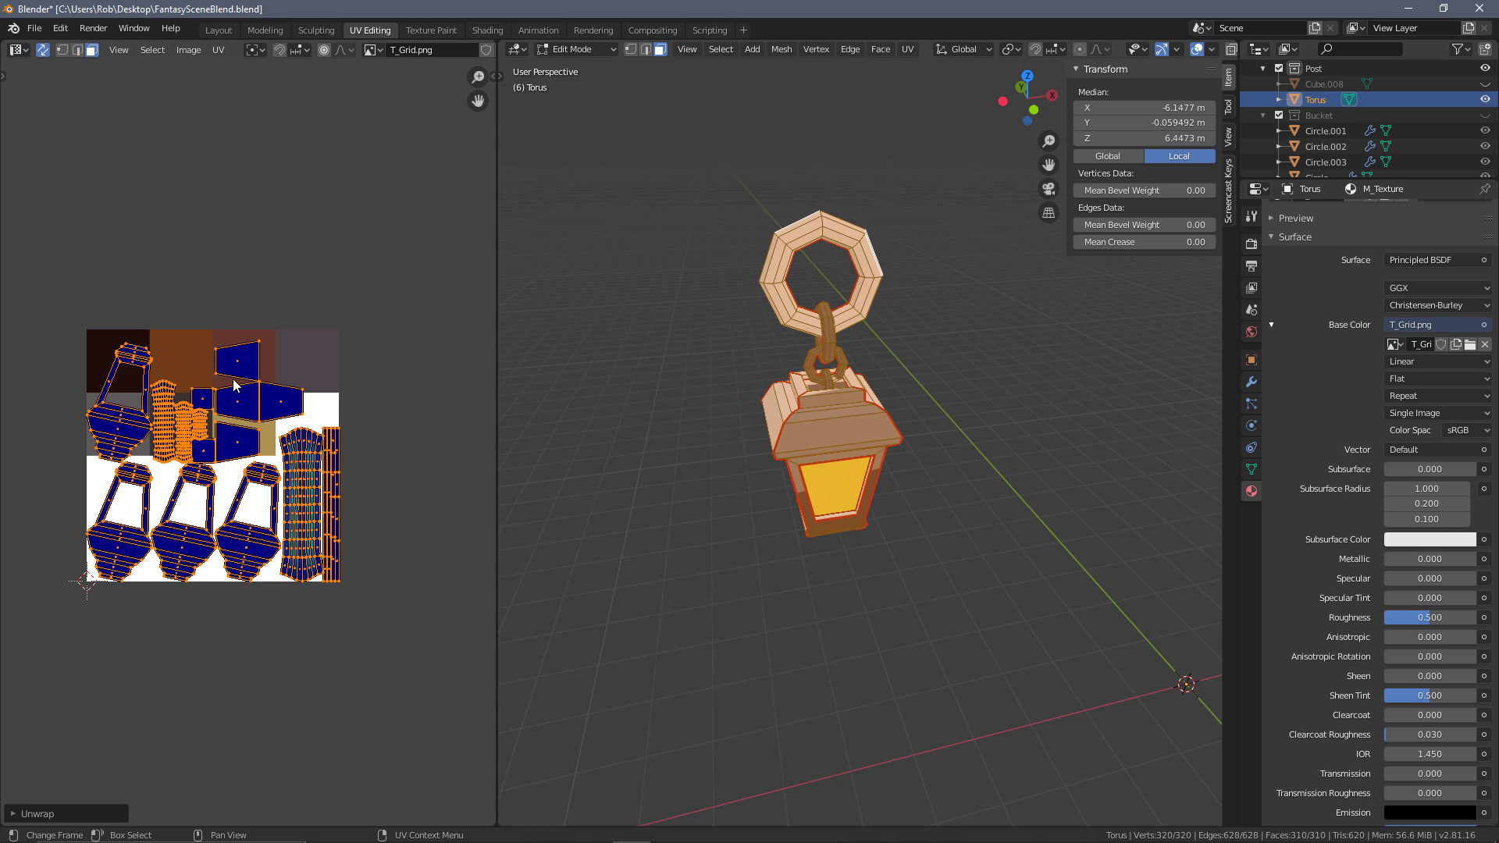
scroll(239, 376, up, 1)
Select the four window pane islands with their linked faces and move them below the UV square
click(249, 356)
scroll(262, 390, up, 3)
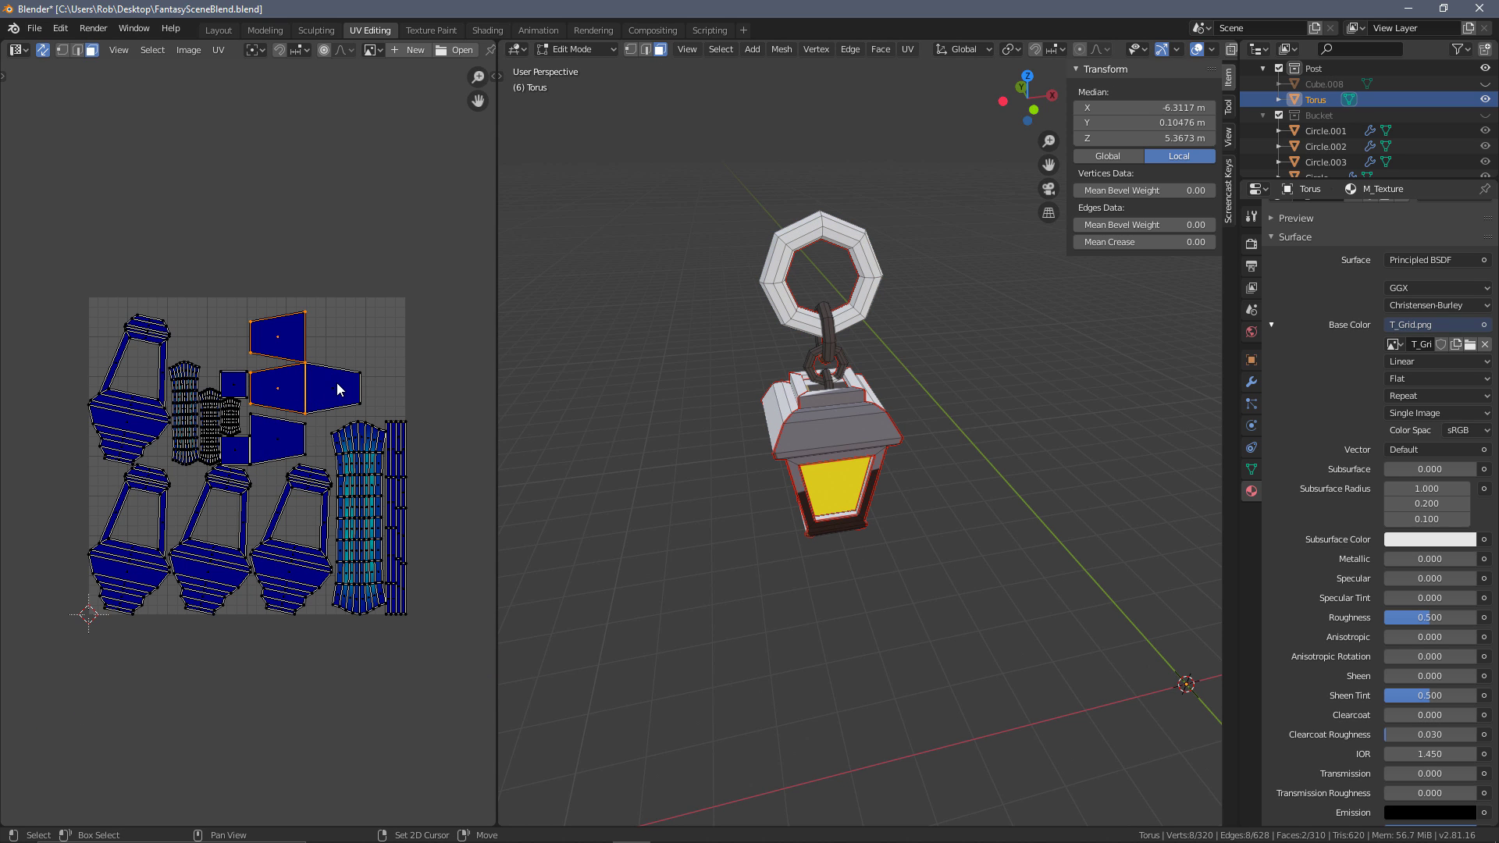
key(ctrl+l)
key(g)
click(287, 164)
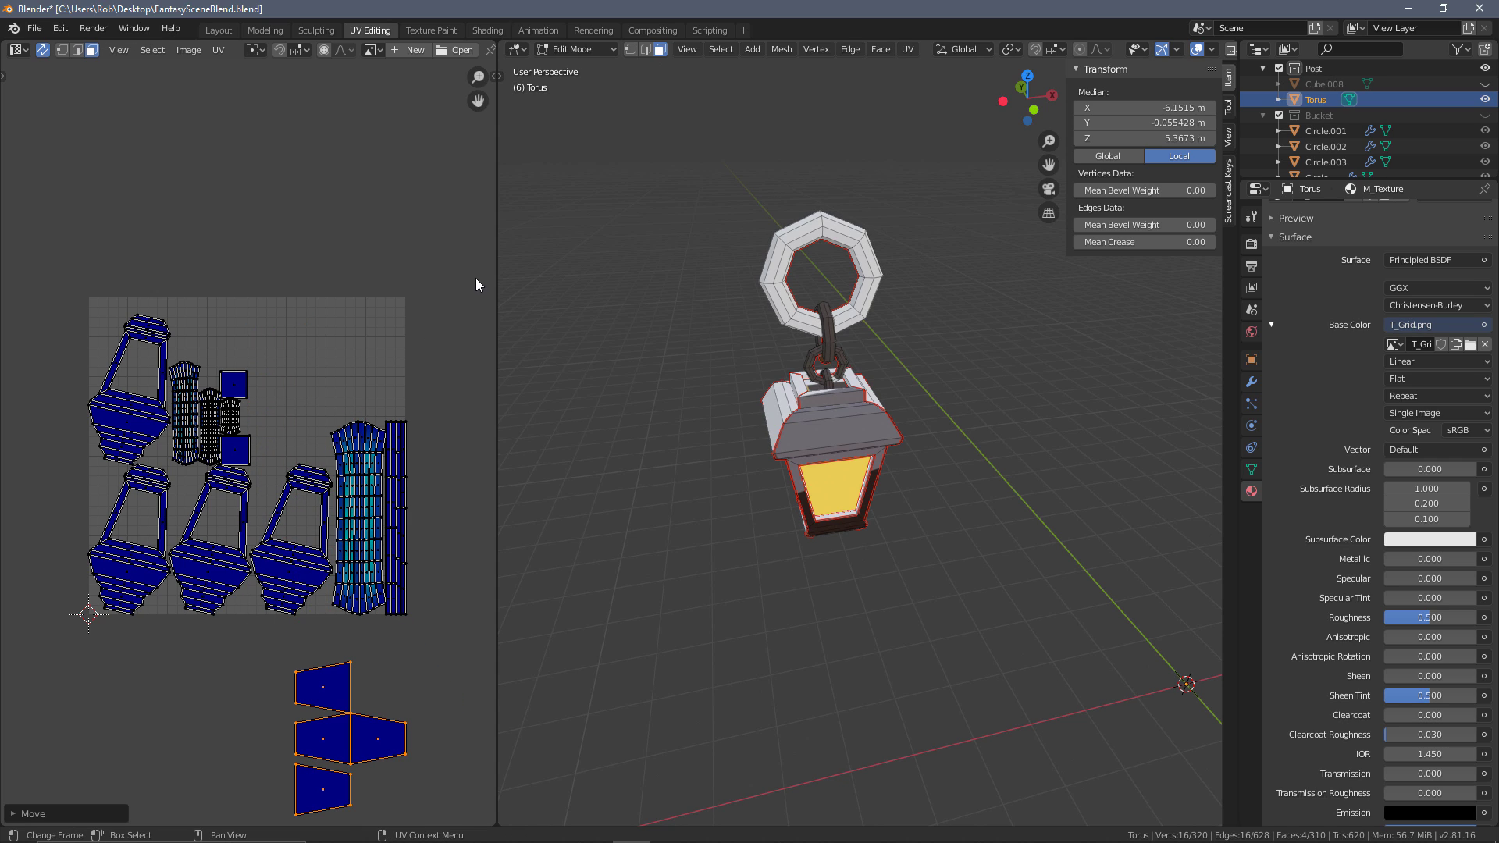
Select all UV islands including the panes, scale them down and move them to the lower middle of the UV square
middle_drag(402, 326, 374, 313)
scroll(254, 247, down, 1)
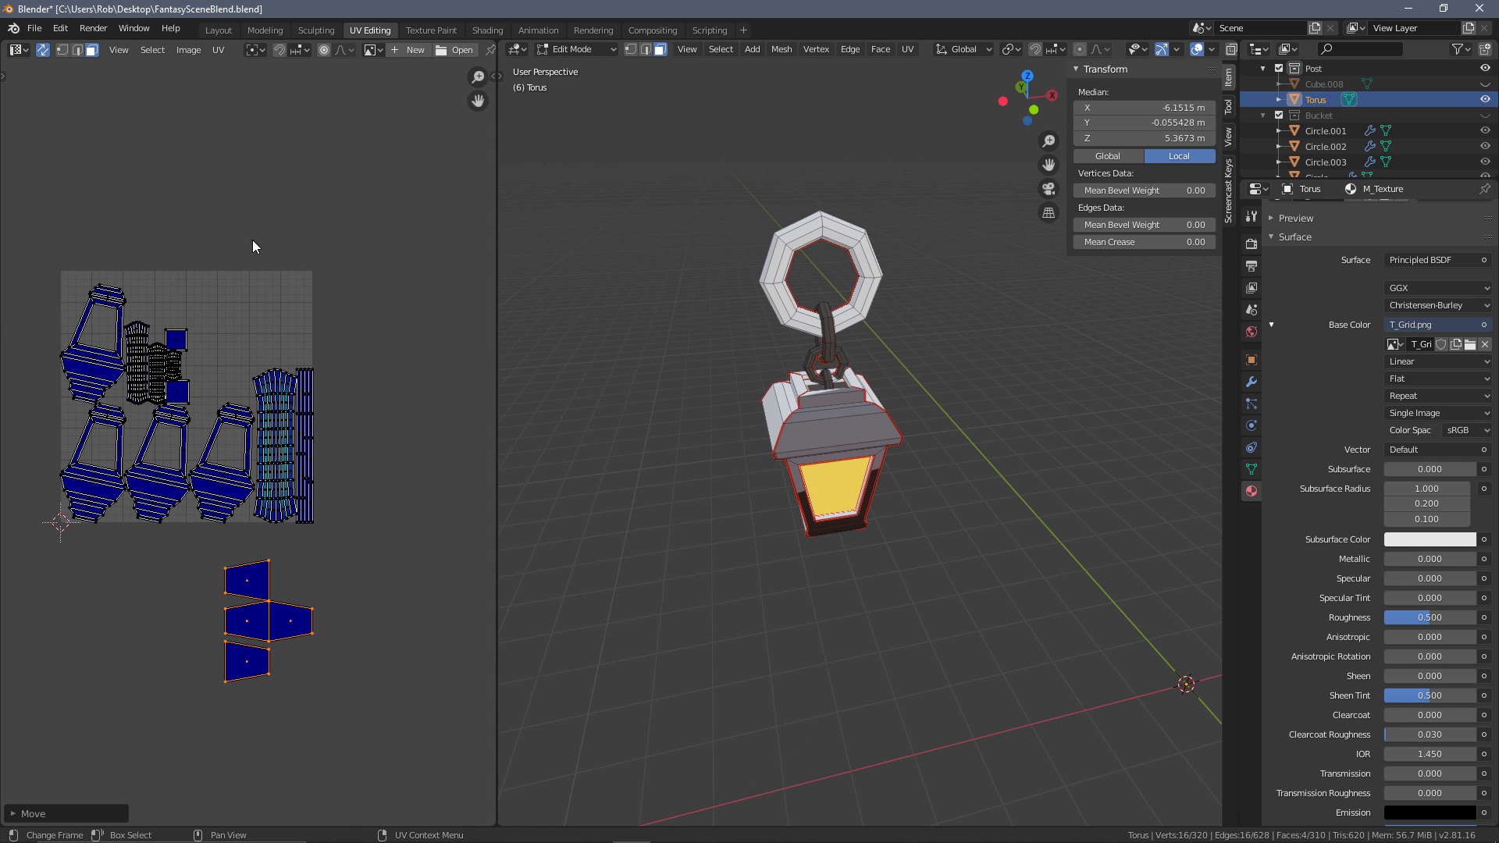
drag(6, 182, 354, 536)
key(s)
click(263, 385)
key(g)
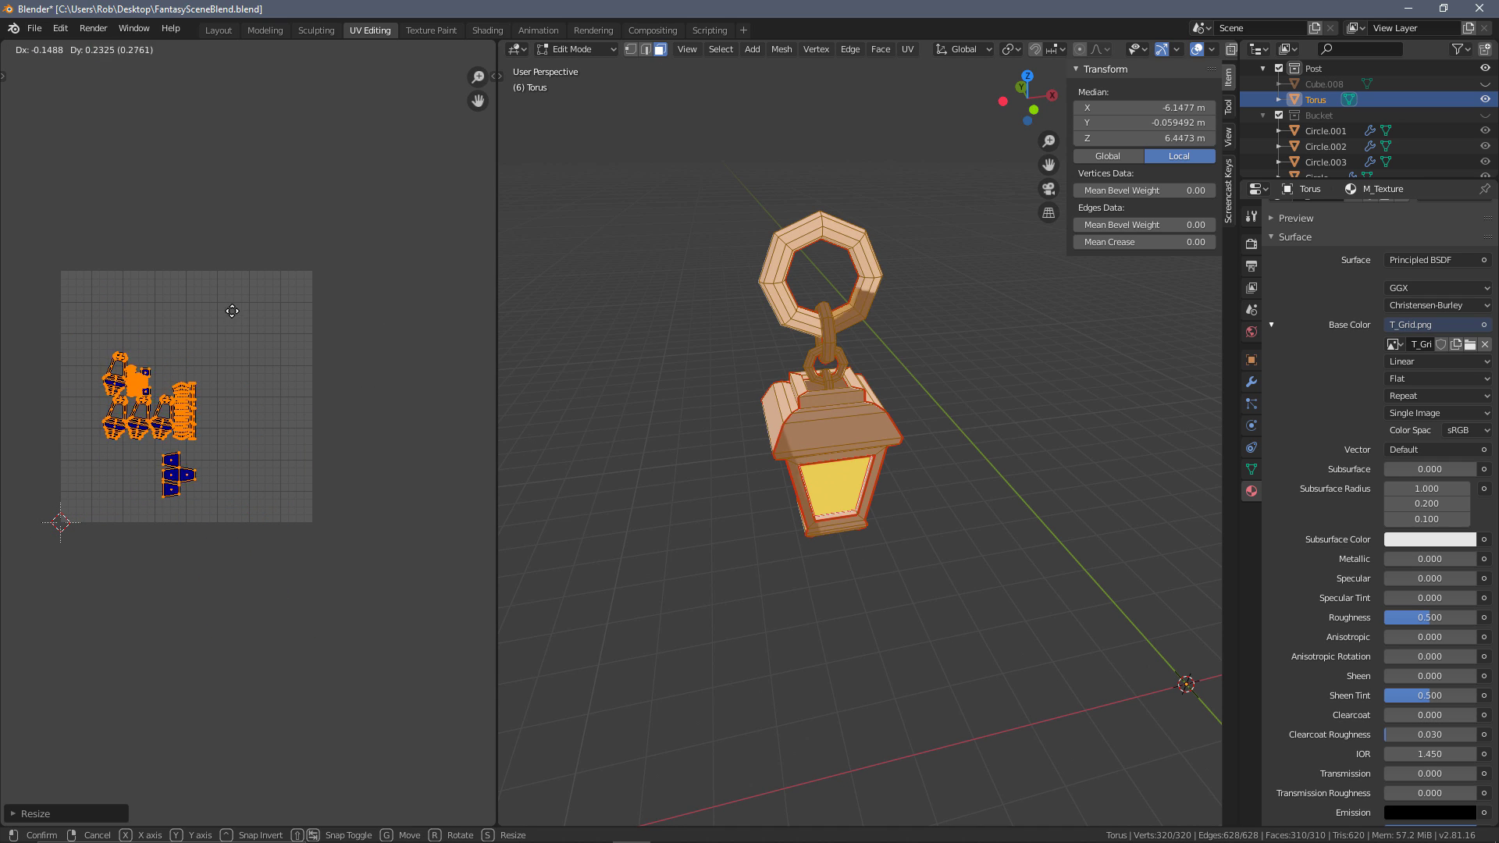
click(231, 309)
key(s)
click(249, 325)
key(g)
click(289, 400)
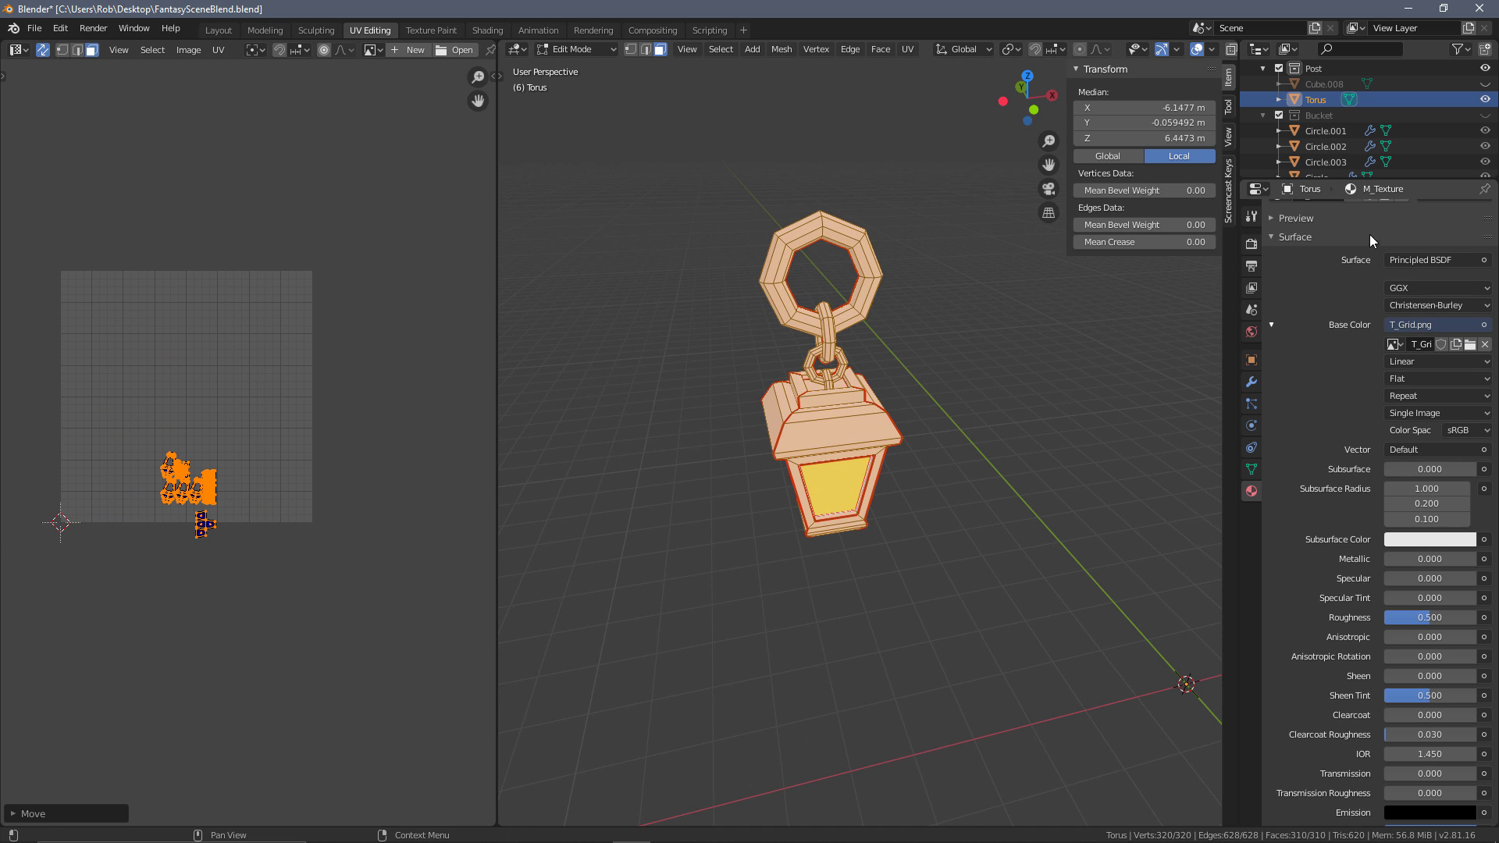
Deselect all faces and bring the joined object's material slots into view
scroll(1370, 234, up, 4)
scroll(1111, 338, up, 3)
key(alt+a)
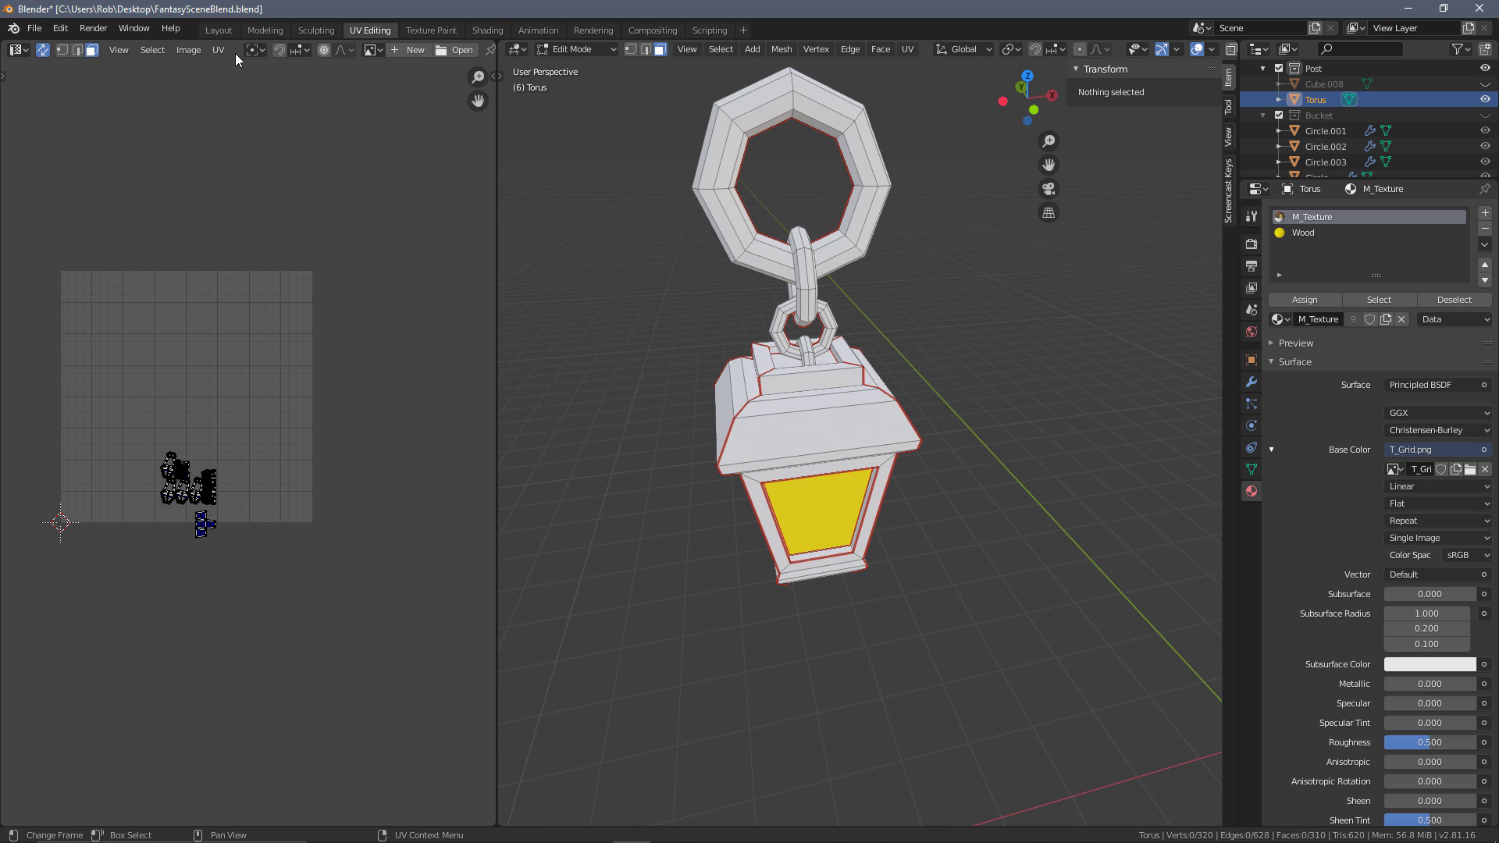
Display T_Grid.png behind the UVs, then select all lantern and chain islands except the panes and move them onto the grey square
click(188, 49)
click(461, 51)
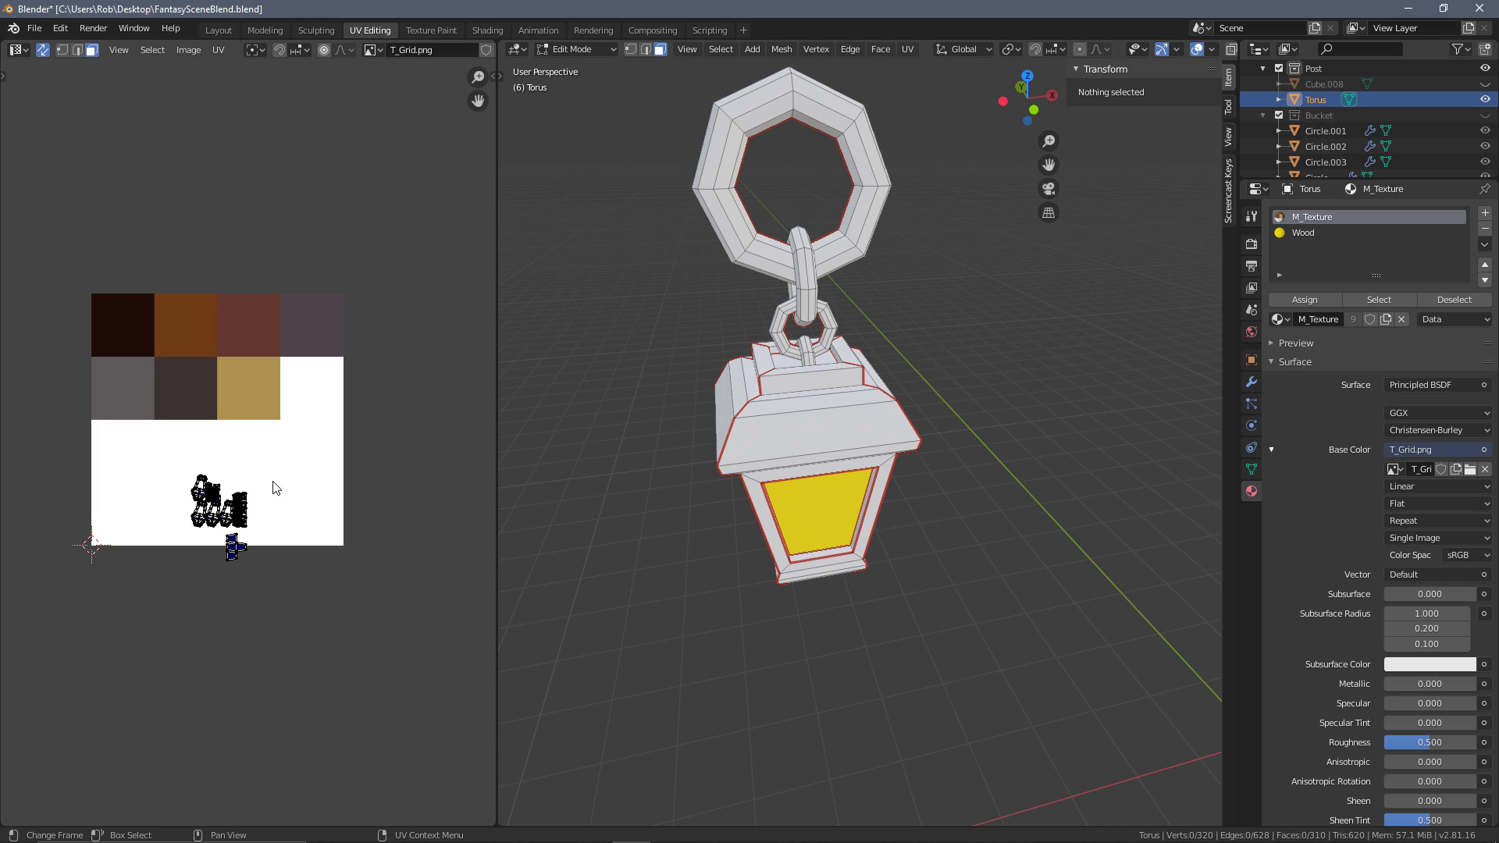
key(a)
key(g)
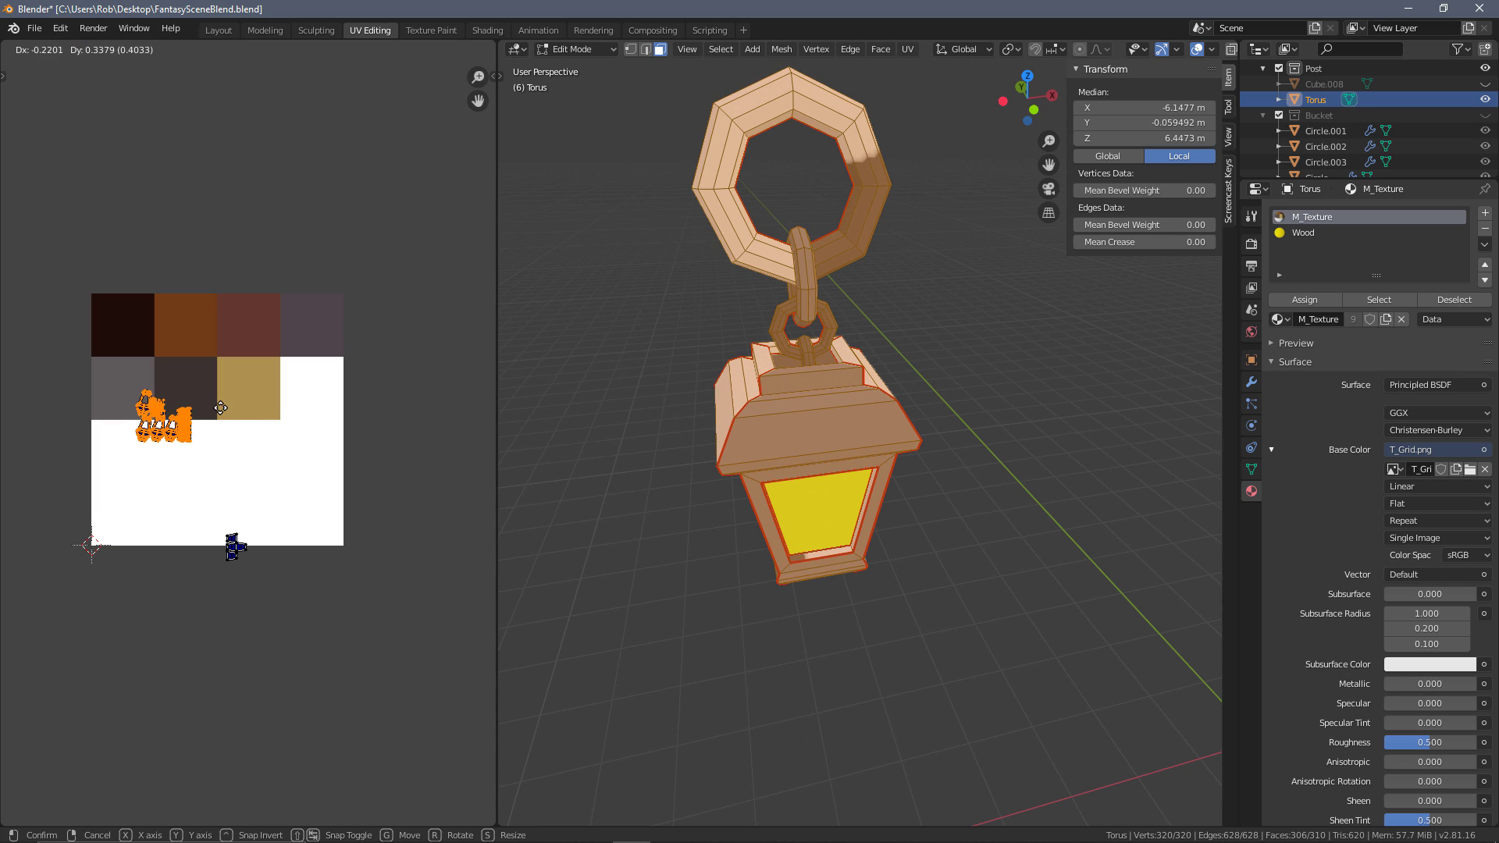
click(187, 391)
Scale the lantern and chain islands down, without the panes, and place them in the grey square's upper right area
key(a)
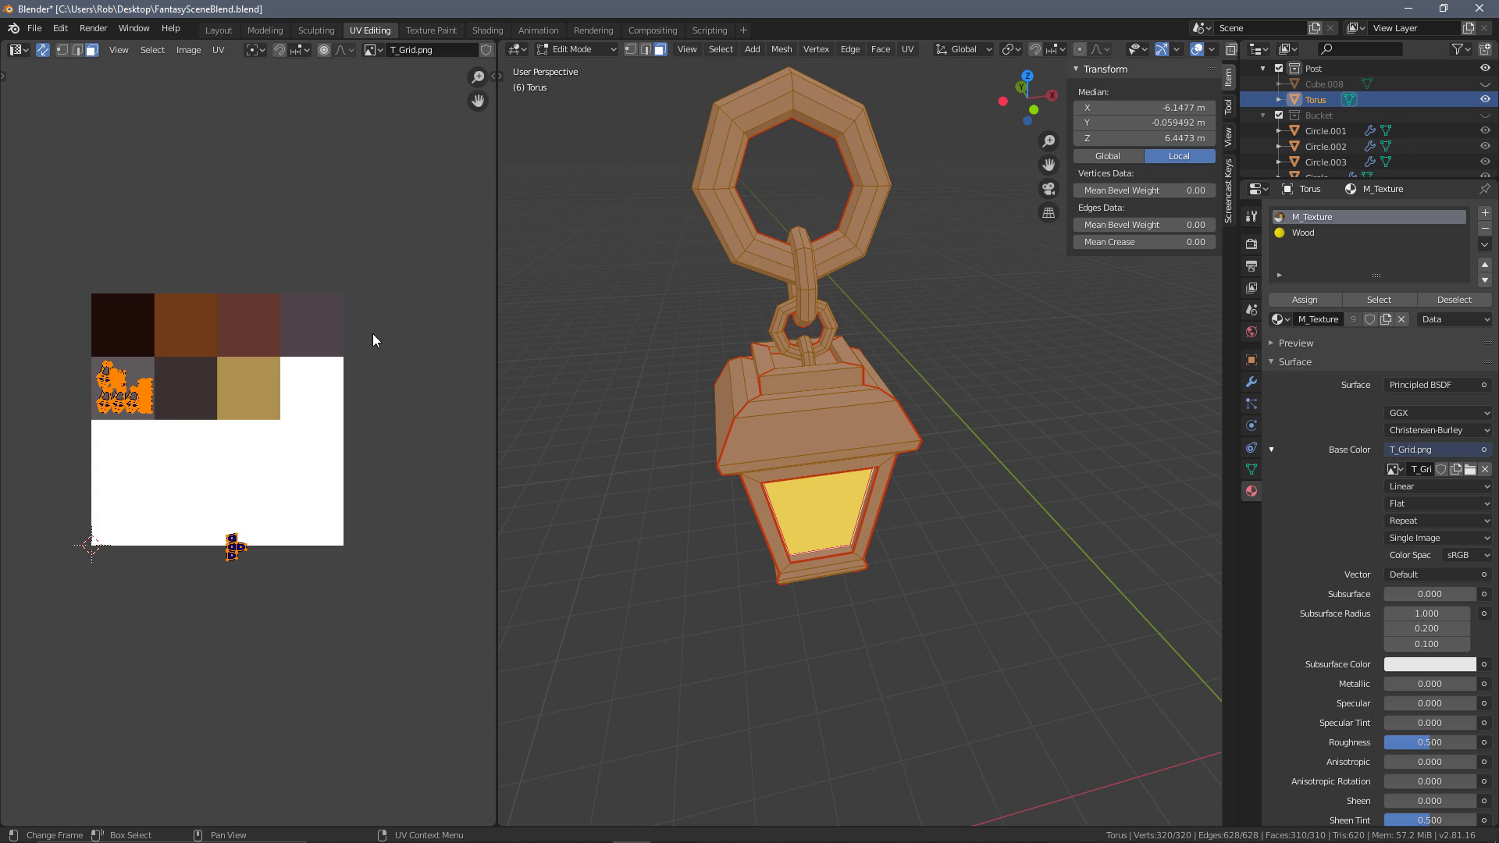
key(ctrl+z)
key(s)
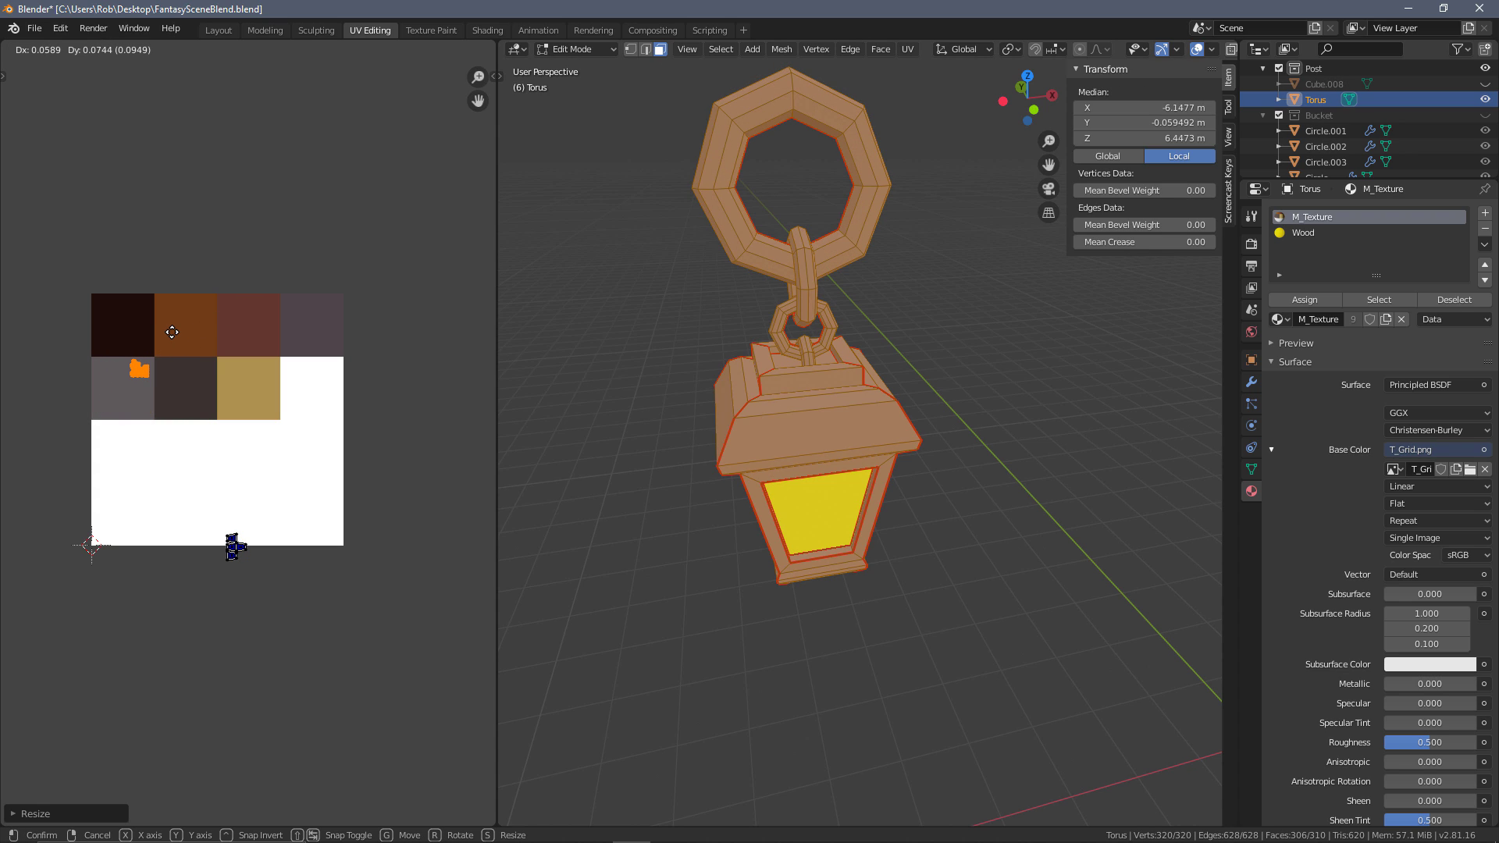
click(171, 332)
Select only the window pane islands, move them into the lower right corner of the white area, and return to Object Mode
key(a)
key(a)
drag(264, 588, 161, 479)
key(g)
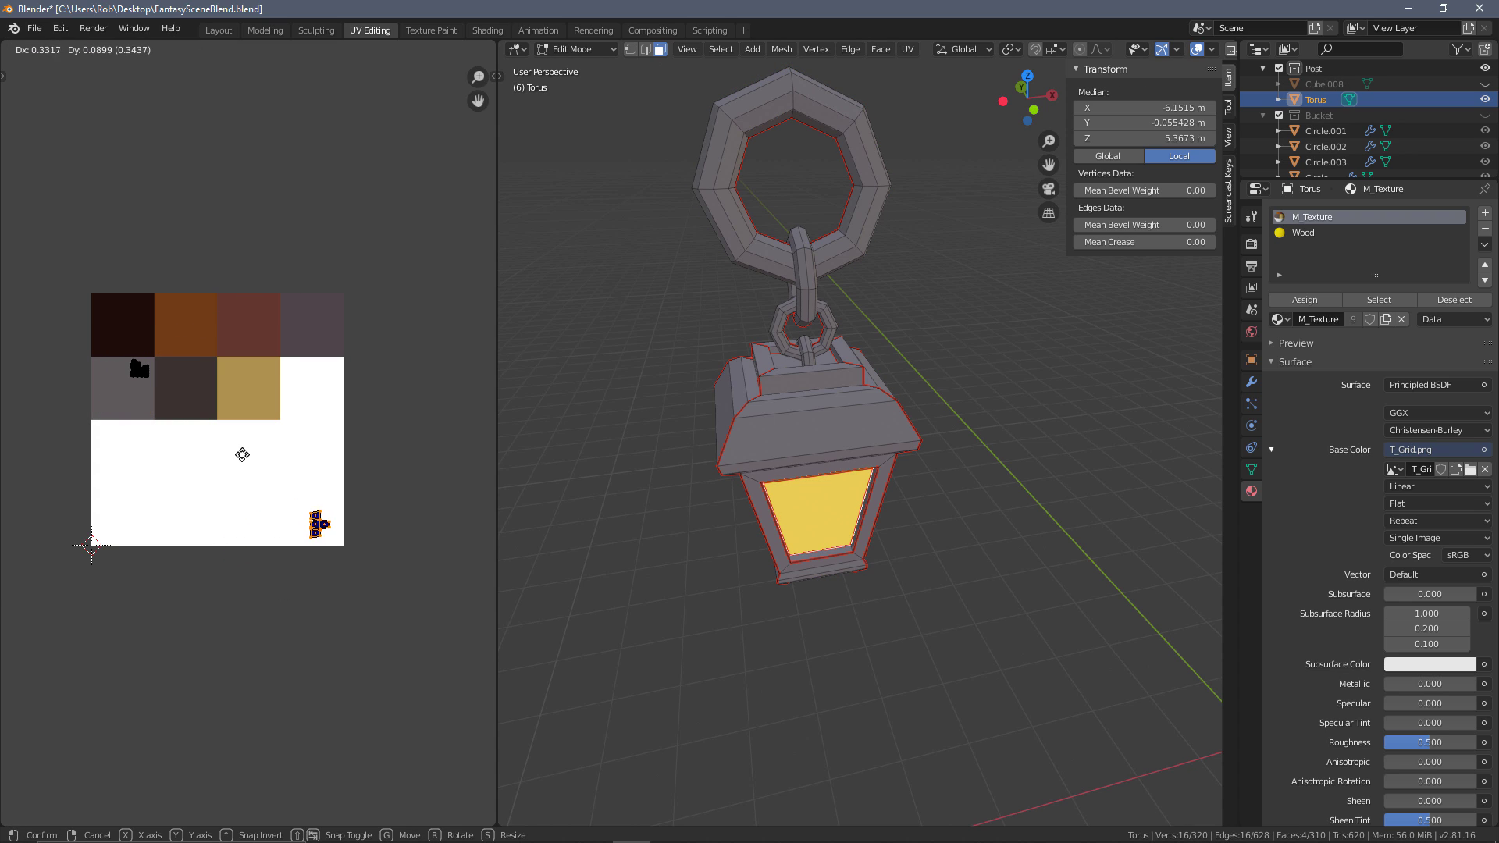
click(247, 453)
scroll(256, 452, up, 1)
key(Tab)
Unhide the wooden post and the Fence collection so they show alongside the lantern
scroll(1007, 462, down, 3)
middle_drag(1015, 464, 1014, 411)
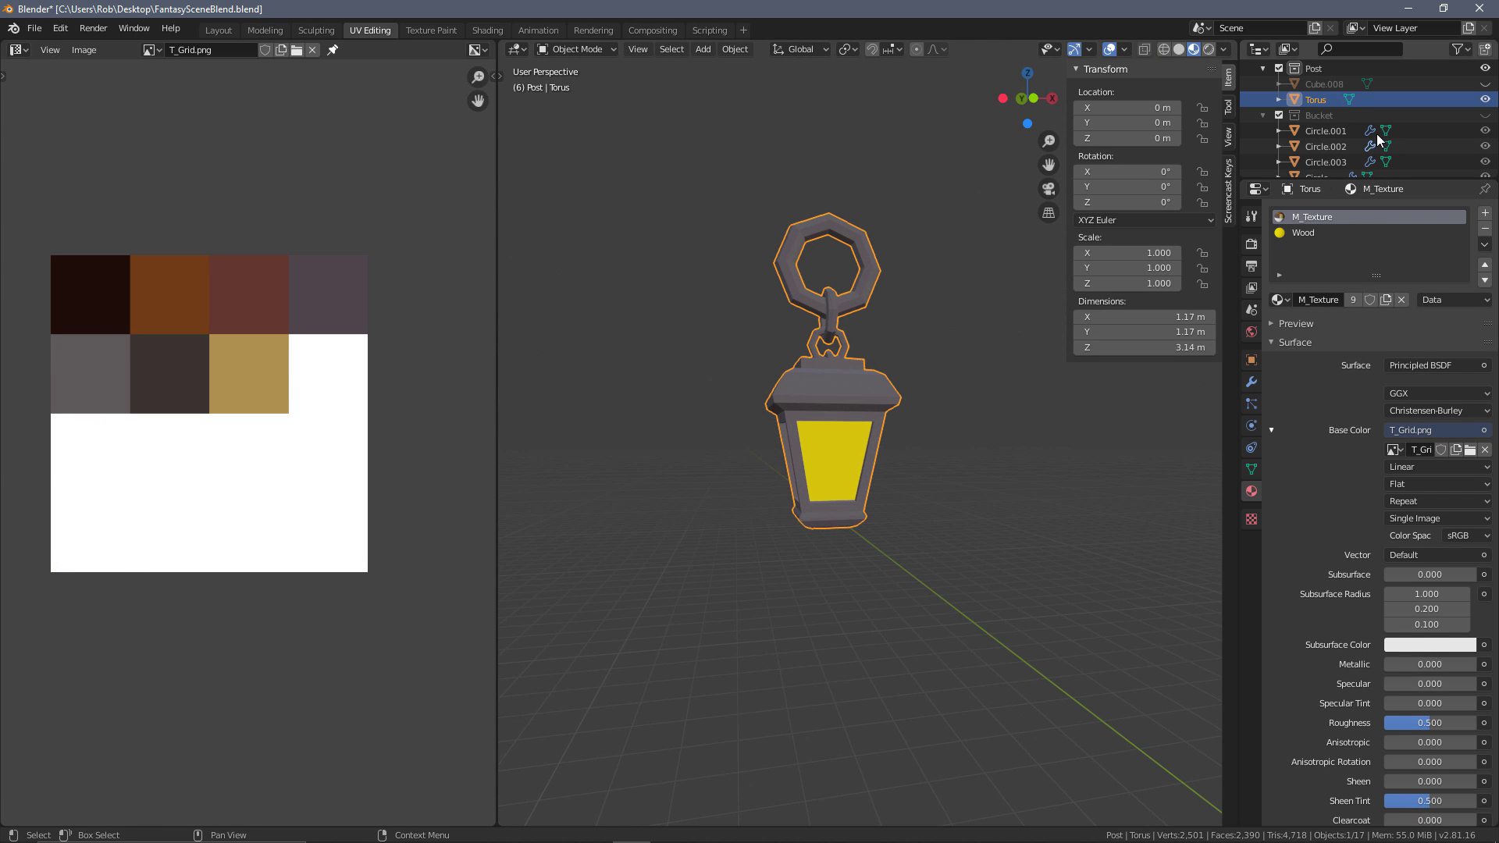
scroll(1385, 129, up, 1)
click(1485, 115)
scroll(883, 366, down, 2)
middle_drag(885, 365, 1187, 360)
scroll(1392, 156, down, 2)
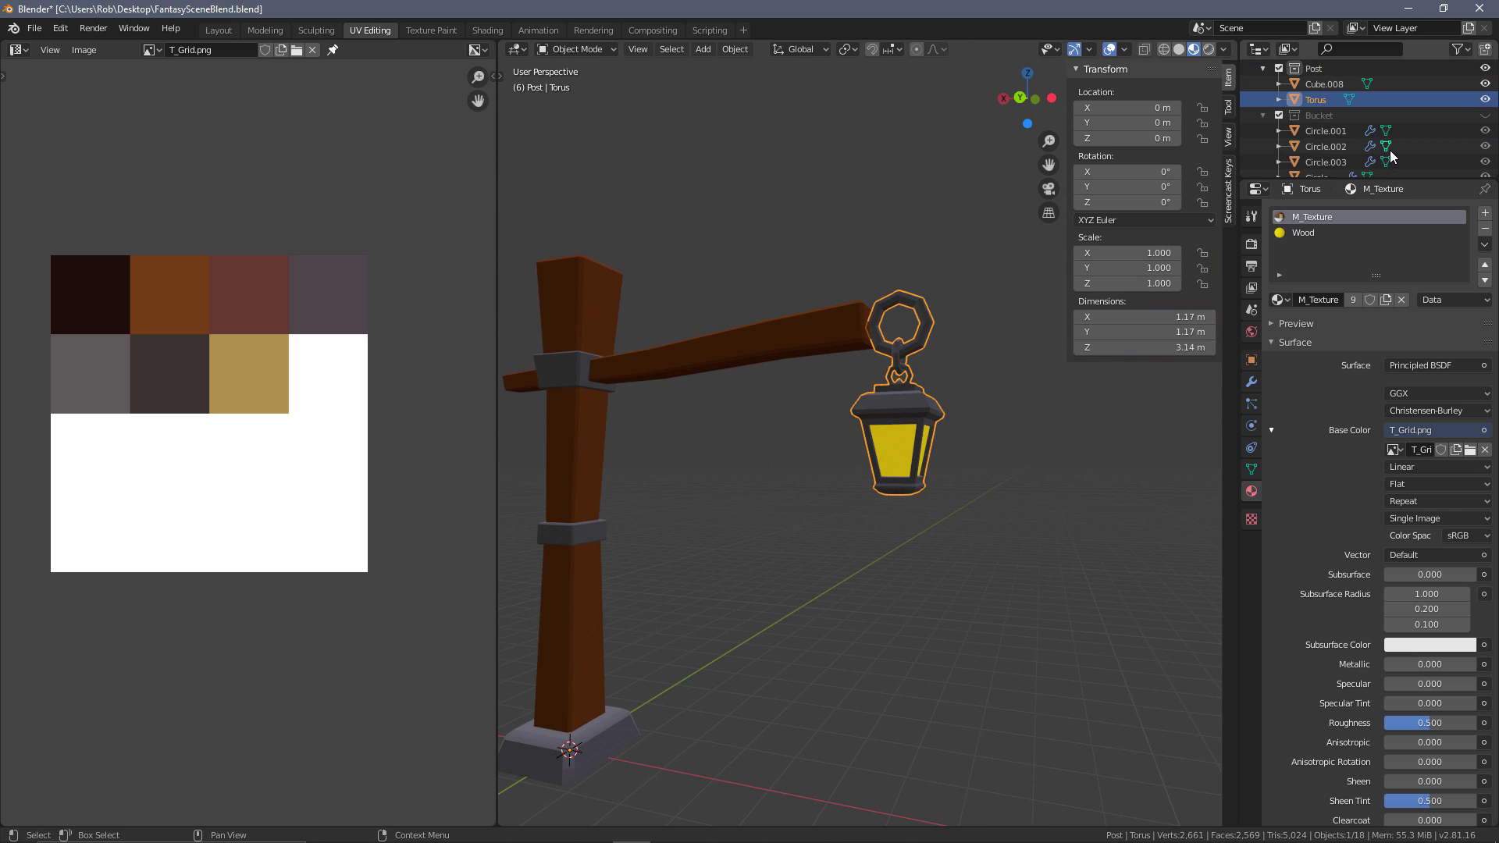
scroll(1394, 152, up, 3)
click(1486, 146)
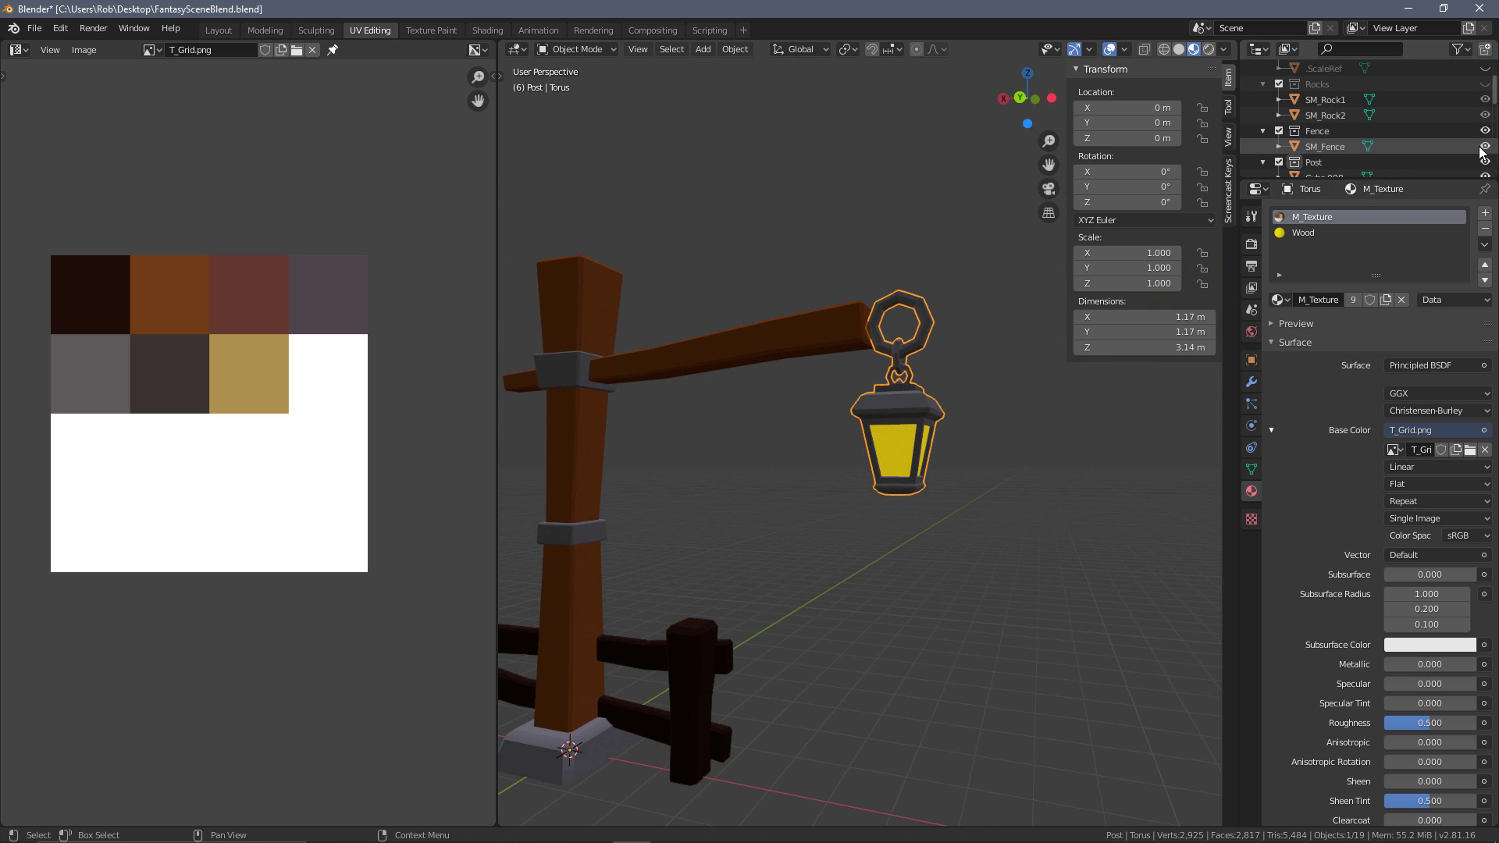
click(700, 665)
middle_drag(700, 665, 898, 520)
shift+click(1000, 349)
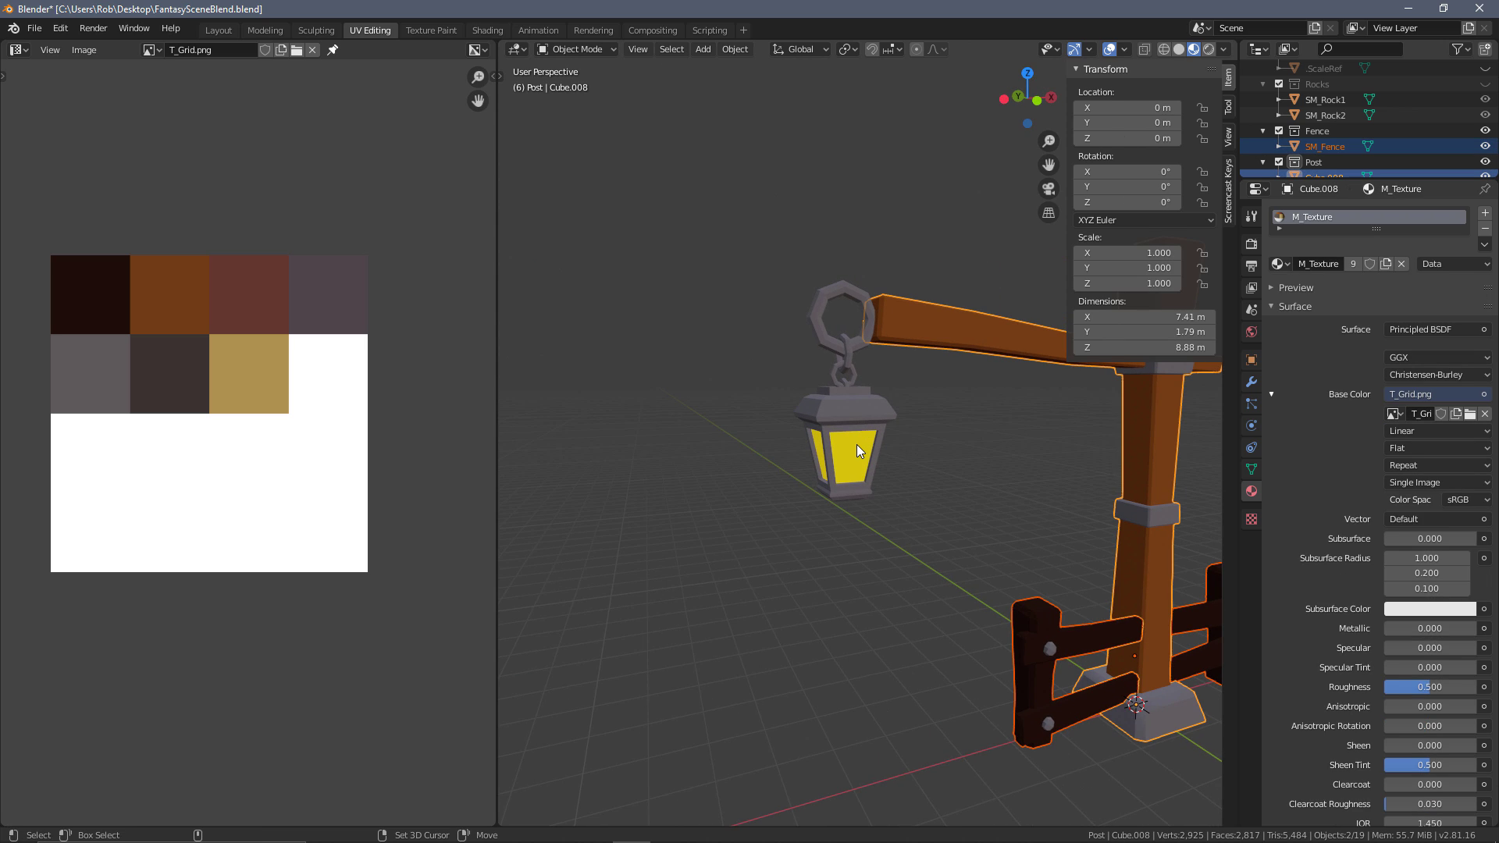
Join the lantern to the wooden post, with the post as the active object
click(856, 444)
middle_drag(892, 377, 1009, 353)
key(n)
shift+click(792, 326)
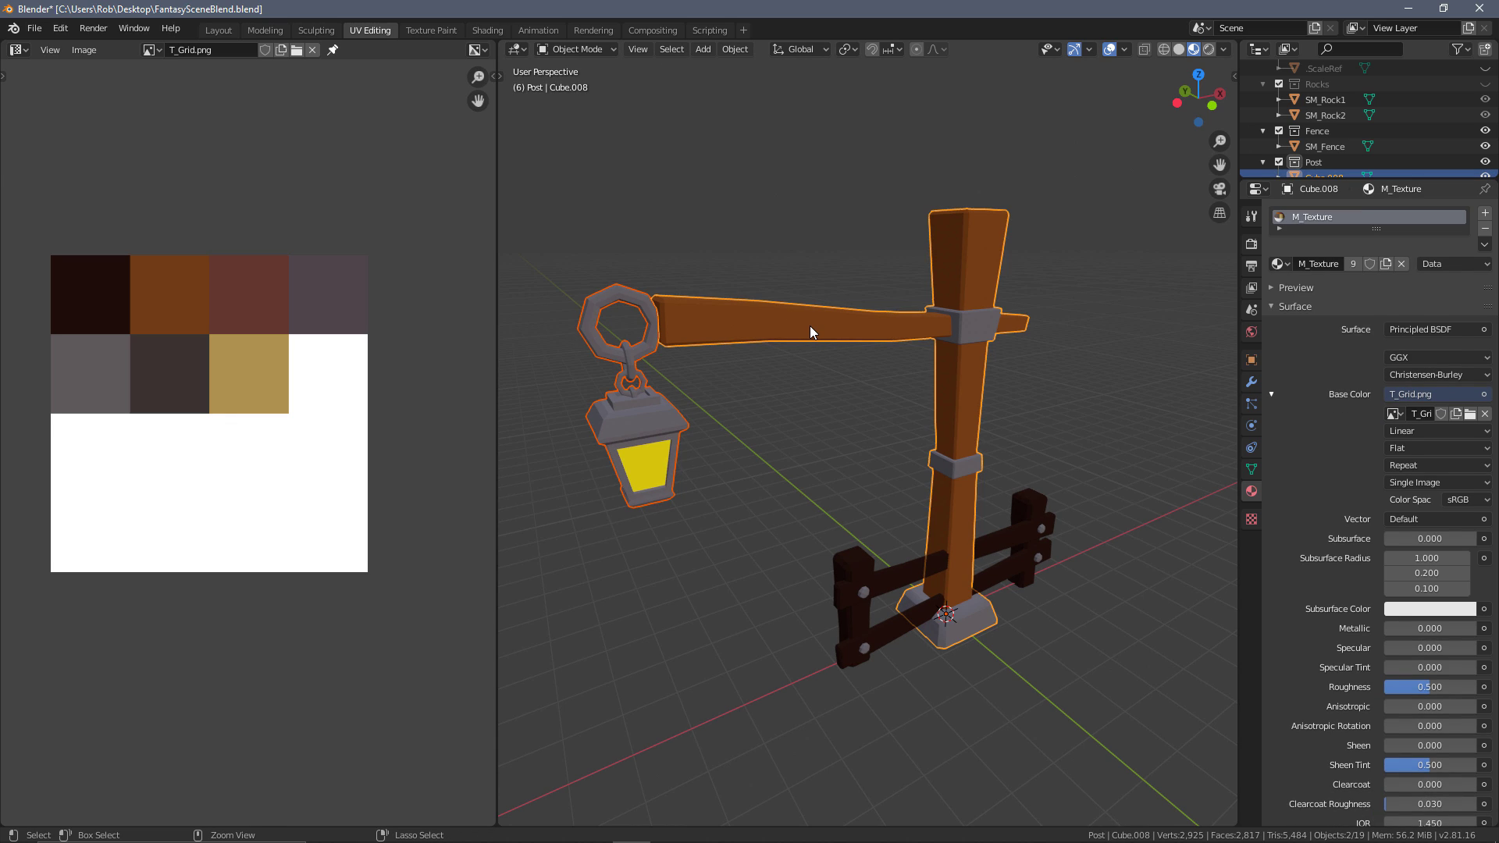
key(ctrl+j)
Rename the joined post object to SM_Post
scroll(1357, 145, down, 2)
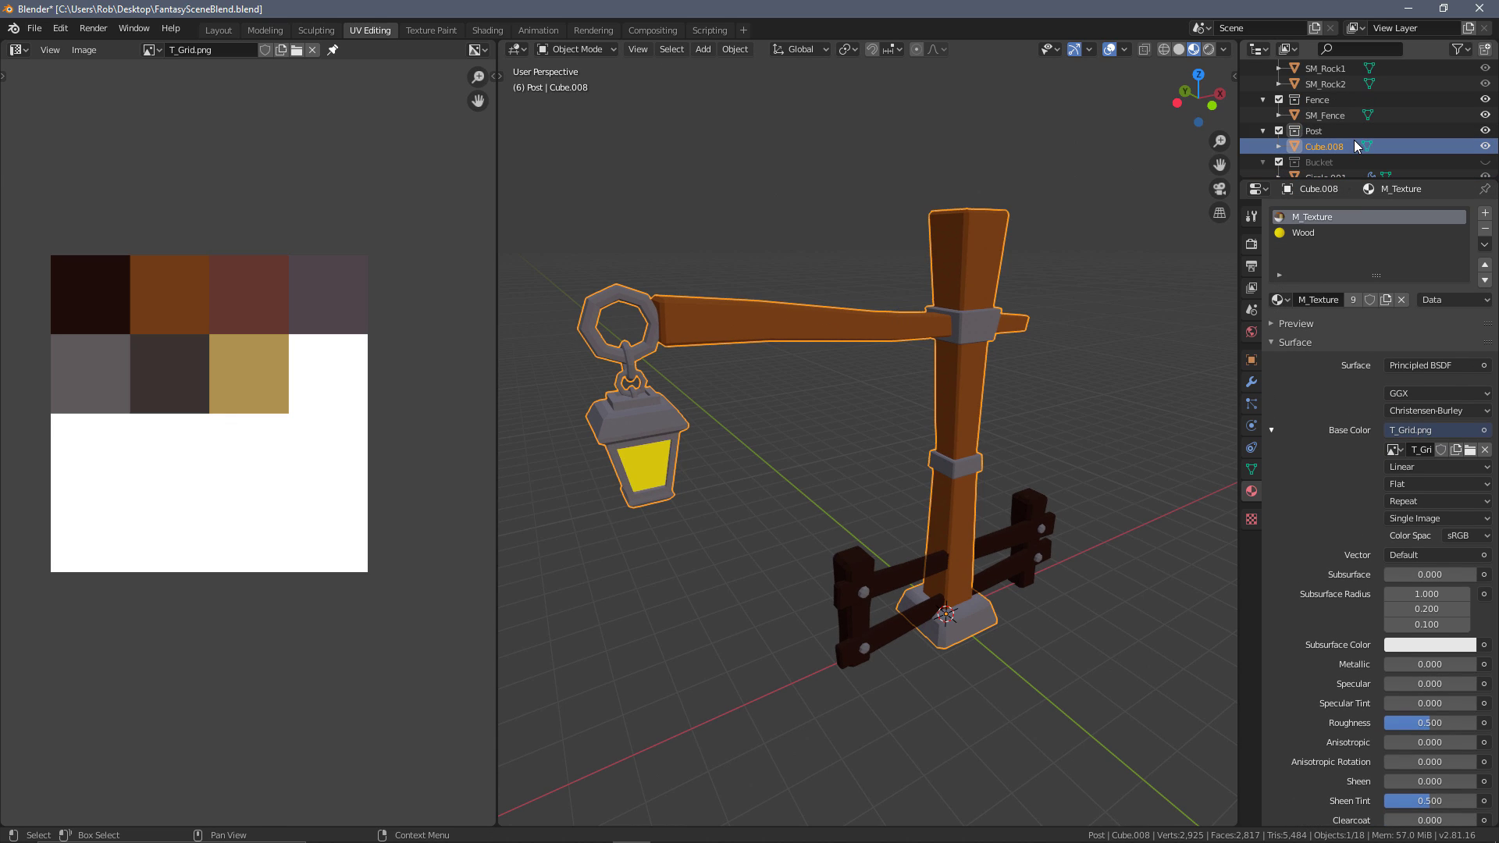
double_click(1357, 146)
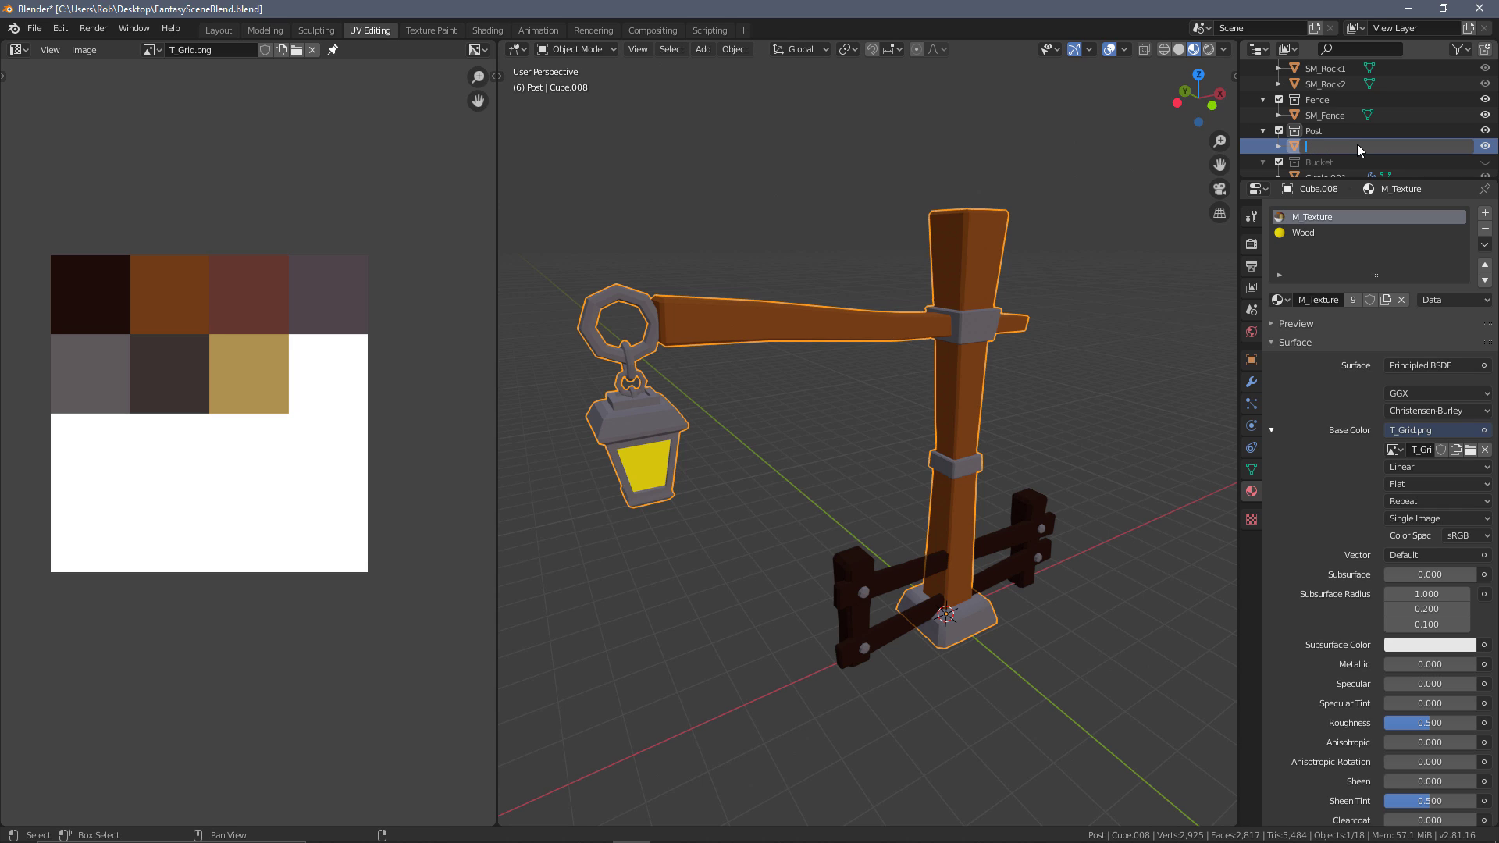
text(SM_Post)
key(Return)
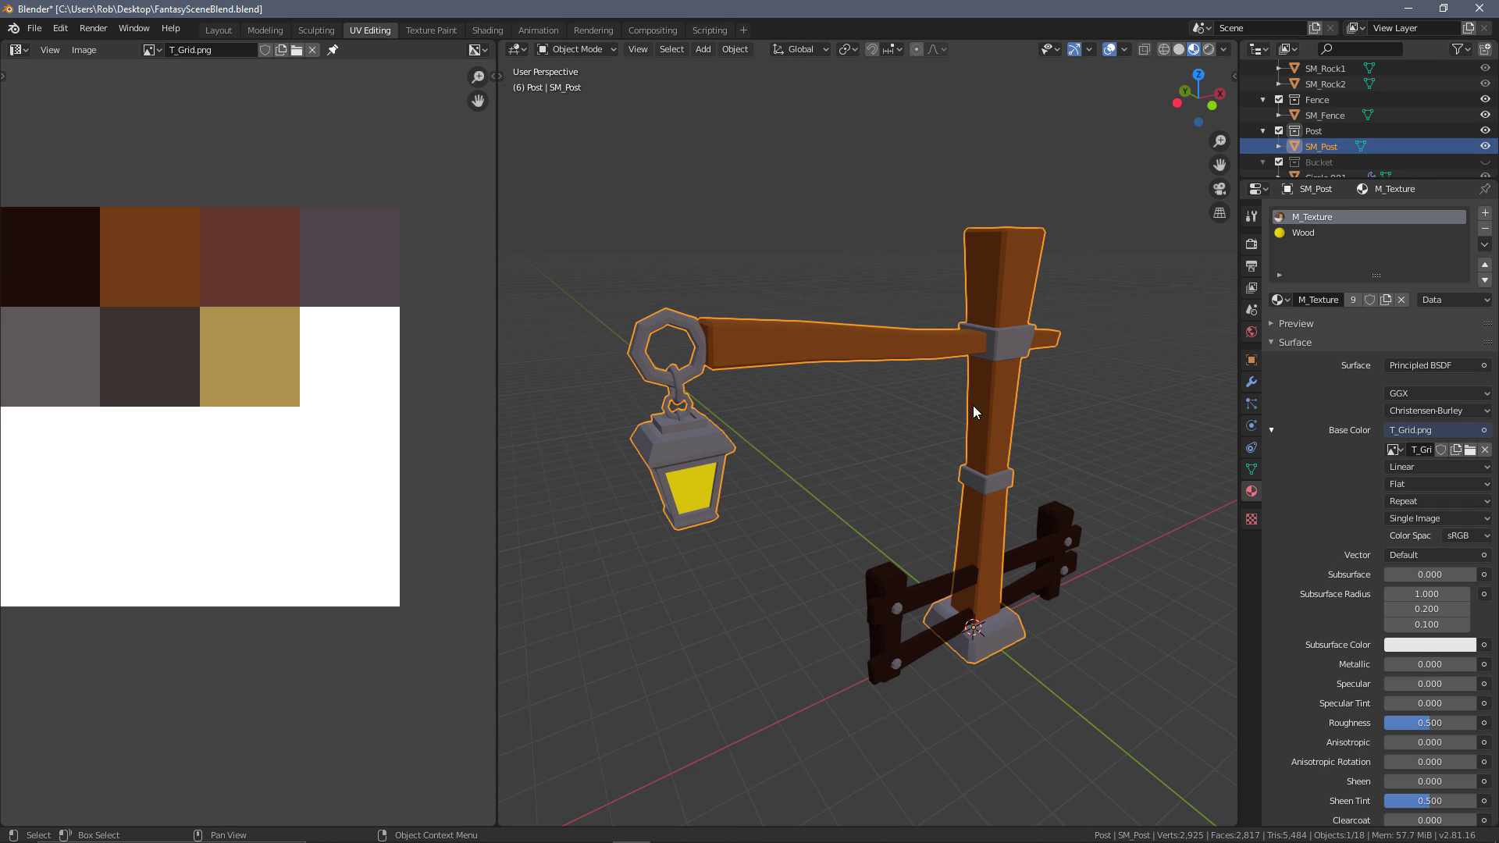
Add SM_Fence to the selection, enter Edit Mode on both objects and select all faces to compare their UV islands for overlaps
shift+click(892, 585)
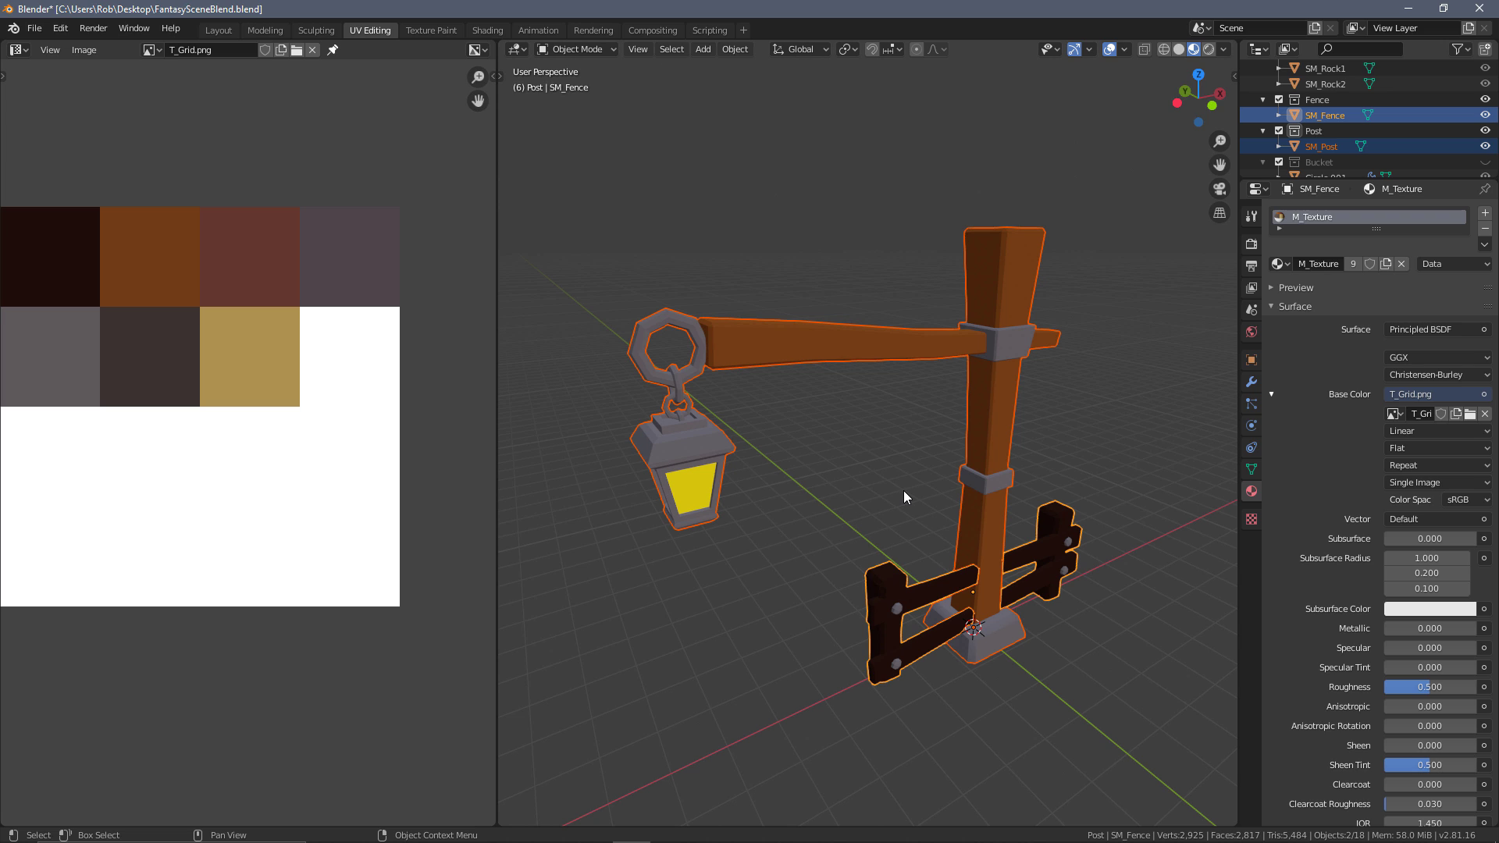
key(Tab)
key(a)
middle_drag(430, 335, 68, 358)
scroll(301, 312, up, 2)
scroll(304, 317, up, 6)
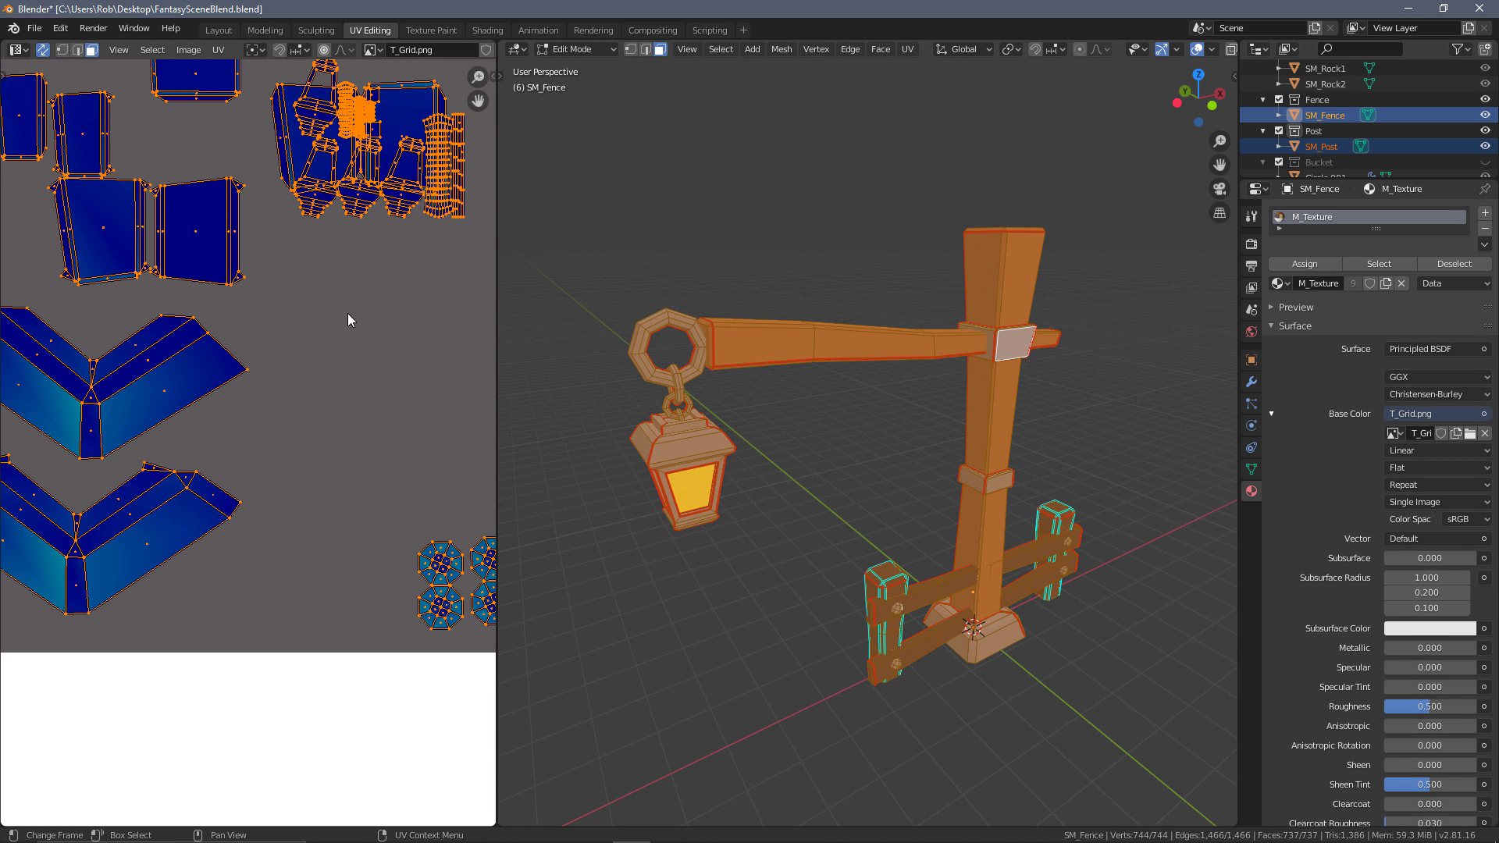
middle_drag(344, 279, 260, 424)
scroll(332, 375, down, 4)
scroll(173, 255, up, 1)
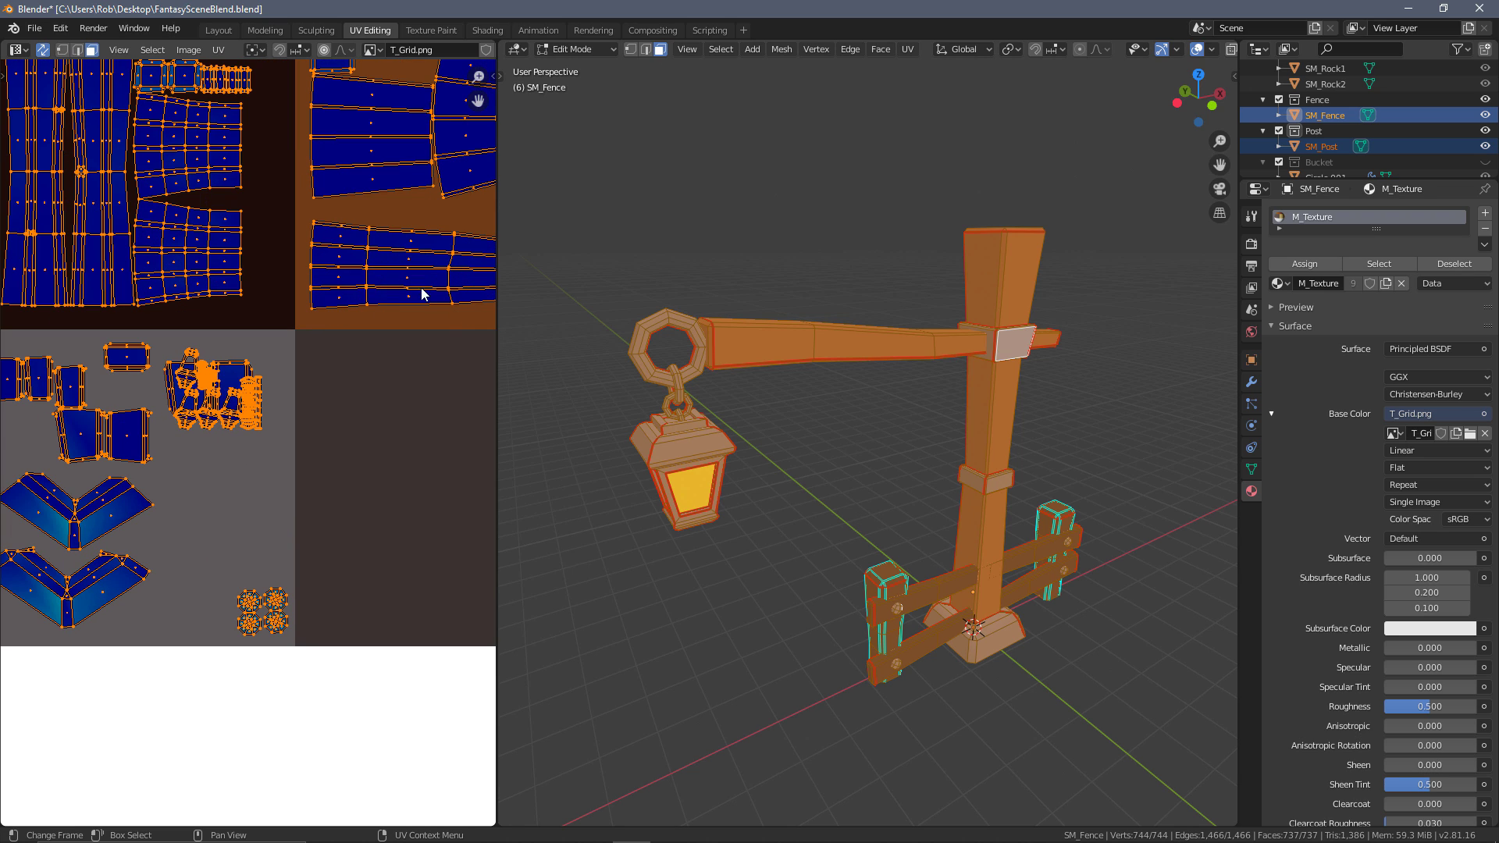
Move the UV island of the post's upper metal bracket out from under the lantern islands, to empty space lower in the grey square
key(alt+a)
scroll(260, 403, up, 4)
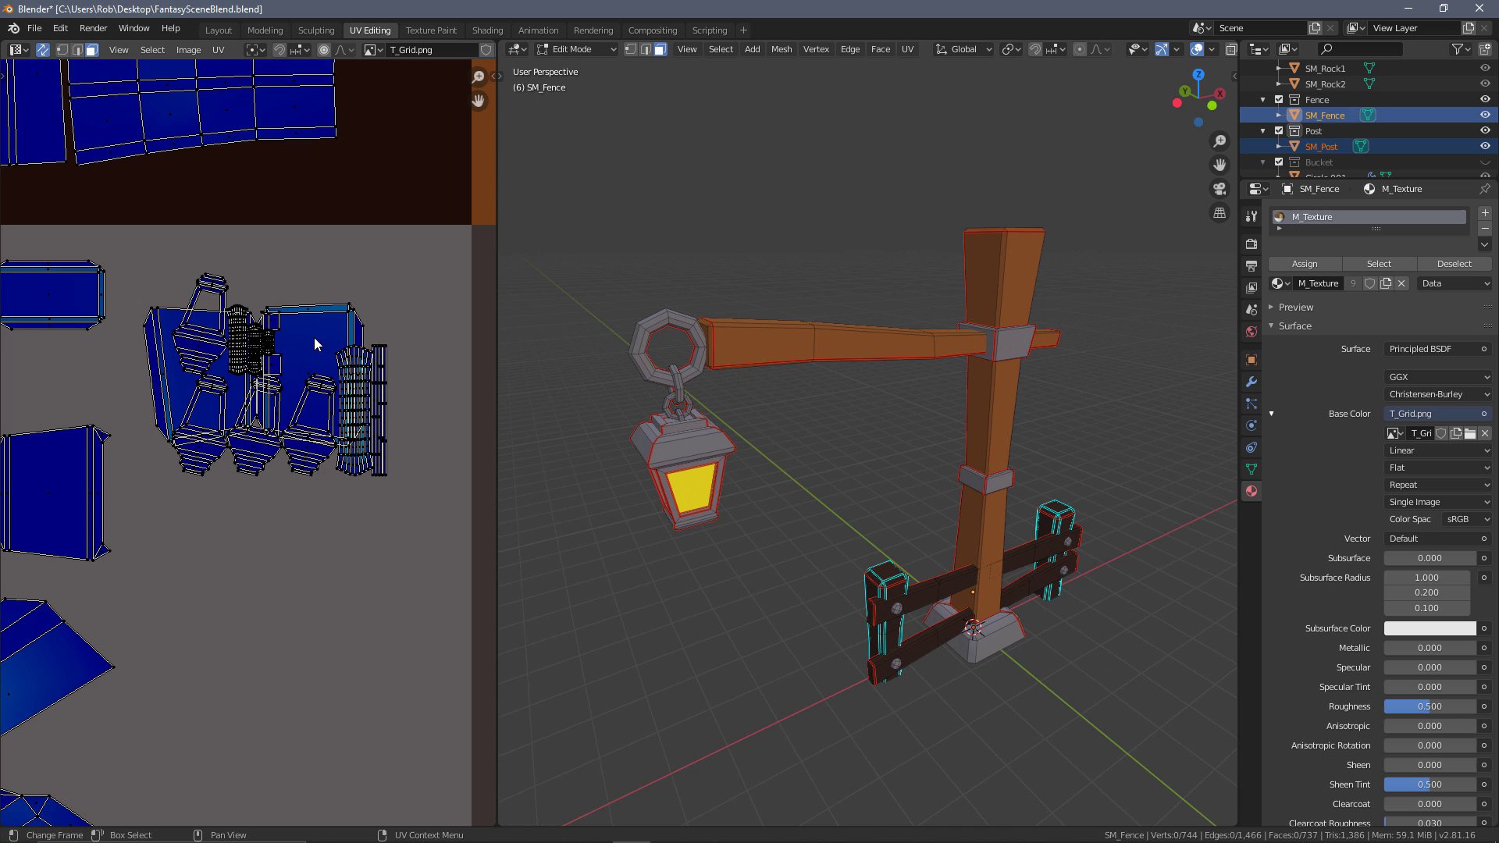
key(l)
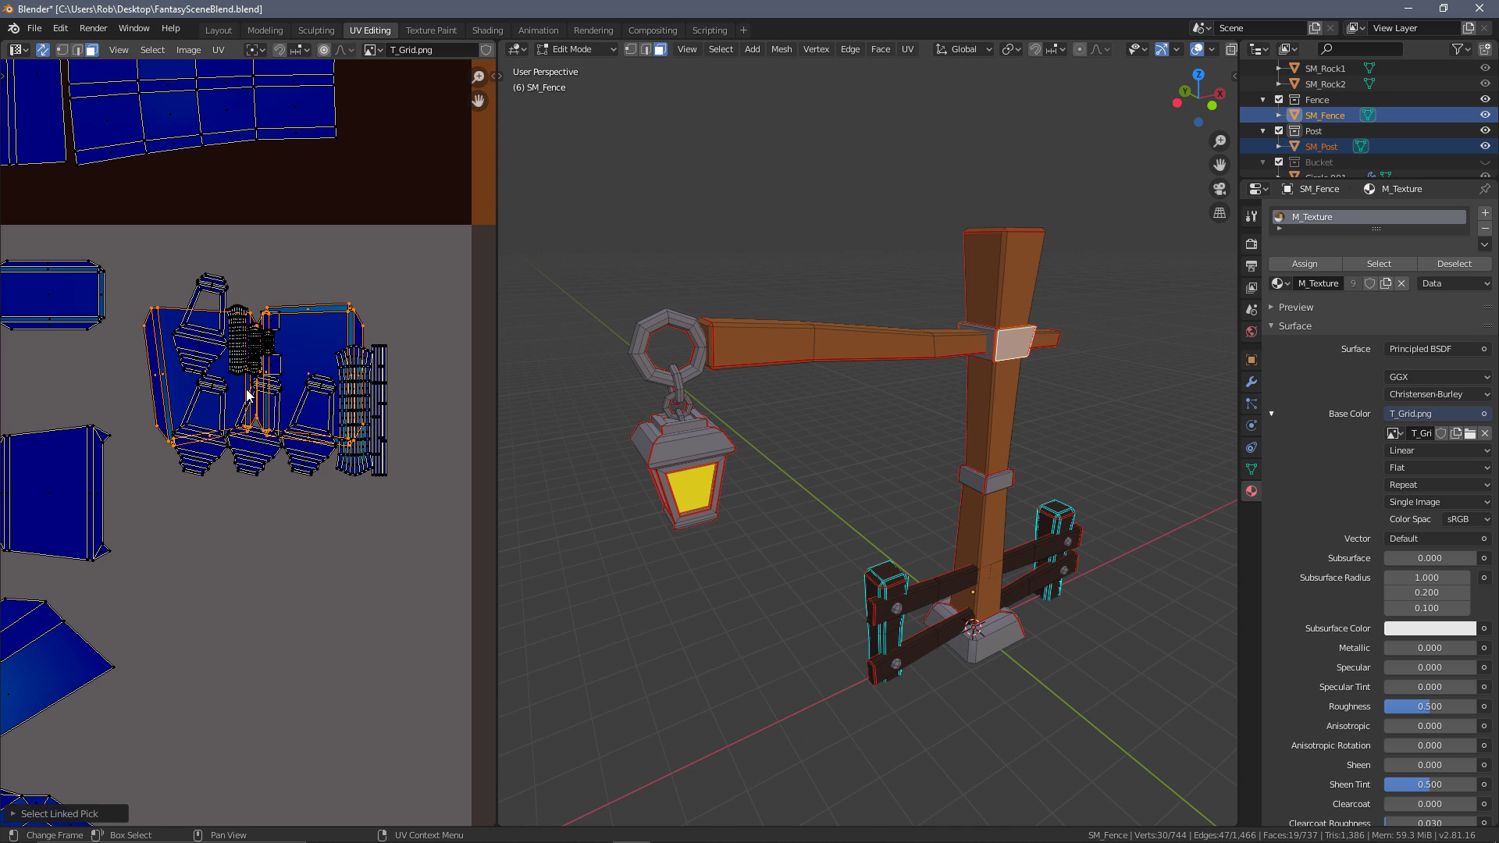
key(g)
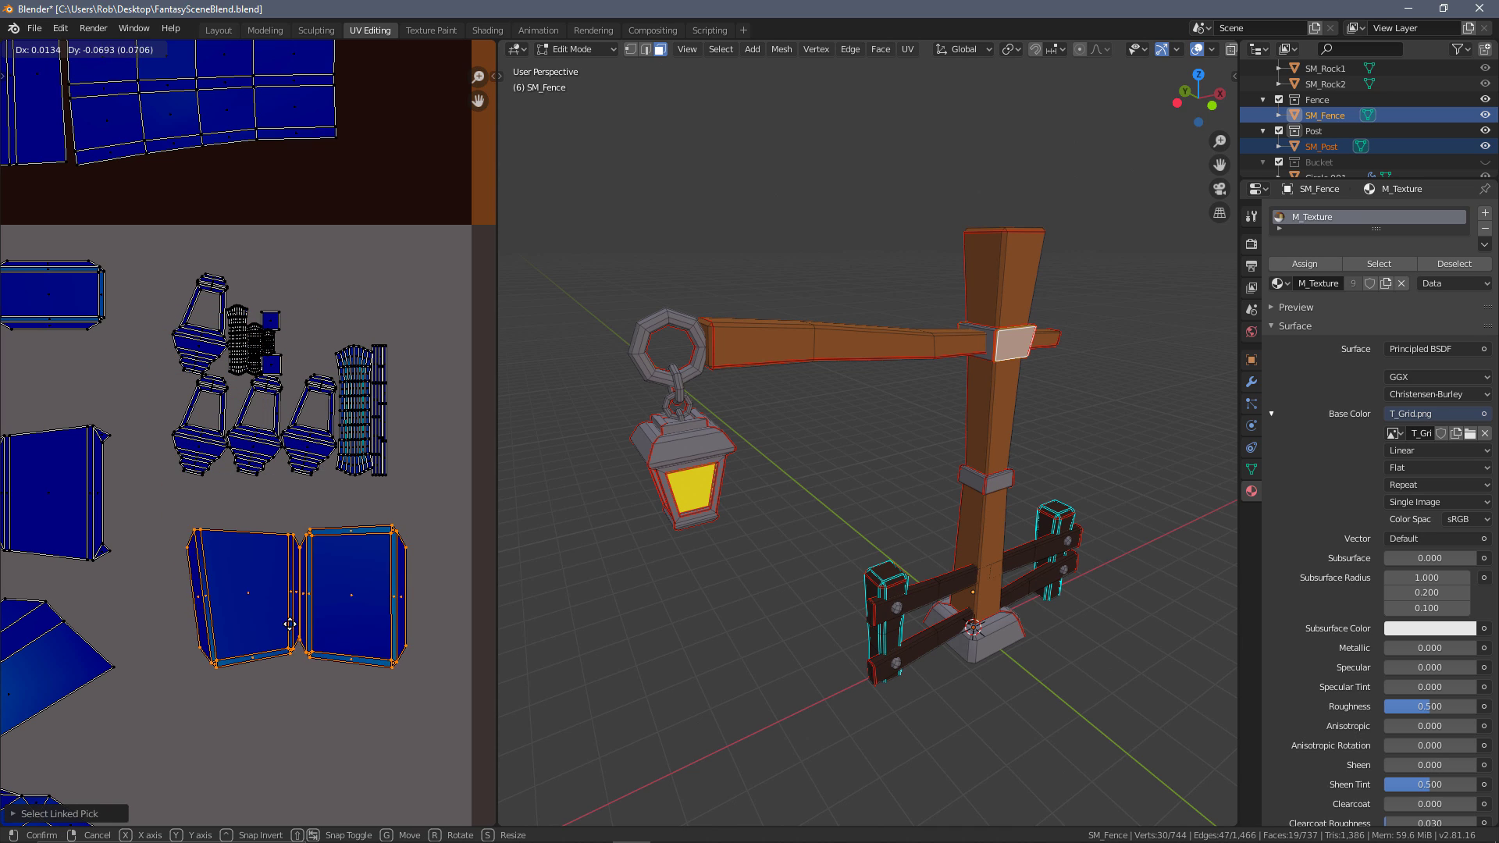
click(280, 635)
Move the two small square lantern islands away from the chain ring islands into empty space in the grey square
scroll(260, 352, up, 5)
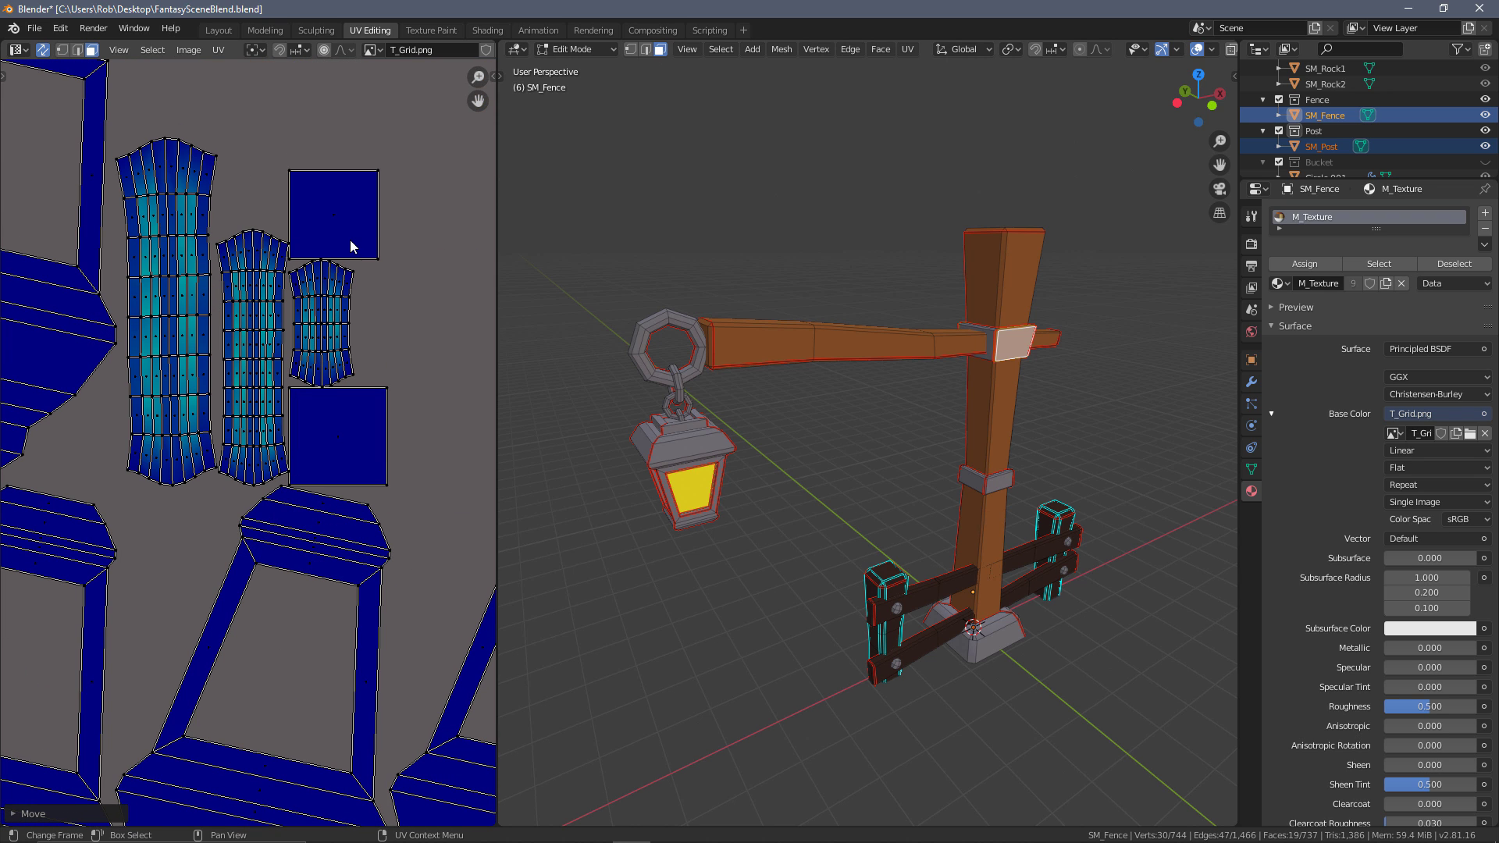
scroll(351, 252, down, 3)
key(l)
key(g)
click(326, 331)
key(l)
key(g)
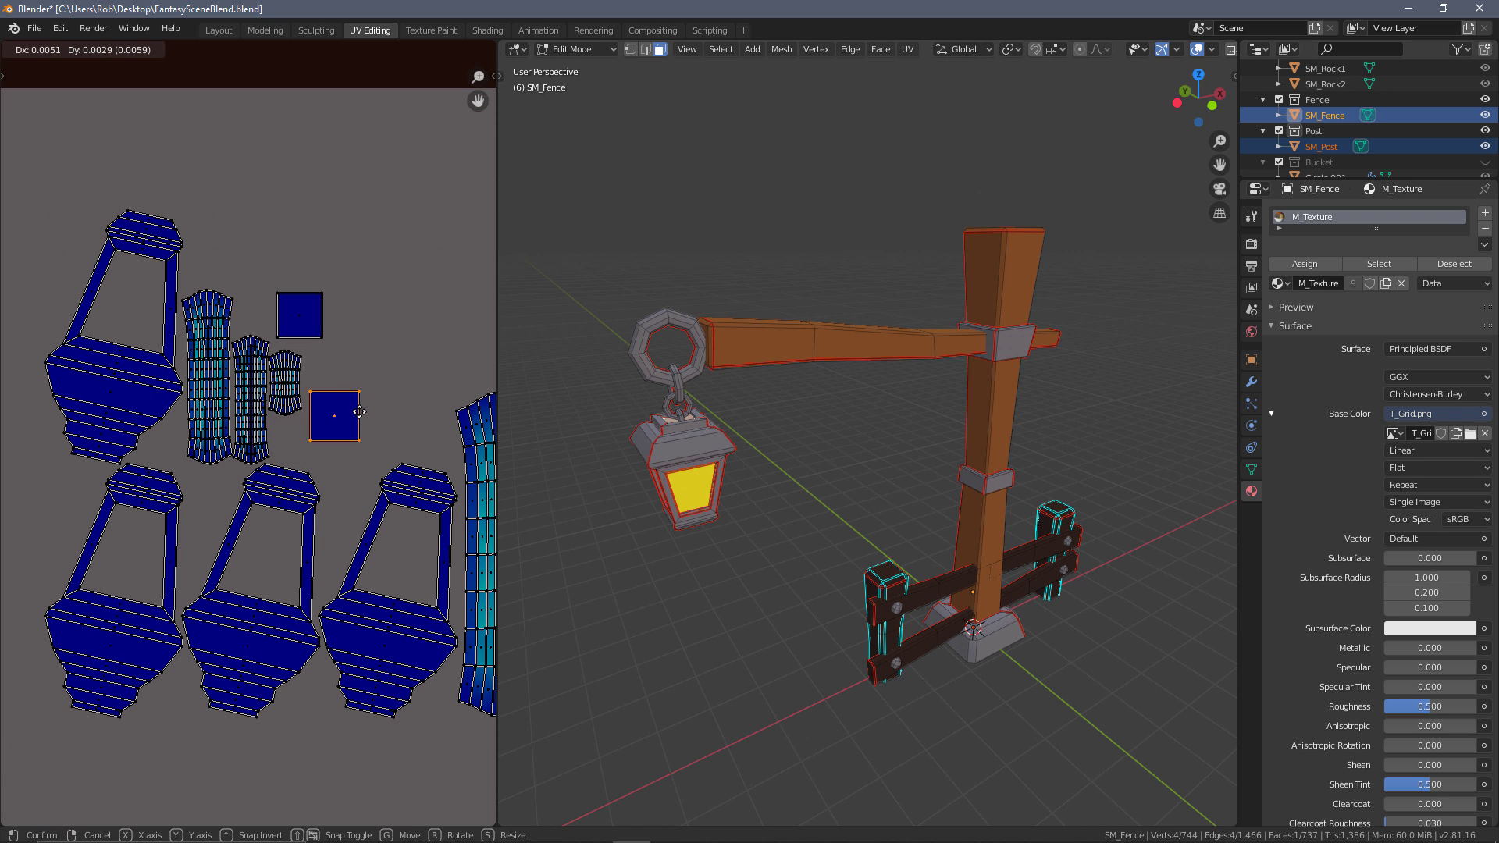
click(356, 380)
Examine the combined fence and post UV islands across the T_Grid.png colour squares for remaining overlaps
scroll(445, 439, down, 6)
scroll(224, 325, up, 3)
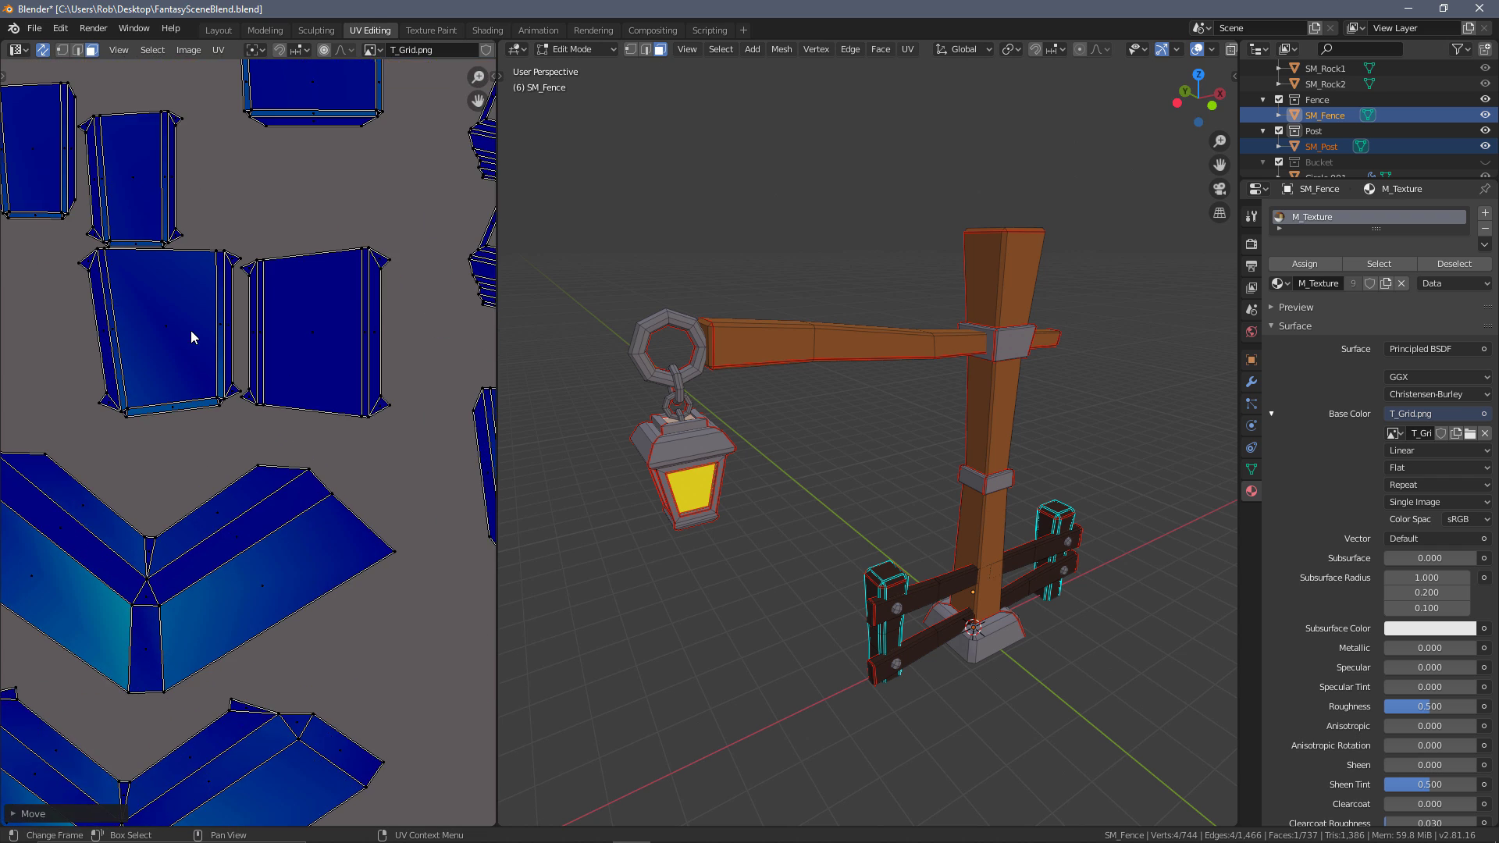
scroll(328, 406, down, 3)
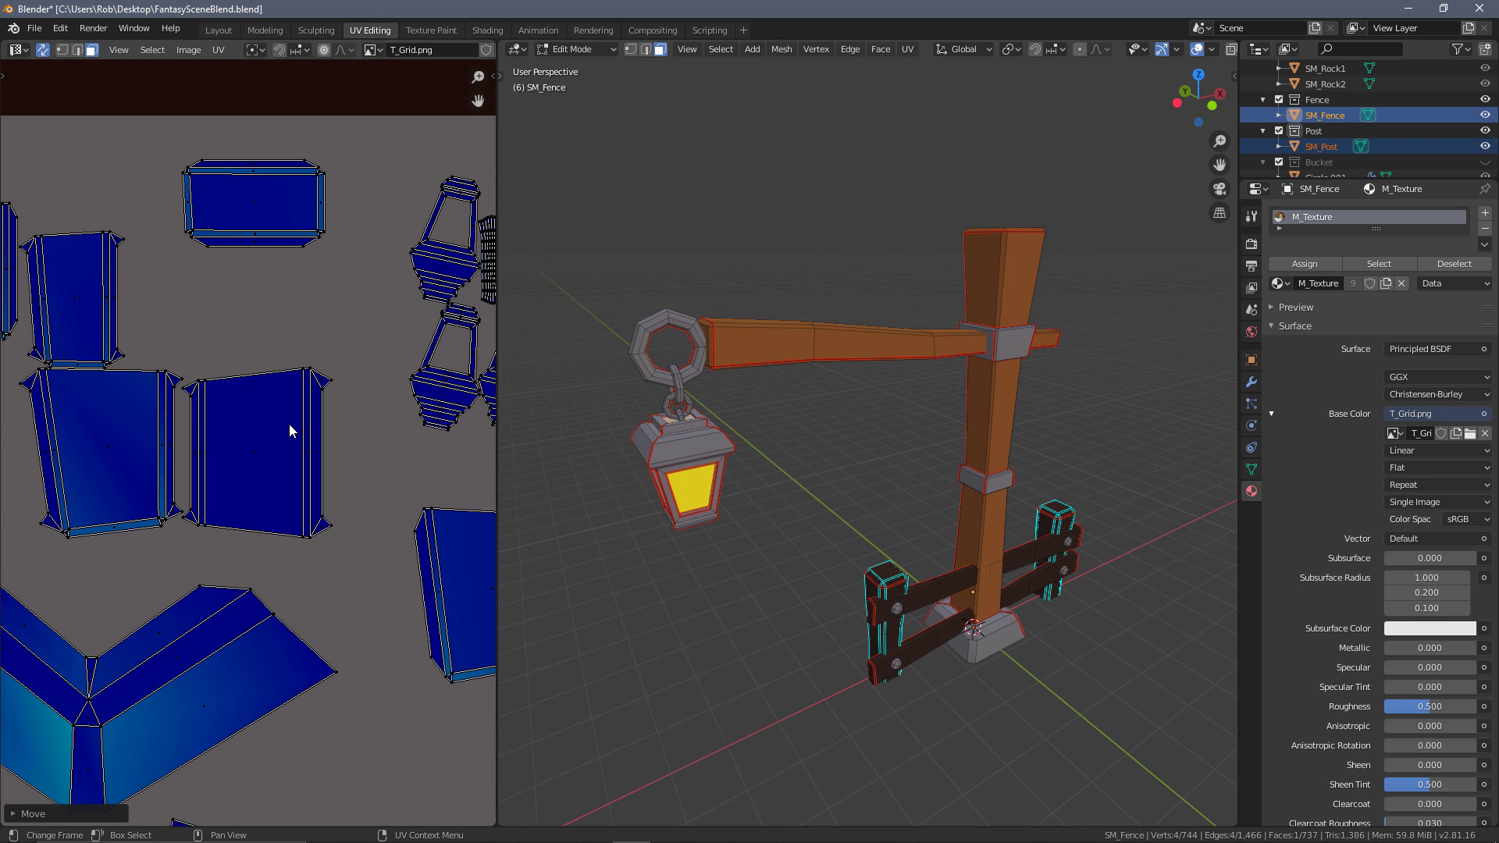
middle_drag(316, 381, 223, 374)
scroll(233, 397, down, 2)
middle_drag(425, 295, 106, 476)
scroll(279, 283, down, 3)
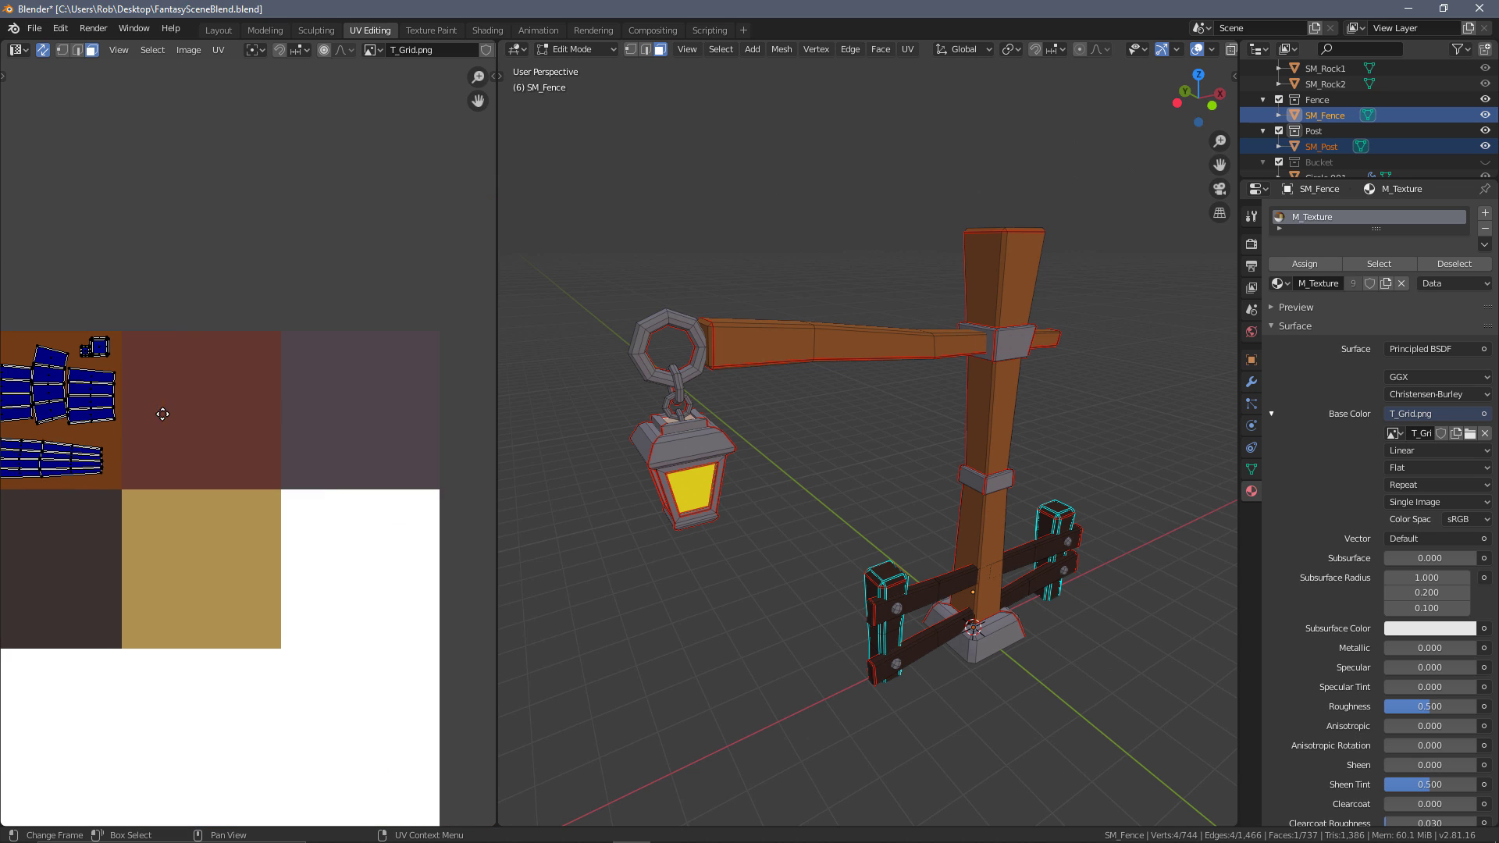
middle_drag(398, 336, 444, 310)
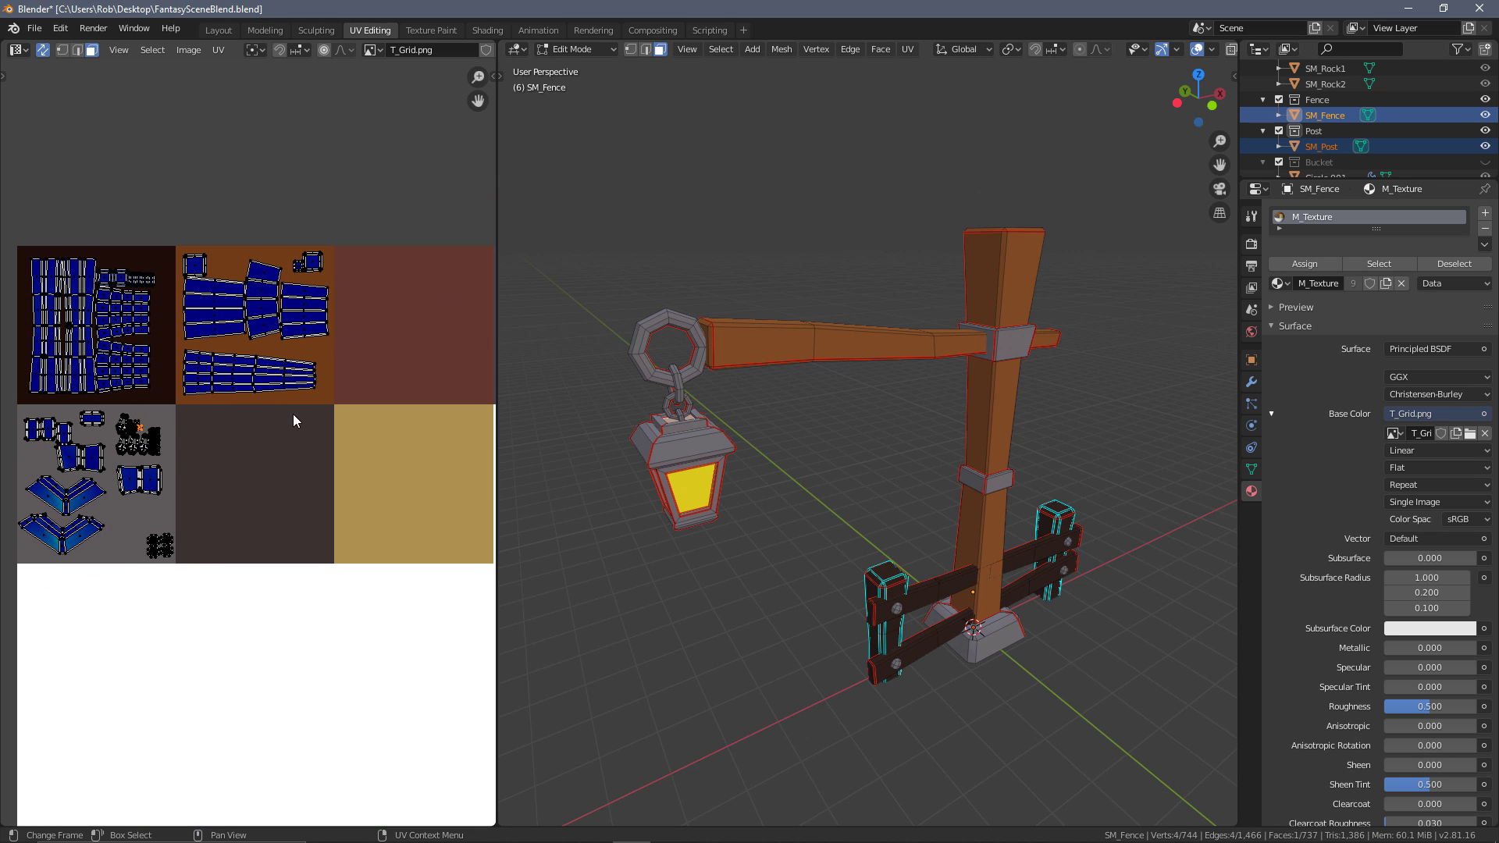
middle_drag(272, 459, 189, 465)
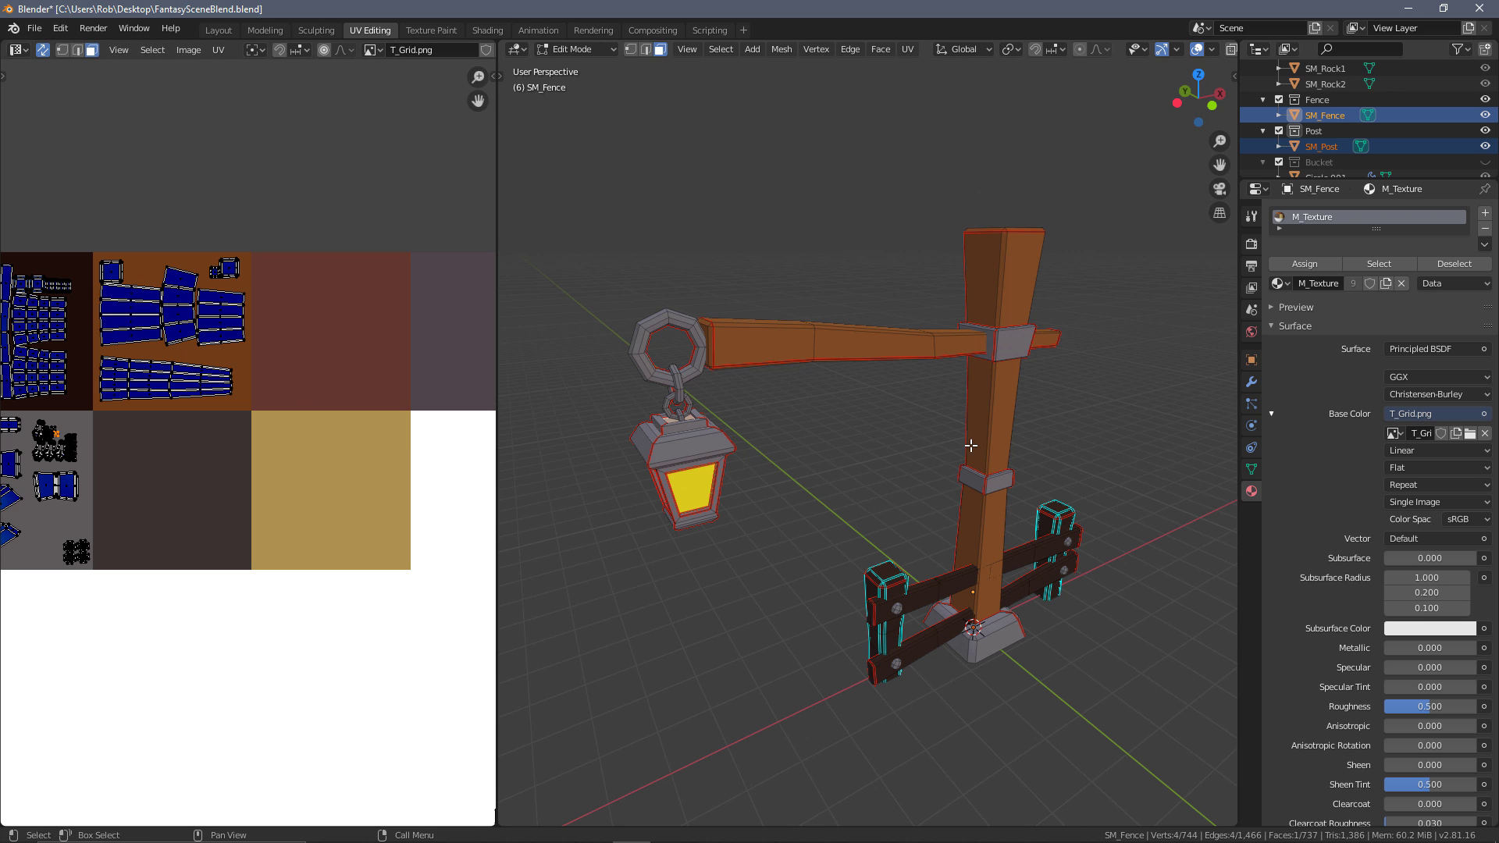
Return to Object Mode with nothing selected and examine the post, lantern and fence from several sides in rendered shading
middle_drag(972, 445, 890, 401)
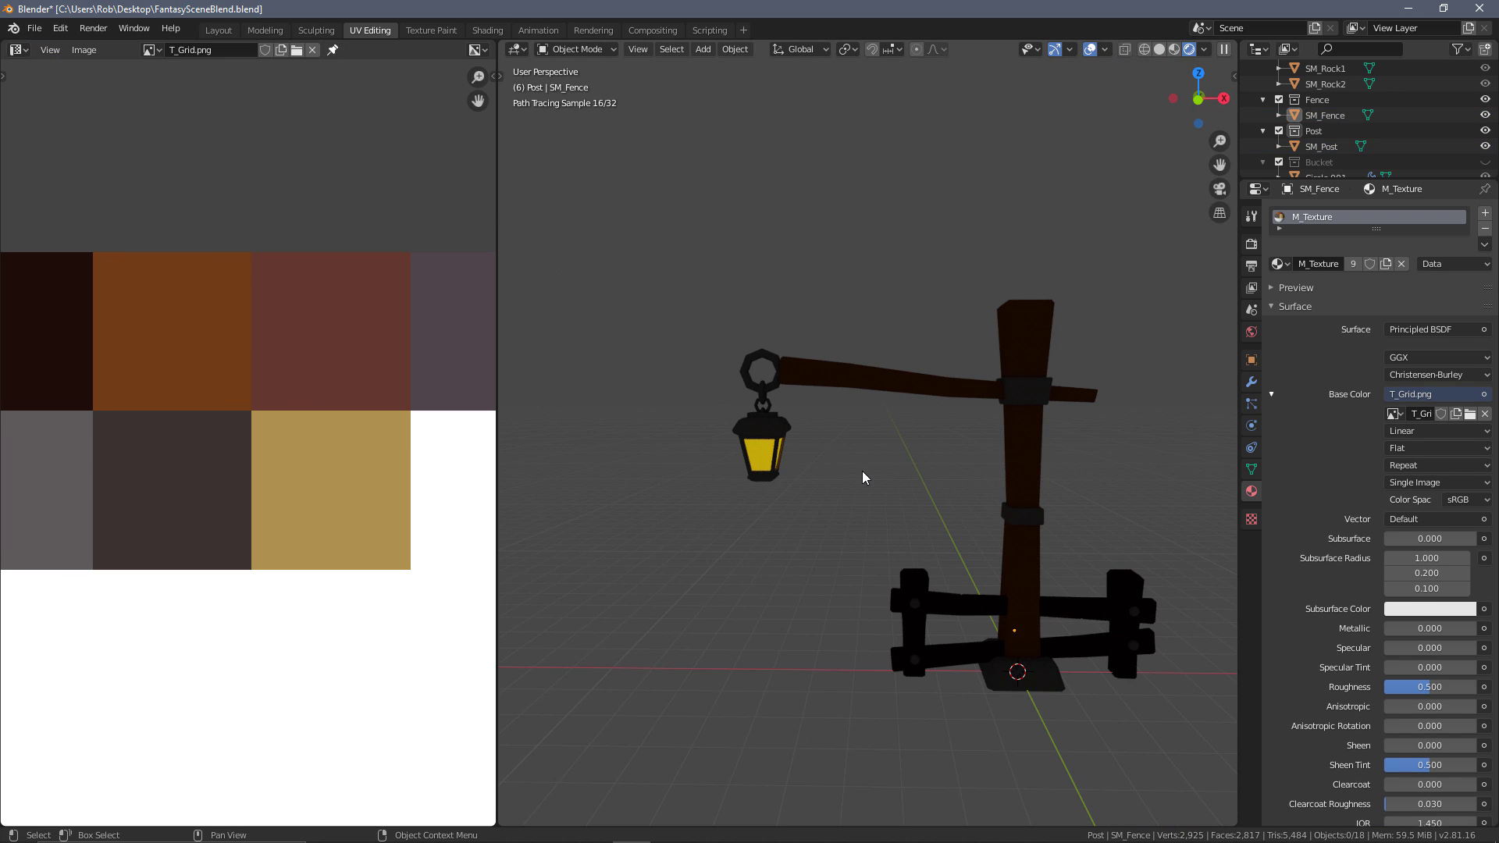
middle_drag(862, 478, 1005, 478)
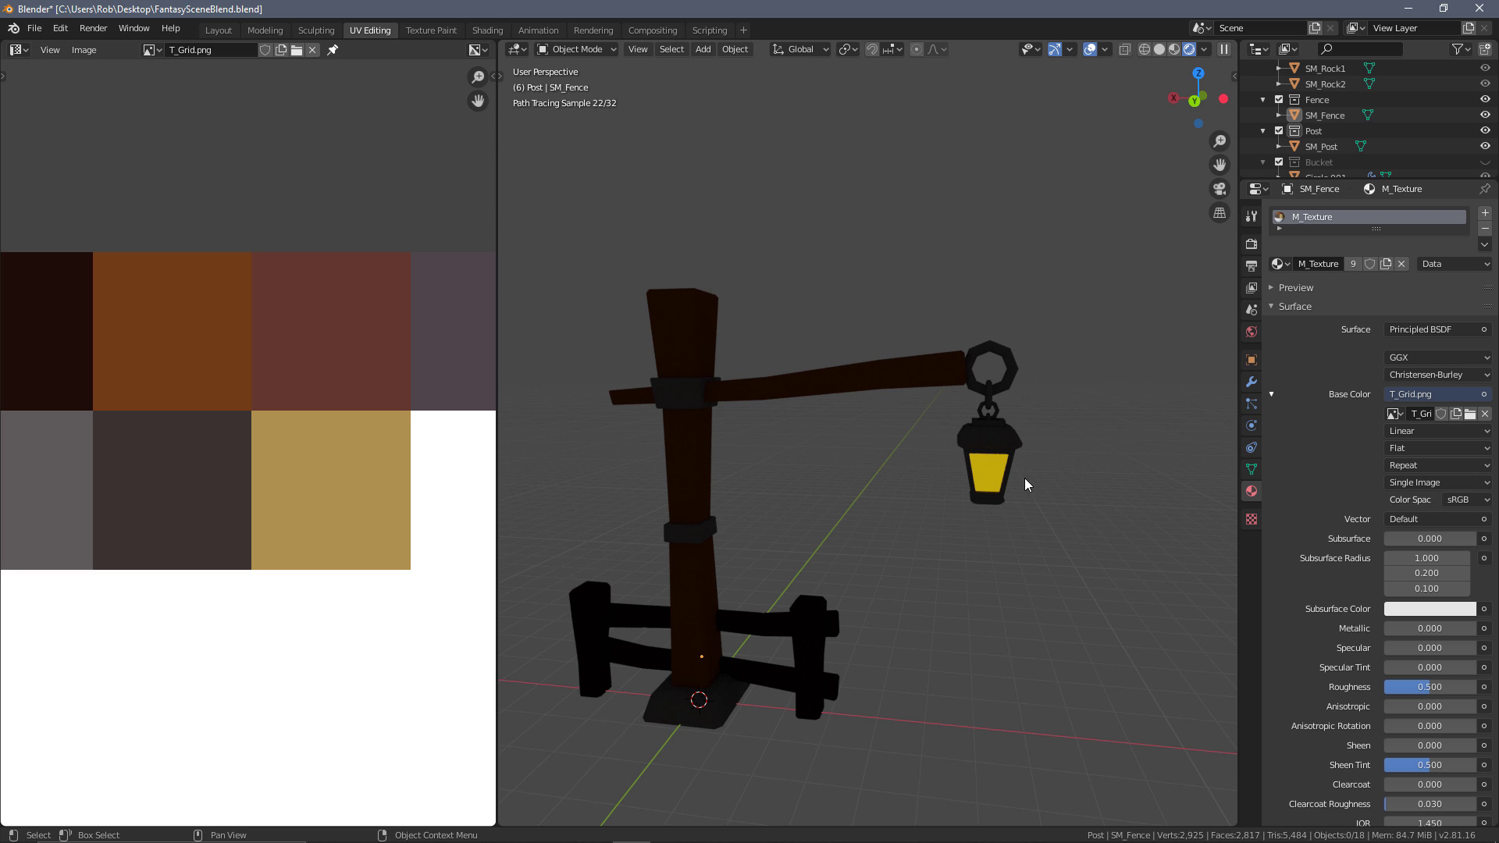
middle_drag(991, 476, 775, 406)
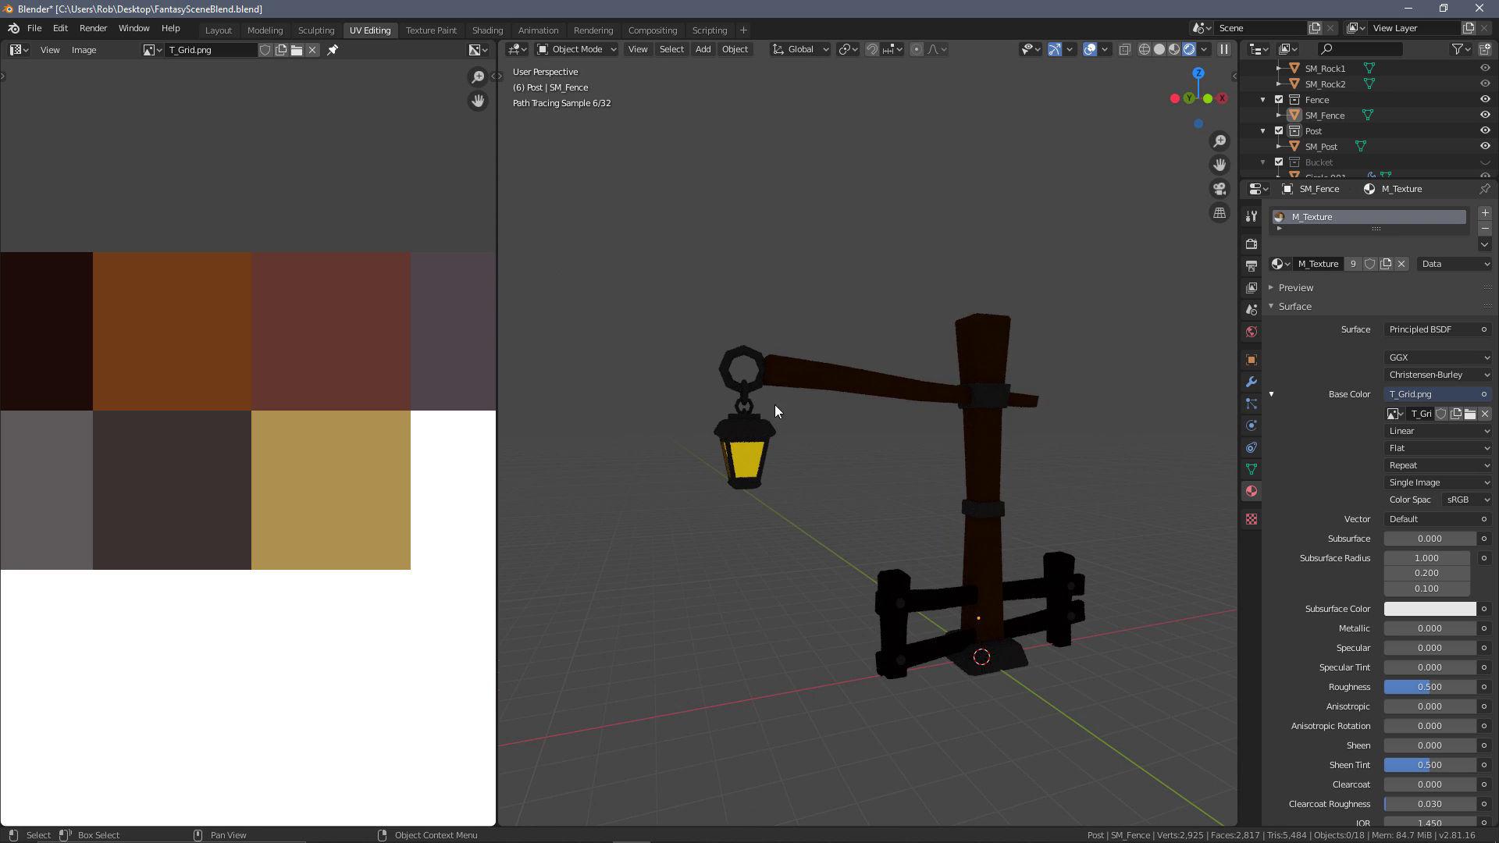
middle_drag(893, 478, 904, 502)
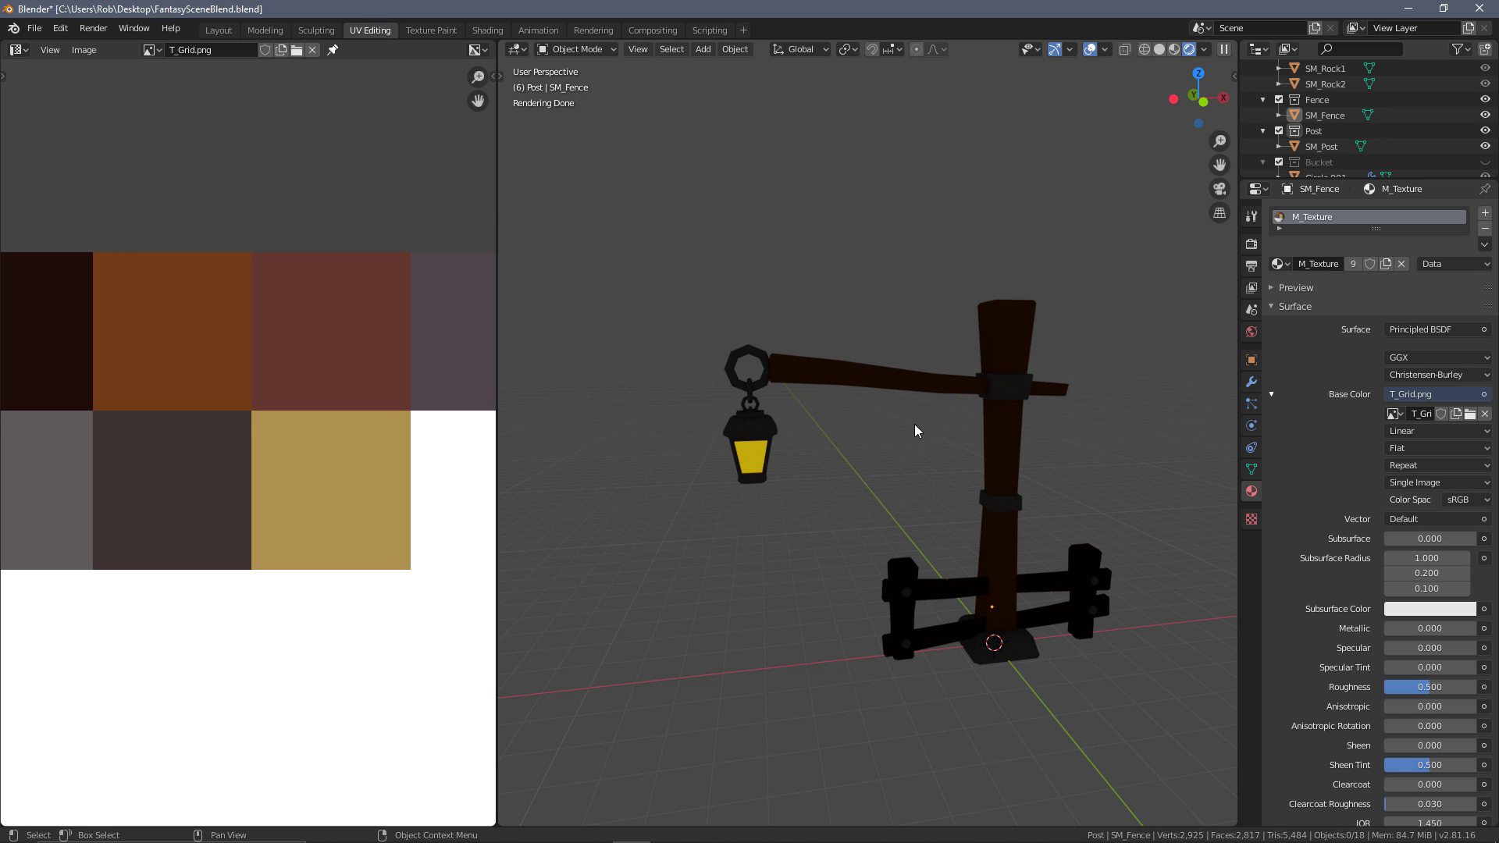
scroll(1374, 93, down, 6)
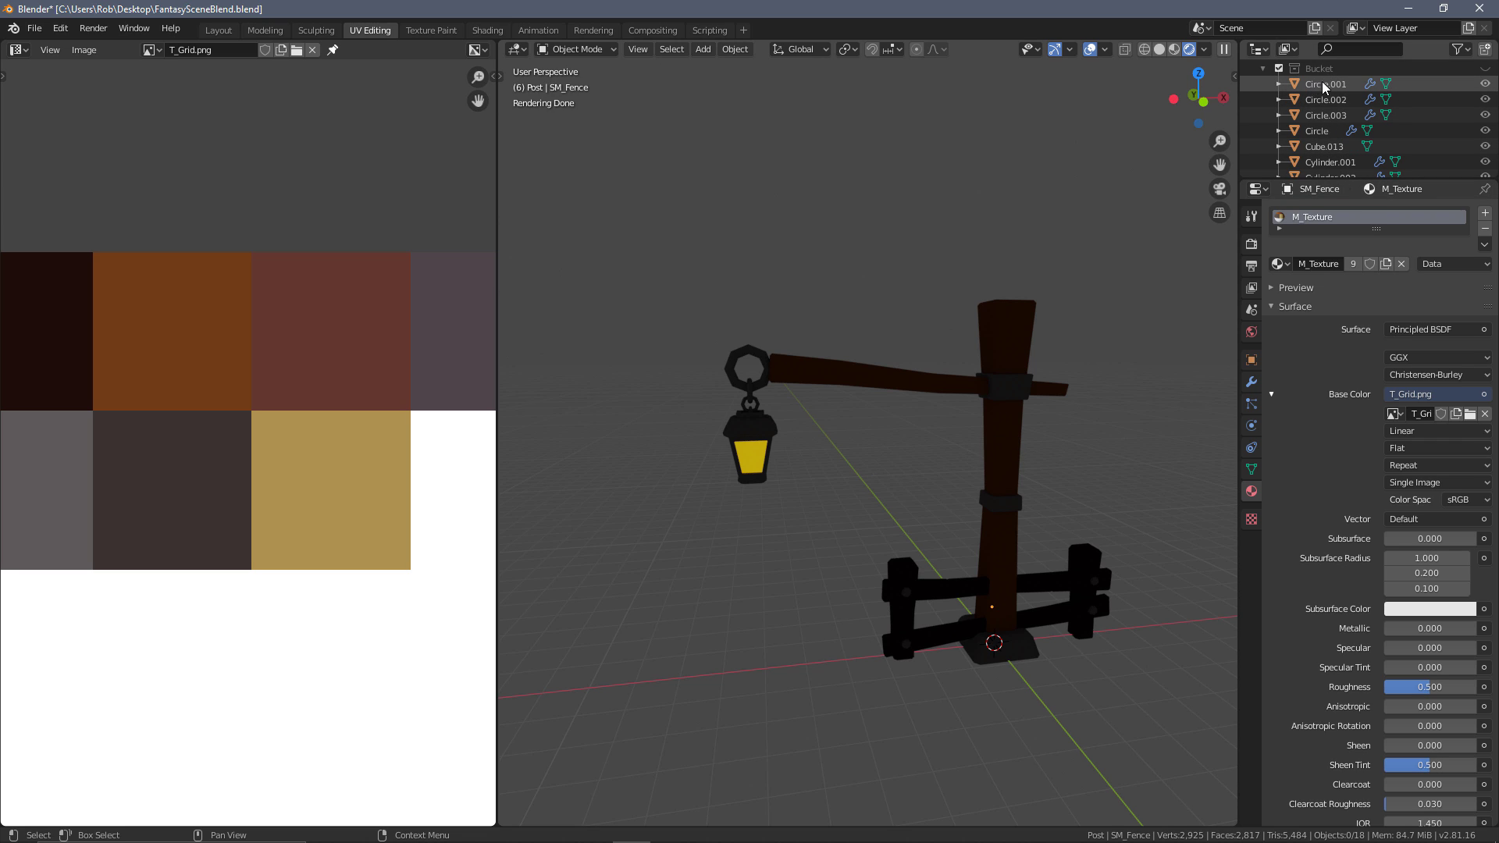
scroll(1340, 131, up, 4)
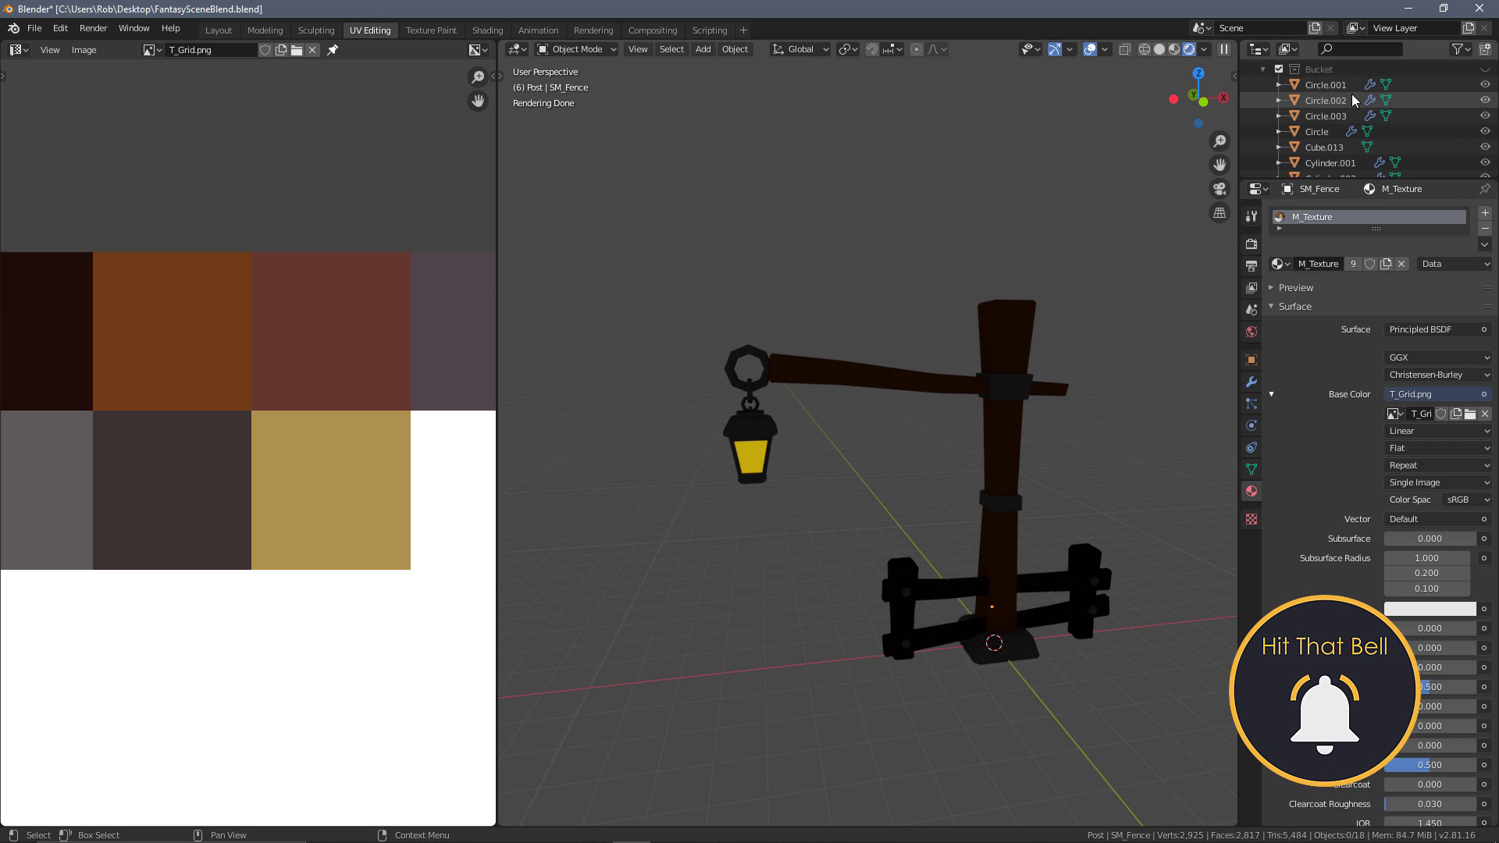
scroll(1343, 133, down, 4)
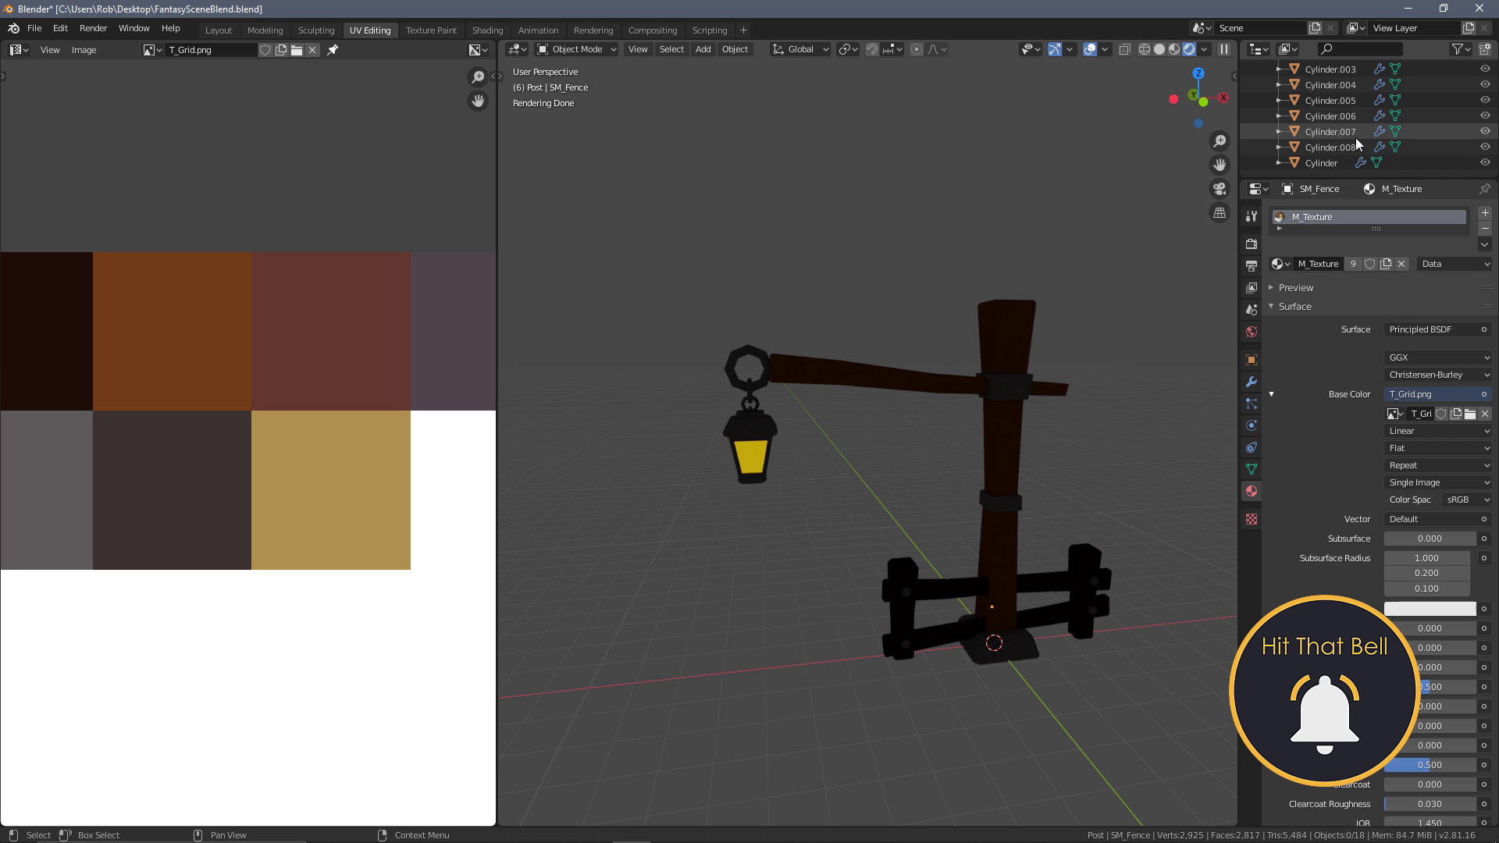